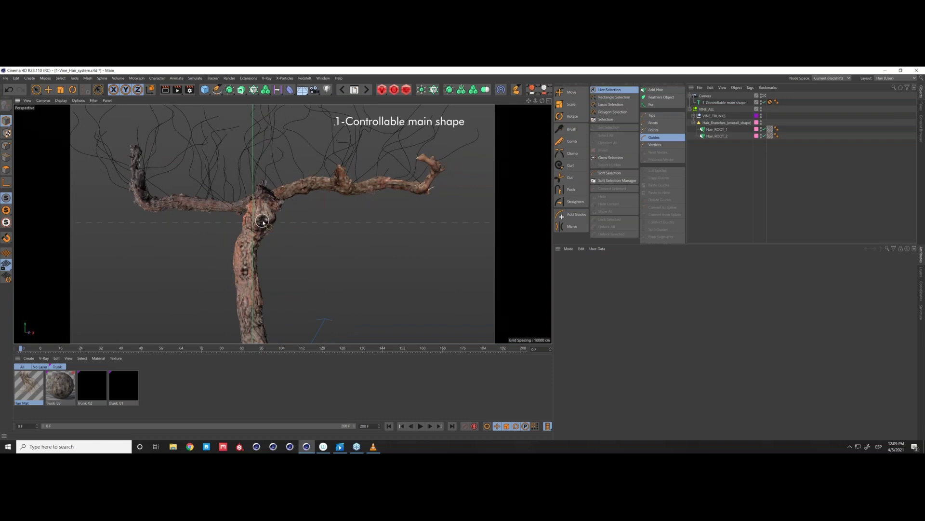
- Orbit and zoom around the vine to view the left branch and its hair guides
{"action": "left_click_drag", "start_coordinate": [266, 213], "coordinate": [261, 227], "text": "alt"}
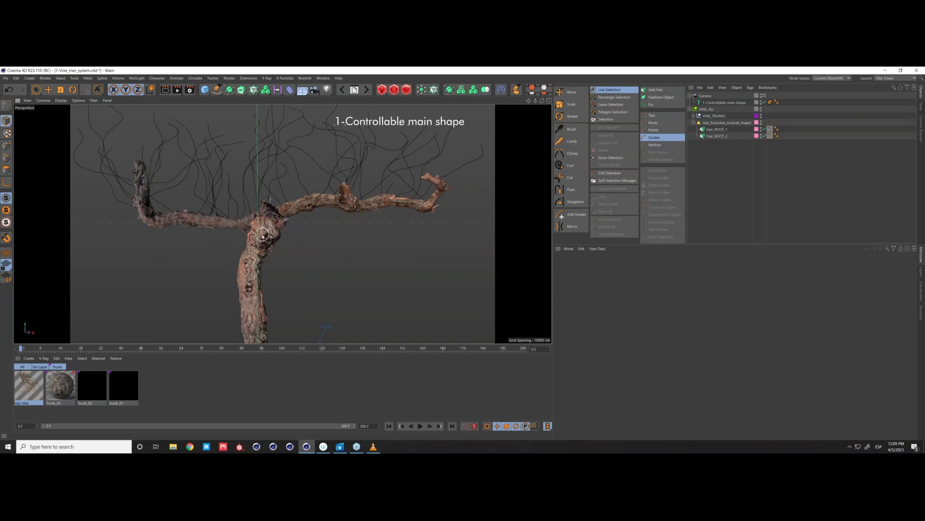
{"action": "left_click_drag", "start_coordinate": [263, 236], "coordinate": [326, 216], "text": "alt"}
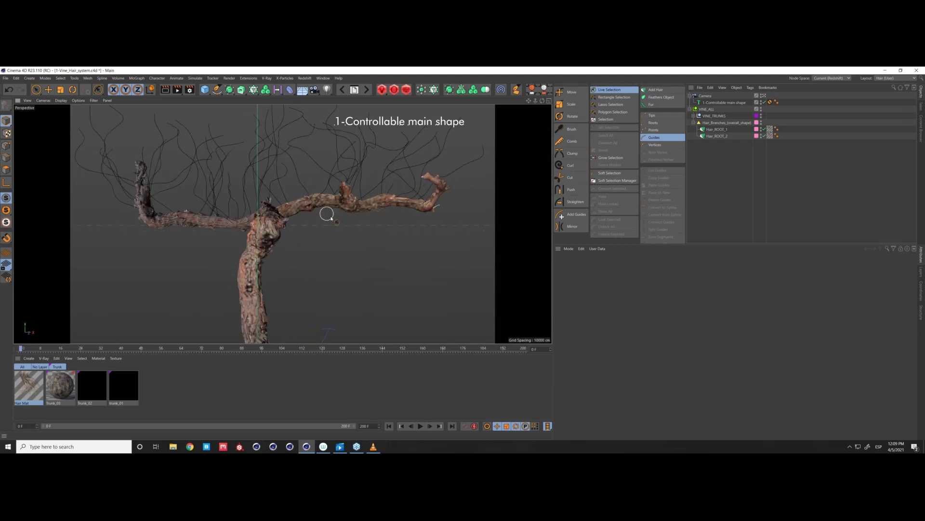
{"action": "mouse_move", "coordinate": [266, 236]}
{"action": "left_mouse_down", "text": "alt"}
{"action": "mouse_move", "coordinate": [255, 232]}
{"action": "mouse_move", "coordinate": [269, 214]}
{"action": "mouse_move", "coordinate": [257, 243]}
{"action": "left_mouse_up", "text": "alt"}
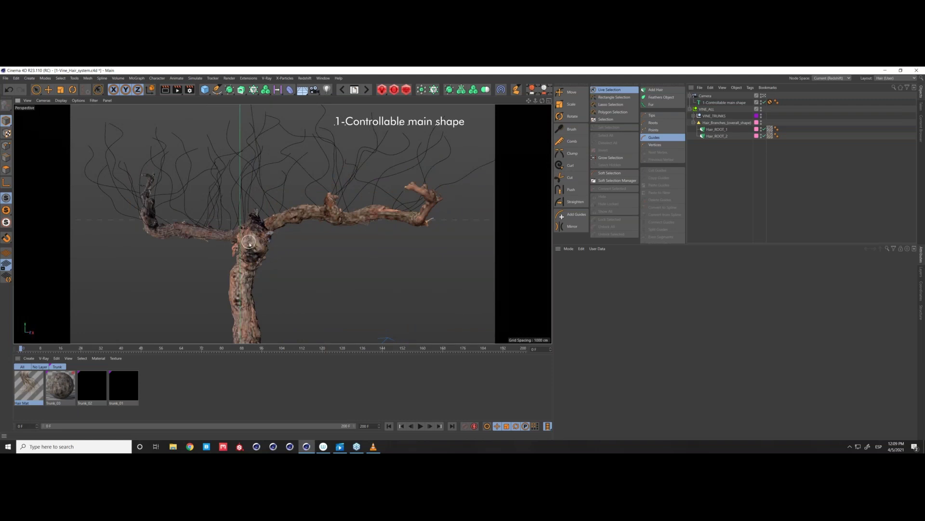
{"action": "mouse_move", "coordinate": [247, 244]}
{"action": "left_mouse_down", "text": "alt"}
{"action": "mouse_move", "coordinate": [295, 241]}
{"action": "mouse_move", "coordinate": [260, 246]}
{"action": "left_mouse_up", "text": "alt"}
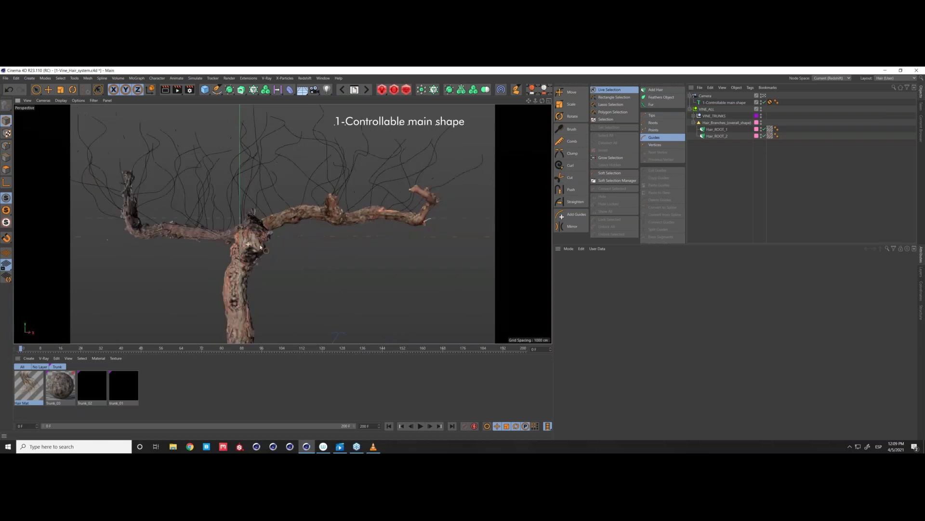
{"action": "scroll", "coordinate": [260, 247], "scroll_direction": "down", "scroll_amount": 5}
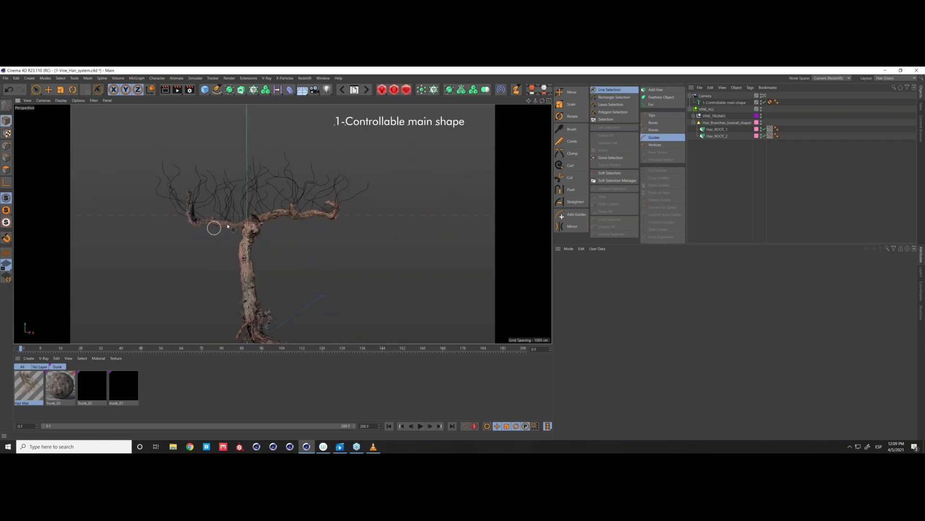
{"action": "scroll", "coordinate": [254, 238], "scroll_direction": "up", "scroll_amount": 5}
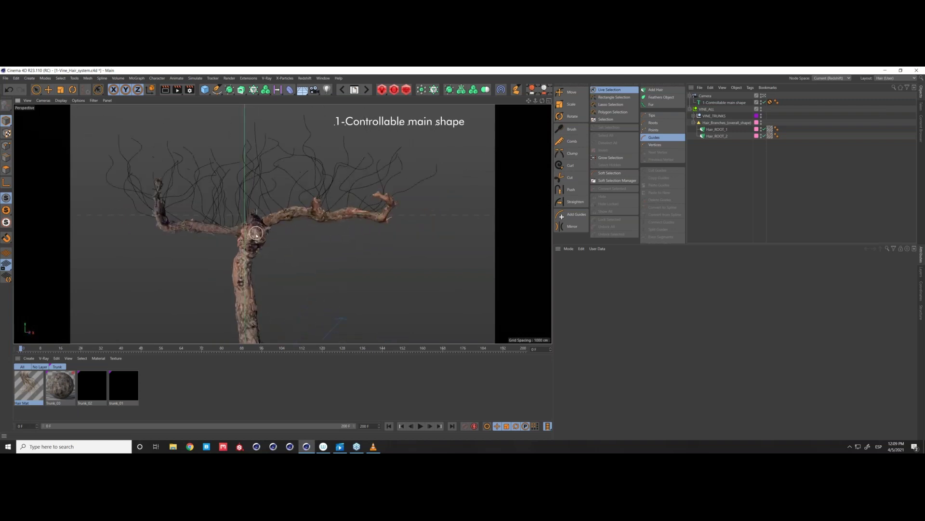
{"action": "left_click_drag", "start_coordinate": [281, 236], "coordinate": [228, 275], "text": "alt"}
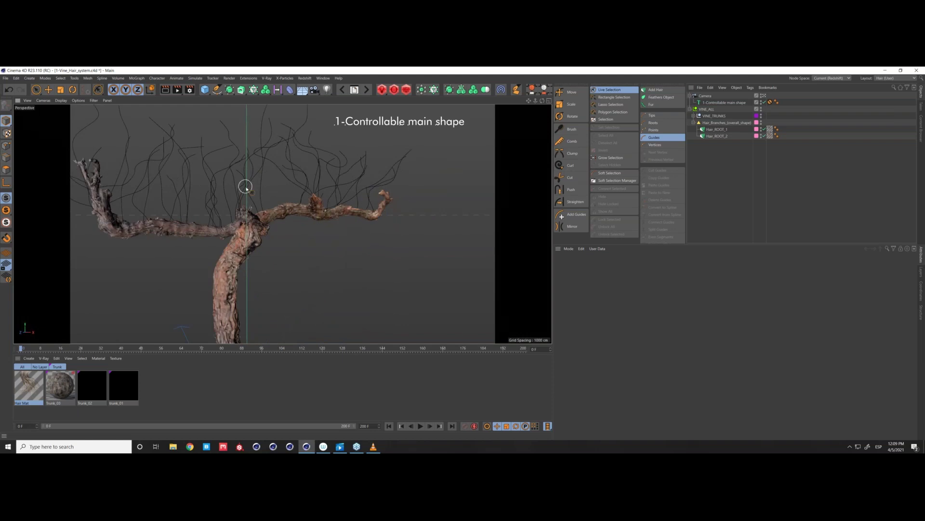
{"action": "mouse_move", "coordinate": [238, 243]}
{"action": "left_mouse_down", "text": "alt"}
{"action": "mouse_move", "coordinate": [283, 223]}
{"action": "mouse_move", "coordinate": [231, 225]}
{"action": "mouse_move", "coordinate": [283, 223]}
{"action": "mouse_move", "coordinate": [263, 234]}
{"action": "left_mouse_up", "text": "alt"}
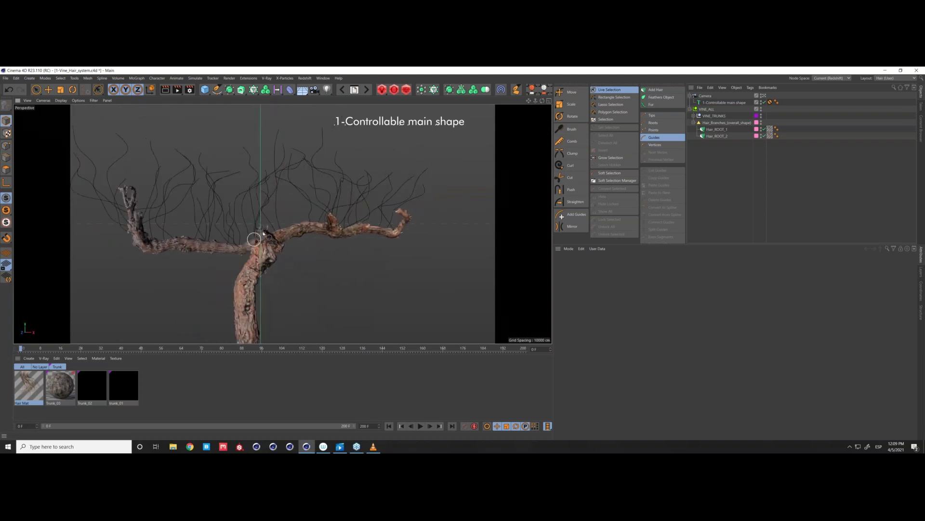
- Select Hair_ROOT_1, expand VINE_TRUNKS and show the trunk's SEL_parra_2 polygon selection
{"action": "left_click", "coordinate": [715, 130]}
{"action": "left_click", "coordinate": [715, 131]}
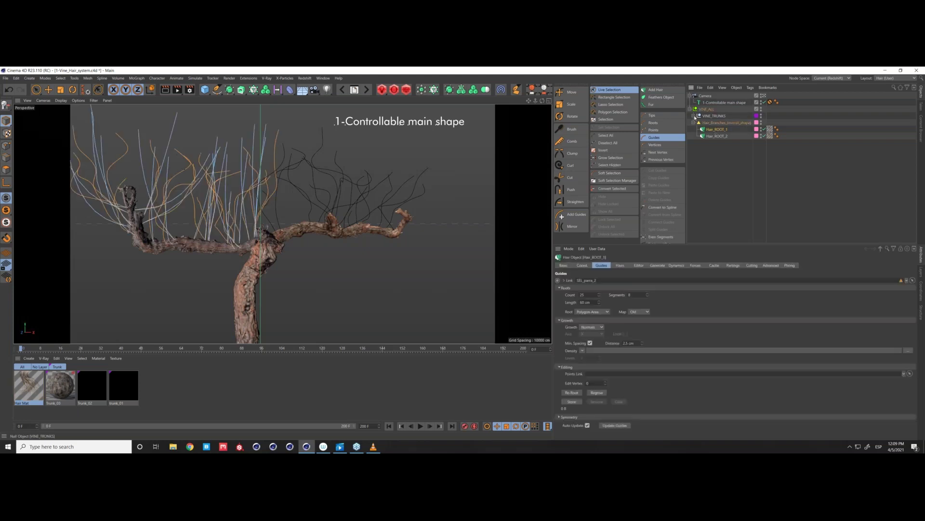
{"action": "left_click", "coordinate": [694, 116]}
{"action": "left_click", "coordinate": [790, 122]}
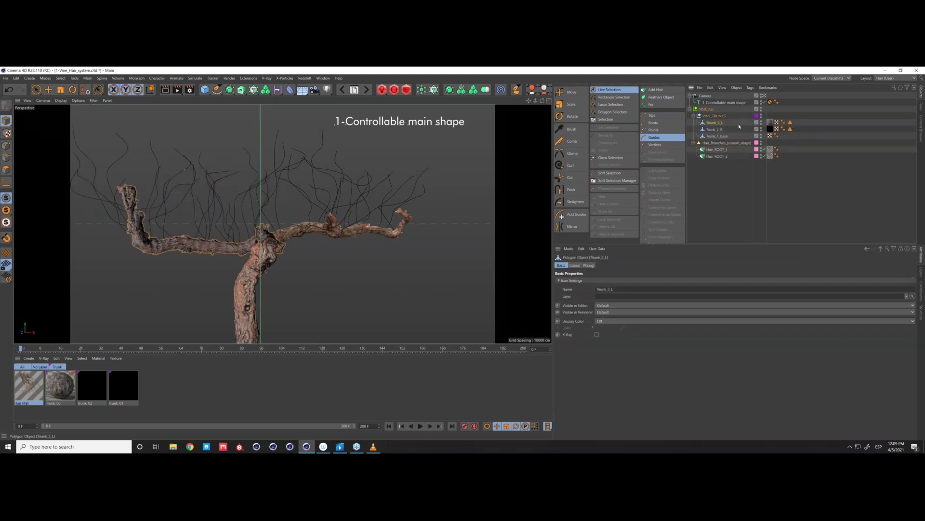
- Inspect the highlighted left-branch polygons up close, then clear the selection tag
{"action": "mouse_move", "coordinate": [179, 244]}
{"action": "left_mouse_down", "text": "alt"}
{"action": "mouse_move", "coordinate": [175, 252]}
{"action": "mouse_move", "coordinate": [183, 249]}
{"action": "left_mouse_up", "text": "alt"}
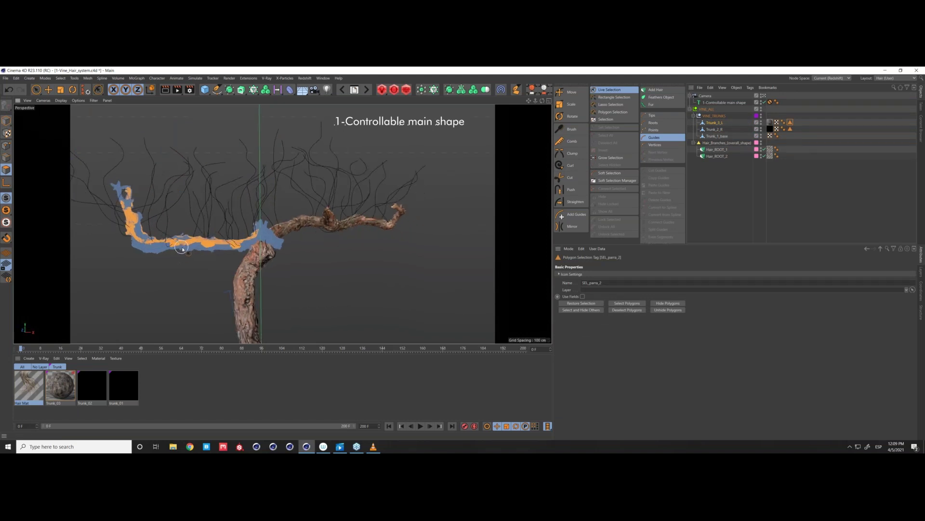
{"action": "middle_click_drag", "start_coordinate": [186, 223], "coordinate": [218, 224], "text": "alt"}
{"action": "scroll", "coordinate": [229, 237], "scroll_direction": "up", "scroll_amount": 3}
{"action": "left_click_drag", "start_coordinate": [229, 237], "coordinate": [260, 236], "text": "alt"}
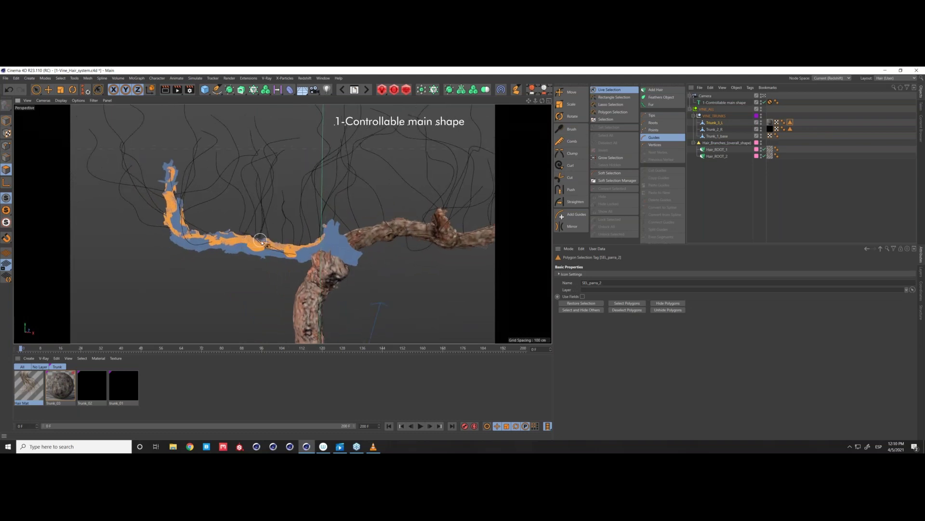
{"action": "left_click_drag", "start_coordinate": [243, 241], "coordinate": [295, 190], "text": "alt"}
{"action": "left_click_drag", "start_coordinate": [269, 230], "coordinate": [279, 233], "text": "alt"}
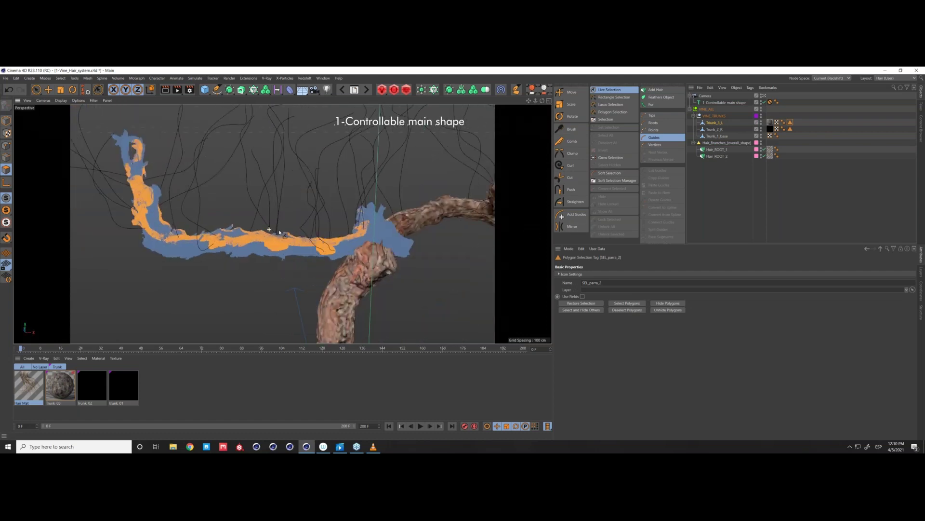
{"action": "left_click", "coordinate": [697, 189]}
{"action": "left_click_drag", "start_coordinate": [362, 250], "coordinate": [374, 233], "text": "alt"}
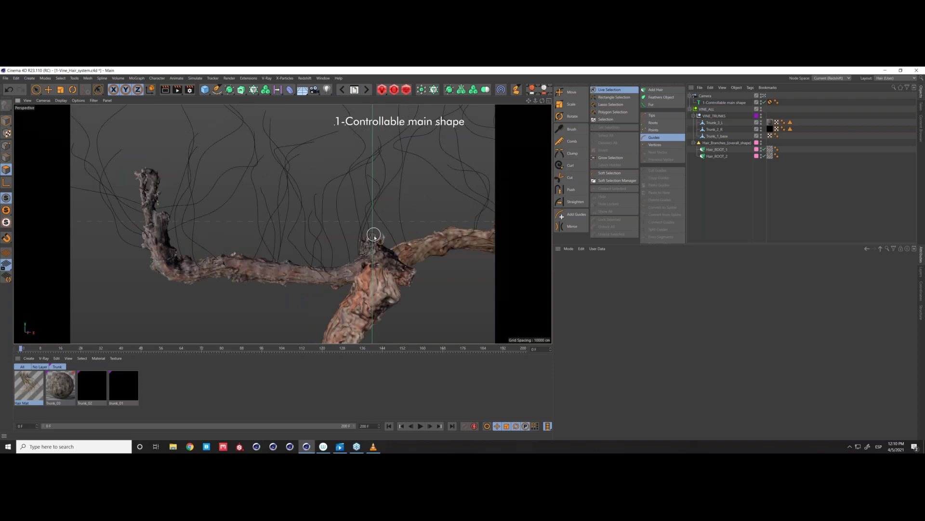
- Reframe the whole vine and show the Hair Mat material's settings with its colour gradient
{"action": "middle_click_drag", "start_coordinate": [374, 233], "coordinate": [315, 260], "text": "alt"}
{"action": "scroll", "coordinate": [324, 262], "scroll_direction": "down", "scroll_amount": 4}
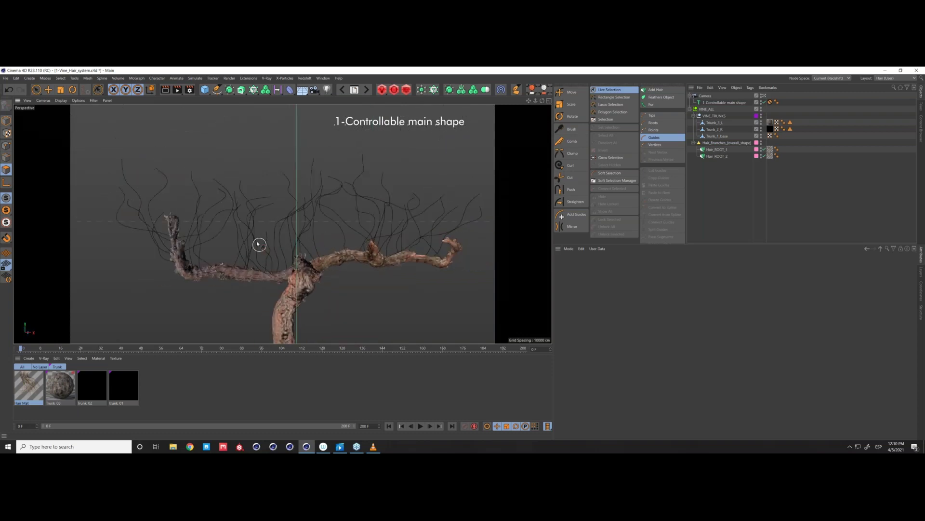
{"action": "scroll", "coordinate": [294, 269], "scroll_direction": "up", "scroll_amount": 1}
{"action": "left_click_drag", "start_coordinate": [293, 269], "coordinate": [289, 227], "text": "alt"}
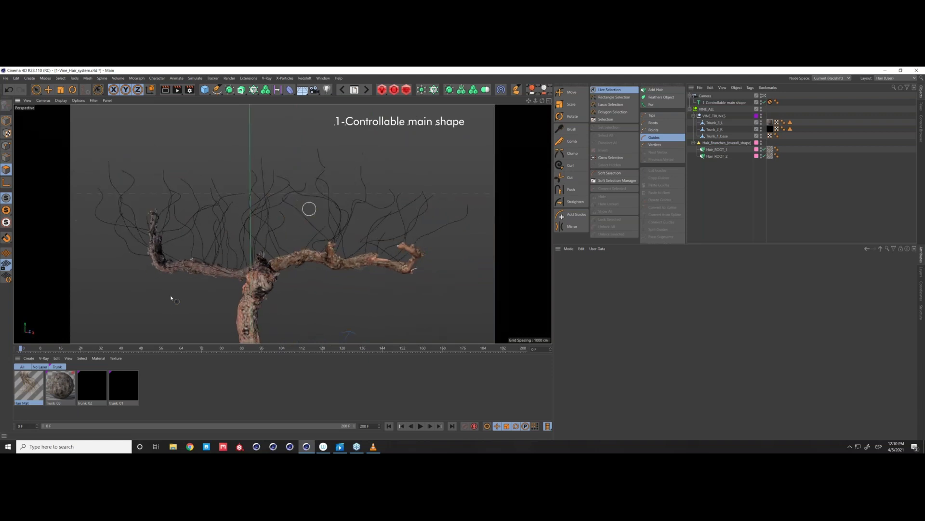
{"action": "left_click", "coordinate": [28, 385]}
- Uncheck the Curl channel of Hair Mat in the Material Editor and close it
{"action": "double_click", "coordinate": [30, 385]}
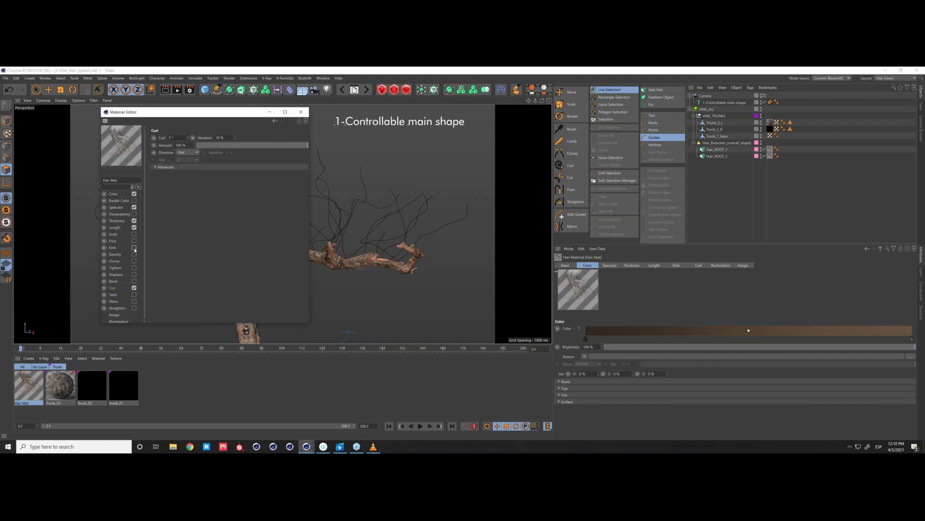
{"action": "left_click", "coordinate": [134, 288]}
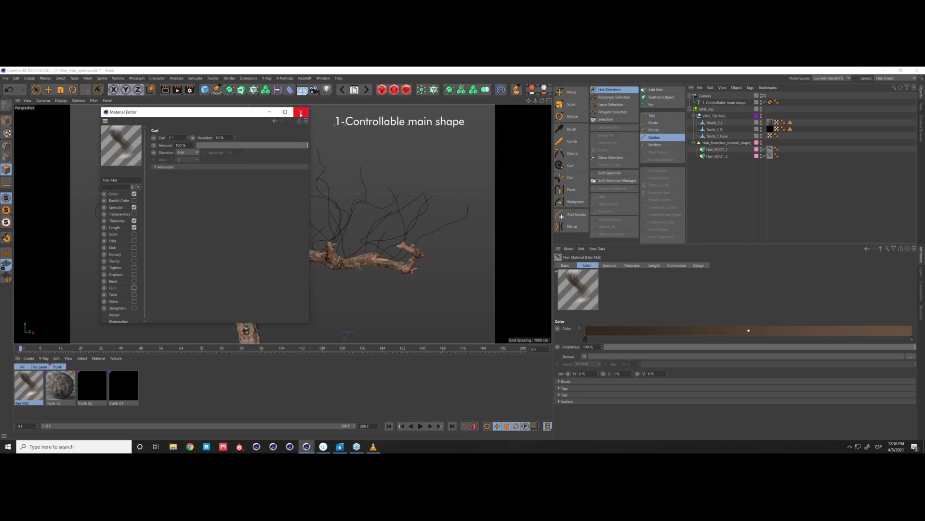
{"action": "left_click", "coordinate": [300, 112]}
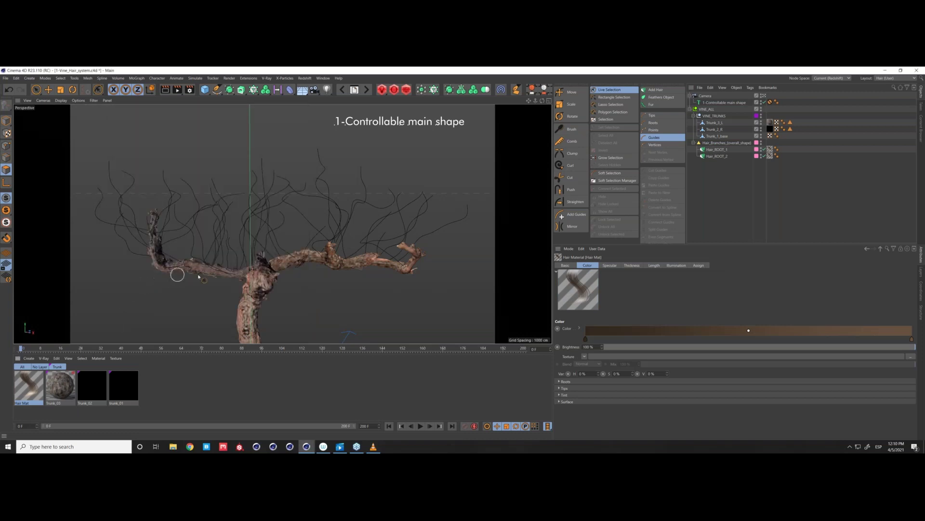
- Select both Hair_ROOT_1 and Hair_ROOT_2 hair objects
{"action": "left_click_drag", "start_coordinate": [260, 273], "coordinate": [256, 276], "text": "alt"}
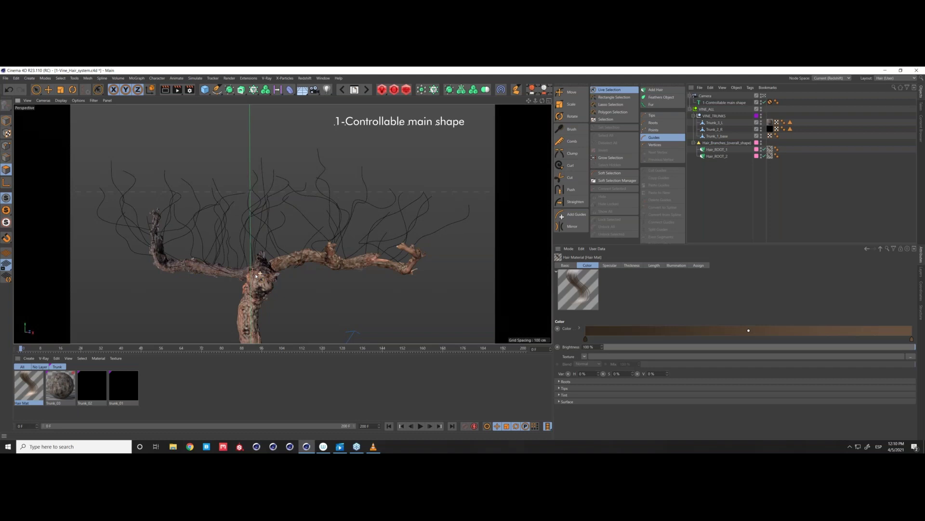
{"action": "left_click", "coordinate": [719, 156]}
{"action": "left_click", "coordinate": [716, 149], "text": "shift"}
{"action": "left_click", "coordinate": [657, 266]}
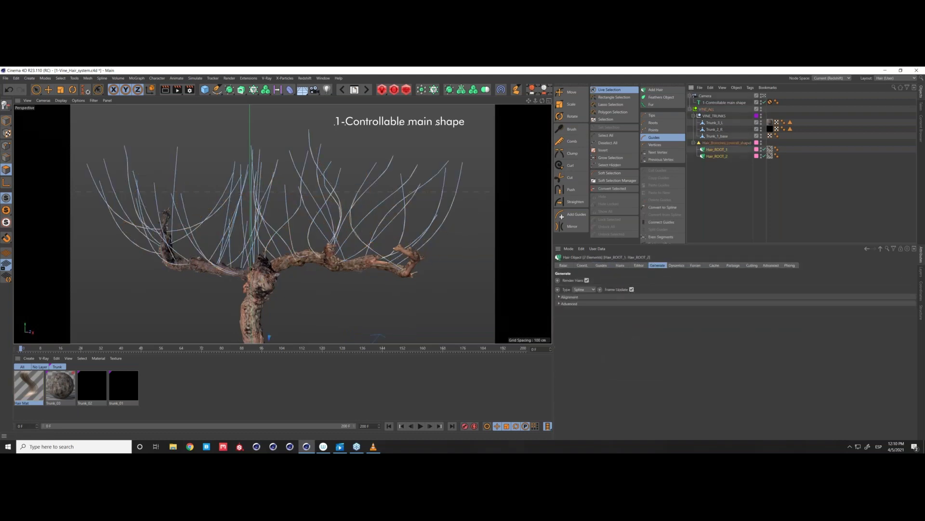
- Select only the left-side Hair_ROOT_1 guides and switch hair selection mode to Tips
{"action": "left_click", "coordinate": [718, 192]}
{"action": "left_click_drag", "start_coordinate": [279, 269], "coordinate": [303, 266], "text": "alt"}
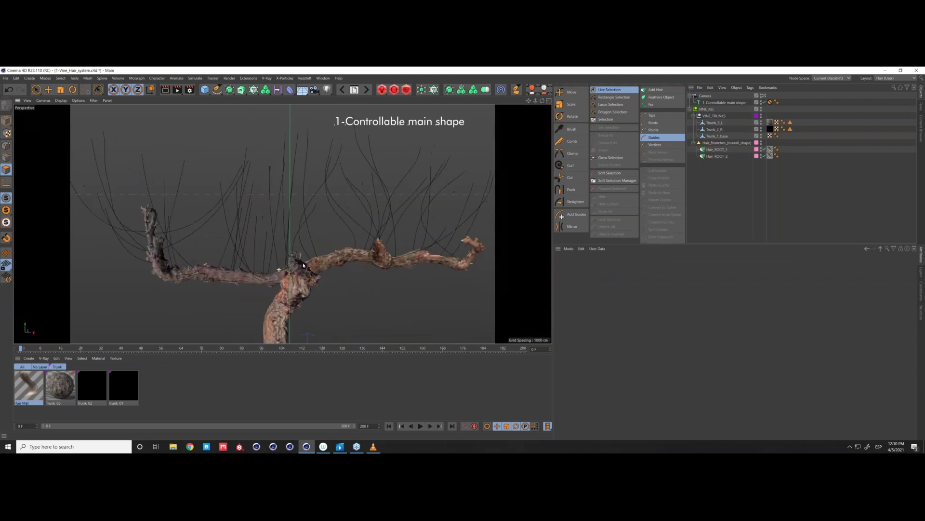
{"action": "left_click", "coordinate": [714, 151]}
{"action": "left_click_drag", "start_coordinate": [265, 253], "coordinate": [289, 258], "text": "alt"}
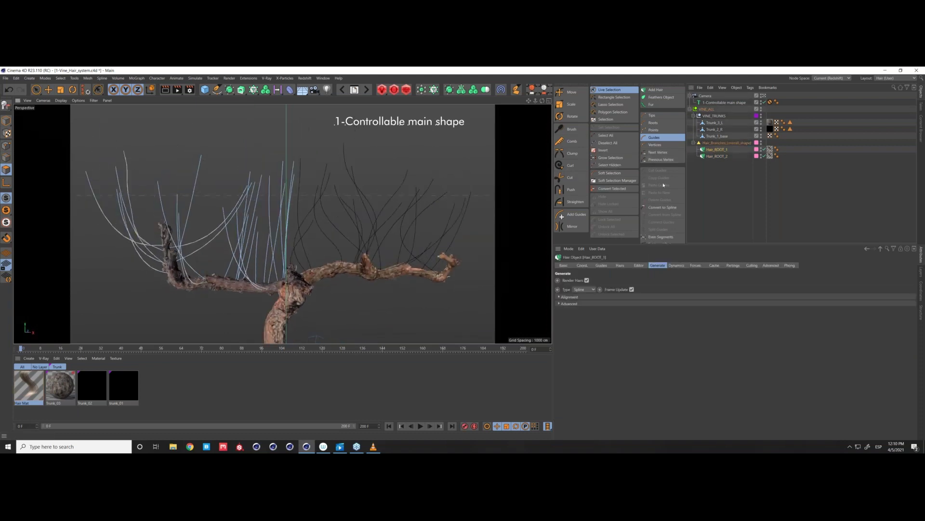
{"action": "left_click", "coordinate": [718, 155]}
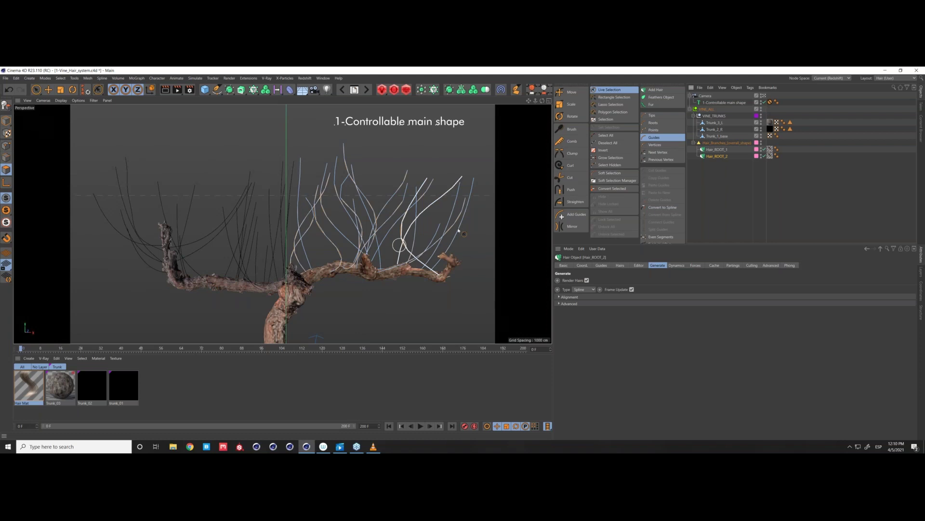
{"action": "left_click", "coordinate": [206, 262]}
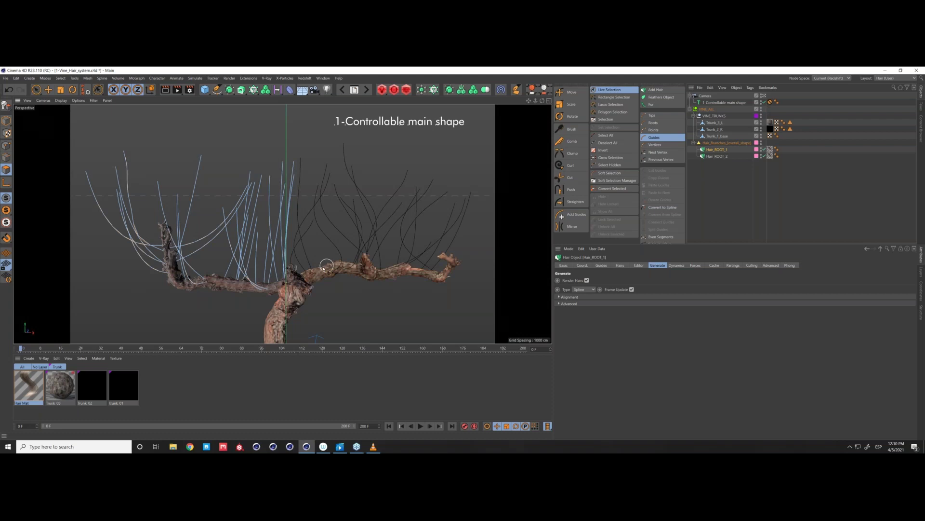
{"action": "left_click_drag", "start_coordinate": [324, 268], "coordinate": [305, 272], "text": "alt"}
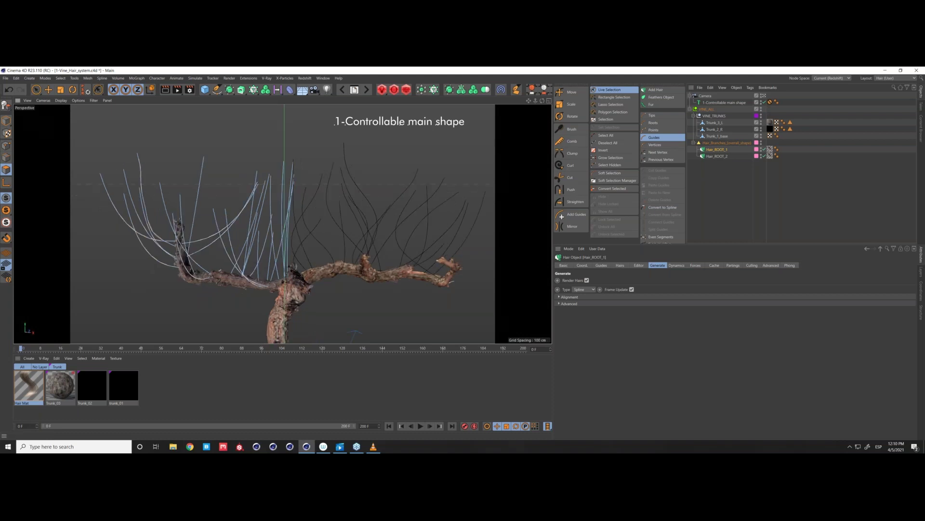
{"action": "left_click", "coordinate": [652, 116]}
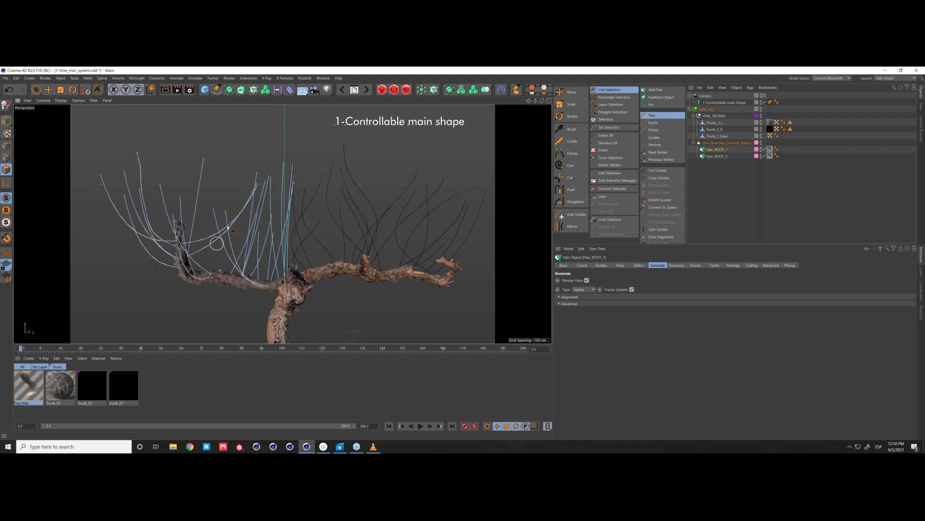
{"action": "left_click_drag", "start_coordinate": [232, 276], "coordinate": [237, 251], "text": "alt"}
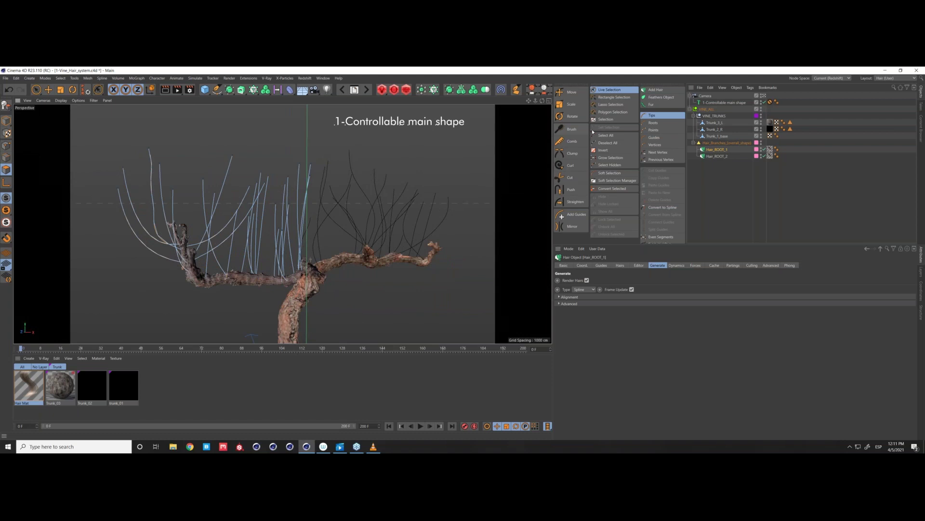
{"action": "left_click", "coordinate": [586, 129]}
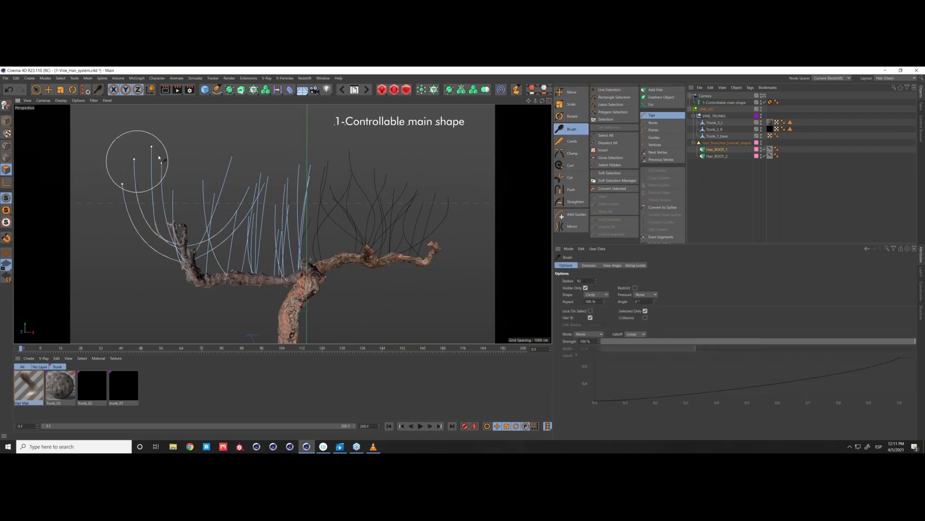
{"action": "left_click", "coordinate": [572, 92]}
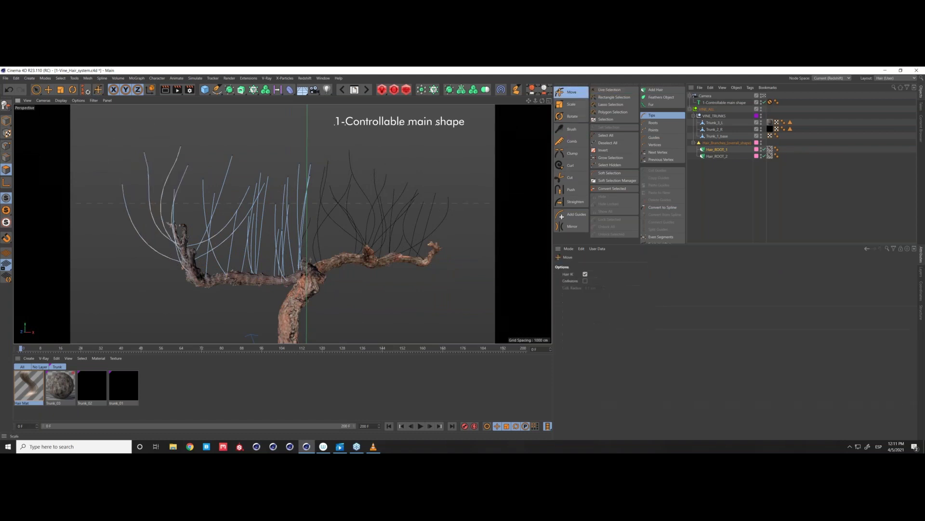
{"action": "mouse_move", "coordinate": [293, 140]}
{"action": "left_mouse_down"}
{"action": "mouse_move", "coordinate": [310, 151]}
{"action": "mouse_move", "coordinate": [279, 146]}
{"action": "left_mouse_up"}
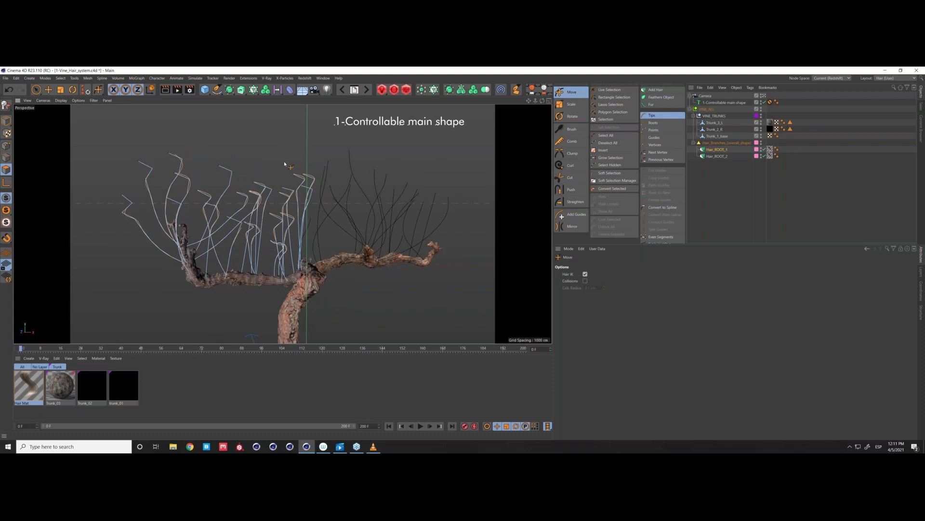
{"action": "key", "text": "ctrl+z"}
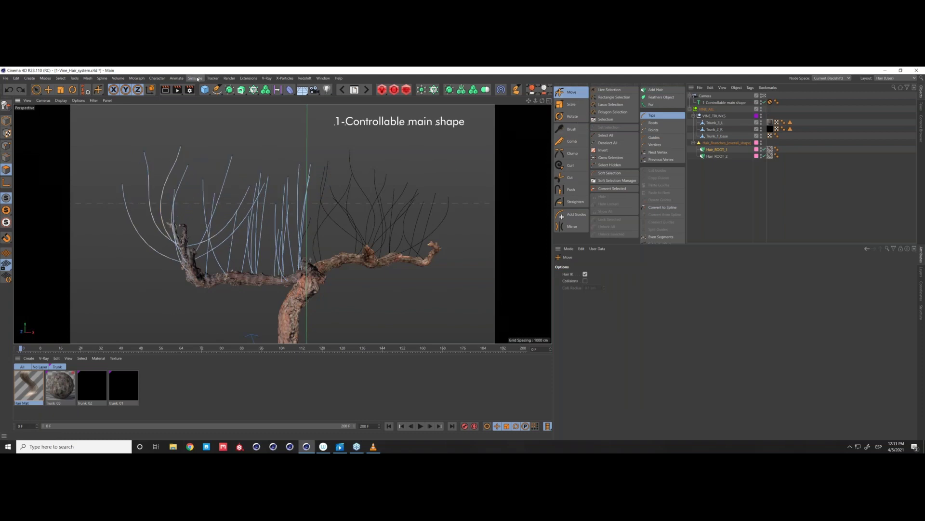
{"action": "mouse_move", "coordinate": [216, 135]}
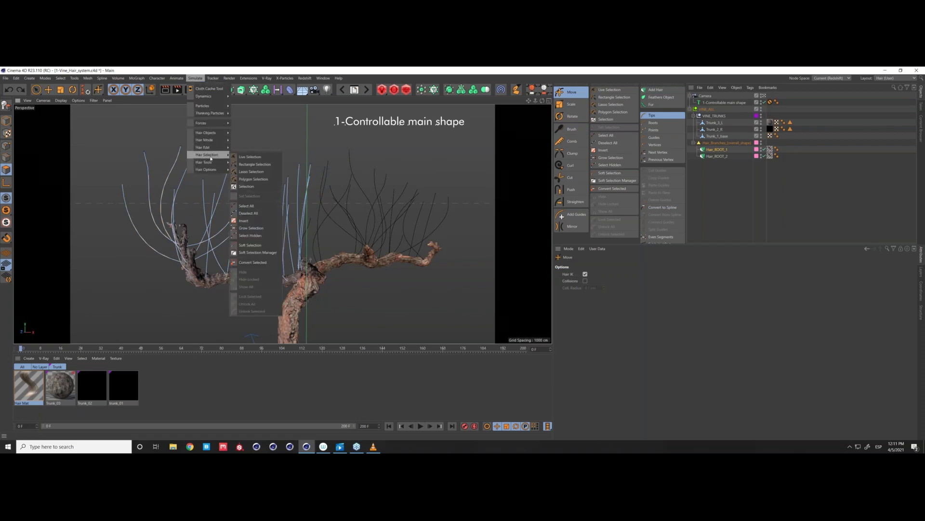
{"action": "key", "text": "Escape"}
{"action": "left_click", "coordinate": [248, 79]}
{"action": "left_click", "coordinate": [248, 79]}
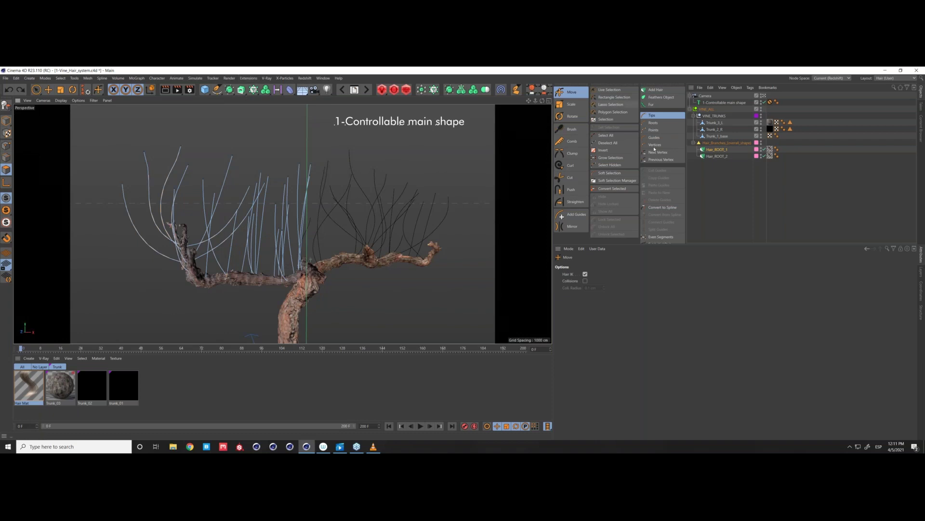
{"action": "left_click_drag", "start_coordinate": [551, 195], "coordinate": [532, 199]}
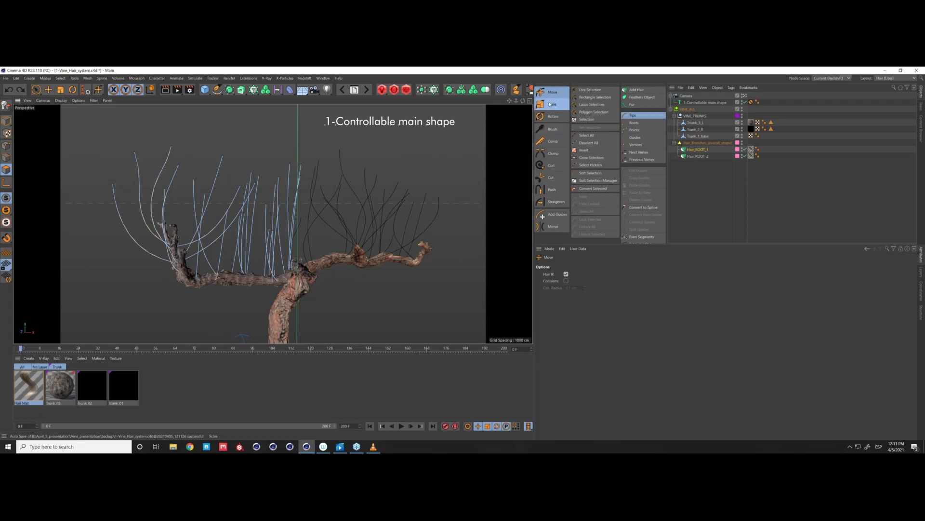
- Spread the guides with Scale, then cut the tips of Hair_ROOT_1 and Hair_ROOT_2 guides
{"action": "left_click", "coordinate": [550, 104]}
{"action": "left_click_drag", "start_coordinate": [304, 179], "coordinate": [335, 188]}
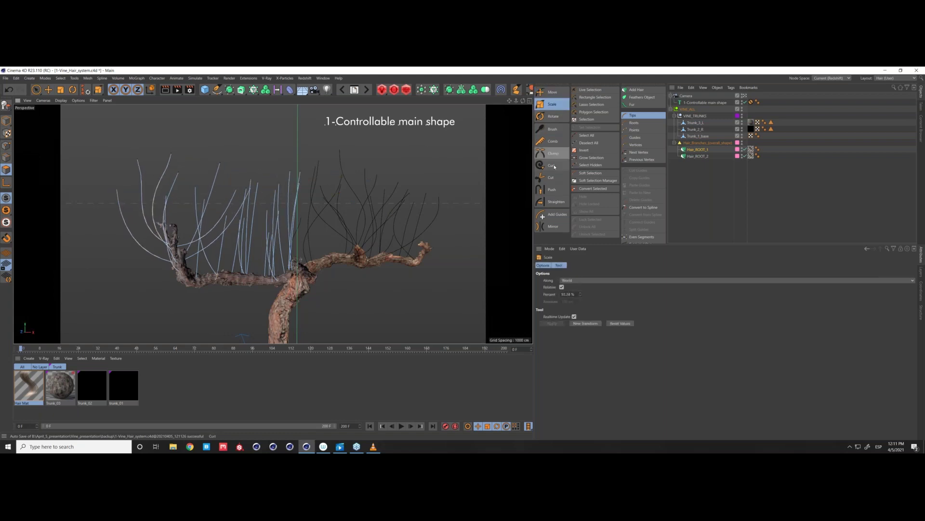
{"action": "left_click", "coordinate": [551, 178]}
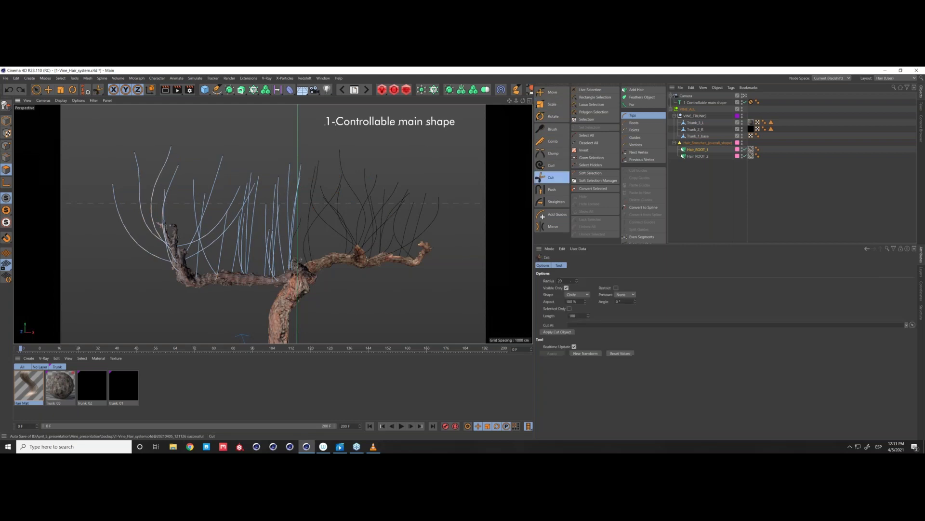
{"action": "mouse_move", "coordinate": [149, 180]}
{"action": "left_mouse_down"}
{"action": "mouse_move", "coordinate": [156, 163]}
{"action": "mouse_move", "coordinate": [131, 200]}
{"action": "mouse_move", "coordinate": [233, 155]}
{"action": "mouse_move", "coordinate": [243, 157]}
{"action": "mouse_move", "coordinate": [170, 179]}
{"action": "mouse_move", "coordinate": [147, 201]}
{"action": "mouse_move", "coordinate": [258, 158]}
{"action": "mouse_move", "coordinate": [195, 174]}
{"action": "left_mouse_up"}
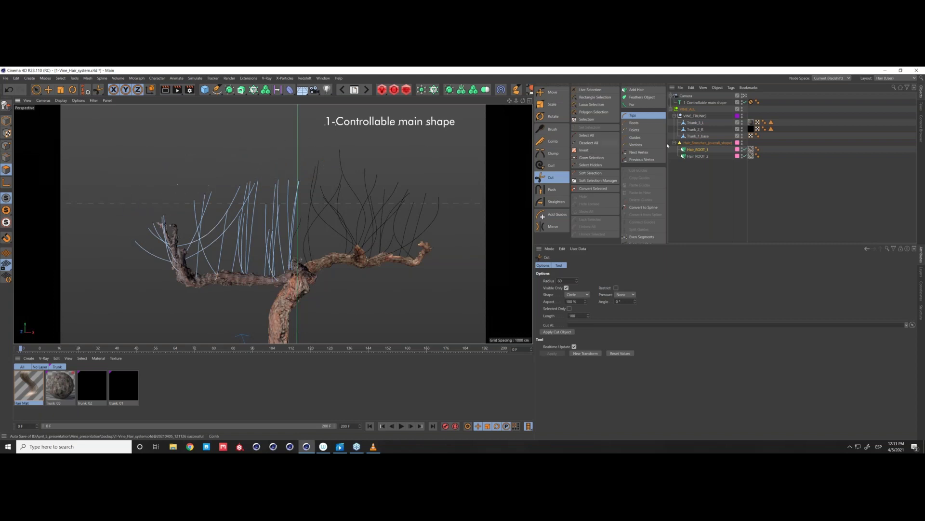
{"action": "left_click", "coordinate": [697, 156], "text": "shift"}
{"action": "mouse_move", "coordinate": [327, 154]}
{"action": "left_mouse_down"}
{"action": "mouse_move", "coordinate": [429, 191]}
{"action": "mouse_move", "coordinate": [370, 166]}
{"action": "mouse_move", "coordinate": [467, 218]}
{"action": "left_mouse_up"}
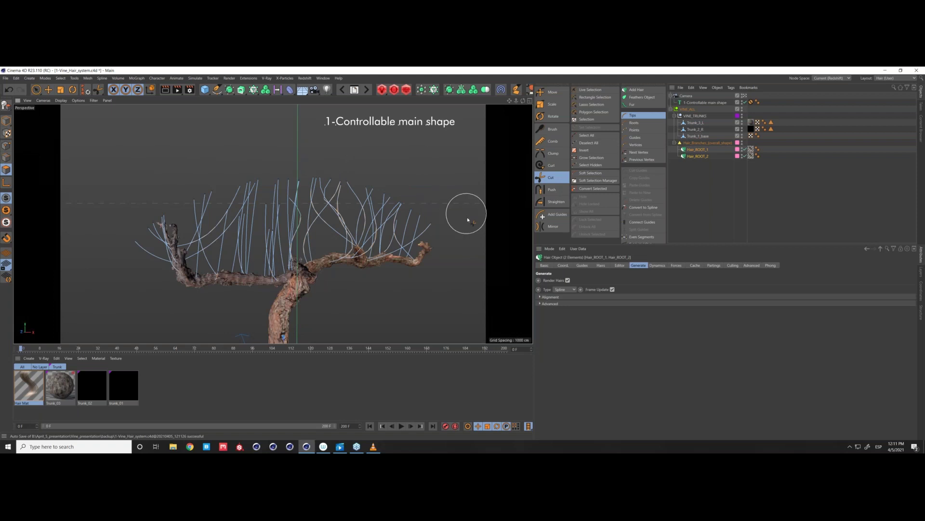
- Undo the guide cuts and earlier guide edits with four Ctrl+Z steps
{"action": "mouse_move", "coordinate": [276, 271]}
{"action": "left_mouse_down", "text": "alt"}
{"action": "mouse_move", "coordinate": [296, 275]}
{"action": "mouse_move", "coordinate": [333, 255]}
{"action": "mouse_move", "coordinate": [287, 228]}
{"action": "left_mouse_up", "text": "alt"}
{"action": "key", "text": "ctrl+z"}
{"action": "key", "text": "ctrl+z"}
{"action": "key", "text": "ctrl+z"}
{"action": "key", "text": "ctrl+z"}
{"action": "key", "text": "ctrl+z"}
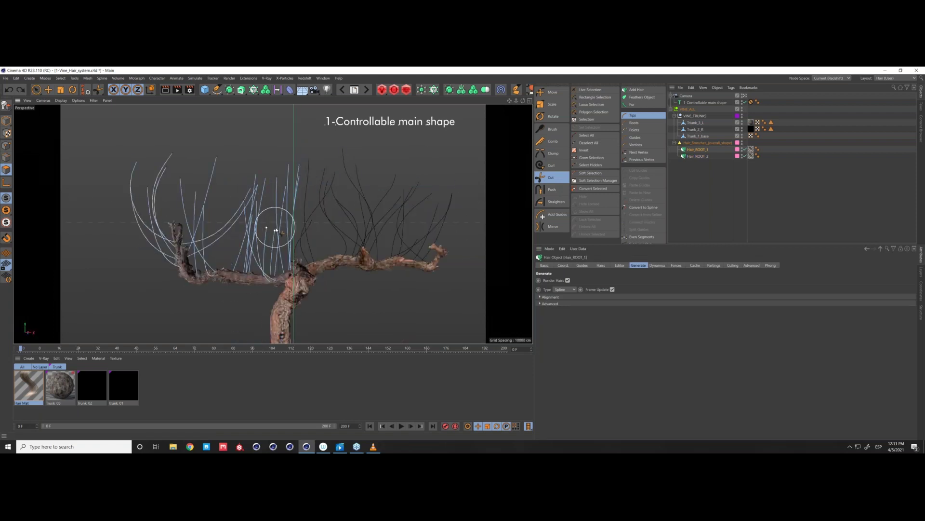
{"action": "middle_click_drag", "start_coordinate": [281, 246], "coordinate": [261, 240], "text": "alt"}
{"action": "key", "text": "ctrl+z"}
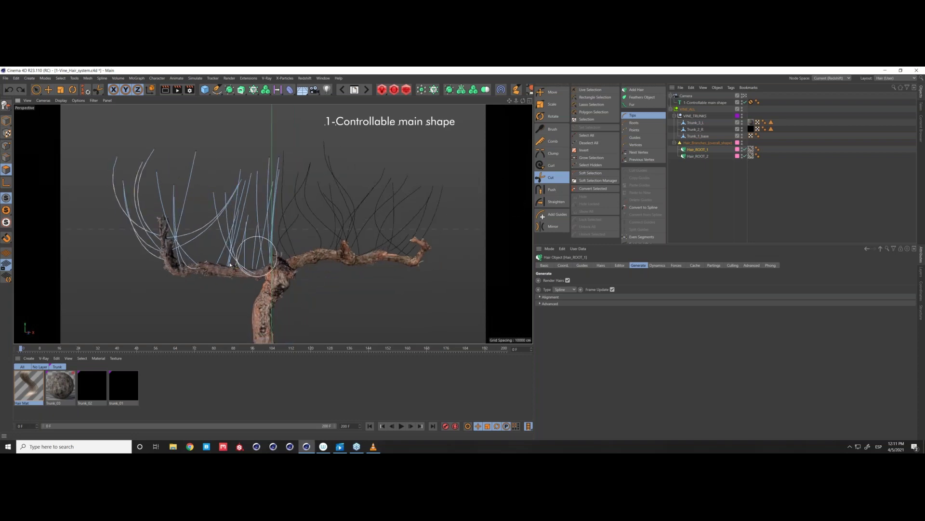
{"action": "key", "text": "ctrl+z"}
{"action": "key", "text": "ctrl+z"}
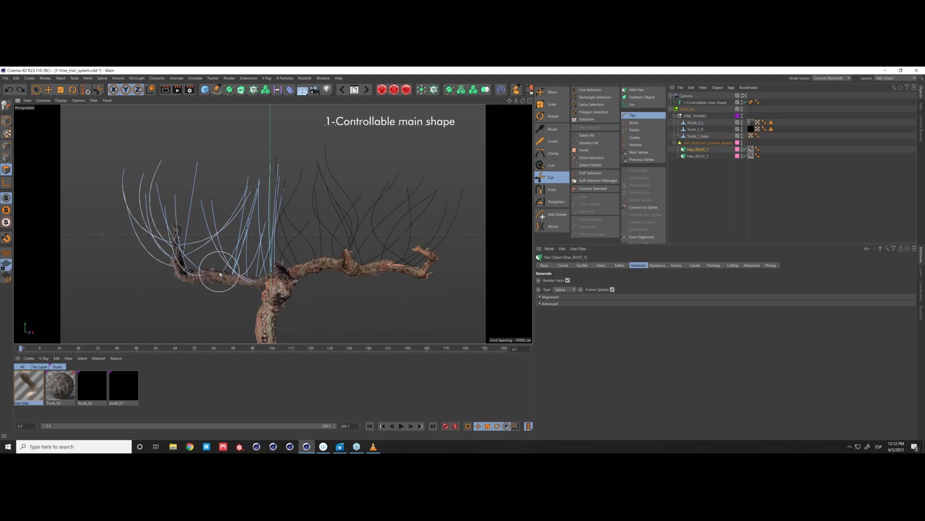
{"action": "key", "text": "ctrl+z"}
{"action": "key", "text": "ctrl+z"}
{"action": "key", "text": "ctrl+z"}
{"action": "key", "text": "ctrl+z"}
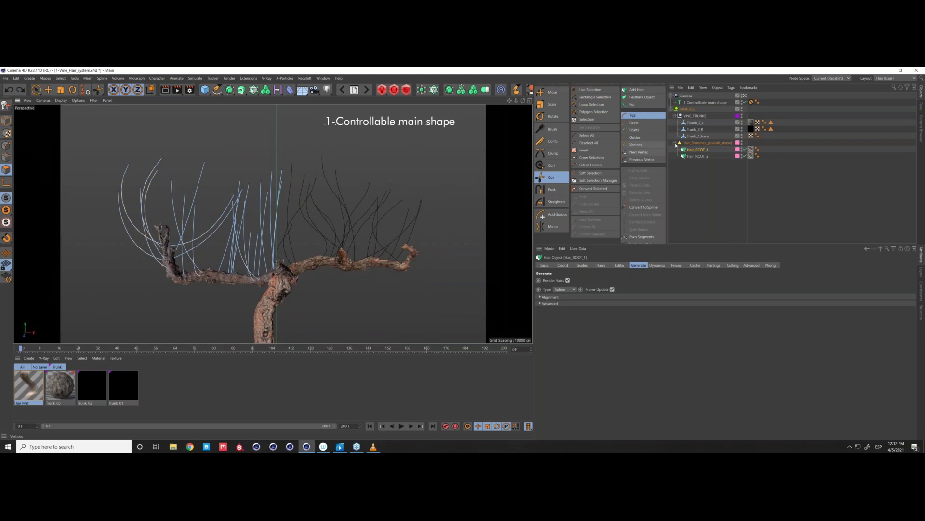
- Raise Hair_ROOT_1's guide Count from 25 to 30, inspect the denser guides, then deselect
{"action": "left_click", "coordinate": [583, 265]}
{"action": "left_click", "coordinate": [580, 294]}
{"action": "left_click", "coordinate": [580, 294]}
{"action": "left_click", "coordinate": [580, 294]}
{"action": "left_click", "coordinate": [580, 294]}
{"action": "left_click", "coordinate": [580, 294]}
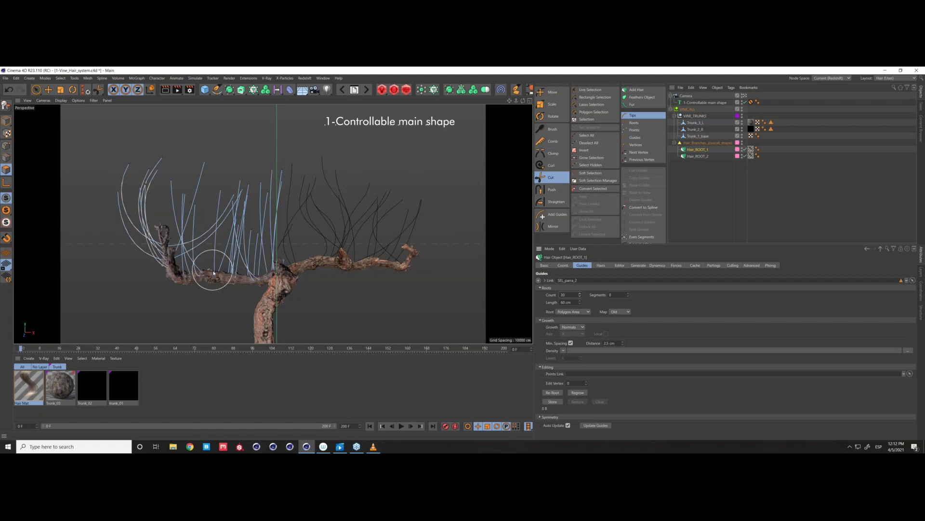
{"action": "mouse_move", "coordinate": [214, 272]}
{"action": "left_mouse_down", "text": "alt"}
{"action": "mouse_move", "coordinate": [226, 271]}
{"action": "mouse_move", "coordinate": [207, 263]}
{"action": "mouse_move", "coordinate": [246, 203]}
{"action": "mouse_move", "coordinate": [234, 212]}
{"action": "left_mouse_up", "text": "alt"}
{"action": "left_click_drag", "start_coordinate": [231, 281], "coordinate": [270, 224], "text": "alt"}
{"action": "scroll", "coordinate": [232, 282], "scroll_direction": "up", "scroll_amount": 3}
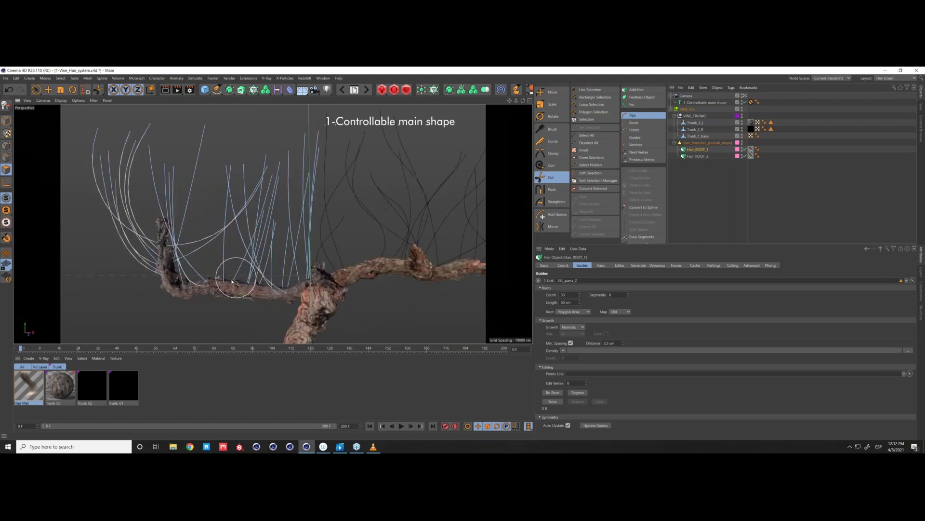
{"action": "mouse_move", "coordinate": [232, 282]}
{"action": "left_mouse_down", "text": "alt"}
{"action": "mouse_move", "coordinate": [217, 257]}
{"action": "mouse_move", "coordinate": [229, 269]}
{"action": "mouse_move", "coordinate": [239, 230]}
{"action": "mouse_move", "coordinate": [215, 267]}
{"action": "left_mouse_up", "text": "alt"}
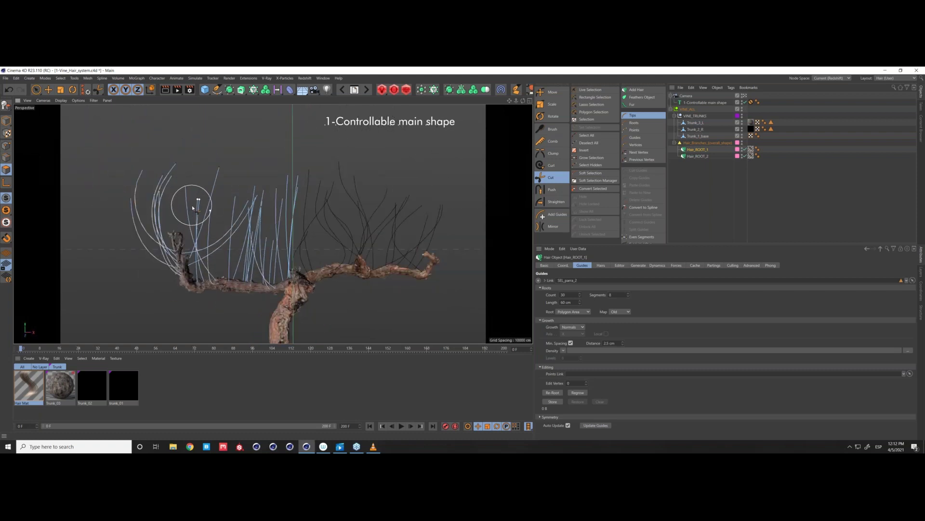
{"action": "mouse_move", "coordinate": [198, 236]}
{"action": "left_mouse_down", "text": "alt"}
{"action": "mouse_move", "coordinate": [241, 262]}
{"action": "mouse_move", "coordinate": [282, 258]}
{"action": "mouse_move", "coordinate": [212, 267]}
{"action": "mouse_move", "coordinate": [221, 262]}
{"action": "left_mouse_up", "text": "alt"}
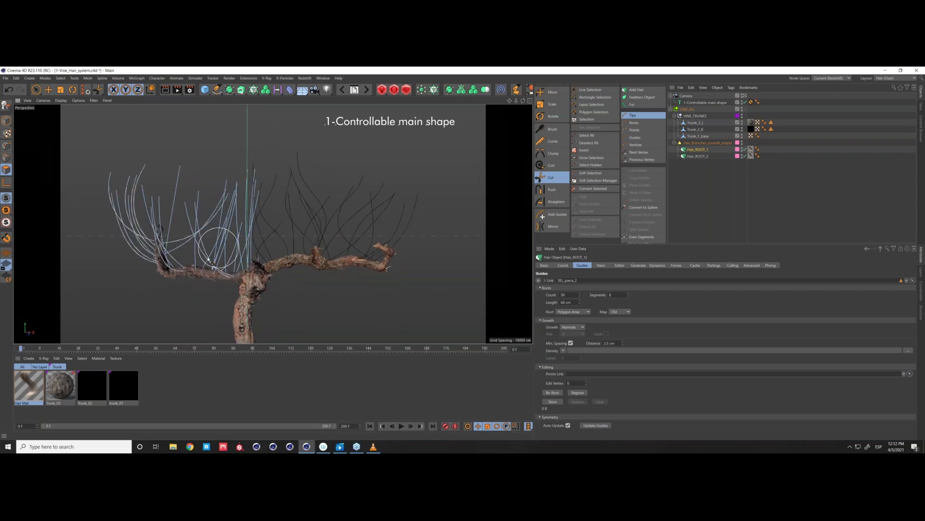
{"action": "left_click", "coordinate": [696, 203]}
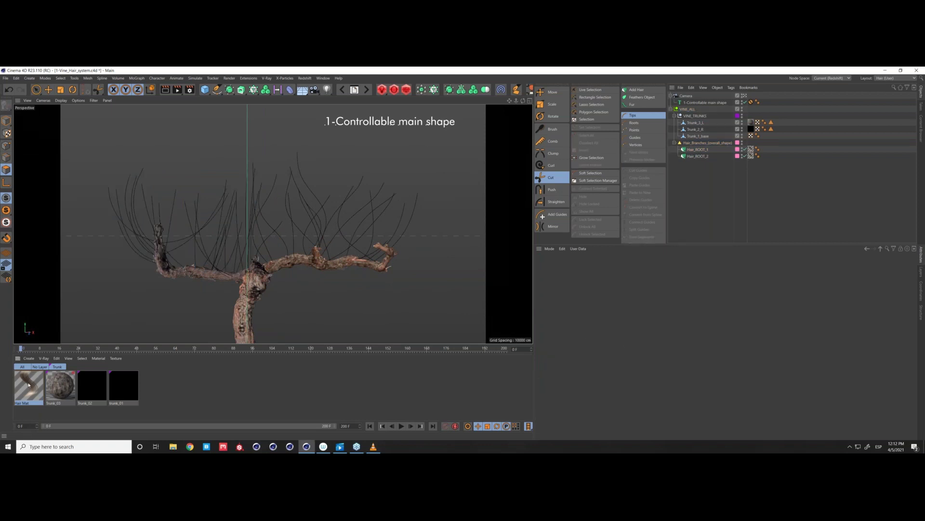
- Tick the Kink and Curl channels of Hair Mat in the Material Editor
{"action": "double_click", "coordinate": [29, 384]}
{"action": "left_click_drag", "start_coordinate": [291, 121], "coordinate": [496, 142]}
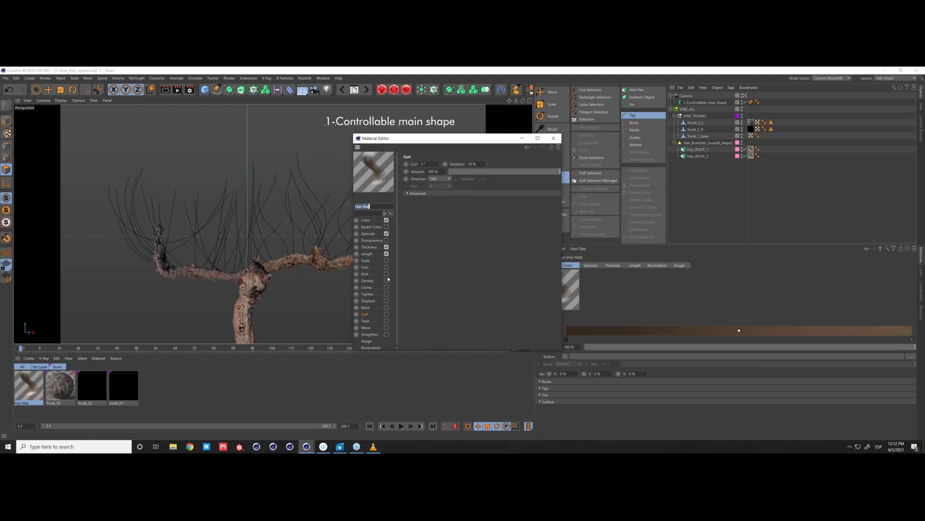
{"action": "left_click", "coordinate": [387, 274]}
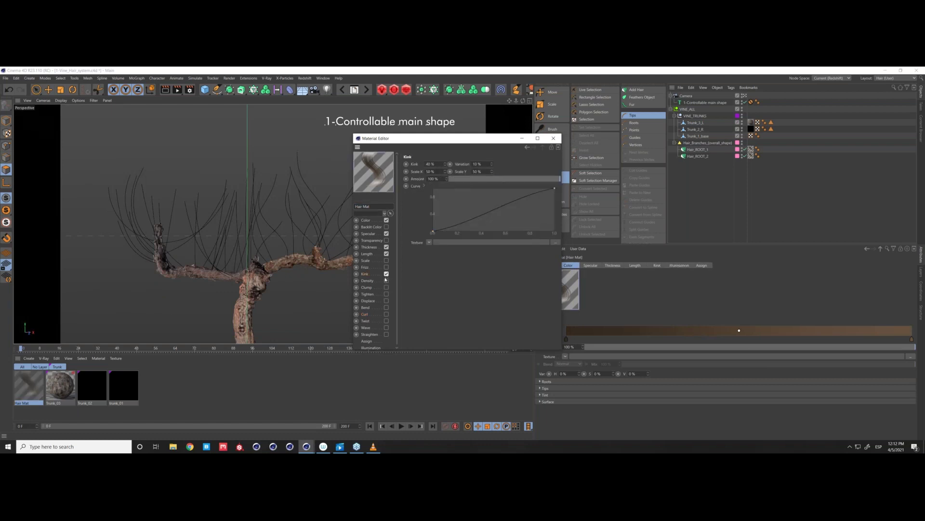
{"action": "left_click_drag", "start_coordinate": [486, 140], "coordinate": [465, 135]}
{"action": "left_click", "coordinate": [366, 310]}
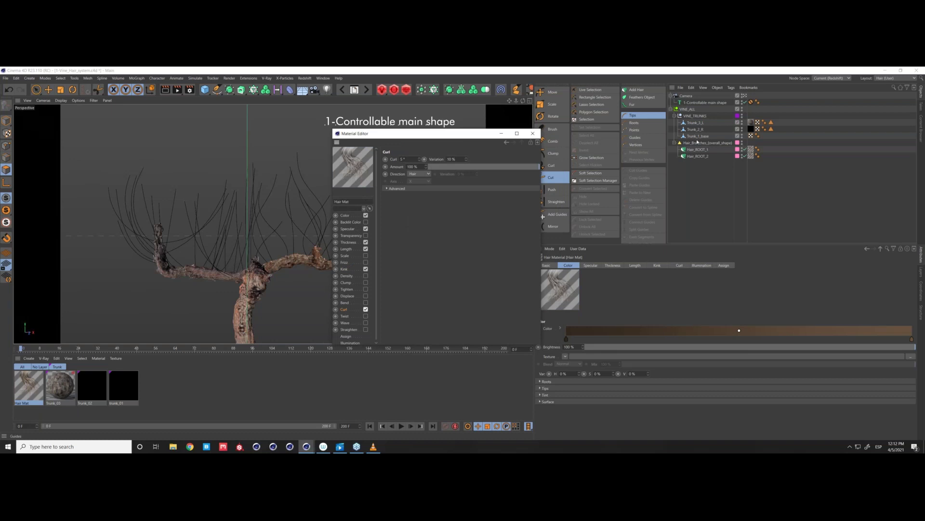
- Select and deselect both hair objects, minimize the editor and orbit to view the wavy strands
{"action": "left_click", "coordinate": [698, 150]}
{"action": "left_click", "coordinate": [698, 156], "text": "ctrl"}
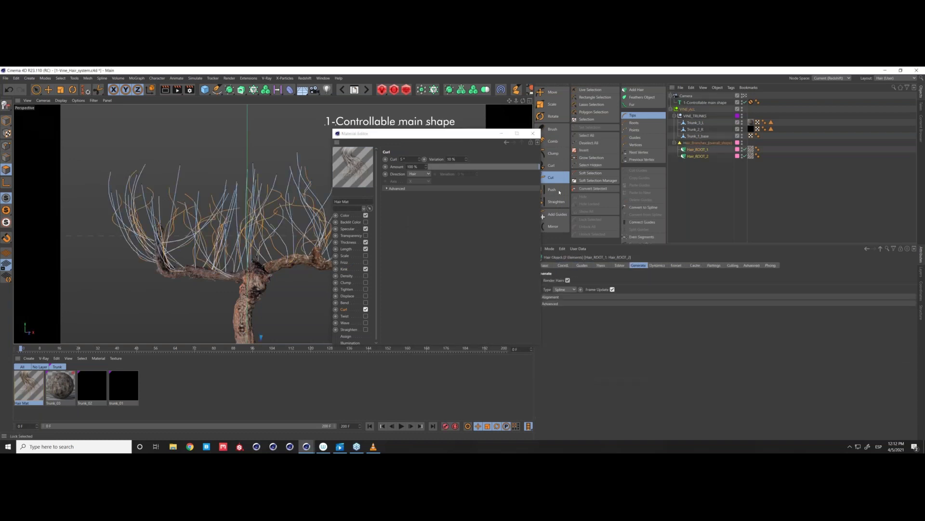
{"action": "left_click", "coordinate": [718, 197]}
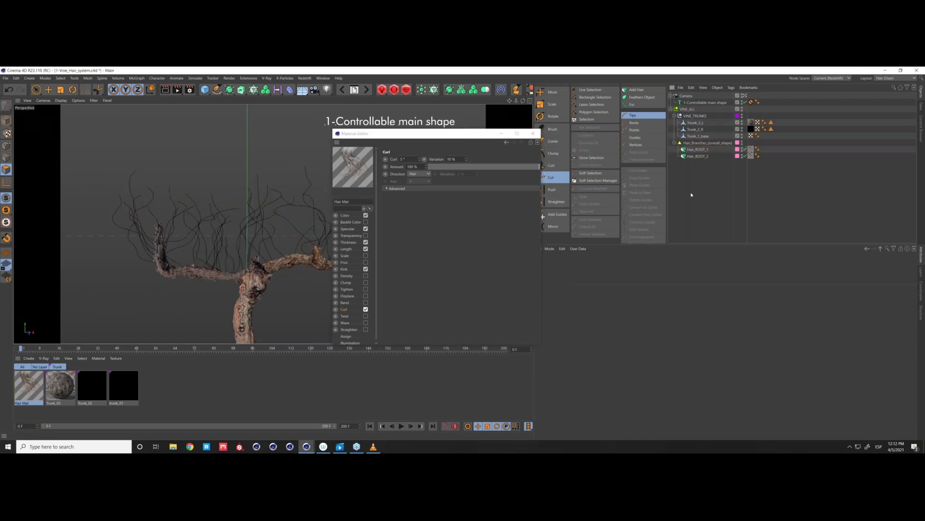
{"action": "left_click", "coordinate": [502, 135]}
{"action": "left_click_drag", "start_coordinate": [235, 259], "coordinate": [237, 259], "text": "alt"}
{"action": "middle_click_drag", "start_coordinate": [237, 258], "coordinate": [237, 265], "text": "alt"}
{"action": "left_click_drag", "start_coordinate": [237, 265], "coordinate": [248, 267], "text": "alt"}
{"action": "middle_click_drag", "start_coordinate": [251, 228], "coordinate": [272, 221], "text": "alt"}
{"action": "right_click_drag", "start_coordinate": [273, 222], "coordinate": [297, 220], "text": "alt"}
{"action": "mouse_move", "coordinate": [250, 265]}
{"action": "left_mouse_down", "text": "alt"}
{"action": "mouse_move", "coordinate": [267, 269]}
{"action": "mouse_move", "coordinate": [271, 221]}
{"action": "mouse_move", "coordinate": [257, 269]}
{"action": "left_mouse_up", "text": "alt"}
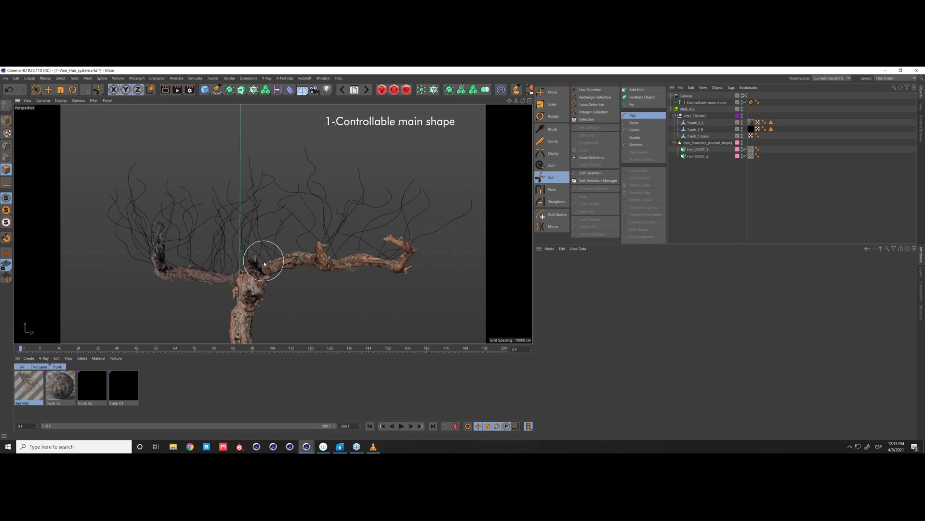
{"action": "mouse_move", "coordinate": [251, 267]}
{"action": "left_mouse_down", "text": "alt"}
{"action": "mouse_move", "coordinate": [258, 270]}
{"action": "mouse_move", "coordinate": [271, 224]}
{"action": "mouse_move", "coordinate": [271, 271]}
{"action": "mouse_move", "coordinate": [264, 275]}
{"action": "mouse_move", "coordinate": [268, 223]}
{"action": "mouse_move", "coordinate": [260, 261]}
{"action": "mouse_move", "coordinate": [268, 219]}
{"action": "mouse_move", "coordinate": [250, 265]}
{"action": "mouse_move", "coordinate": [241, 241]}
{"action": "mouse_move", "coordinate": [233, 263]}
{"action": "mouse_move", "coordinate": [270, 223]}
{"action": "mouse_move", "coordinate": [247, 267]}
{"action": "mouse_move", "coordinate": [238, 241]}
{"action": "left_mouse_up", "text": "alt"}
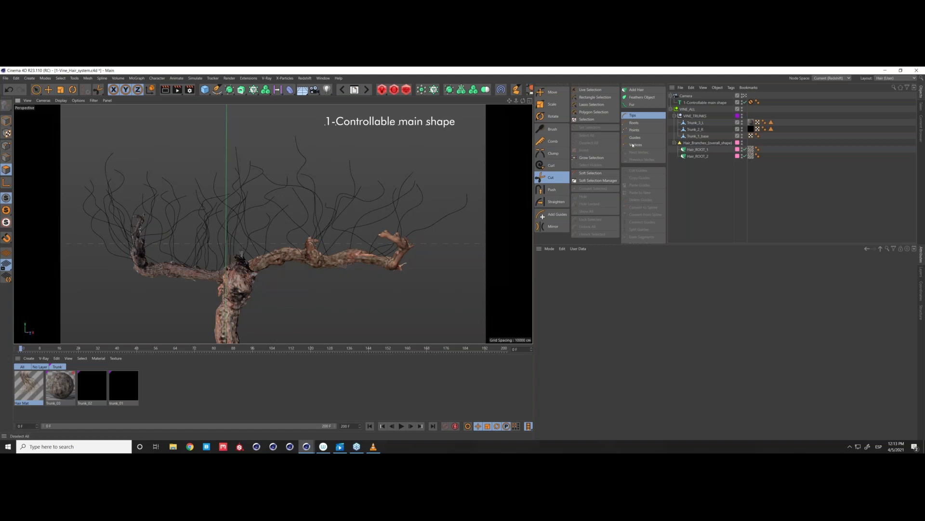
- Select both Hair_ROOT hair objects
{"action": "left_click", "coordinate": [702, 150]}
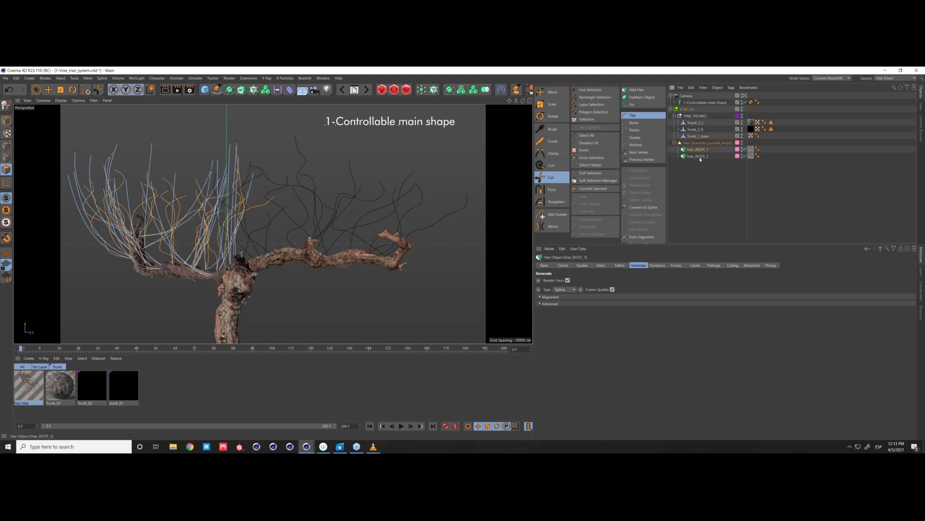
{"action": "left_click", "coordinate": [698, 156], "text": "ctrl"}
{"action": "left_click", "coordinate": [697, 206]}
{"action": "key", "text": "ctrl+z"}
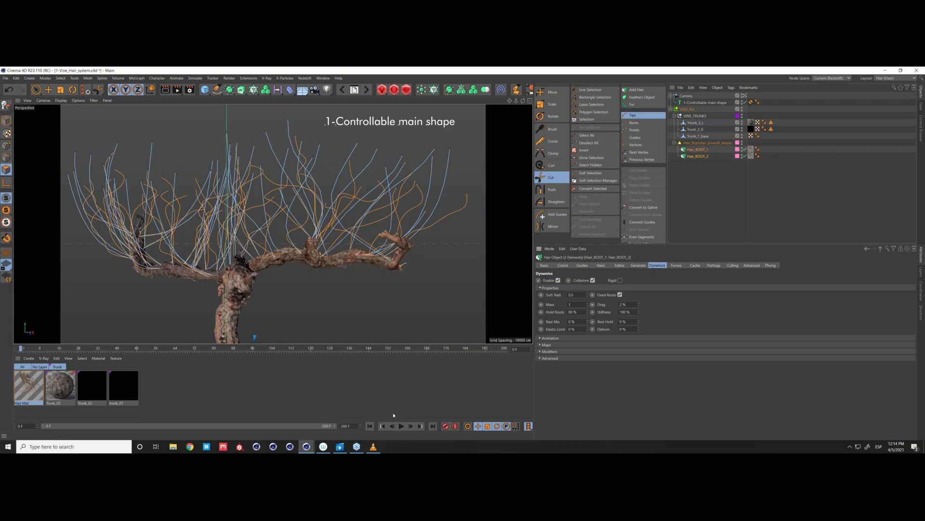
- Play the hair growth animation, stop it, and scrub back to frame 0
{"action": "left_click", "coordinate": [404, 426]}
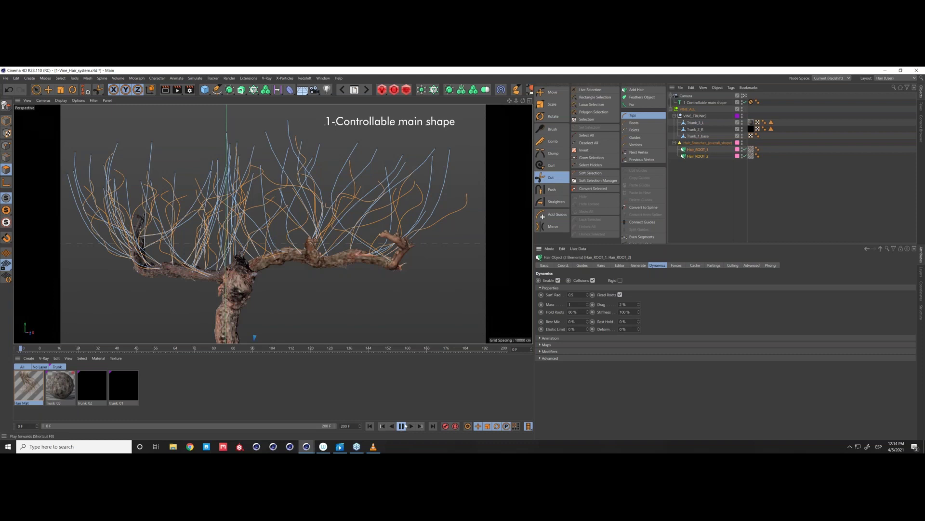
{"action": "left_click", "coordinate": [701, 198]}
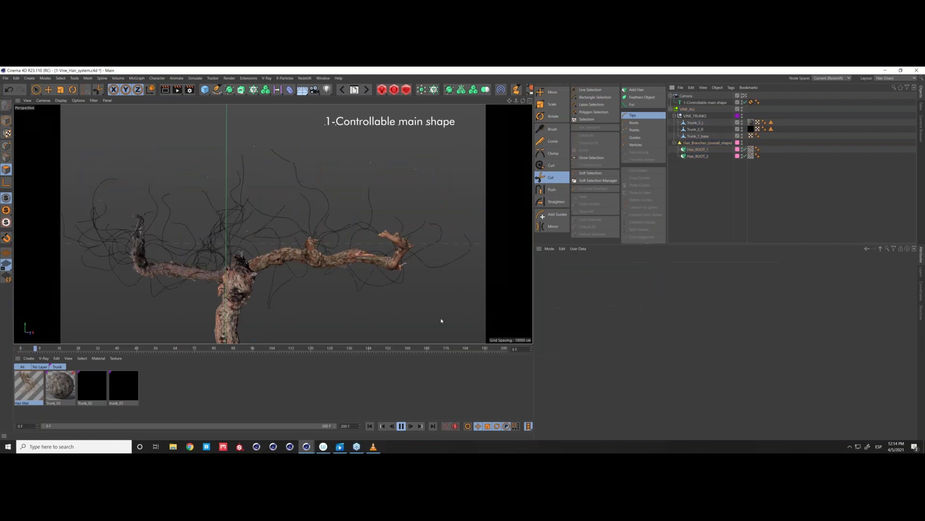
{"action": "left_click", "coordinate": [401, 426]}
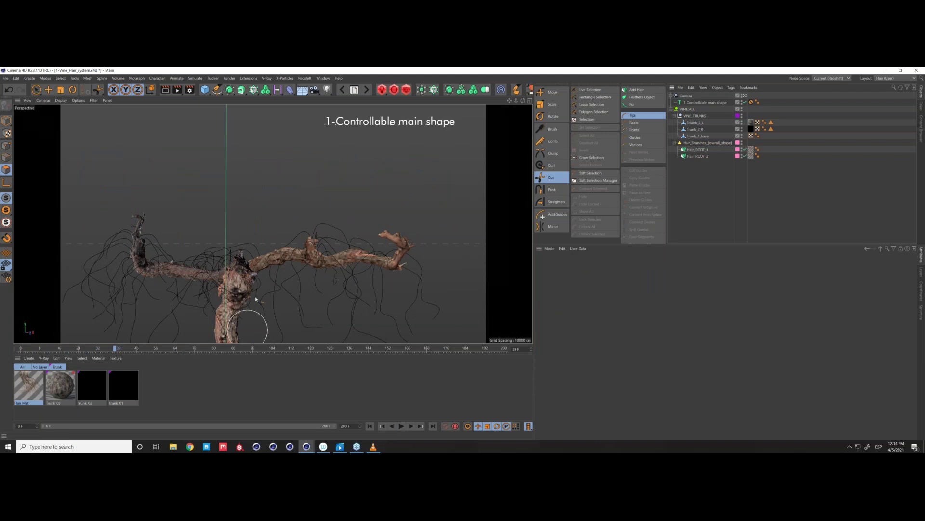
{"action": "left_click_drag", "start_coordinate": [118, 349], "coordinate": [7, 352]}
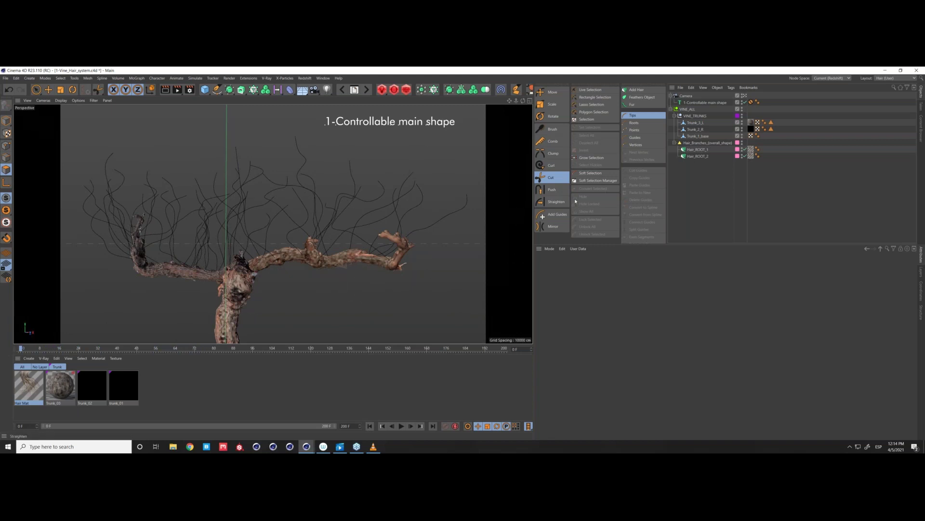
- Switch to 2-Vine_Mospline.c4d and add a MoSpline from the MoGraph menu
{"action": "left_click", "coordinate": [354, 90]}
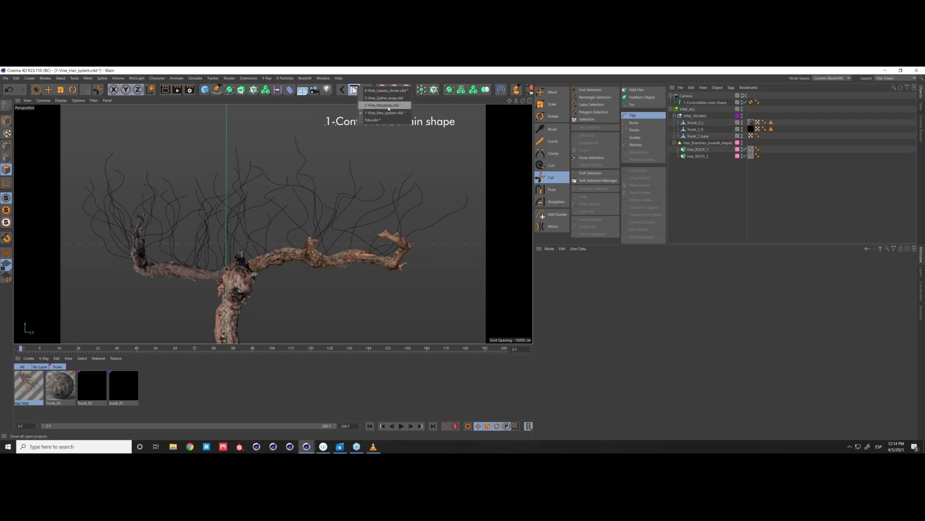
{"action": "left_click", "coordinate": [389, 106]}
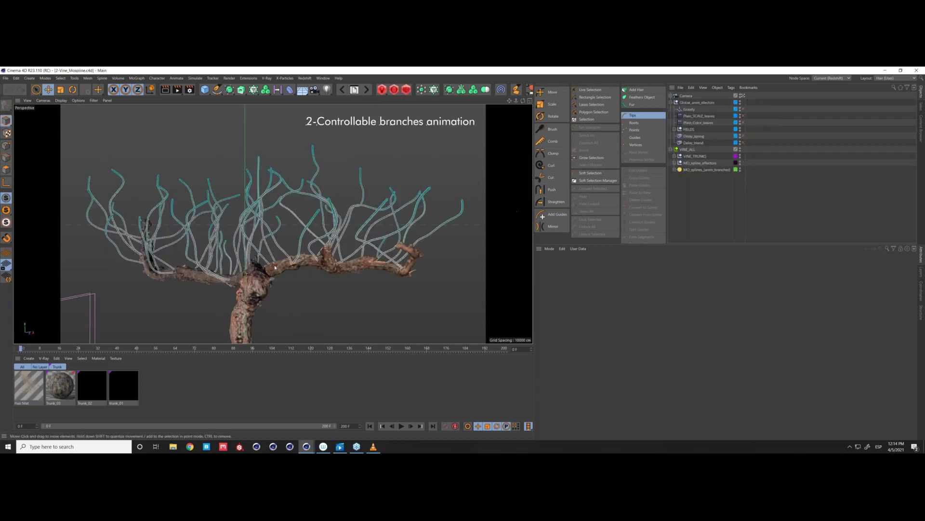
{"action": "left_click_drag", "start_coordinate": [285, 269], "coordinate": [309, 211], "text": "alt"}
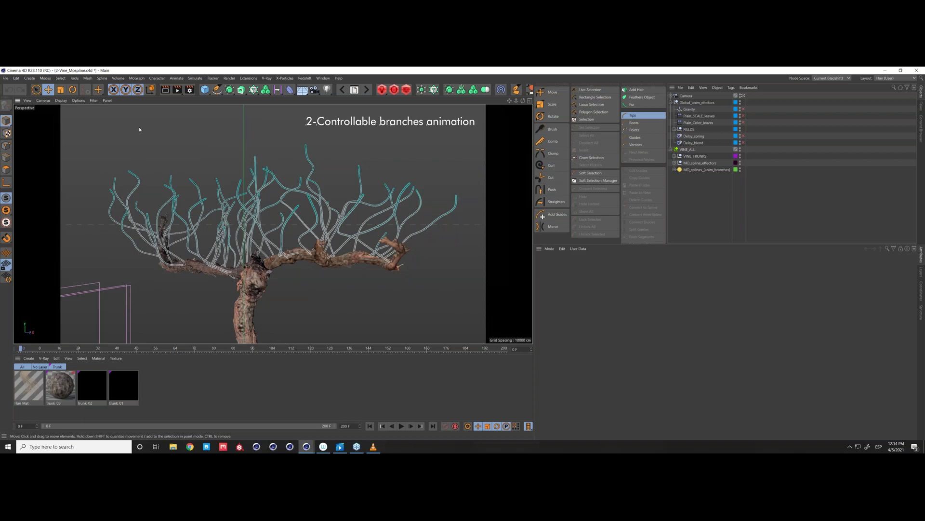
{"action": "left_click", "coordinate": [139, 78]}
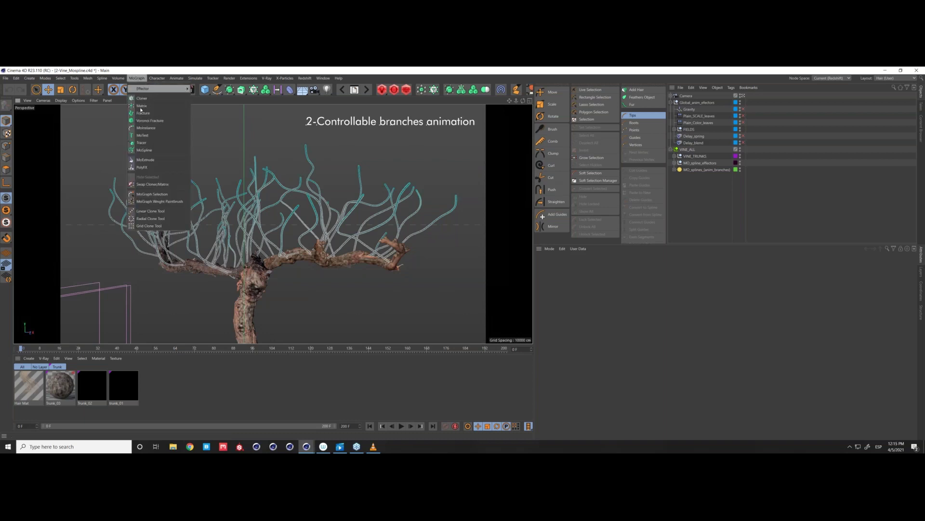
{"action": "left_click", "coordinate": [147, 151]}
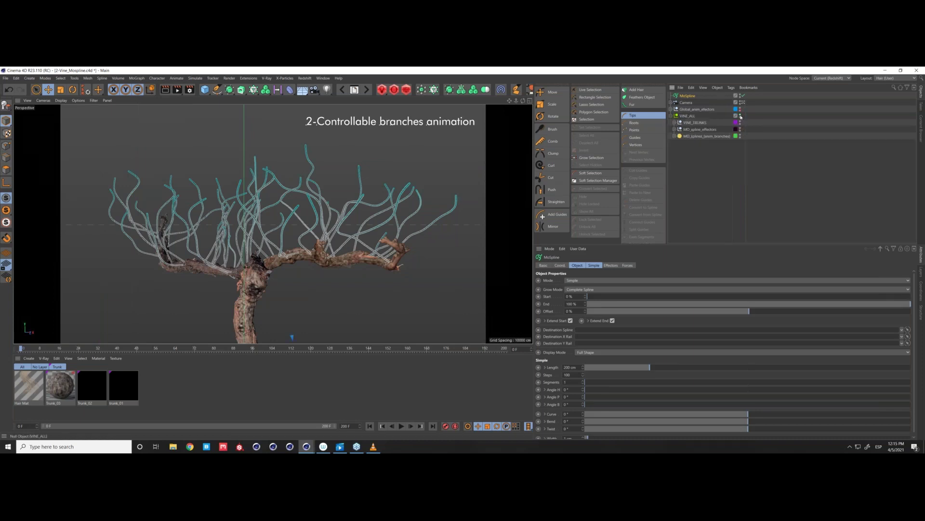
- Hide and collapse VINE_ALL so only the new MoSpline remains in view
{"action": "double_click", "coordinate": [741, 116], "text": "alt"}
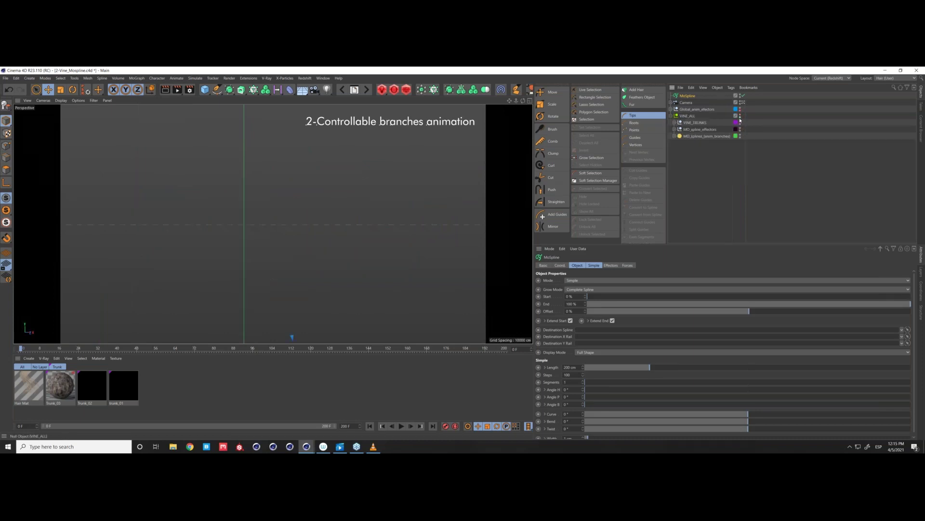
{"action": "left_click", "coordinate": [670, 115]}
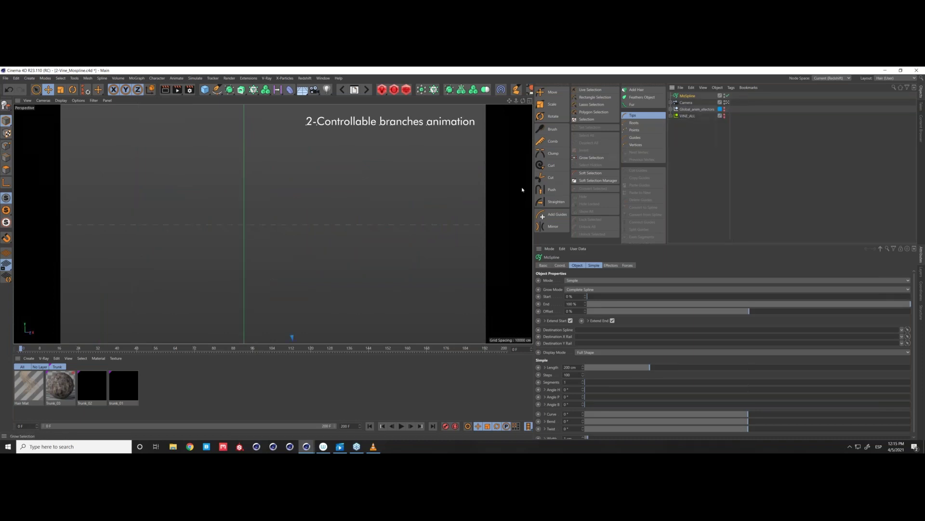
{"action": "left_click_drag", "start_coordinate": [266, 268], "coordinate": [210, 256], "text": "alt"}
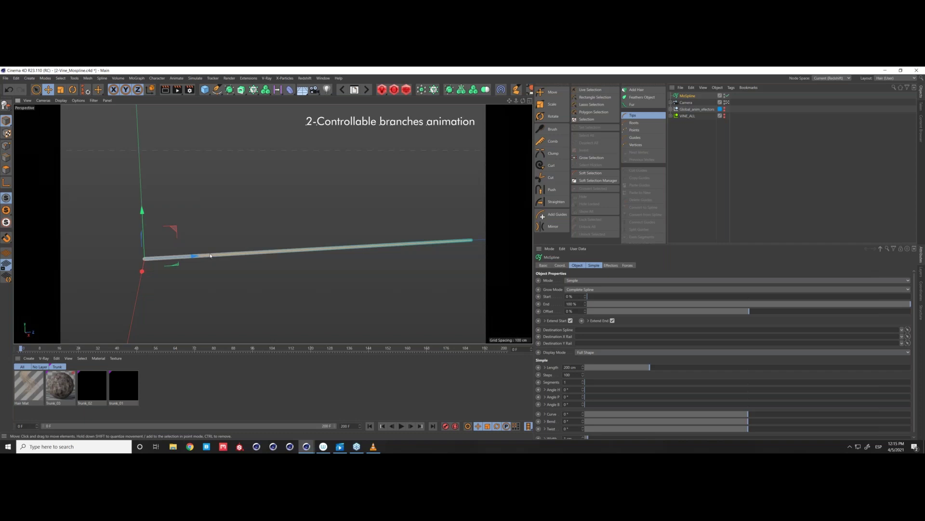
{"action": "left_click_drag", "start_coordinate": [205, 234], "coordinate": [191, 195], "text": "alt"}
{"action": "left_click", "coordinate": [138, 78]}
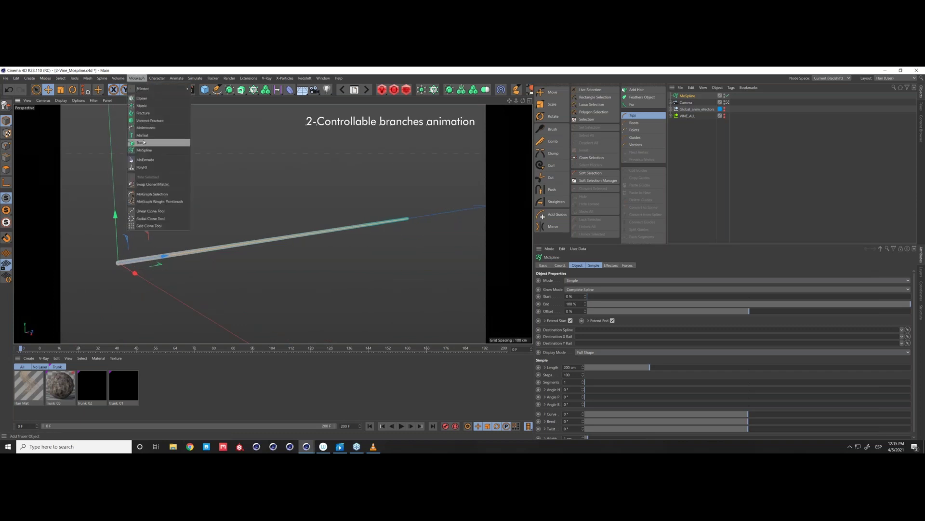
{"action": "left_click", "coordinate": [144, 71]}
{"action": "middle_click_drag", "start_coordinate": [210, 251], "coordinate": [235, 249], "text": "alt"}
{"action": "left_click_drag", "start_coordinate": [236, 248], "coordinate": [232, 256], "text": "alt"}
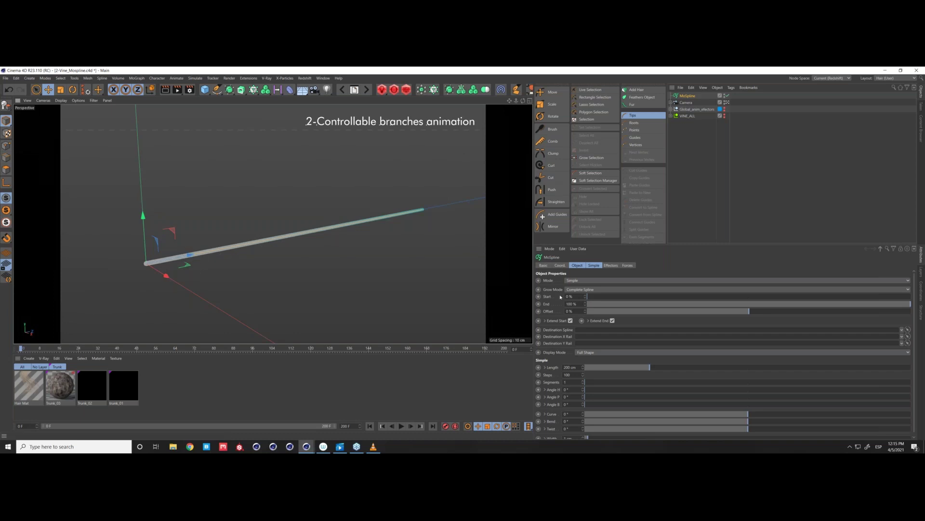
- Set the MoSpline's Steps to 10 in its Simple tab
{"action": "left_click", "coordinate": [595, 265]}
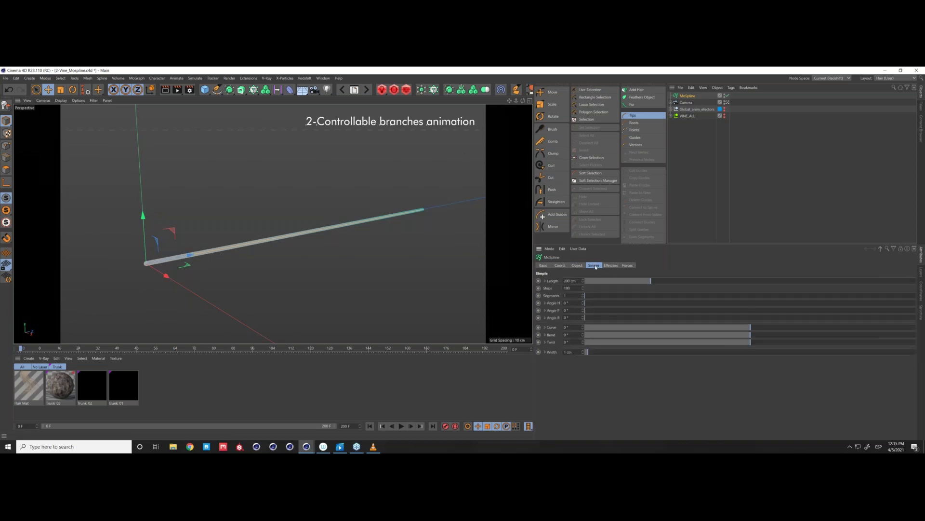
{"action": "double_click", "coordinate": [570, 288]}
{"action": "type", "text": "10"}
{"action": "left_click_drag", "start_coordinate": [217, 254], "coordinate": [206, 247], "text": "alt"}
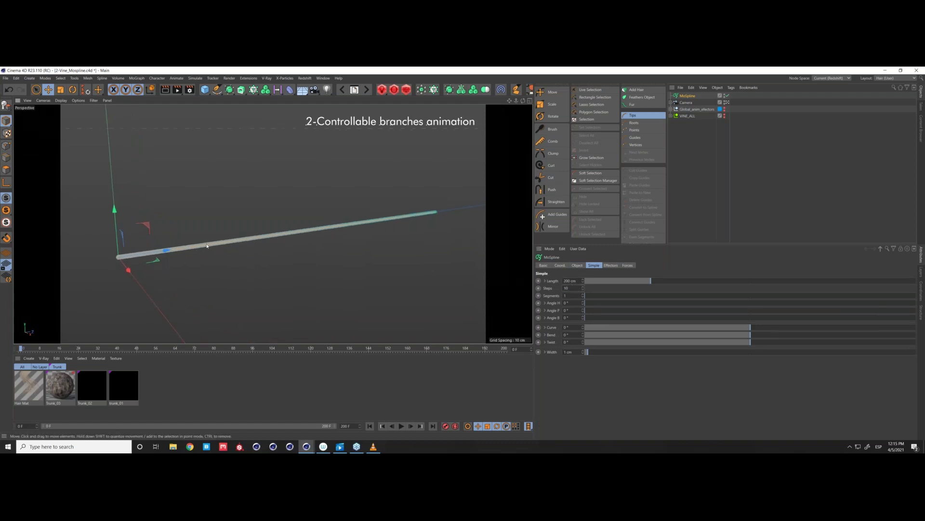
- Confirm the MoSpline stays in Simple mode, then browse the MoGraph effectors list
{"action": "left_click", "coordinate": [577, 266]}
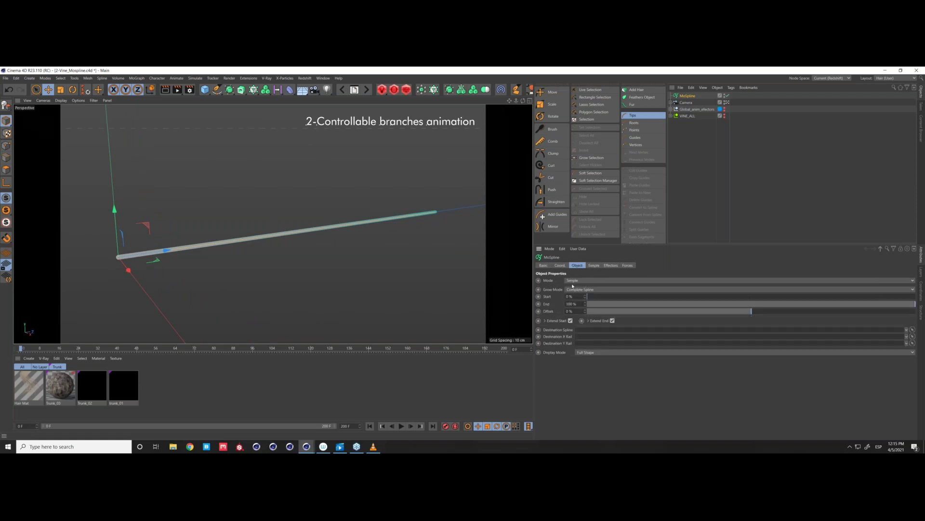
{"action": "left_click", "coordinate": [579, 281]}
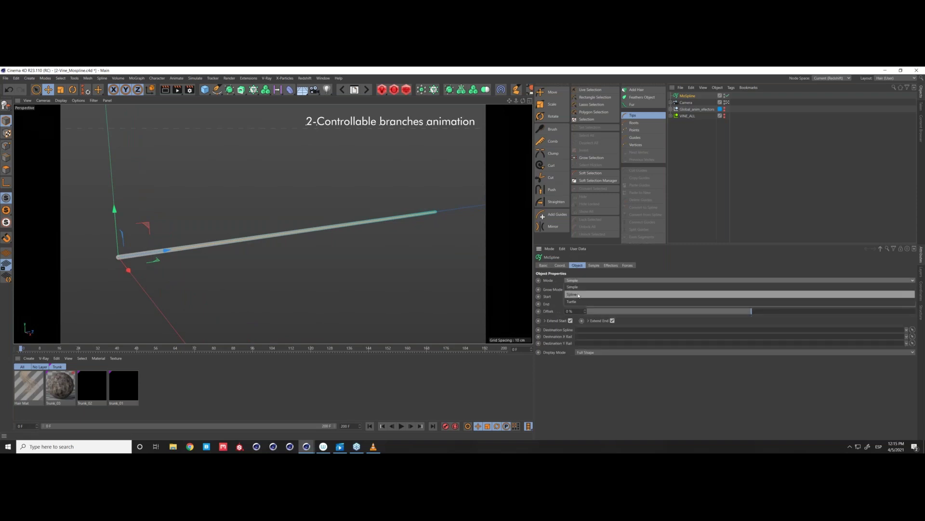
{"action": "left_click", "coordinate": [594, 275]}
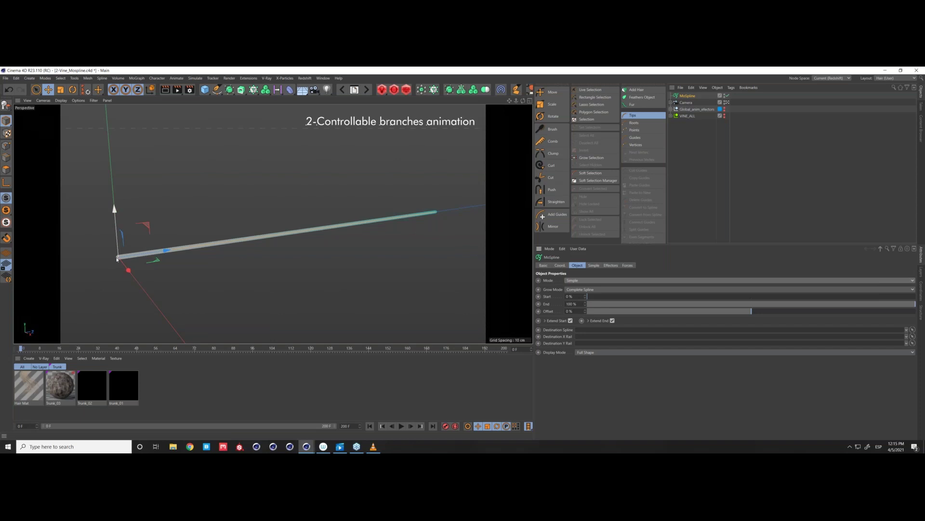
{"action": "left_click_drag", "start_coordinate": [116, 258], "coordinate": [128, 259], "text": "alt"}
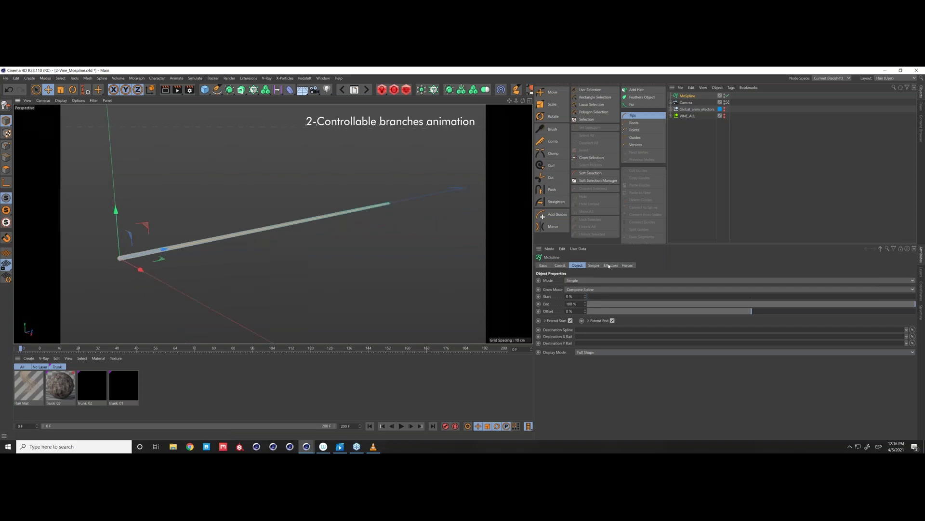
{"action": "left_click", "coordinate": [594, 265]}
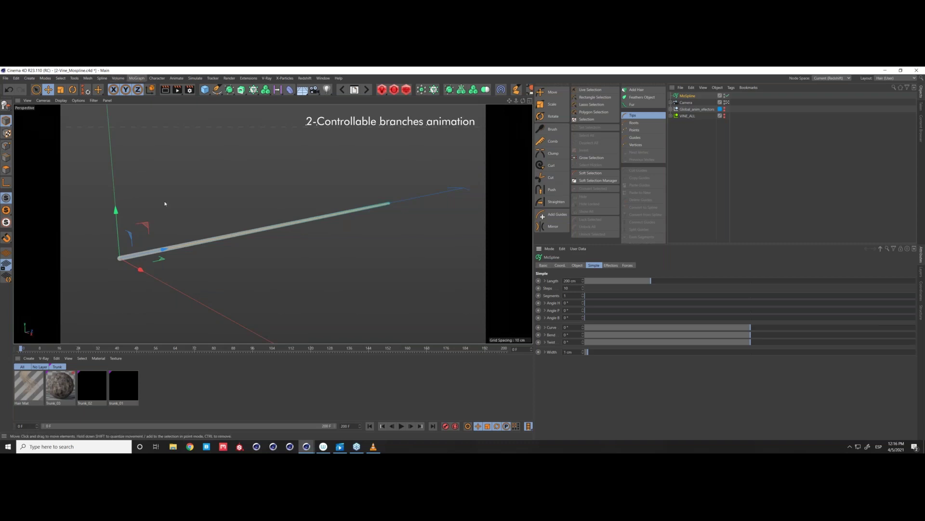
{"action": "left_click", "coordinate": [136, 78]}
{"action": "mouse_move", "coordinate": [159, 88]}
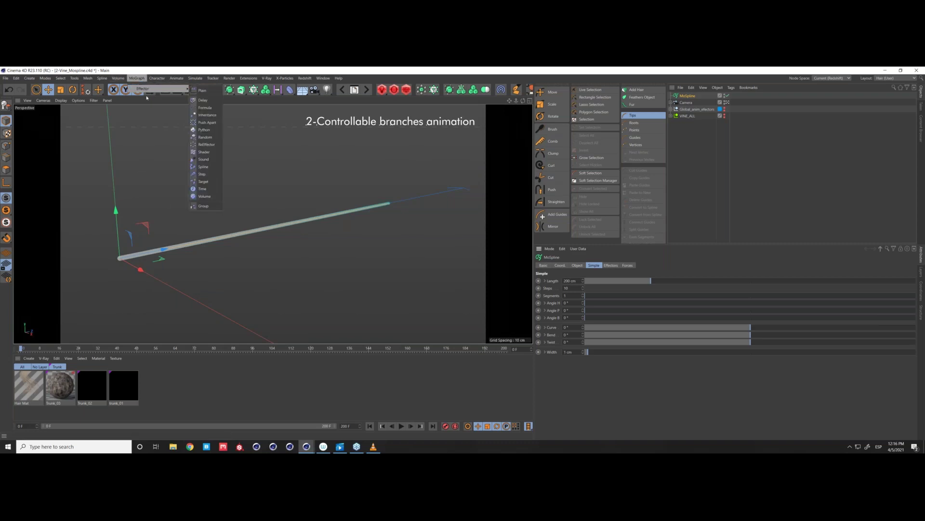
{"action": "left_click", "coordinate": [205, 138]}
{"action": "mouse_move", "coordinate": [266, 238]}
{"action": "left_mouse_down", "text": "alt"}
{"action": "mouse_move", "coordinate": [254, 250]}
{"action": "mouse_move", "coordinate": [264, 247]}
{"action": "left_mouse_up", "text": "alt"}
{"action": "scroll", "coordinate": [262, 238], "scroll_direction": "down", "scroll_amount": 1}
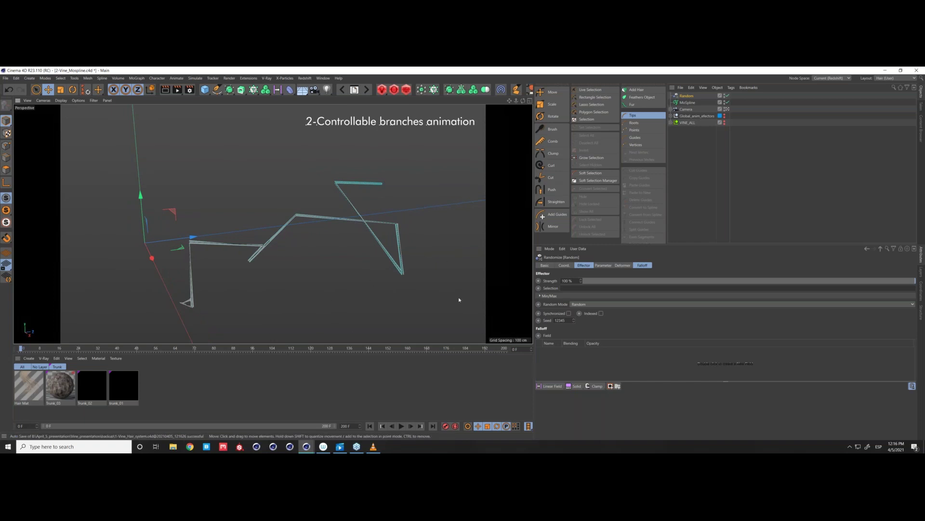
{"action": "left_click_drag", "start_coordinate": [881, 284], "coordinate": [658, 284]}
{"action": "left_click_drag", "start_coordinate": [268, 233], "coordinate": [286, 245], "text": "alt"}
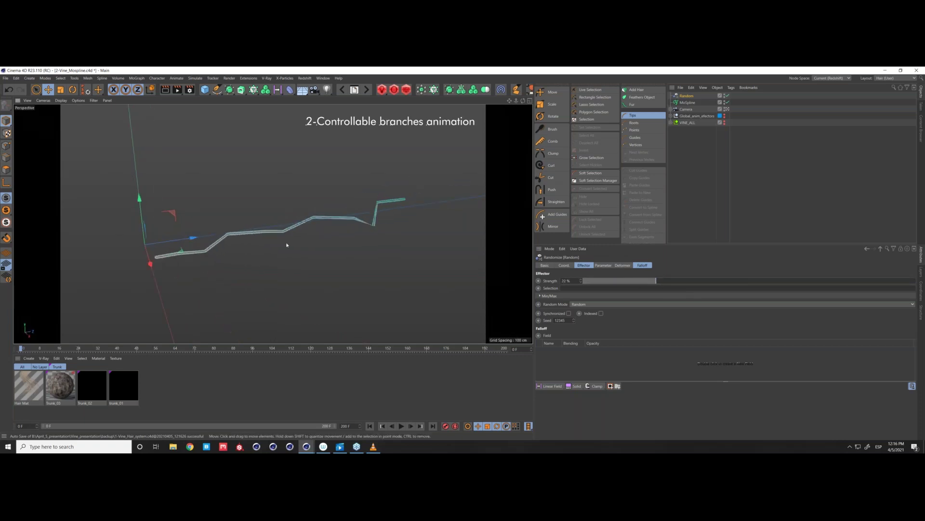
{"action": "left_click", "coordinate": [603, 266]}
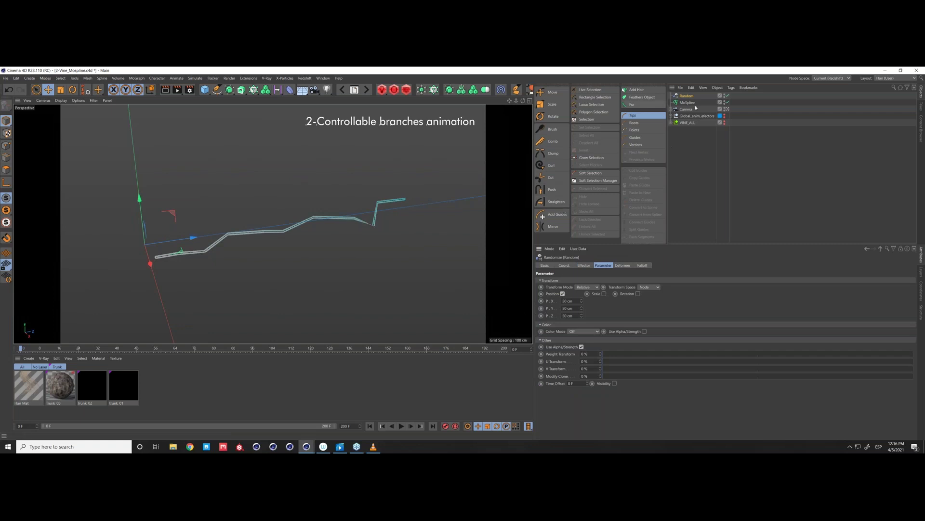
{"action": "key", "text": "Delete"}
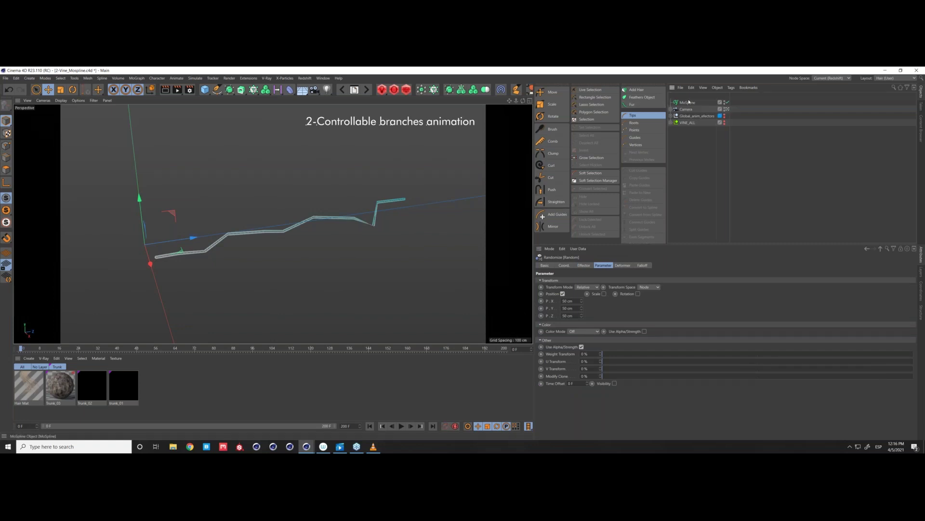
{"action": "mouse_move", "coordinate": [273, 222]}
{"action": "left_mouse_down", "text": "alt"}
{"action": "mouse_move", "coordinate": [281, 218]}
{"action": "mouse_move", "coordinate": [270, 233]}
{"action": "mouse_move", "coordinate": [278, 226]}
{"action": "left_mouse_up", "text": "alt"}
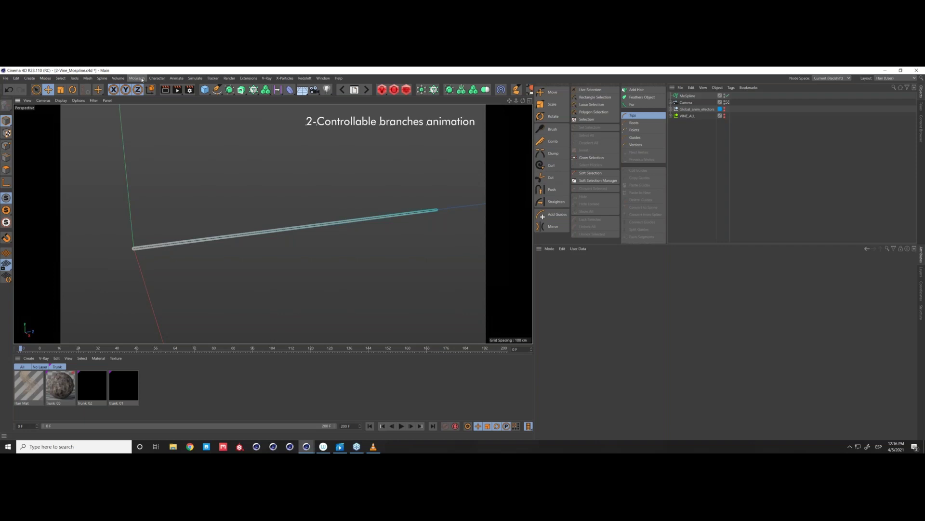
- Add a Gravity force to the scene and frame the drooping test strand
{"action": "left_click", "coordinate": [196, 78]}
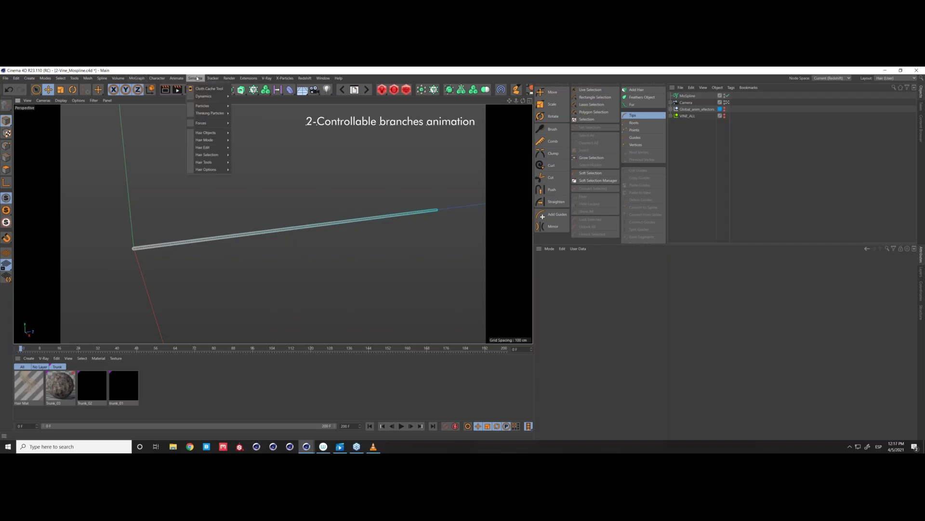
{"action": "mouse_move", "coordinate": [217, 123]}
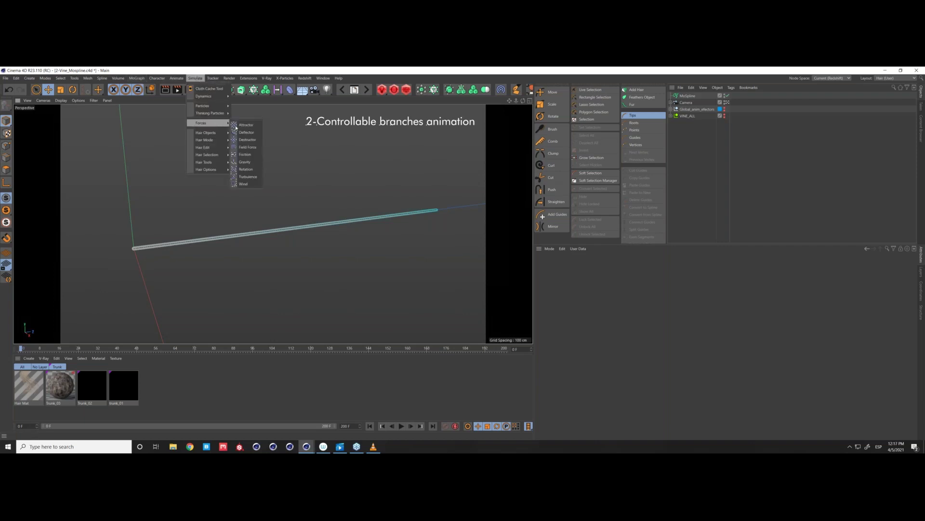
{"action": "left_click", "coordinate": [252, 163]}
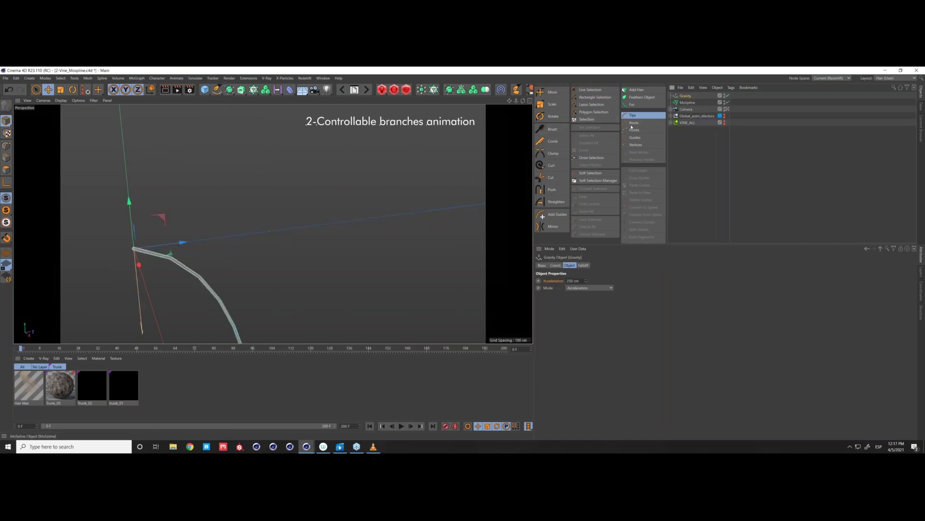
{"action": "scroll", "coordinate": [260, 248], "scroll_direction": "down", "scroll_amount": 5}
{"action": "middle_click_drag", "start_coordinate": [246, 285], "coordinate": [245, 255], "text": "alt"}
{"action": "left_click_drag", "start_coordinate": [245, 255], "coordinate": [246, 260], "text": "alt"}
{"action": "middle_click_drag", "start_coordinate": [246, 260], "coordinate": [242, 226], "text": "alt"}
{"action": "left_click_drag", "start_coordinate": [242, 225], "coordinate": [249, 228], "text": "alt"}
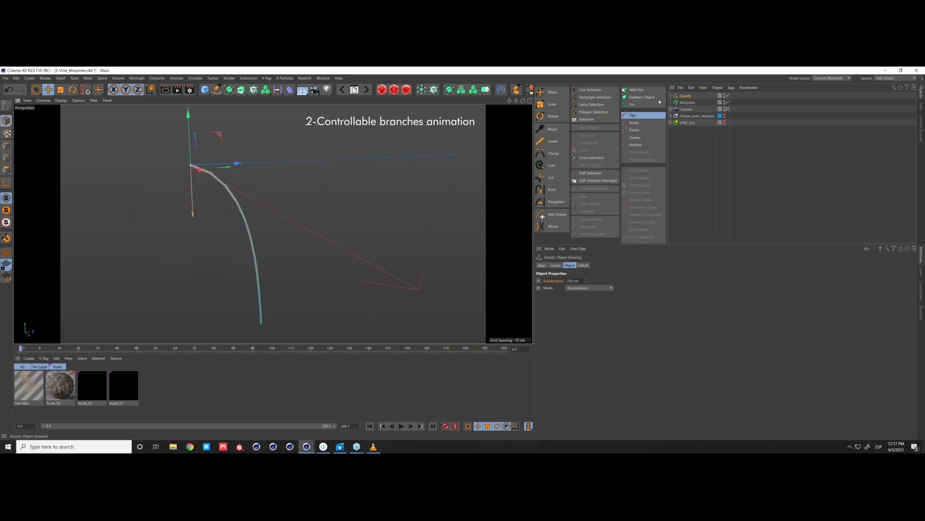
{"action": "left_click_drag", "start_coordinate": [234, 202], "coordinate": [230, 198], "text": "alt"}
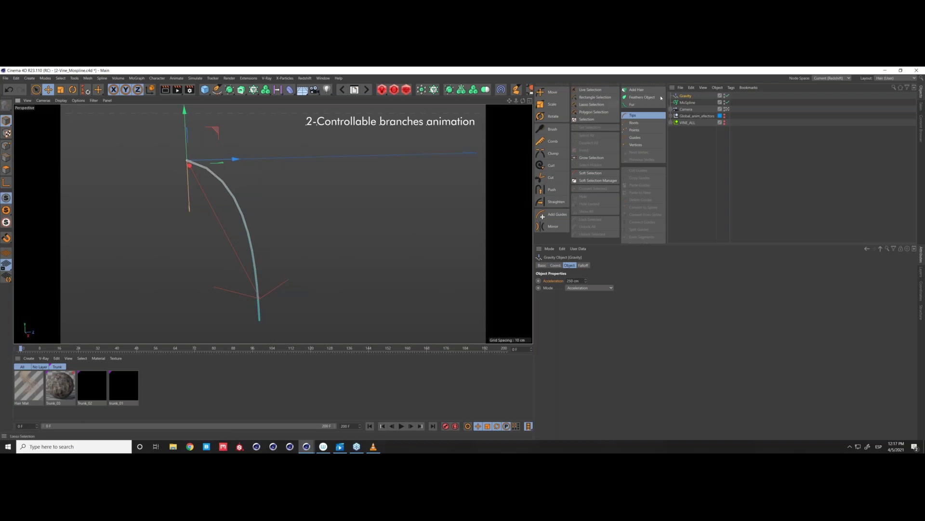
- Orbit and zoom around the hanging strand to see its root, tip and gravity arrow
{"action": "scroll", "coordinate": [213, 164], "scroll_direction": "up", "scroll_amount": 4}
{"action": "mouse_move", "coordinate": [196, 171]}
{"action": "left_mouse_down", "text": "alt"}
{"action": "mouse_move", "coordinate": [212, 171]}
{"action": "mouse_move", "coordinate": [202, 163]}
{"action": "left_mouse_up", "text": "alt"}
{"action": "scroll", "coordinate": [196, 171], "scroll_direction": "up", "scroll_amount": 3}
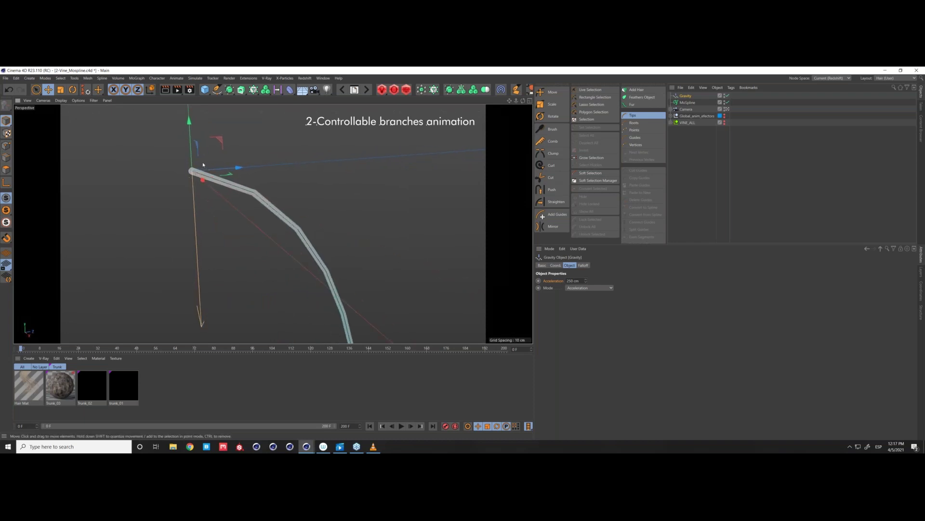
{"action": "scroll", "coordinate": [271, 216], "scroll_direction": "down", "scroll_amount": 2}
{"action": "middle_click_drag", "start_coordinate": [274, 221], "coordinate": [244, 151], "text": "alt"}
{"action": "scroll", "coordinate": [273, 224], "scroll_direction": "down", "scroll_amount": 2}
{"action": "middle_click_drag", "start_coordinate": [282, 263], "coordinate": [271, 183], "text": "alt"}
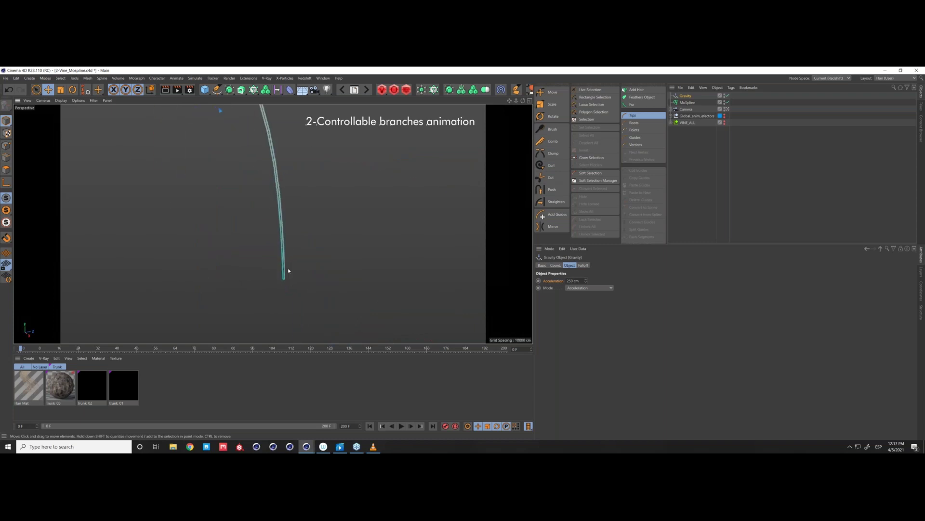
{"action": "middle_click_drag", "start_coordinate": [283, 241], "coordinate": [285, 265], "text": "alt"}
{"action": "scroll", "coordinate": [290, 267], "scroll_direction": "down", "scroll_amount": 2}
{"action": "scroll", "coordinate": [285, 265], "scroll_direction": "down", "scroll_amount": 1}
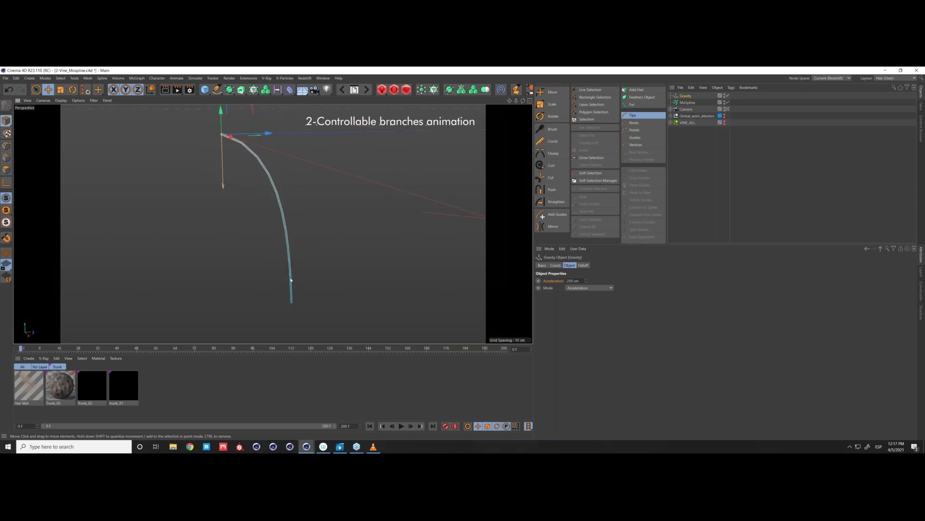
{"action": "left_click_drag", "start_coordinate": [282, 203], "coordinate": [274, 222], "text": "alt"}
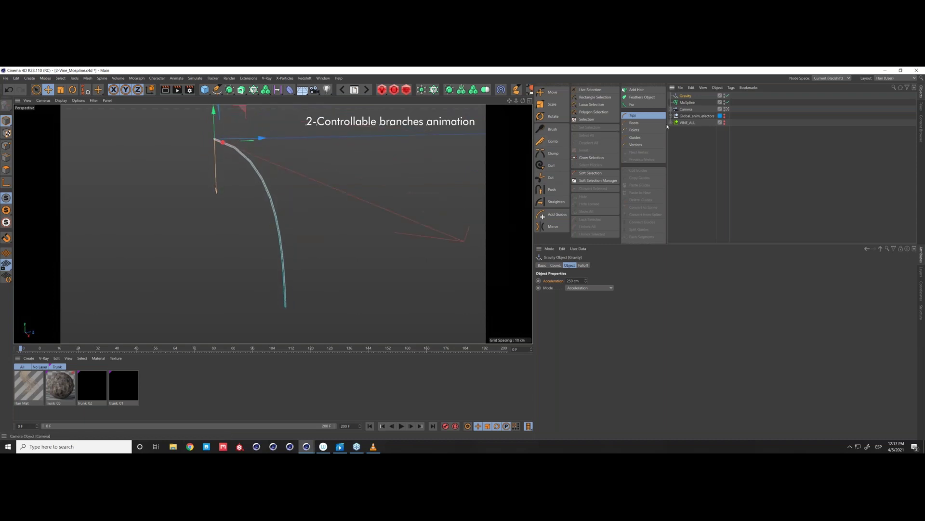
- Lower the Gravity acceleration to 100 cm and check the gentler droop
{"action": "left_click_drag", "start_coordinate": [581, 281], "coordinate": [512, 290]}
{"action": "type", "text": "100"}
{"action": "key", "text": "Return"}
{"action": "middle_click_drag", "start_coordinate": [227, 172], "coordinate": [232, 202], "text": "alt"}
{"action": "mouse_move", "coordinate": [280, 186]}
{"action": "left_mouse_down", "text": "alt"}
{"action": "mouse_move", "coordinate": [265, 181]}
{"action": "mouse_move", "coordinate": [268, 197]}
{"action": "mouse_move", "coordinate": [267, 184]}
{"action": "left_mouse_up", "text": "alt"}
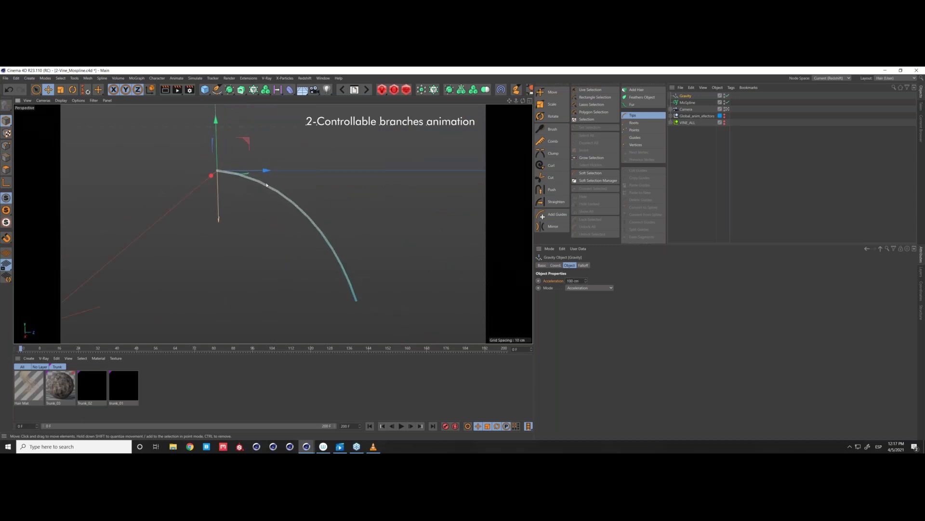
- Add a Turbulence force with its Scale set to about 33%
{"action": "left_click", "coordinate": [137, 78]}
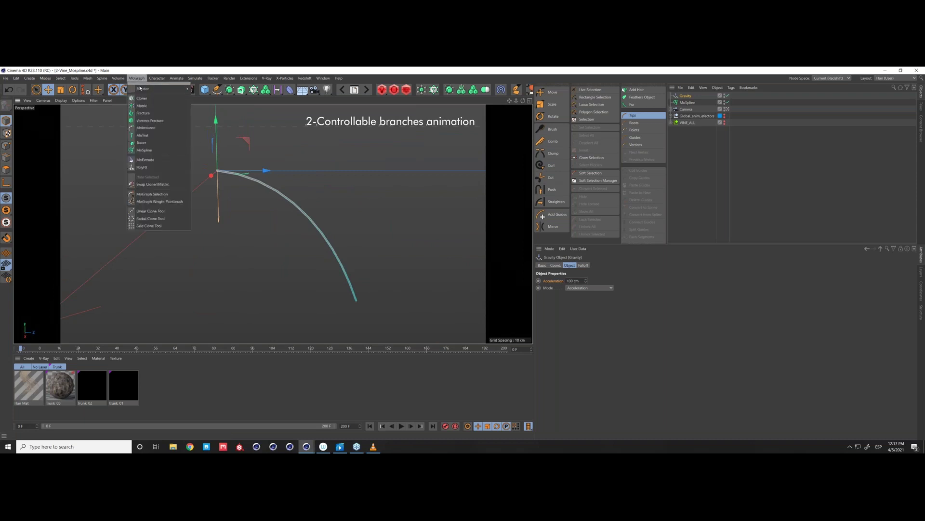
{"action": "mouse_move", "coordinate": [141, 90]}
{"action": "mouse_move", "coordinate": [195, 79]}
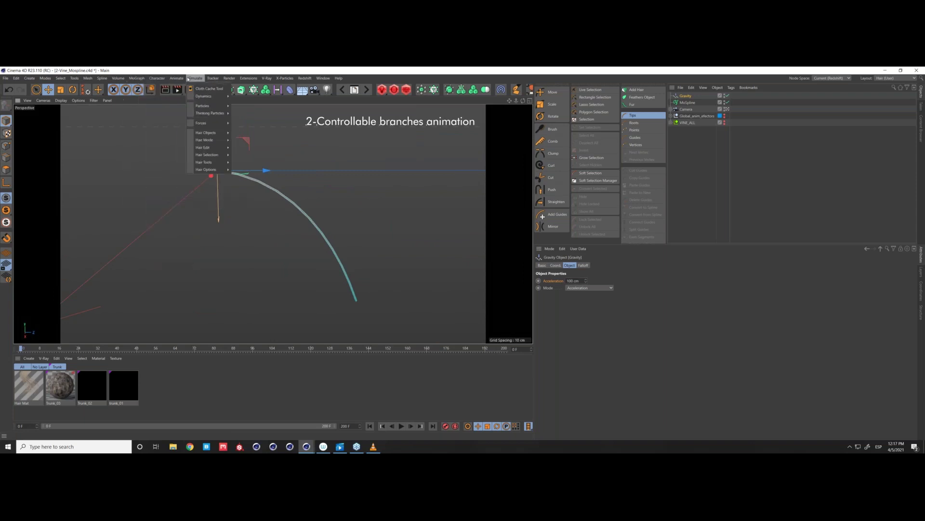
{"action": "mouse_move", "coordinate": [215, 124]}
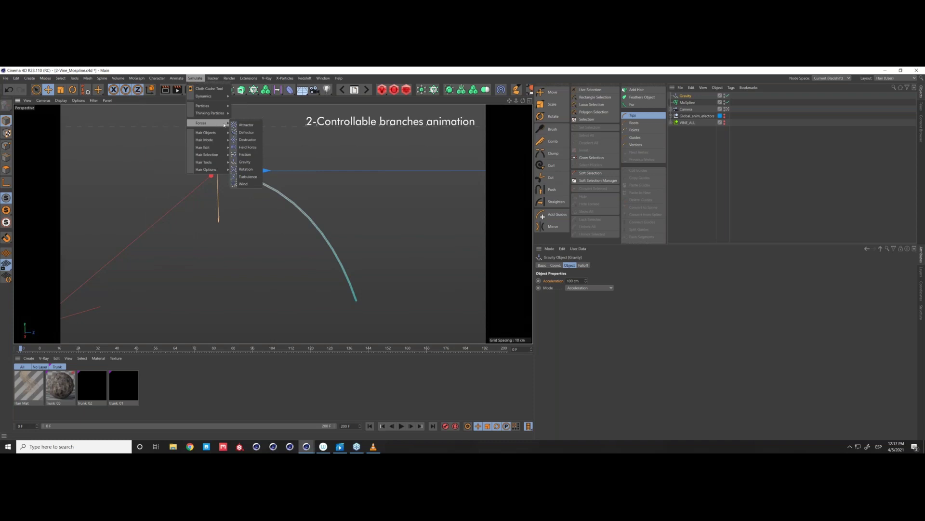
{"action": "left_click", "coordinate": [248, 177]}
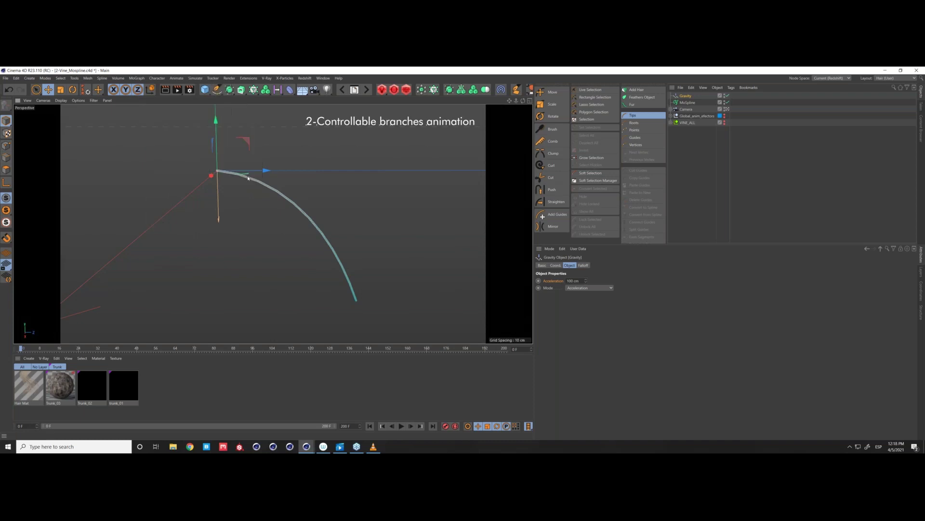
{"action": "left_click_drag", "start_coordinate": [590, 290], "coordinate": [597, 291]}
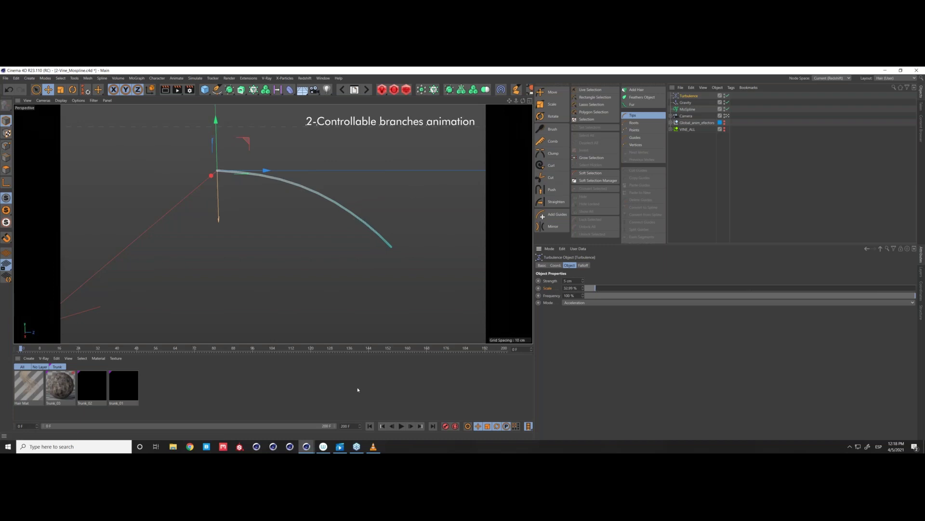
- Play the animation to watch the strand wobble, then rewind to frame 0
{"action": "left_click", "coordinate": [401, 426]}
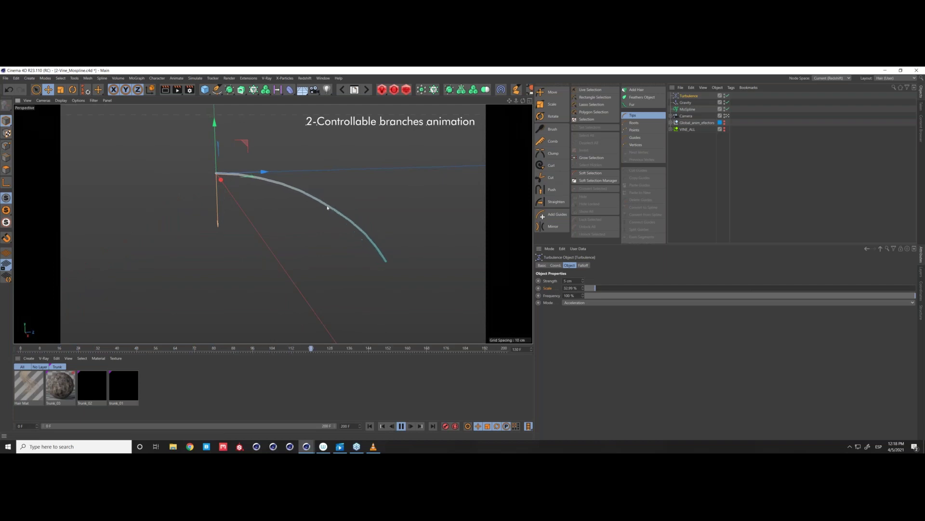
{"action": "left_click_drag", "start_coordinate": [323, 204], "coordinate": [337, 188], "text": "alt"}
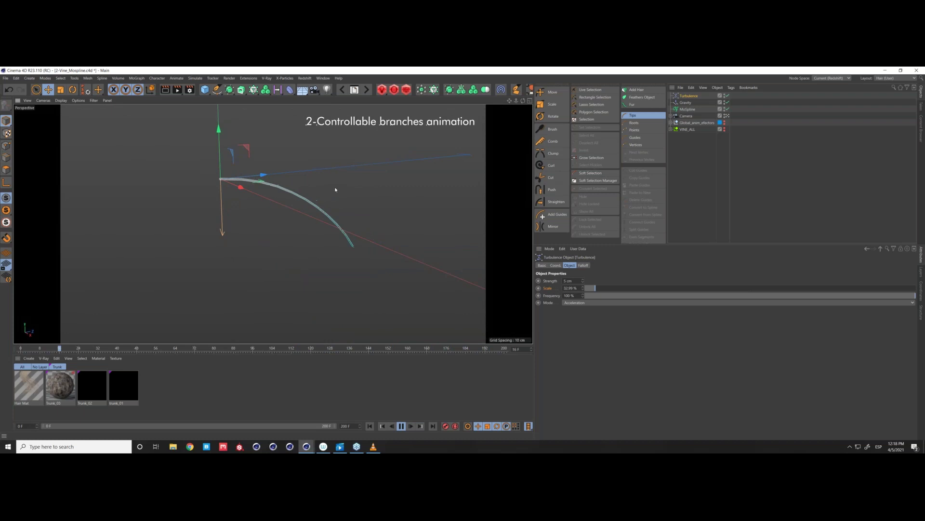
{"action": "left_click_drag", "start_coordinate": [265, 184], "coordinate": [250, 183], "text": "alt"}
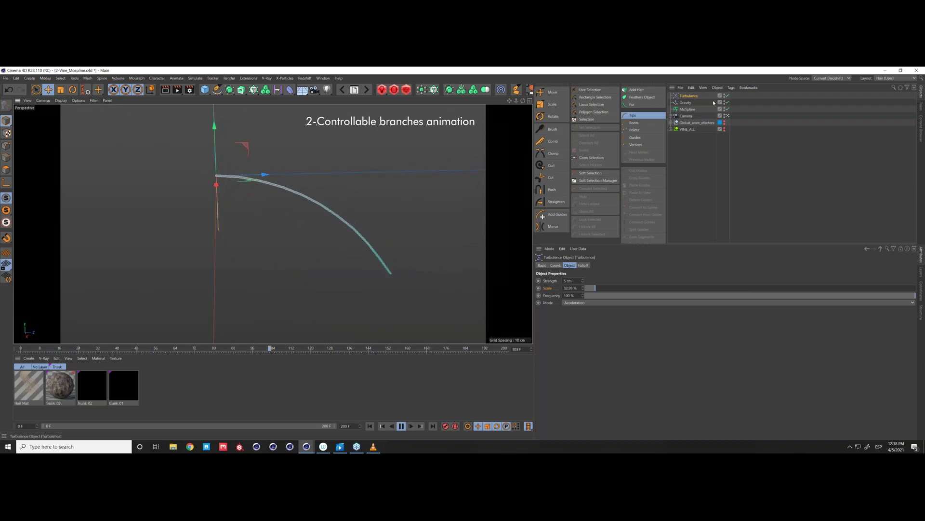
{"action": "left_click_drag", "start_coordinate": [244, 201], "coordinate": [253, 179], "text": "alt"}
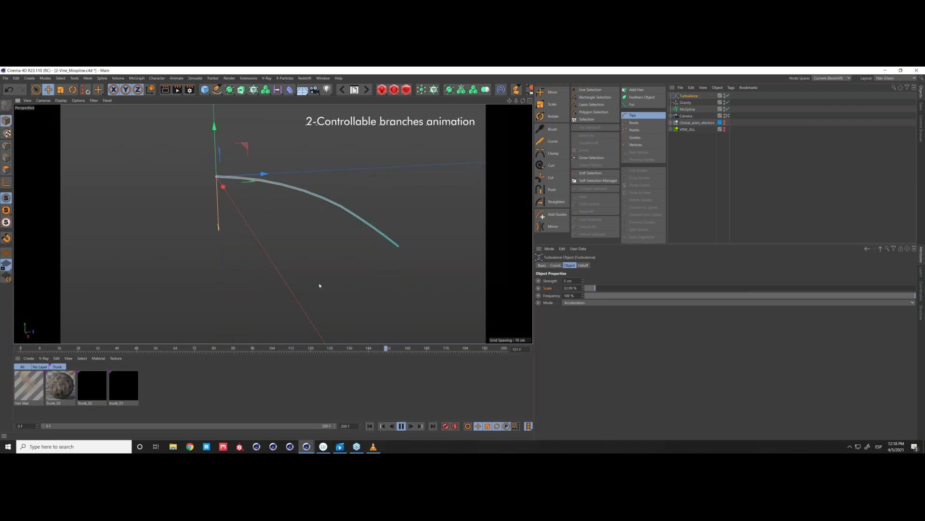
{"action": "left_click", "coordinate": [434, 354]}
{"action": "left_click_drag", "start_coordinate": [419, 346], "coordinate": [197, 349]}
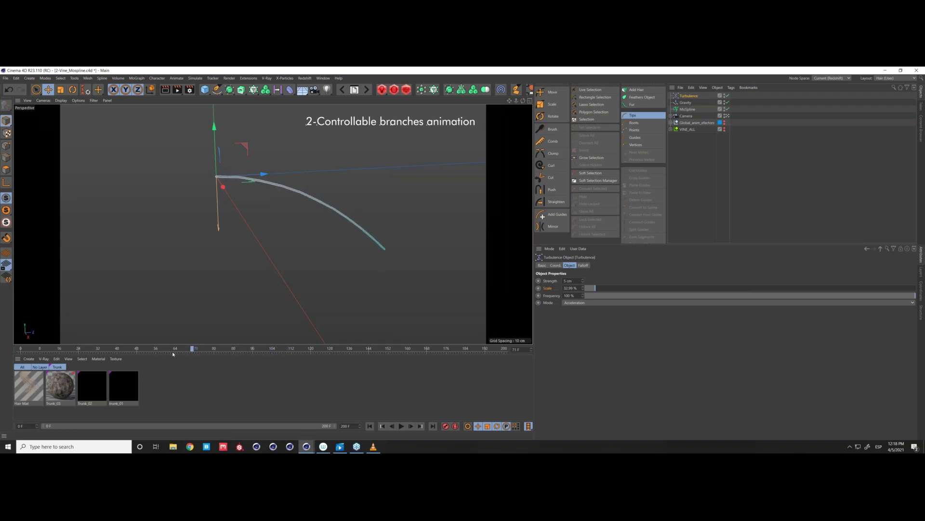
{"action": "left_click_drag", "start_coordinate": [193, 350], "coordinate": [125, 349]}
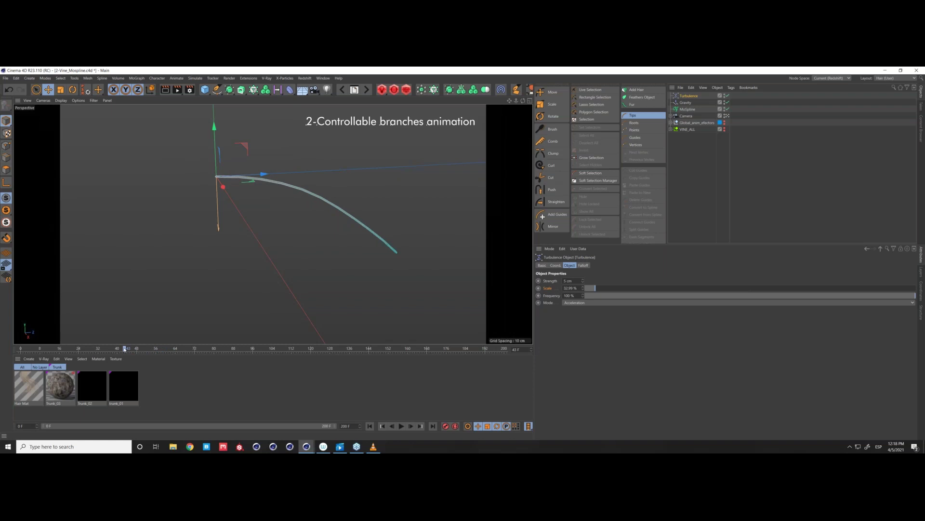
{"action": "left_click_drag", "start_coordinate": [125, 349], "coordinate": [21, 349]}
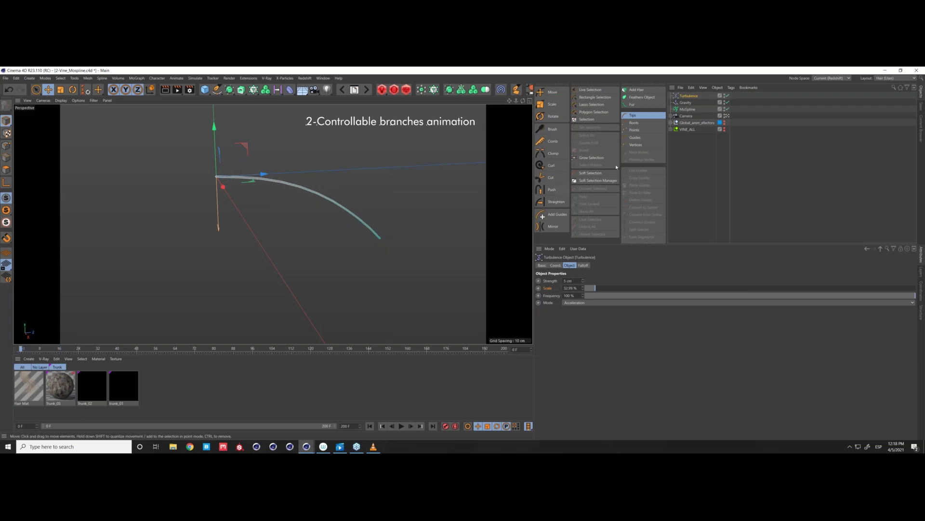
- Delete the Turbulence, Gravity and MoSpline test objects and reveal the VINE_ALL vine
{"action": "left_click", "coordinate": [687, 109], "text": "shift"}
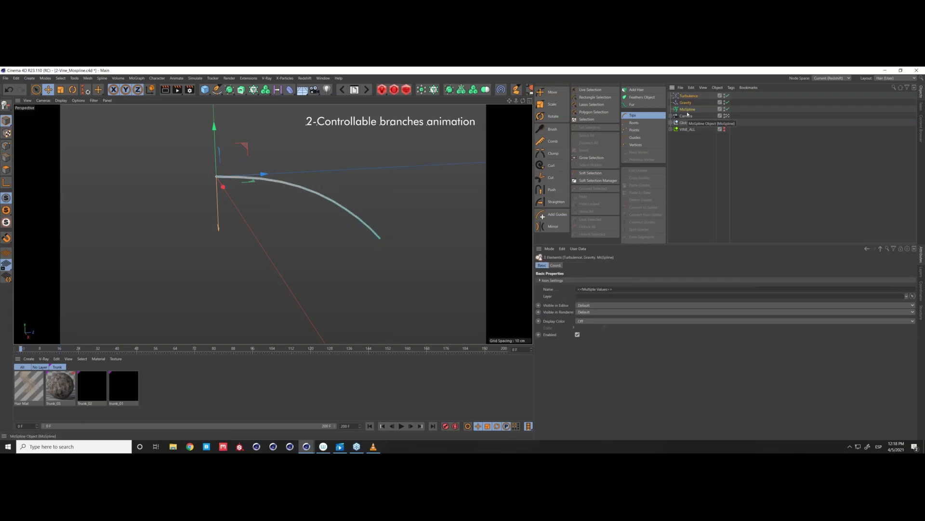
{"action": "key", "text": "Delete"}
{"action": "left_click", "coordinate": [671, 109]}
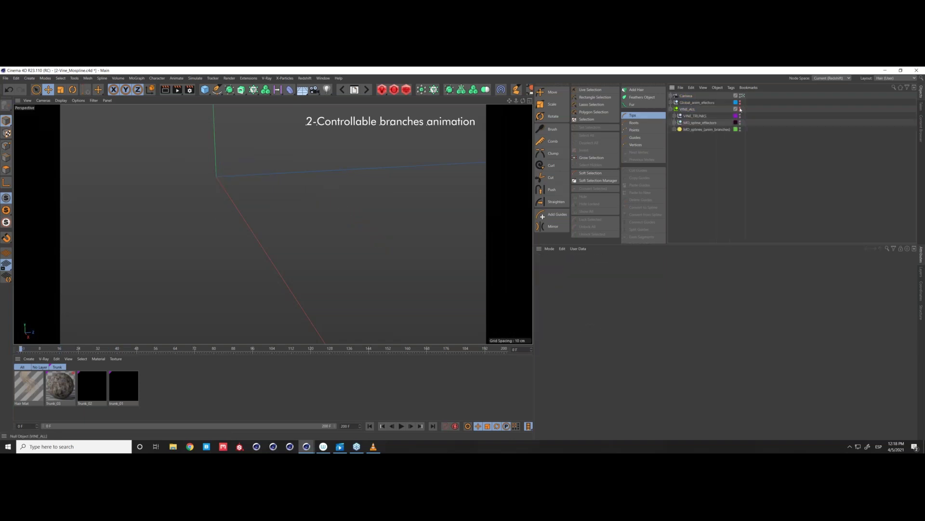
{"action": "middle_click_drag", "start_coordinate": [229, 128], "coordinate": [235, 338], "text": "alt"}
{"action": "left_click_drag", "start_coordinate": [234, 290], "coordinate": [308, 229], "text": "alt"}
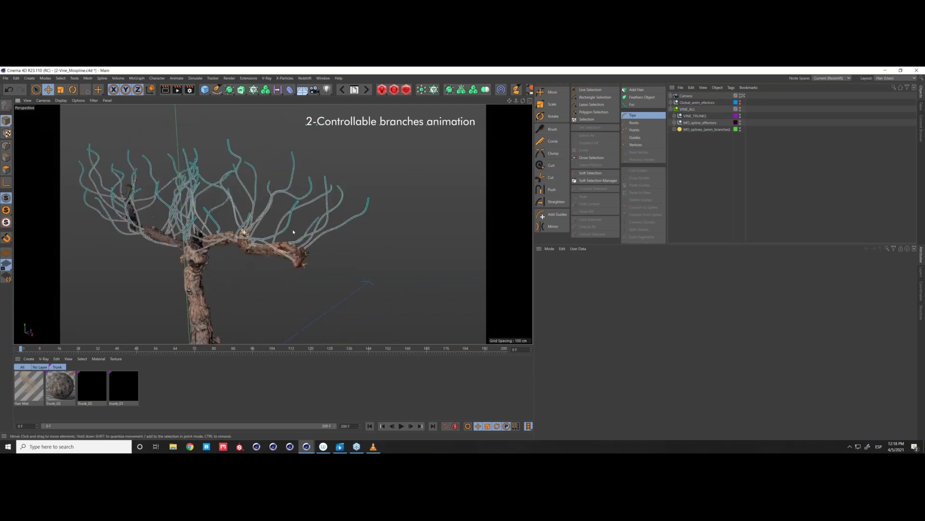
{"action": "right_click_drag", "start_coordinate": [291, 208], "coordinate": [305, 206], "text": "alt"}
{"action": "left_click_drag", "start_coordinate": [305, 206], "coordinate": [231, 252], "text": "alt"}
- Select MoSpline_Branches_L inside MO_splines and show its Spline settings
{"action": "left_click", "coordinate": [675, 129]}
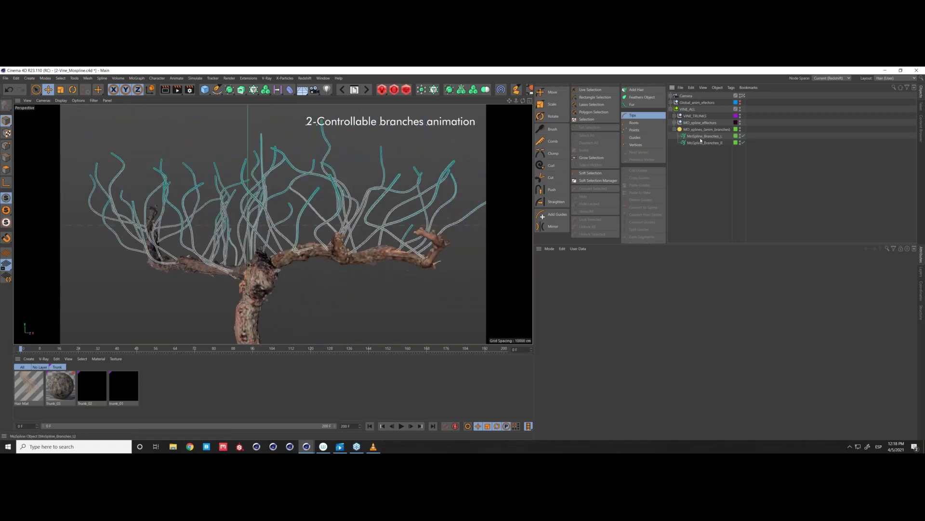
{"action": "left_click", "coordinate": [702, 136]}
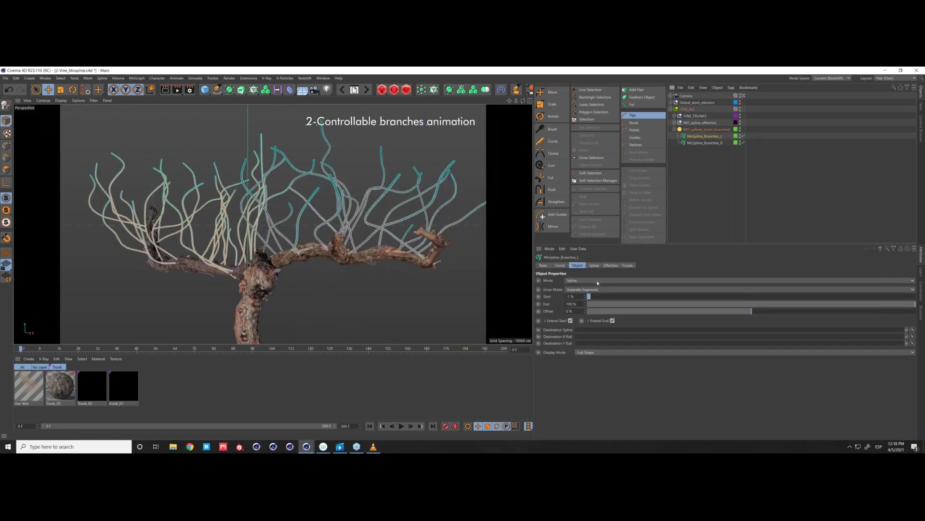
{"action": "left_click_drag", "start_coordinate": [265, 275], "coordinate": [277, 271], "text": "alt"}
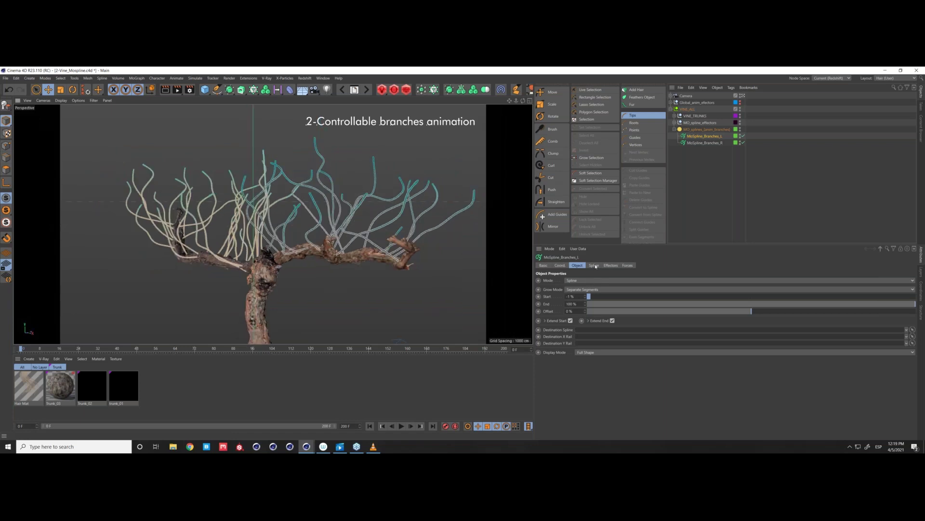
{"action": "left_click", "coordinate": [594, 265]}
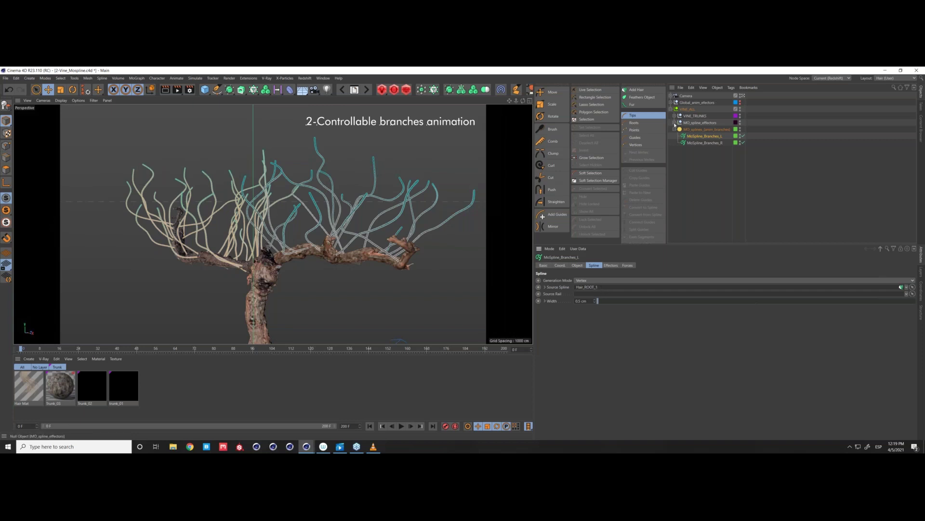
- Select Hair_ROOT_1 via the Hair layer and show its settings
{"action": "left_click", "coordinate": [922, 274]}
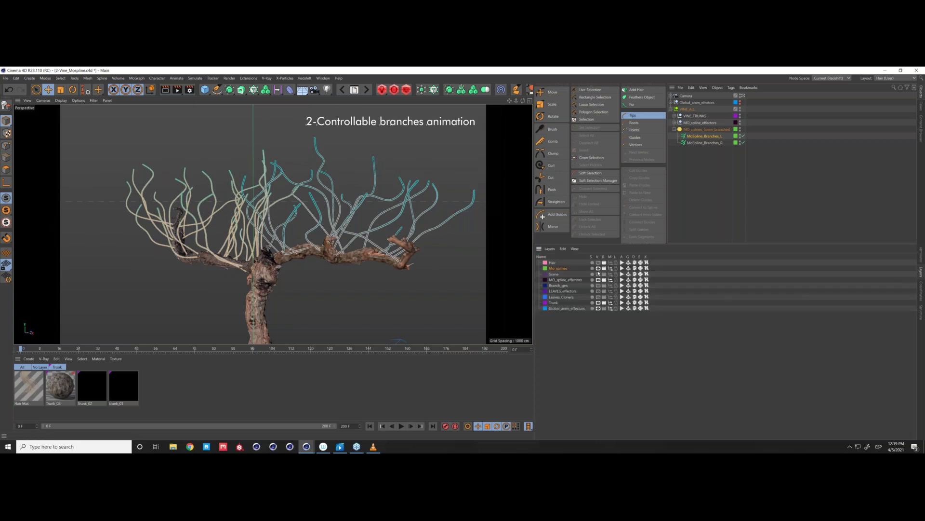
{"action": "left_click", "coordinate": [610, 263]}
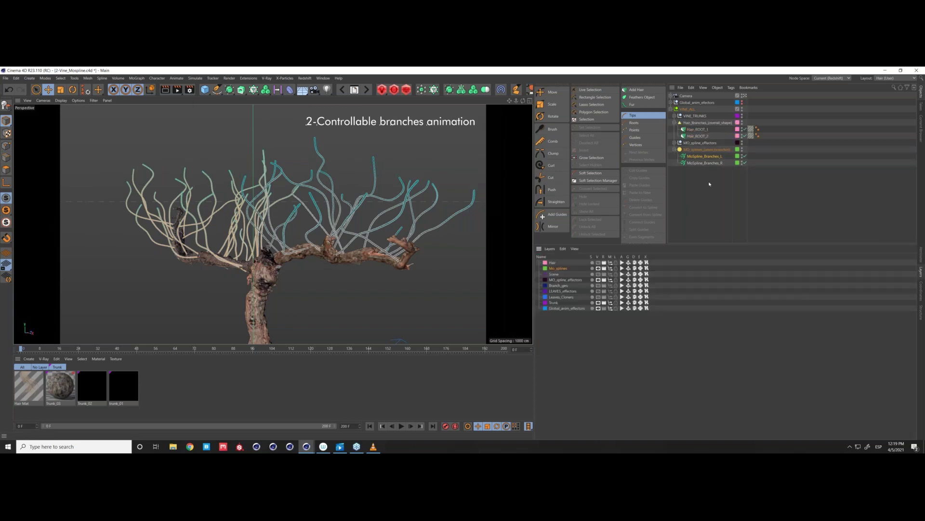
{"action": "left_click", "coordinate": [703, 132]}
{"action": "left_click", "coordinate": [703, 131]}
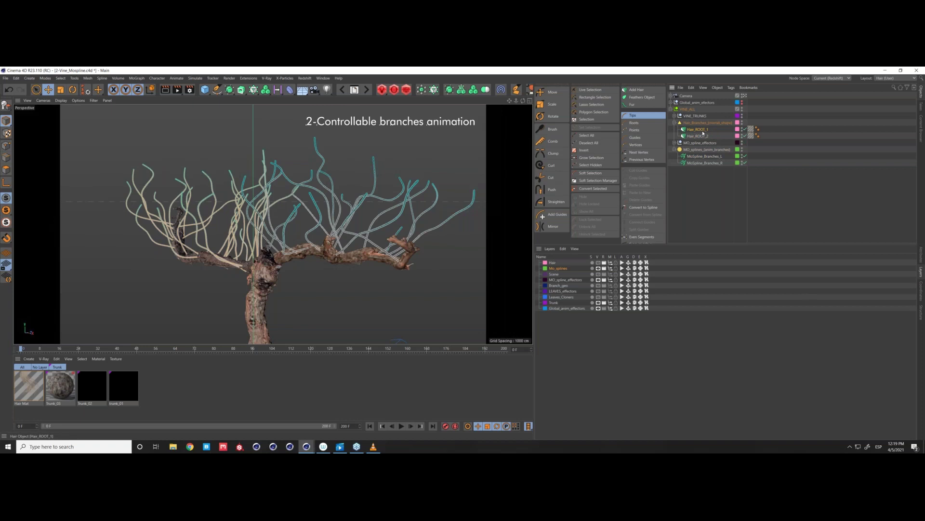
{"action": "left_click", "coordinate": [921, 254]}
- Keep the hair Generate type on Spline and collapse Hair_Branches_(overall_shape)
{"action": "left_click", "coordinate": [638, 266]}
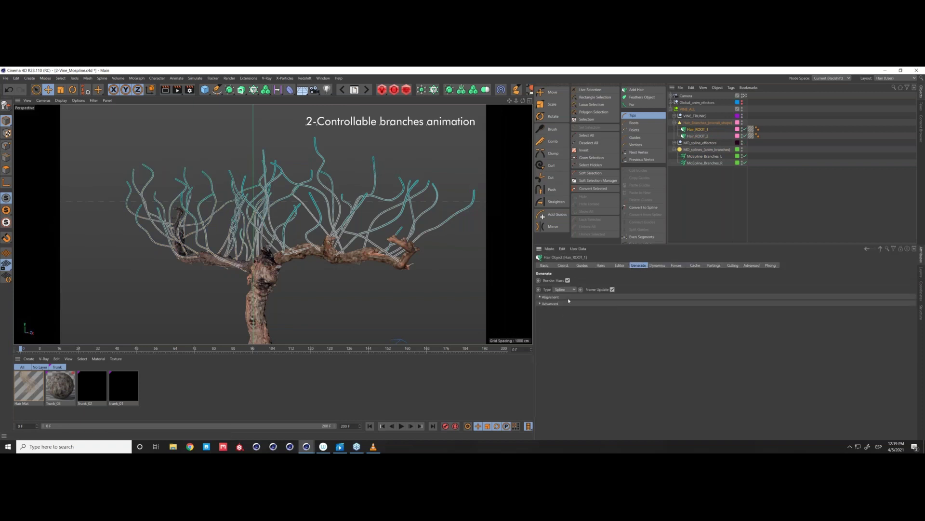
{"action": "left_click", "coordinate": [600, 265]}
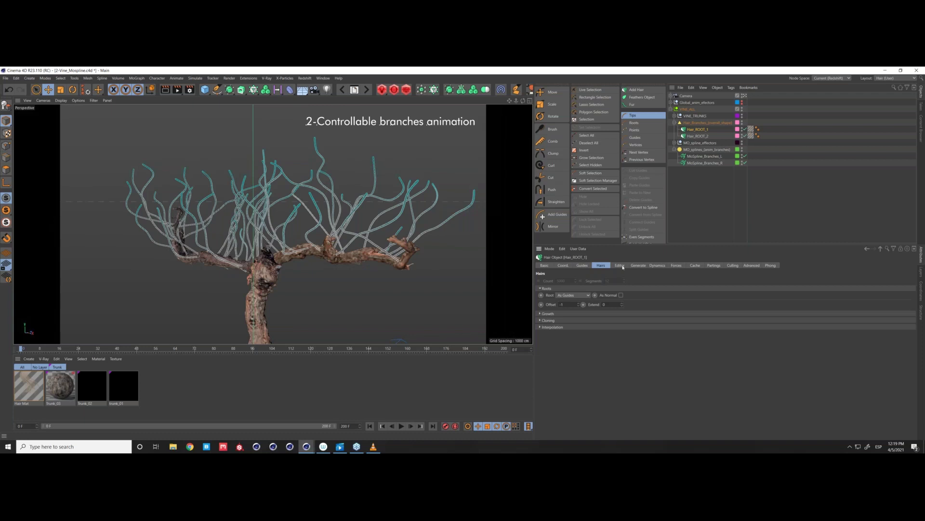
{"action": "left_click", "coordinate": [638, 266]}
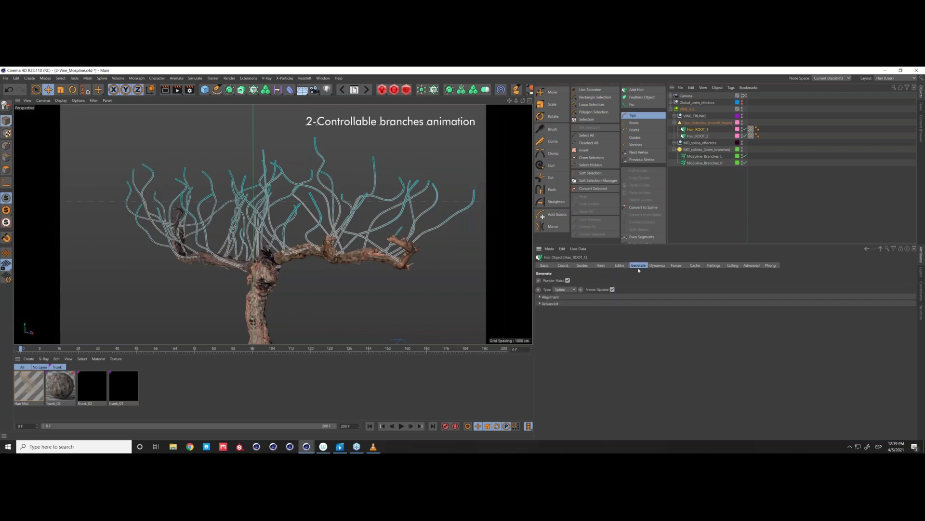
{"action": "left_click", "coordinate": [568, 290]}
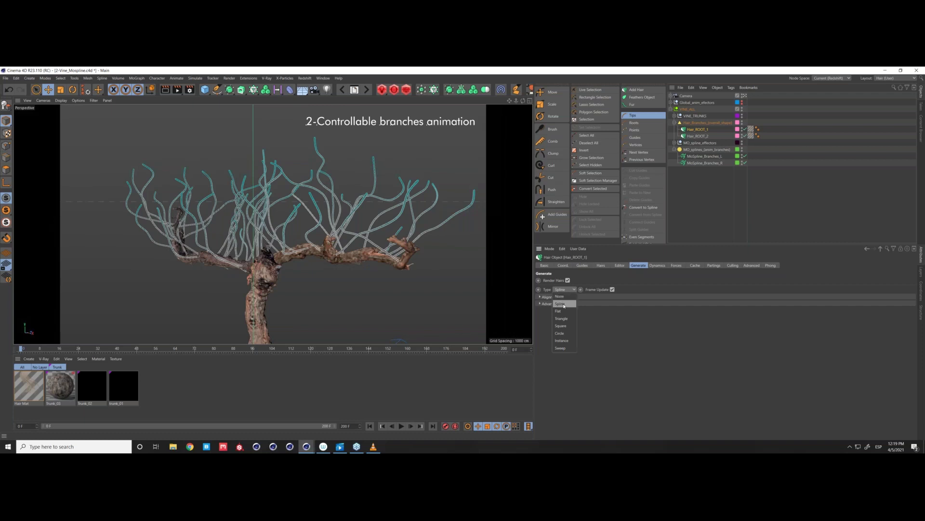
{"action": "left_click", "coordinate": [565, 304]}
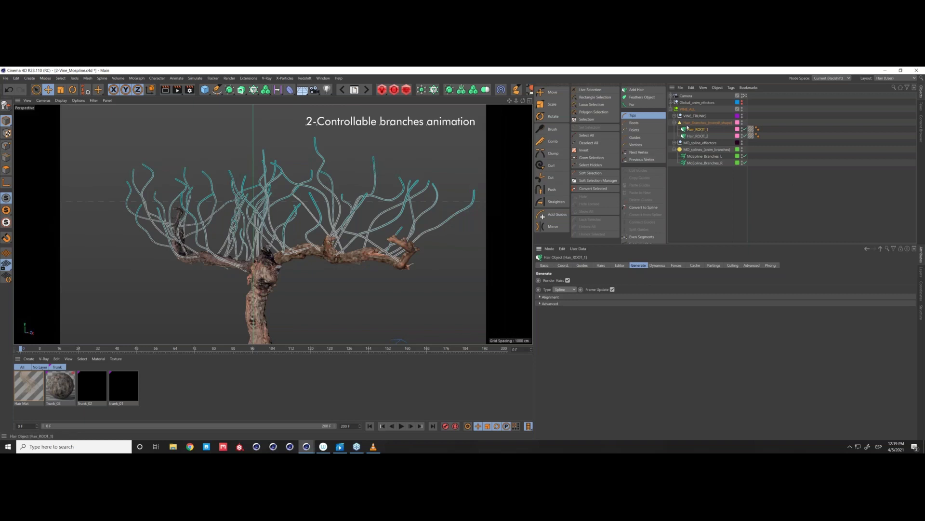
{"action": "left_click", "coordinate": [673, 123]}
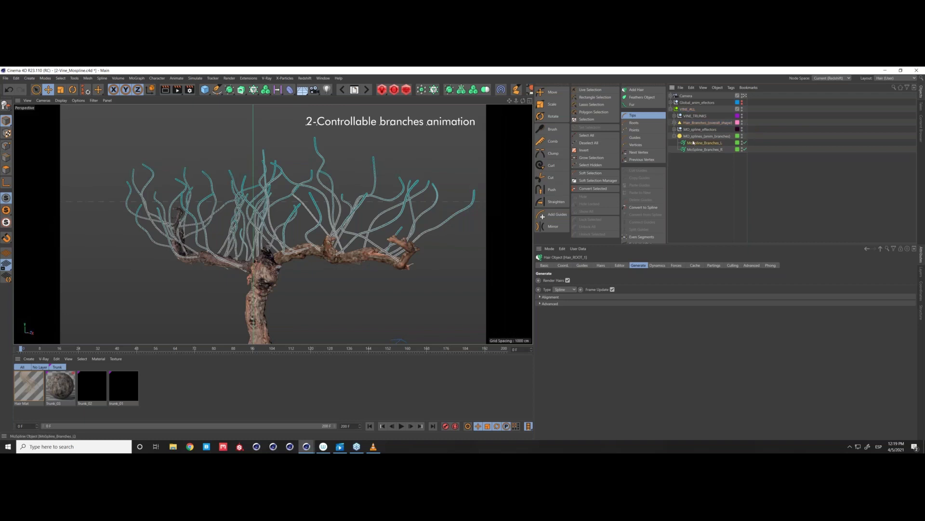
- Keep MoSpline_Branches_L in Vertex generation mode with Hair_ROOT_1 as its source spline
{"action": "left_click", "coordinate": [693, 143]}
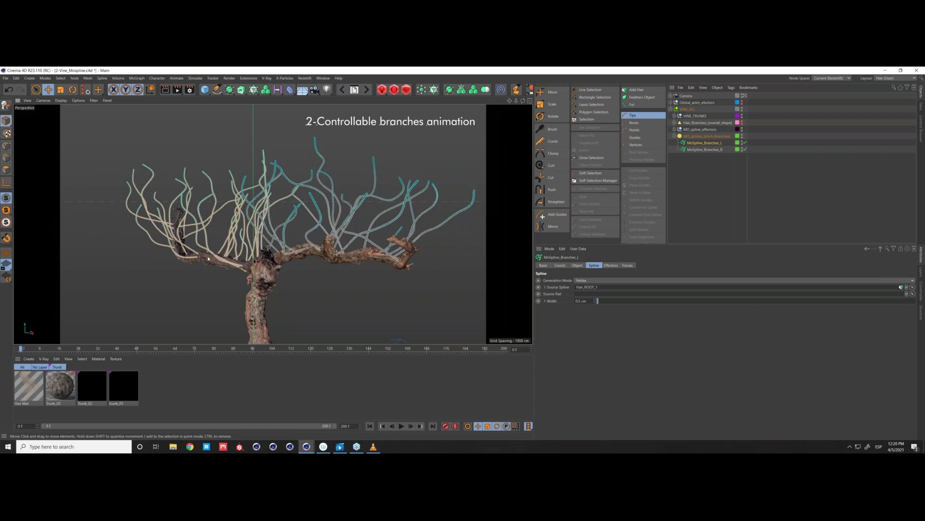
{"action": "left_click_drag", "start_coordinate": [208, 259], "coordinate": [246, 262], "text": "alt"}
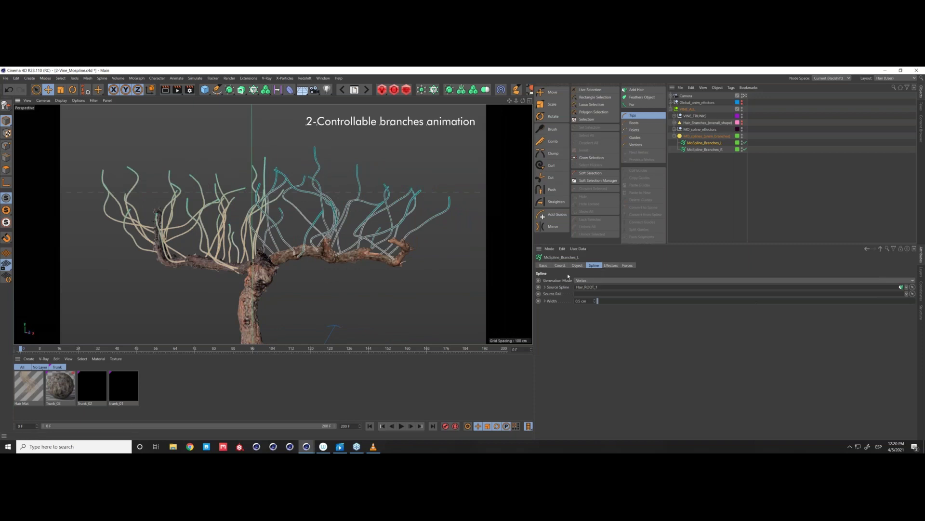
{"action": "left_click", "coordinate": [597, 281]}
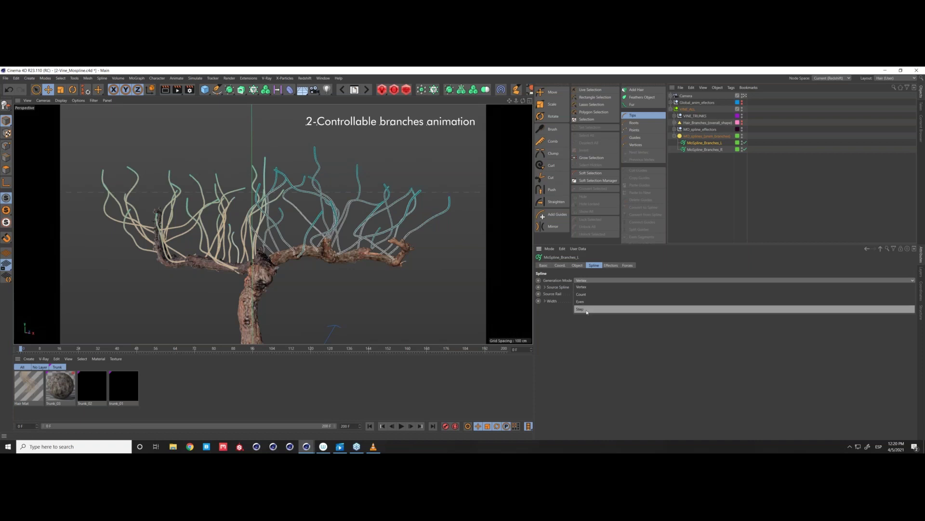
{"action": "left_click", "coordinate": [572, 333]}
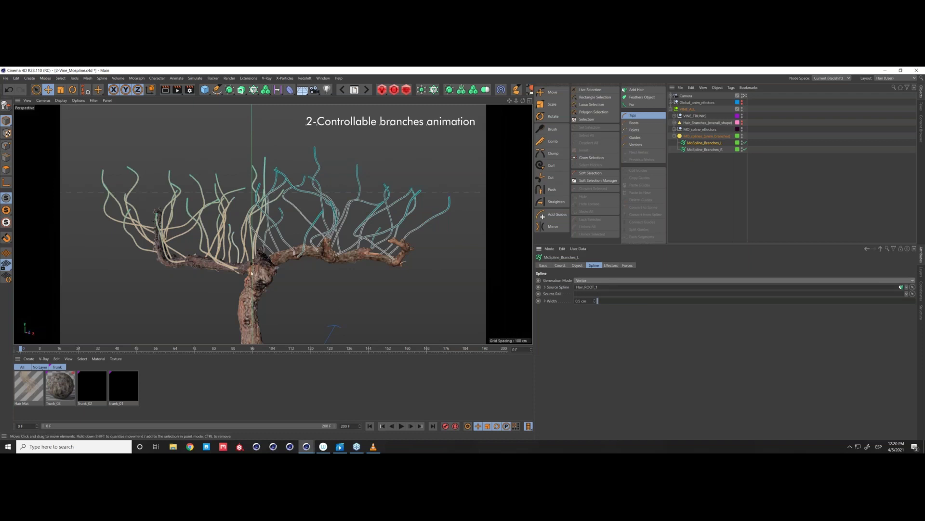
{"action": "left_click_drag", "start_coordinate": [251, 274], "coordinate": [275, 265], "text": "alt"}
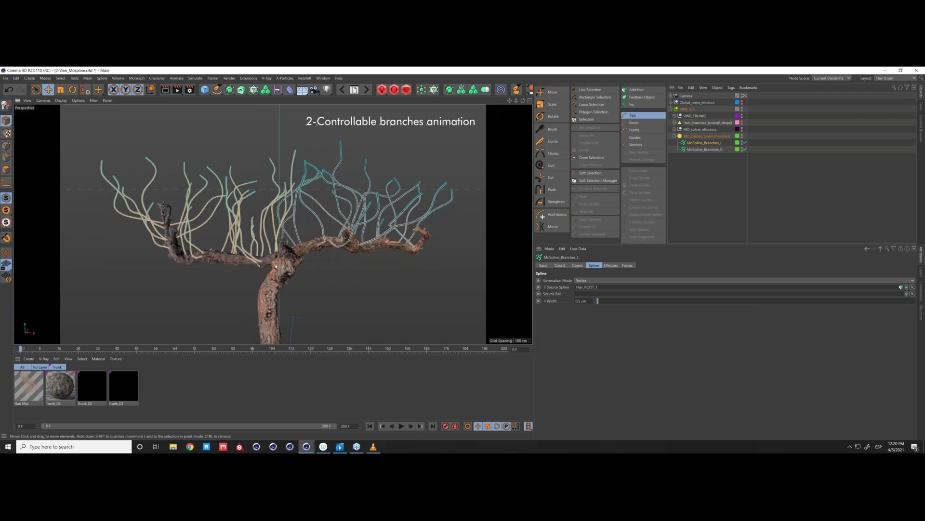
{"action": "left_click_drag", "start_coordinate": [214, 235], "coordinate": [329, 238], "text": "alt"}
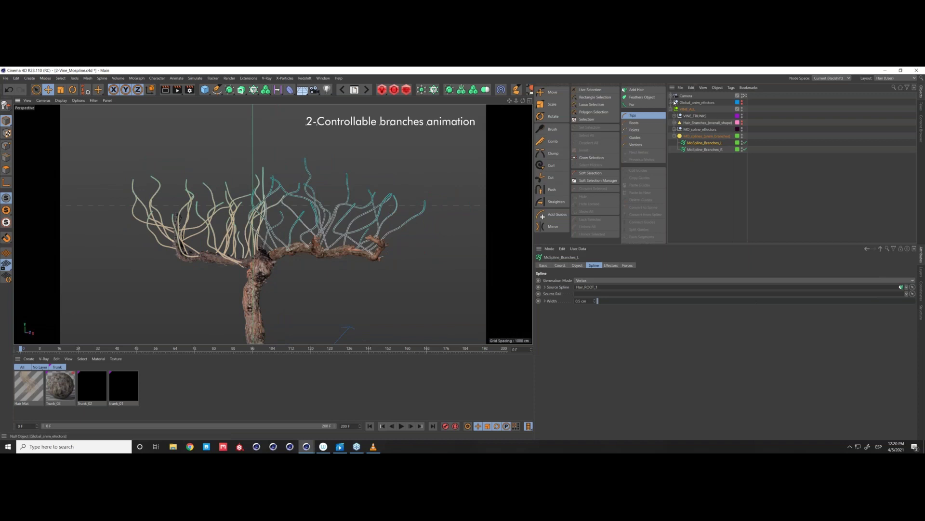
- Enable the Gravity effector in Global_anim_efectors, toggling it to compare droop
{"action": "left_click", "coordinate": [671, 102]}
{"action": "left_click", "coordinate": [742, 102], "text": "alt"}
{"action": "left_click", "coordinate": [746, 109]}
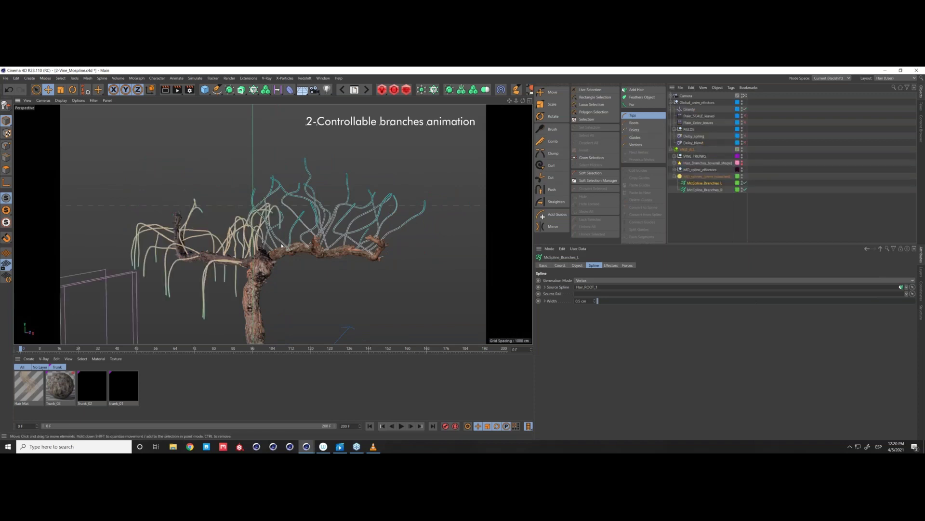
{"action": "right_click_drag", "start_coordinate": [282, 246], "coordinate": [276, 243], "text": "alt"}
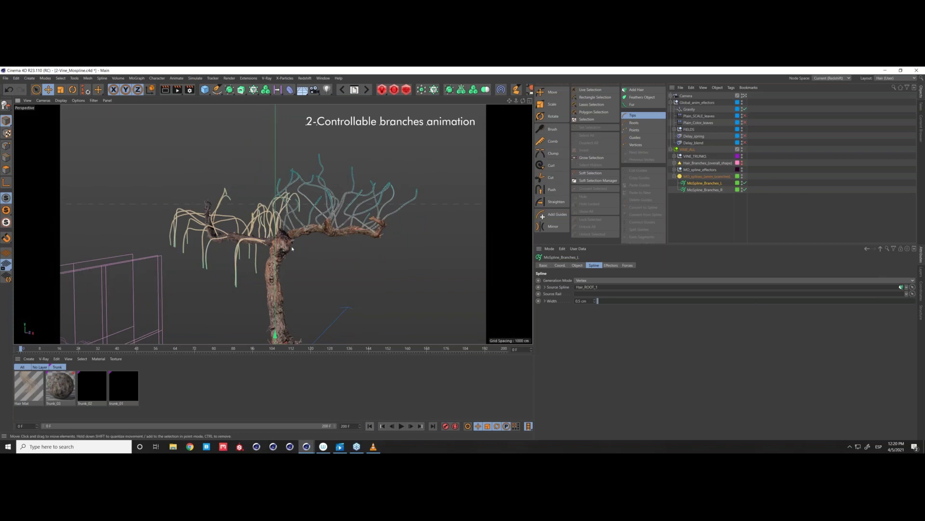
{"action": "mouse_move", "coordinate": [276, 243]}
{"action": "left_mouse_down", "text": "alt"}
{"action": "mouse_move", "coordinate": [291, 236]}
{"action": "mouse_move", "coordinate": [286, 242]}
{"action": "left_mouse_up", "text": "alt"}
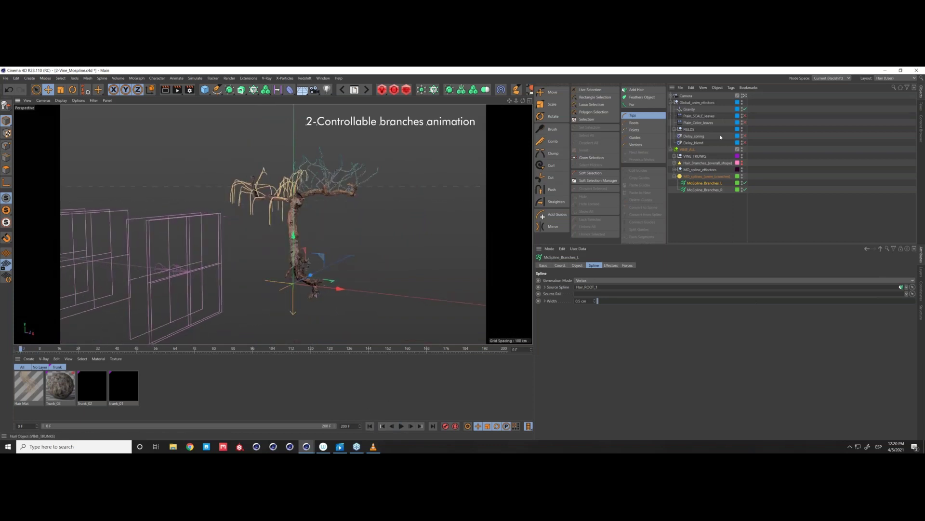
{"action": "left_click", "coordinate": [745, 110]}
{"action": "left_click", "coordinate": [745, 109]}
- Preview the animation, then select the Gravity effector and expand its FIELDS list
{"action": "left_click", "coordinate": [714, 190]}
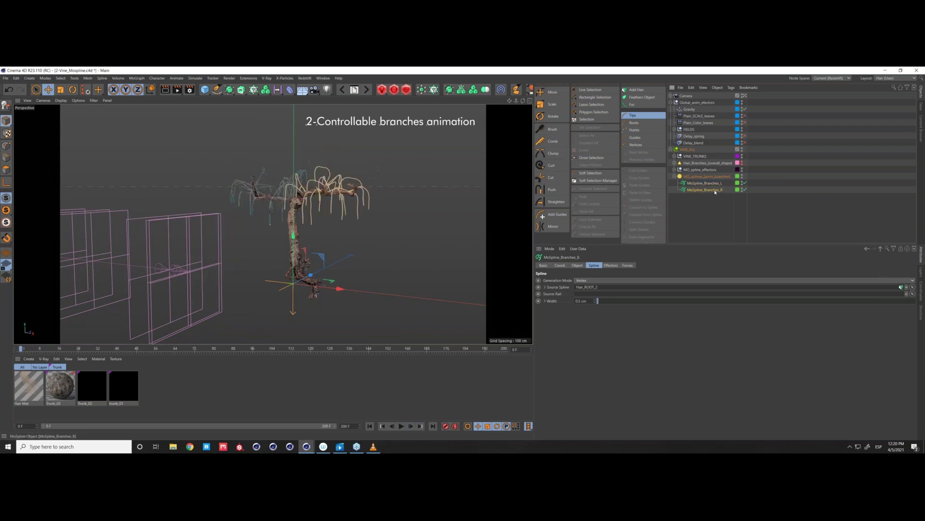
{"action": "left_click", "coordinate": [717, 210]}
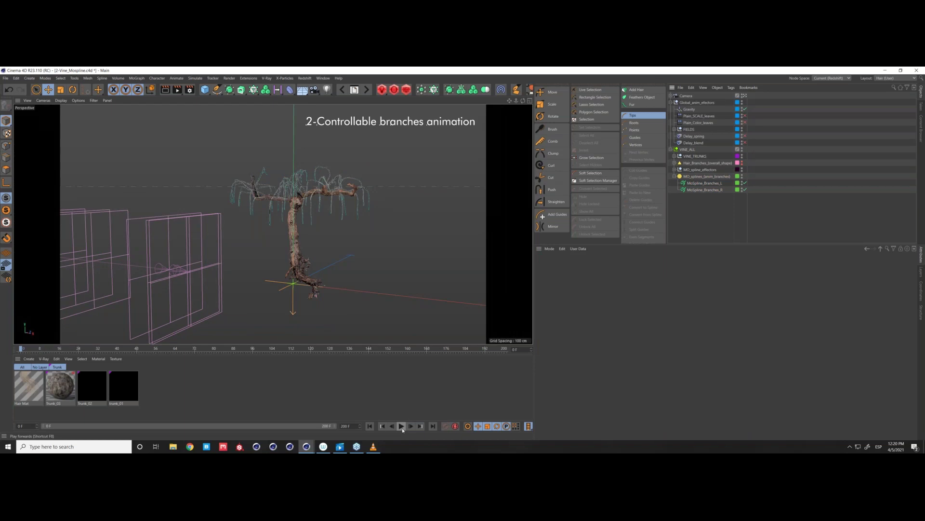
{"action": "left_click", "coordinate": [401, 427]}
{"action": "left_click", "coordinate": [403, 426]}
{"action": "middle_click_drag", "start_coordinate": [272, 245], "coordinate": [310, 247], "text": "alt"}
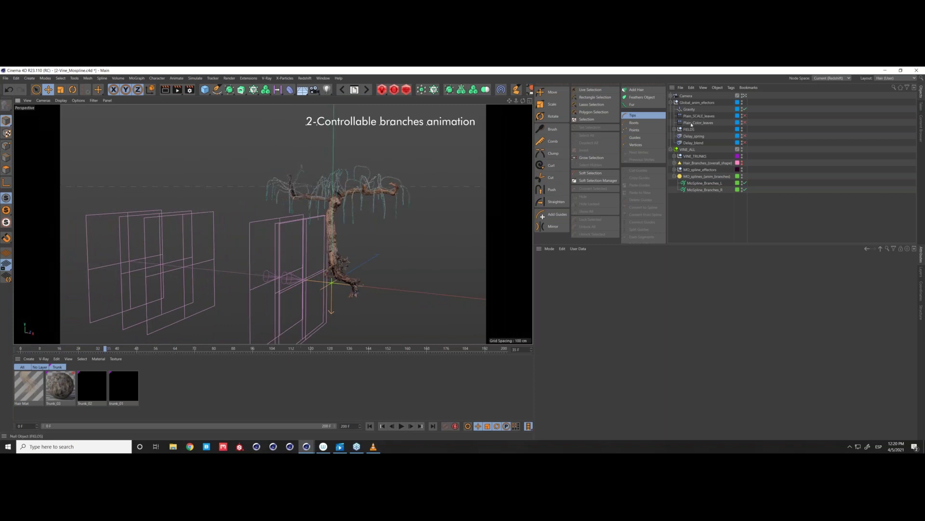
{"action": "left_click", "coordinate": [689, 109]}
{"action": "left_click", "coordinate": [674, 129]}
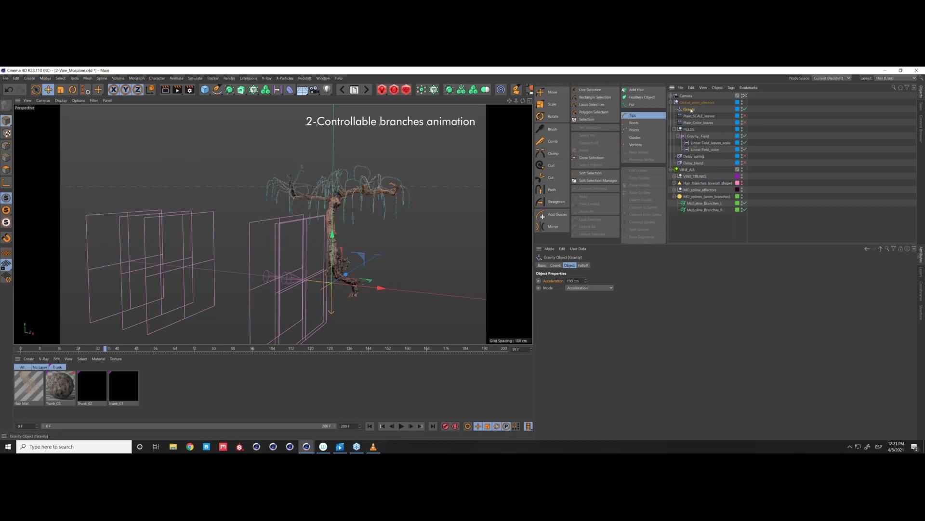
- Play the vine animation, pause near frame 102, and scrub the playhead along the timeline
{"action": "mouse_move", "coordinate": [328, 196]}
{"action": "middle_mouse_down", "text": "alt"}
{"action": "mouse_move", "coordinate": [306, 195]}
{"action": "mouse_move", "coordinate": [323, 205]}
{"action": "mouse_move", "coordinate": [340, 200]}
{"action": "middle_mouse_up", "text": "alt"}
{"action": "scroll", "coordinate": [307, 194], "scroll_direction": "up", "scroll_amount": 3}
{"action": "scroll", "coordinate": [323, 205], "scroll_direction": "up", "scroll_amount": 1}
{"action": "left_click", "coordinate": [402, 427]}
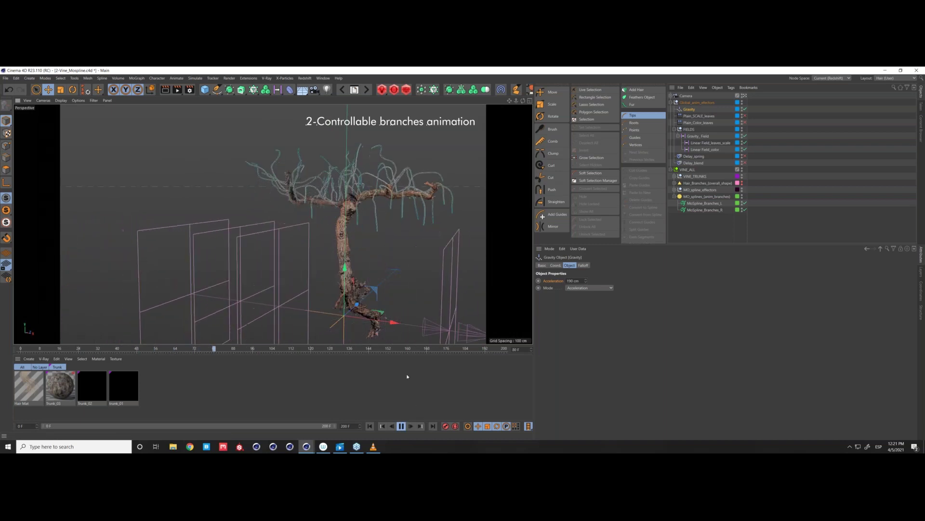
{"action": "left_click", "coordinate": [401, 426]}
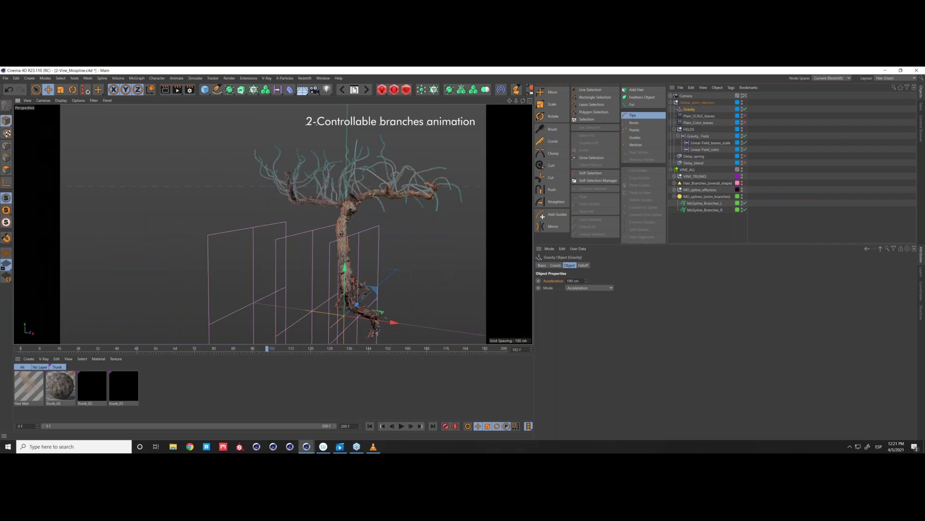
{"action": "middle_click_drag", "start_coordinate": [320, 221], "coordinate": [278, 235], "text": "alt"}
{"action": "right_click_drag", "start_coordinate": [279, 234], "coordinate": [332, 216], "text": "alt"}
{"action": "left_click_drag", "start_coordinate": [268, 349], "coordinate": [228, 348]}
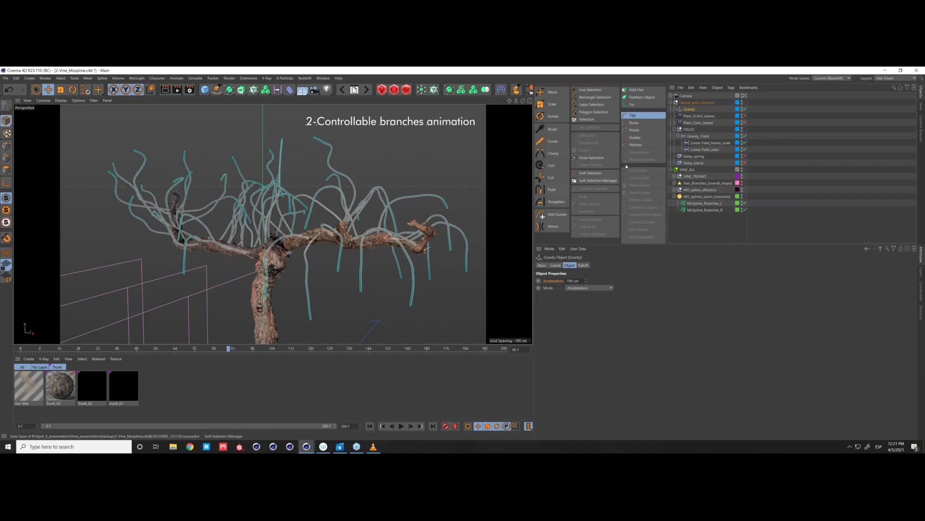
- Review the effectors on MoSpline_Branches_L and scrub to around frame 88
{"action": "left_click", "coordinate": [706, 203]}
{"action": "left_click", "coordinate": [611, 265]}
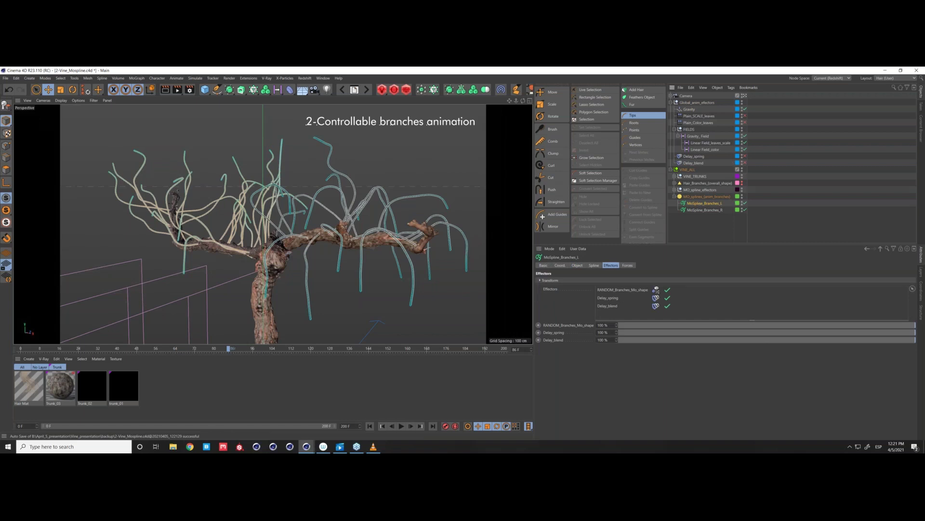
{"action": "left_click", "coordinate": [699, 224]}
{"action": "left_click_drag", "start_coordinate": [229, 350], "coordinate": [303, 349]}
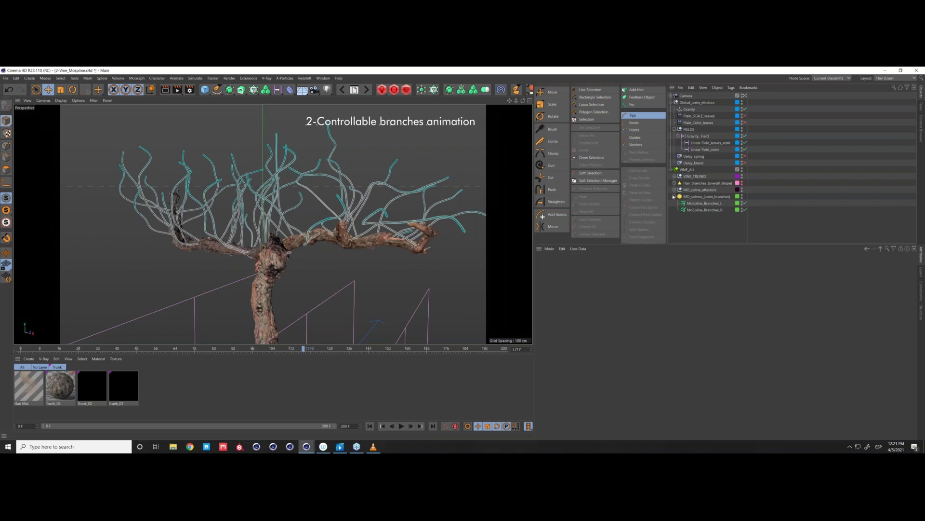
- Replay the animation from frame 0, stop at frame 148, and list the open projects
{"action": "left_click", "coordinate": [369, 426]}
{"action": "left_click", "coordinate": [400, 426]}
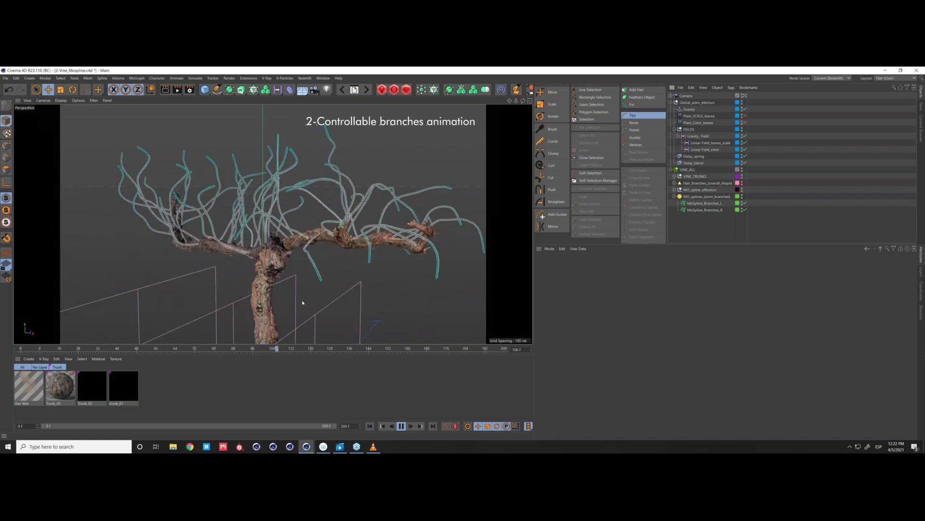
{"action": "left_click", "coordinate": [401, 426]}
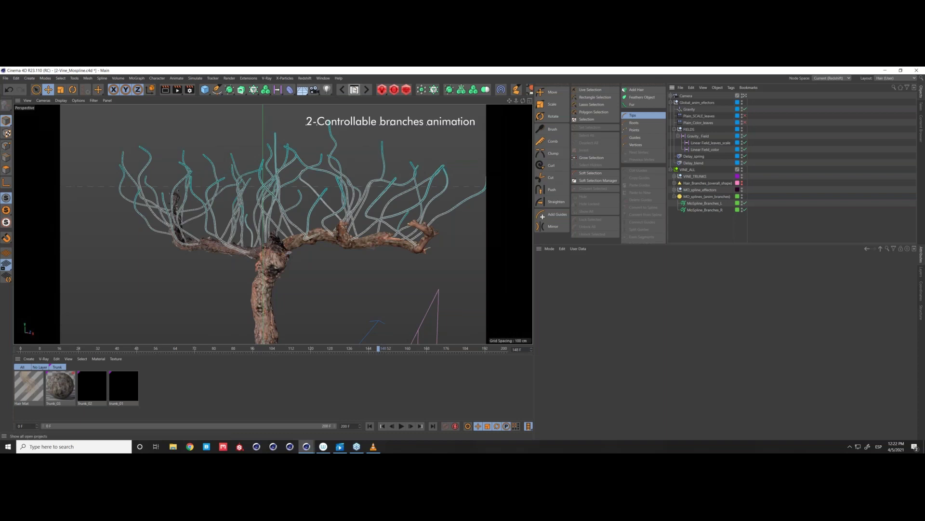
{"action": "left_click", "coordinate": [354, 90]}
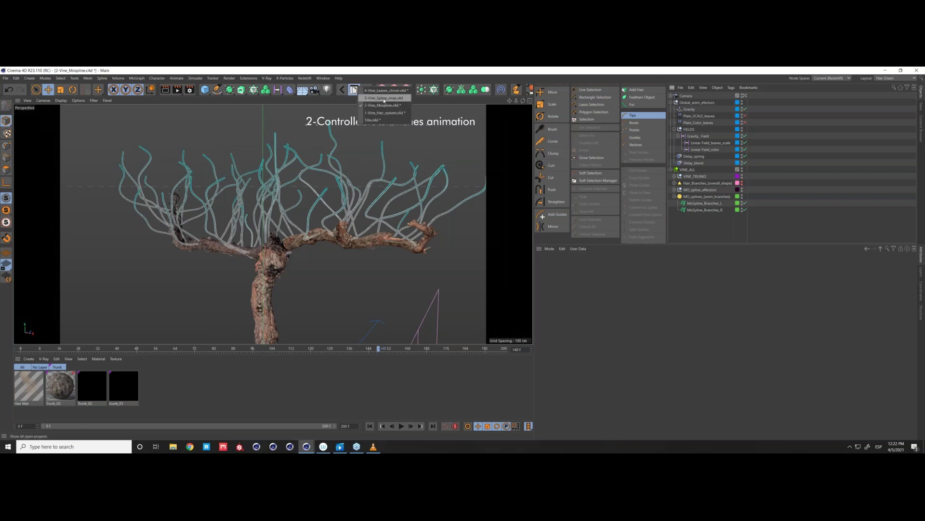
- Switch to the 3-Vine_Spline_wrap.c4d project and orbit around the branch
{"action": "left_click", "coordinate": [384, 98]}
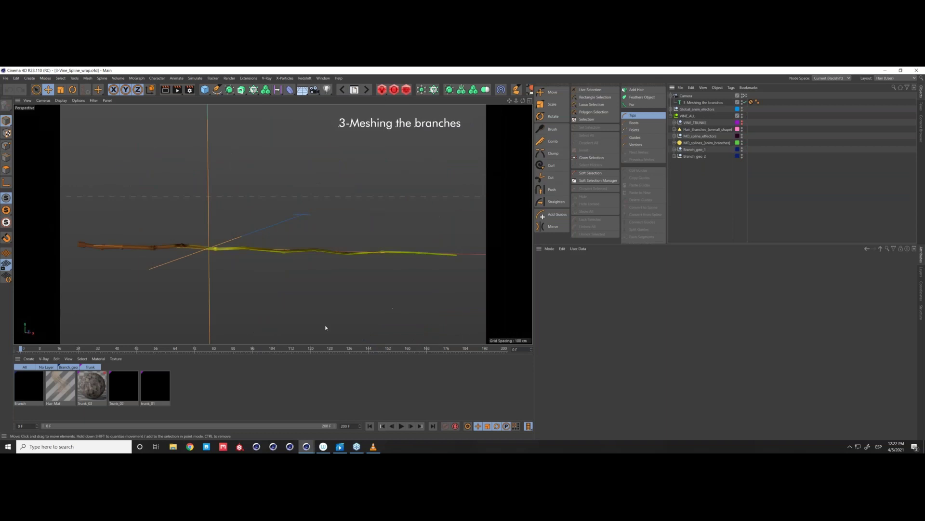
{"action": "left_click_drag", "start_coordinate": [269, 252], "coordinate": [267, 253], "text": "alt"}
{"action": "right_click_drag", "start_coordinate": [267, 253], "coordinate": [258, 263], "text": "alt"}
{"action": "left_click_drag", "start_coordinate": [257, 262], "coordinate": [261, 258], "text": "alt"}
{"action": "left_click_drag", "start_coordinate": [202, 269], "coordinate": [215, 255], "text": "alt"}
- Set the viewport to Gouraud Shading (Lines) and zoom in on the branch mesh
{"action": "left_click", "coordinate": [59, 101]}
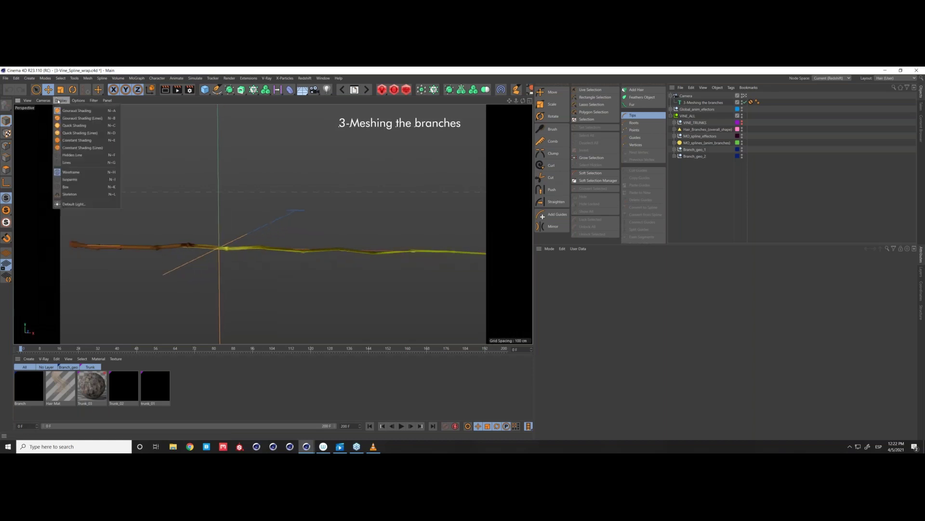
{"action": "left_click", "coordinate": [64, 118]}
{"action": "right_click_drag", "start_coordinate": [189, 249], "coordinate": [198, 245], "text": "alt"}
{"action": "left_click_drag", "start_coordinate": [197, 245], "coordinate": [213, 235], "text": "alt"}
{"action": "left_click_drag", "start_coordinate": [235, 238], "coordinate": [260, 230], "text": "alt"}
- Expand Branch_geo_1, enable its Spline Wrap, and inspect the deformer settings
{"action": "left_click", "coordinate": [675, 150]}
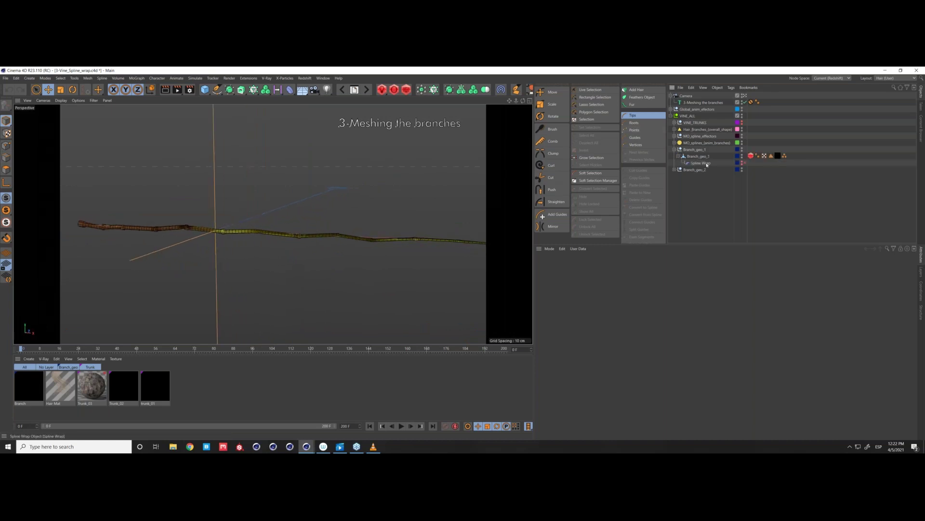
{"action": "left_click", "coordinate": [744, 163]}
{"action": "left_click_drag", "start_coordinate": [296, 237], "coordinate": [359, 228], "text": "alt"}
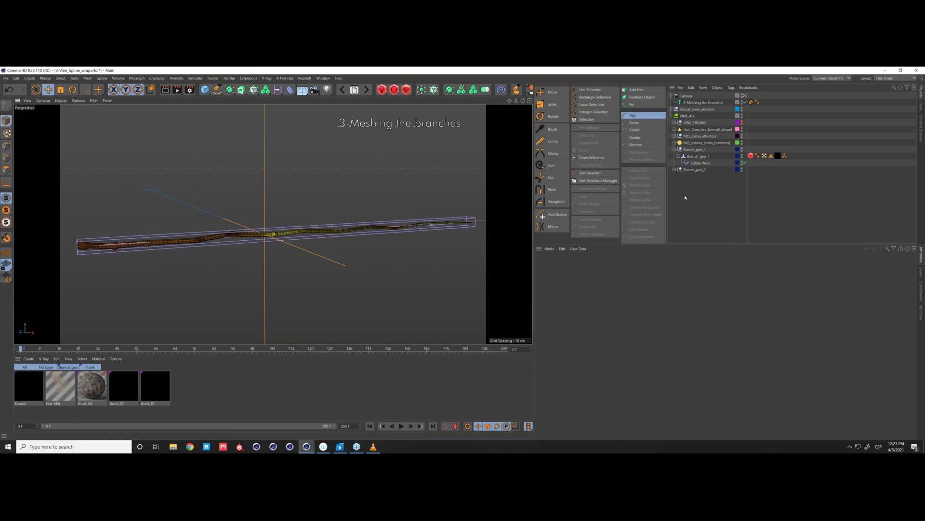
{"action": "left_click", "coordinate": [706, 164]}
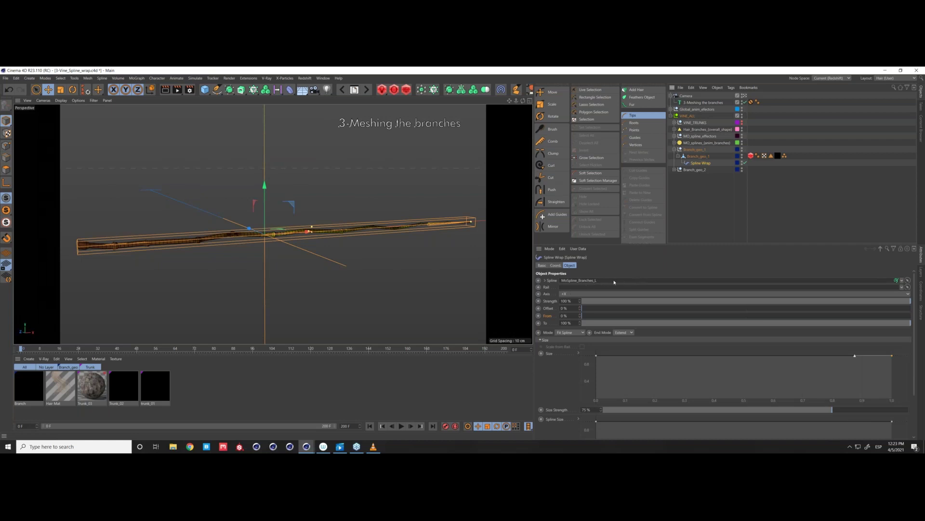
{"action": "left_click", "coordinate": [692, 212]}
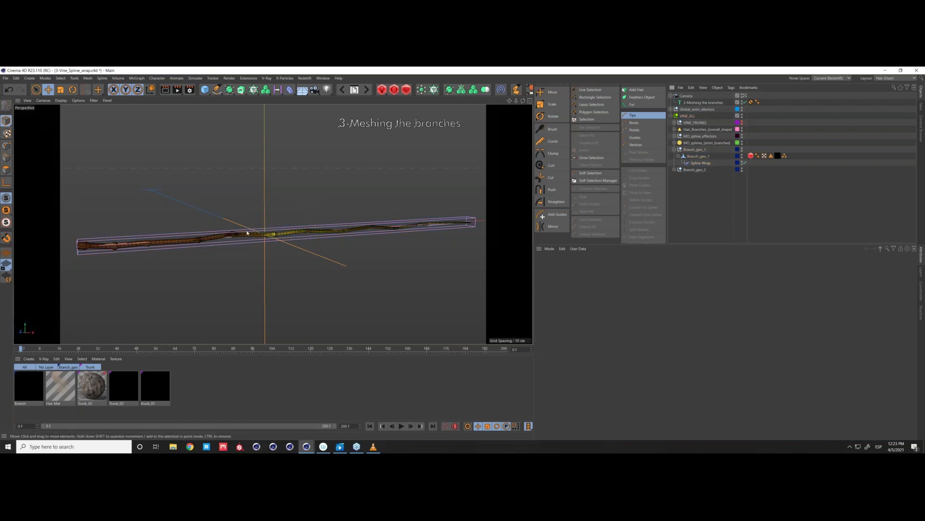
{"action": "left_click_drag", "start_coordinate": [247, 233], "coordinate": [200, 260], "text": "alt"}
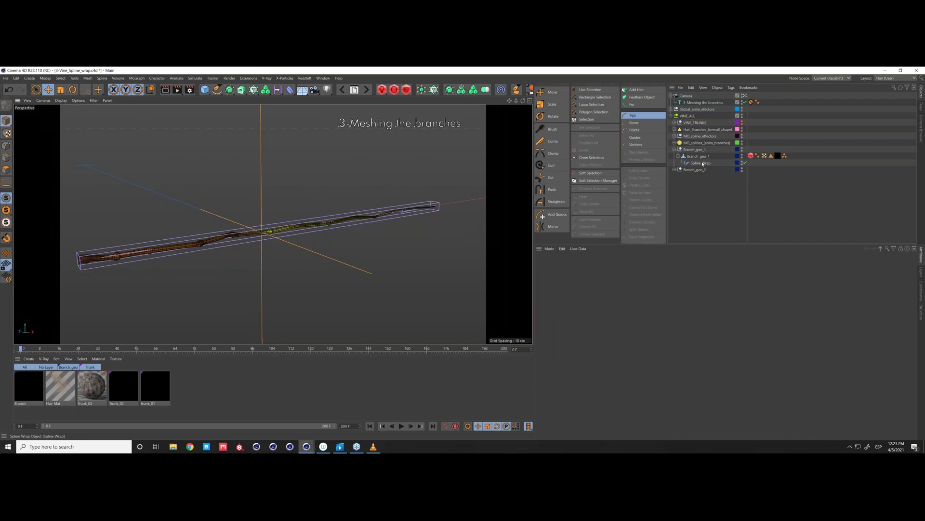
- Expand Branch_geo_2 and disable its Spline Wrap deformer
{"action": "left_click", "coordinate": [674, 170]}
{"action": "left_click", "coordinate": [745, 183]}
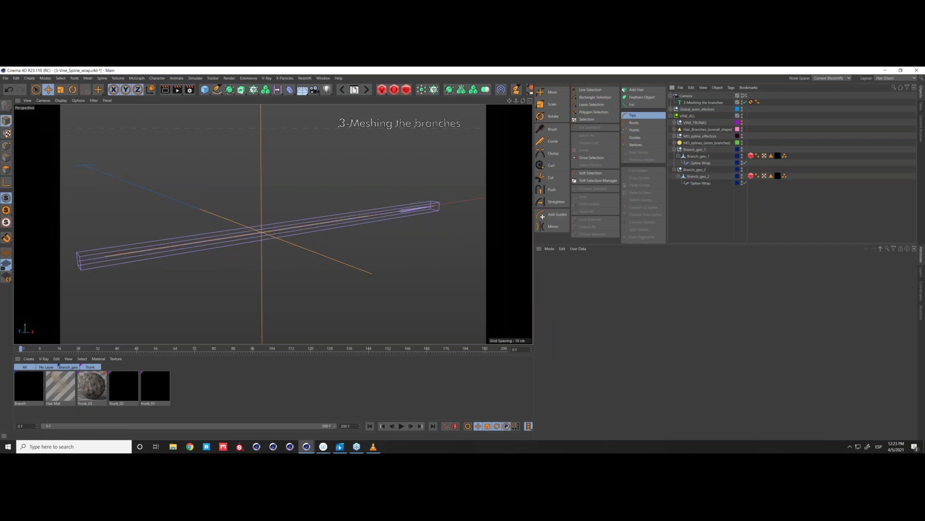
{"action": "left_click_drag", "start_coordinate": [318, 206], "coordinate": [327, 240], "text": "alt"}
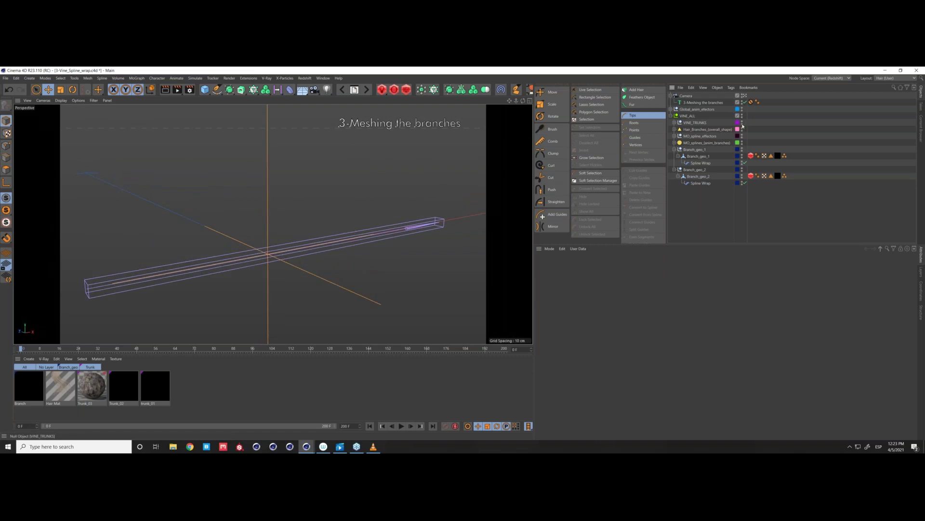
- Display Trunk_1_base with Gouraud Shading and frame the whole tree
{"action": "left_click", "coordinate": [274, 213]}
{"action": "left_click", "coordinate": [61, 101]}
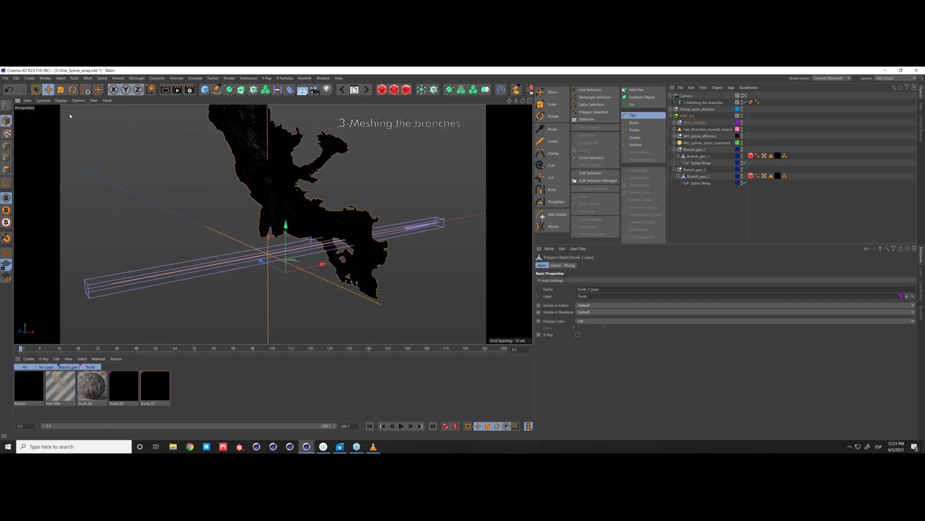
{"action": "left_click", "coordinate": [75, 110]}
{"action": "right_click_drag", "start_coordinate": [281, 167], "coordinate": [236, 212], "text": "alt"}
{"action": "middle_click_drag", "start_coordinate": [270, 121], "coordinate": [265, 186], "text": "alt"}
{"action": "left_click_drag", "start_coordinate": [264, 186], "coordinate": [219, 176], "text": "alt"}
{"action": "right_click_drag", "start_coordinate": [273, 224], "coordinate": [272, 217], "text": "alt"}
{"action": "middle_click_drag", "start_coordinate": [272, 217], "coordinate": [270, 236], "text": "alt"}
- Step the animation forward one frame and reframe the view on the tree
{"action": "left_click", "coordinate": [410, 426]}
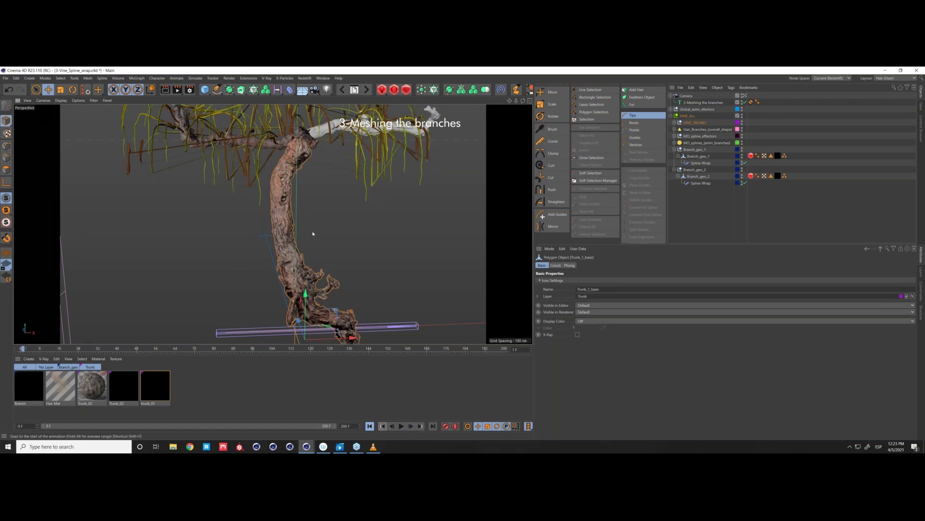
{"action": "middle_click_drag", "start_coordinate": [291, 154], "coordinate": [280, 198], "text": "alt"}
{"action": "left_click_drag", "start_coordinate": [258, 198], "coordinate": [238, 223], "text": "alt"}
{"action": "mouse_move", "coordinate": [237, 223]}
{"action": "right_mouse_down", "text": "alt"}
{"action": "mouse_move", "coordinate": [263, 215]}
{"action": "mouse_move", "coordinate": [245, 219]}
{"action": "right_mouse_up", "text": "alt"}
{"action": "left_click_drag", "start_coordinate": [248, 219], "coordinate": [250, 220], "text": "alt"}
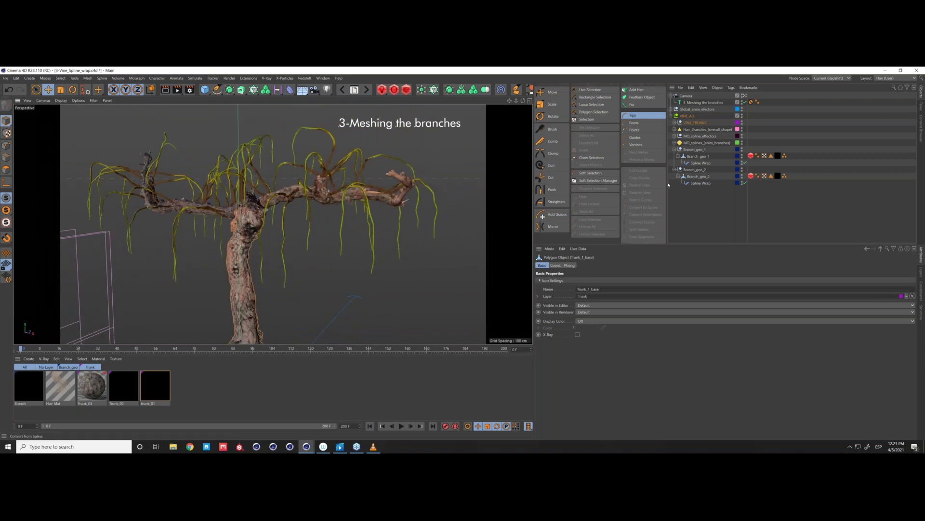
- Select the first branch's Spline Wrap and play the branch growth animation
{"action": "left_click", "coordinate": [700, 164]}
{"action": "middle_click_drag", "start_coordinate": [281, 208], "coordinate": [295, 213], "text": "alt"}
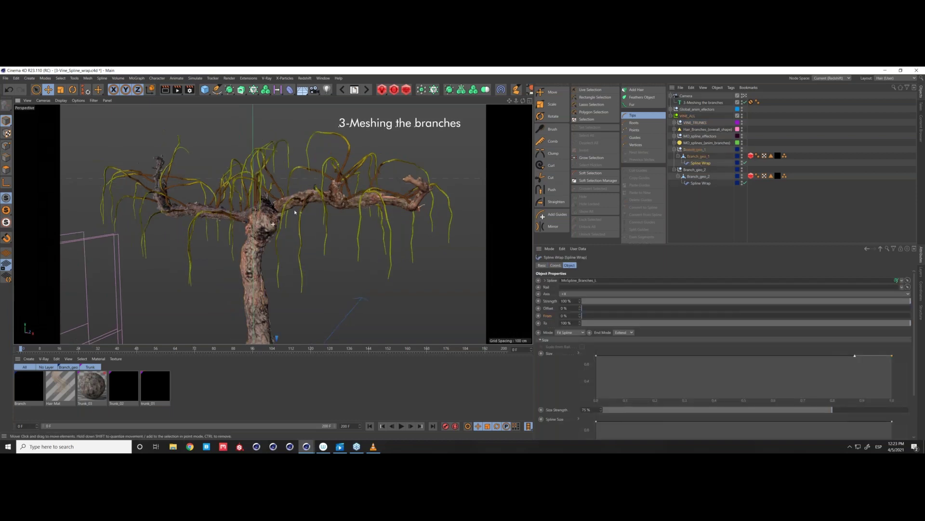
{"action": "right_click_drag", "start_coordinate": [295, 212], "coordinate": [286, 215], "text": "alt"}
{"action": "mouse_move", "coordinate": [286, 215]}
{"action": "left_mouse_down", "text": "alt"}
{"action": "mouse_move", "coordinate": [277, 217]}
{"action": "mouse_move", "coordinate": [314, 224]}
{"action": "mouse_move", "coordinate": [278, 224]}
{"action": "left_mouse_up", "text": "alt"}
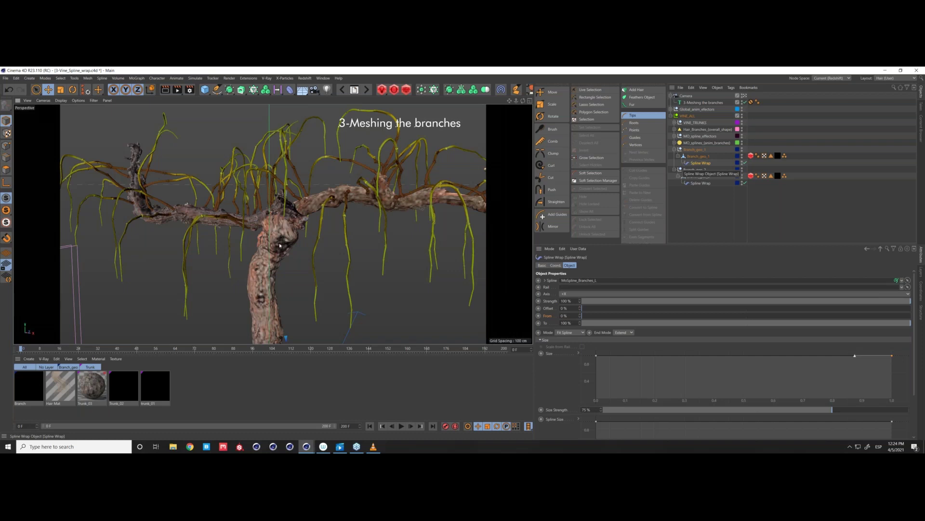
{"action": "left_click_drag", "start_coordinate": [280, 245], "coordinate": [258, 233], "text": "alt"}
{"action": "left_click", "coordinate": [402, 426]}
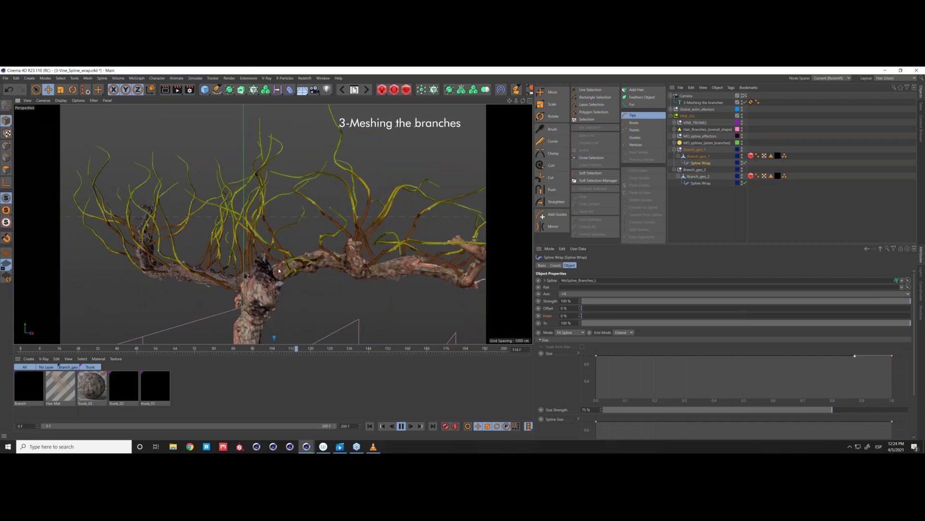
- Stop playback and drop the Spline Wrap Size curve's start point to 0
{"action": "left_click", "coordinate": [401, 425]}
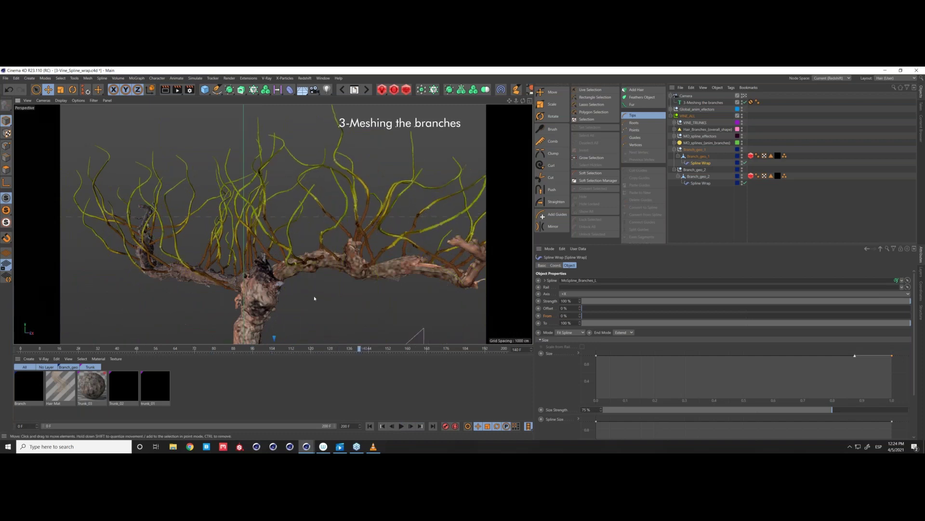
{"action": "mouse_move", "coordinate": [344, 263]}
{"action": "left_mouse_down", "text": "alt"}
{"action": "mouse_move", "coordinate": [354, 265]}
{"action": "mouse_move", "coordinate": [333, 259]}
{"action": "left_mouse_up", "text": "alt"}
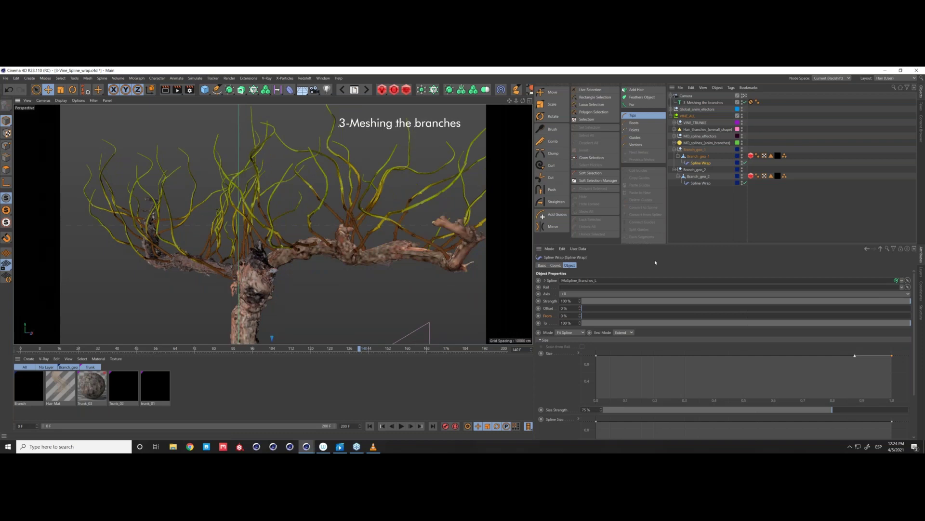
{"action": "left_click", "coordinate": [596, 355]}
{"action": "mouse_move", "coordinate": [596, 356]}
{"action": "left_mouse_down"}
{"action": "mouse_move", "coordinate": [597, 381]}
{"action": "mouse_move", "coordinate": [597, 356]}
{"action": "left_mouse_up"}
- Try lowering the Size curve's end point, undo it, and set Strength to 80%
{"action": "scroll", "coordinate": [252, 263], "scroll_direction": "up", "scroll_amount": 5}
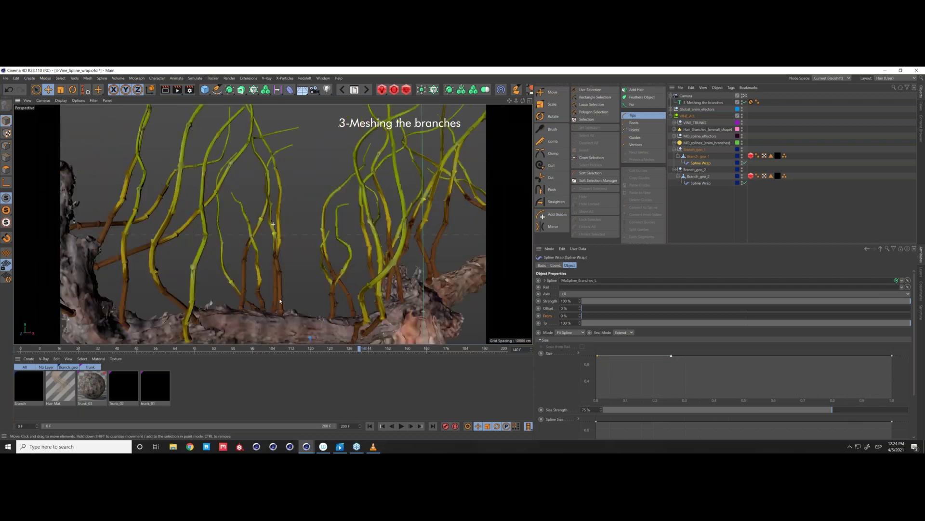
{"action": "scroll", "coordinate": [280, 301], "scroll_direction": "up", "scroll_amount": 2}
{"action": "left_click", "coordinate": [894, 359]}
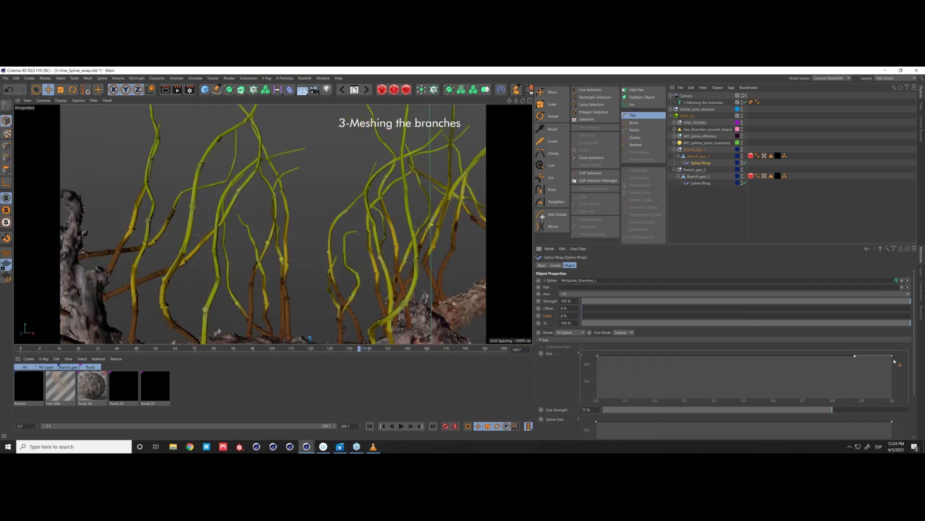
{"action": "left_click_drag", "start_coordinate": [894, 361], "coordinate": [901, 370]}
{"action": "key", "text": "ctrl+z"}
{"action": "key", "text": "ctrl+z"}
{"action": "left_click_drag", "start_coordinate": [880, 301], "coordinate": [911, 328]}
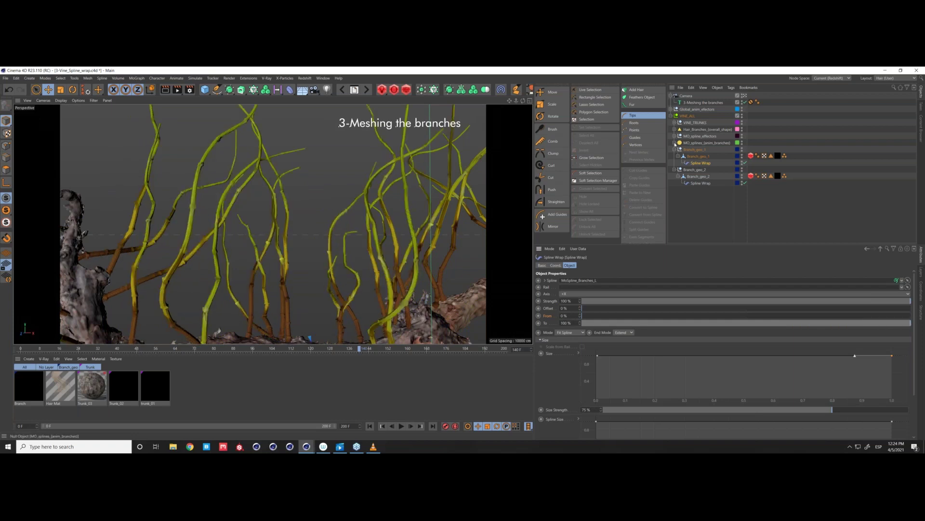
- Set MoSpline_Branches_L's growth End to 97.9% under MO_splines_(anim_branches)
{"action": "left_click", "coordinate": [675, 144]}
{"action": "left_click", "coordinate": [698, 151]}
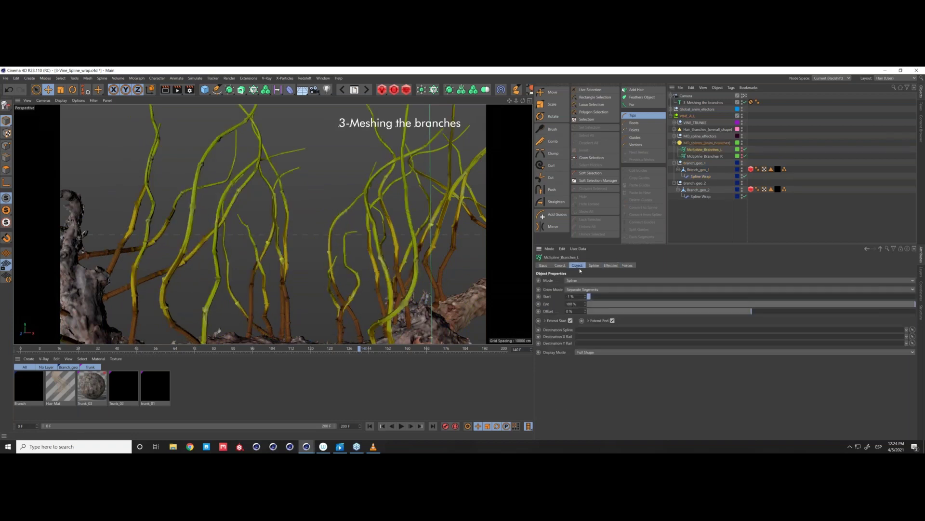
{"action": "left_click", "coordinate": [670, 109]}
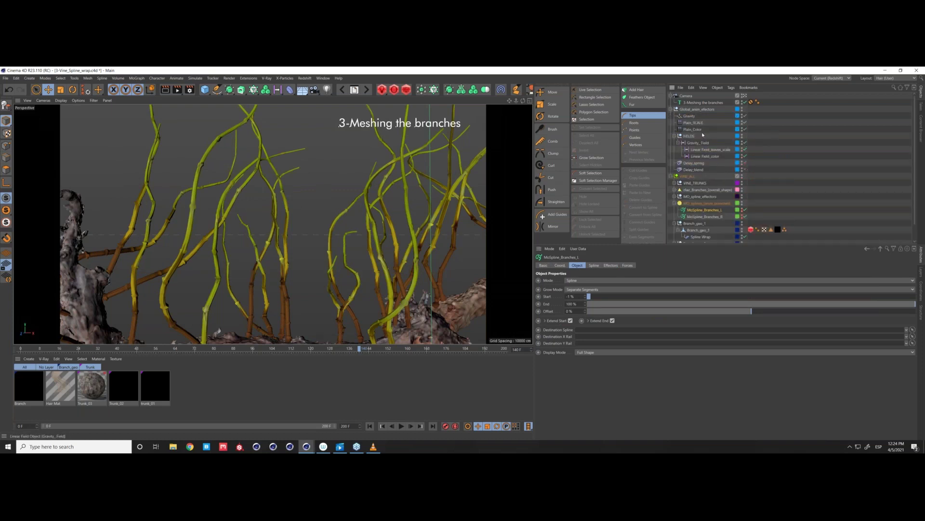
{"action": "left_click", "coordinate": [670, 109]}
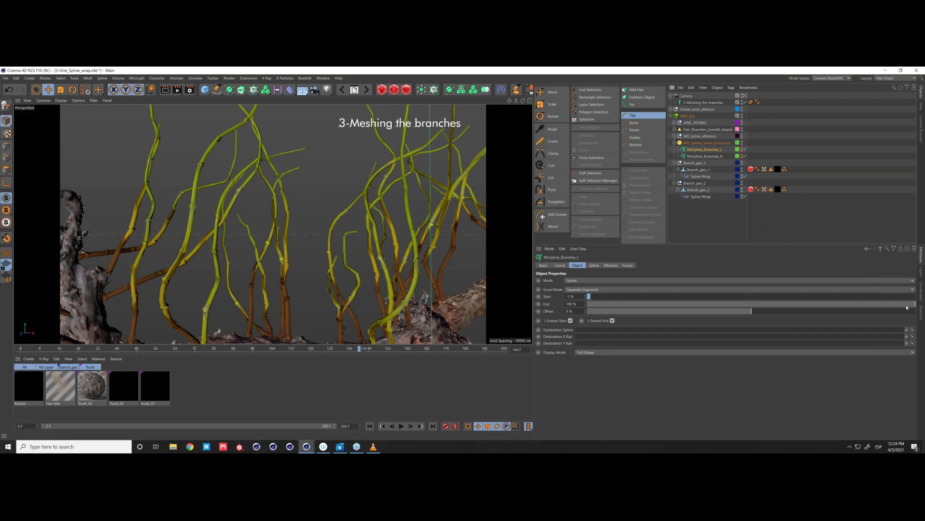
{"action": "mouse_move", "coordinate": [907, 307]}
{"action": "left_mouse_down"}
{"action": "mouse_move", "coordinate": [807, 313]}
{"action": "mouse_move", "coordinate": [918, 315]}
{"action": "left_mouse_up"}
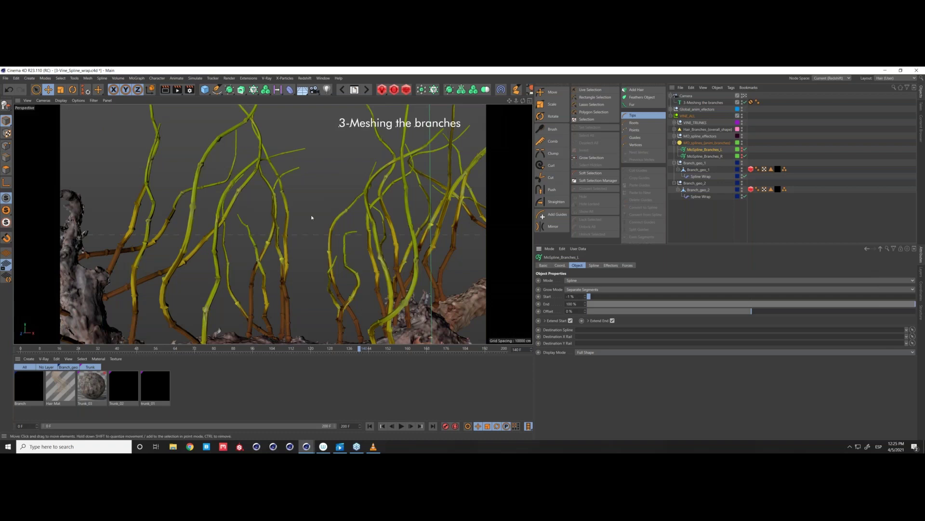
- Scrub back to frame 81 and orbit to check the branch growth on the tree
{"action": "right_click_drag", "start_coordinate": [365, 228], "coordinate": [294, 229], "text": "alt"}
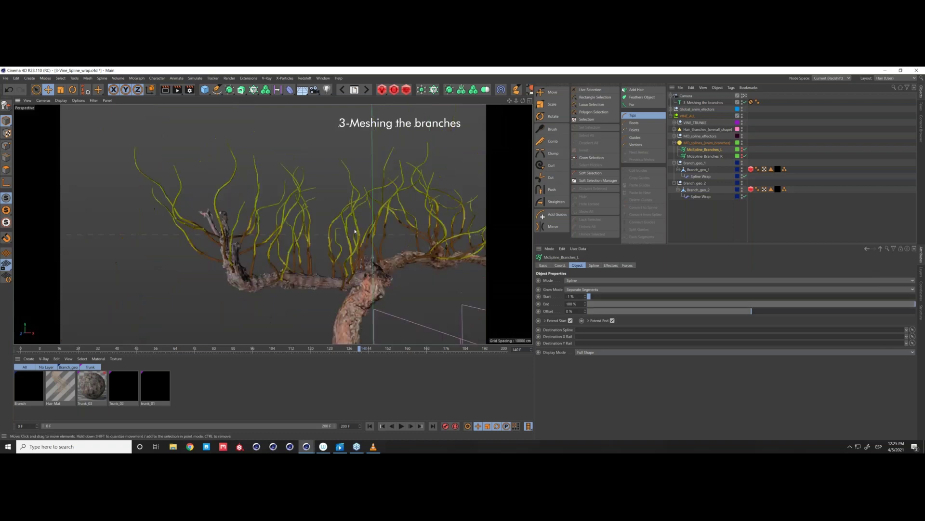
{"action": "left_click_drag", "start_coordinate": [294, 229], "coordinate": [277, 232], "text": "alt"}
{"action": "left_click_drag", "start_coordinate": [356, 351], "coordinate": [294, 348]}
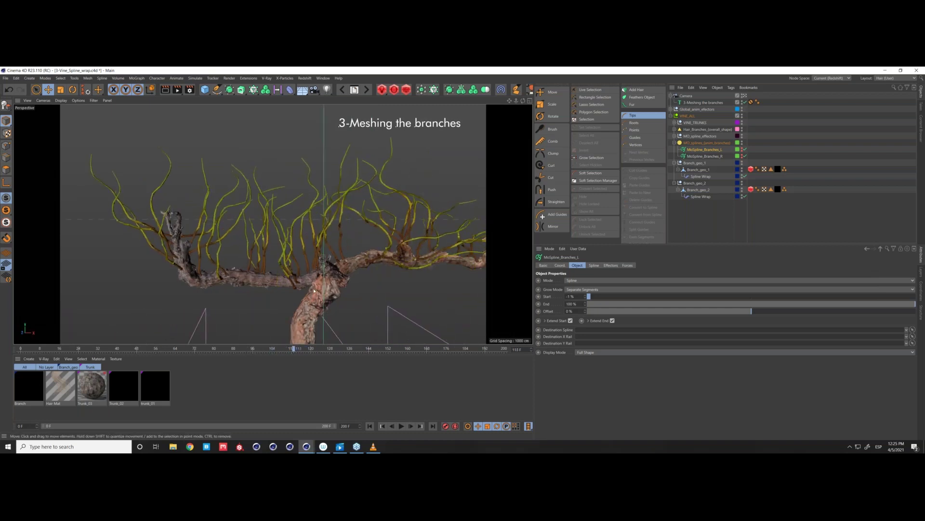
{"action": "scroll", "coordinate": [304, 291], "scroll_direction": "up", "scroll_amount": 5}
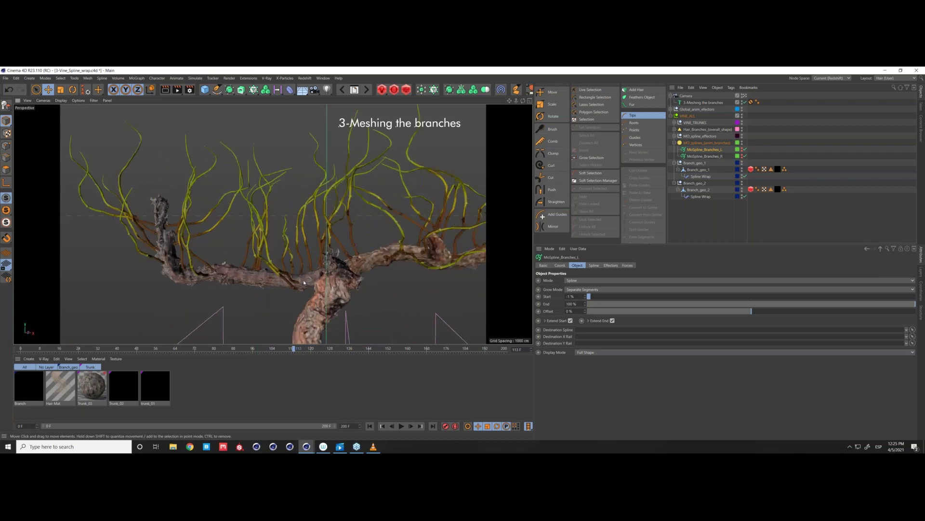
{"action": "scroll", "coordinate": [298, 277], "scroll_direction": "up", "scroll_amount": 1}
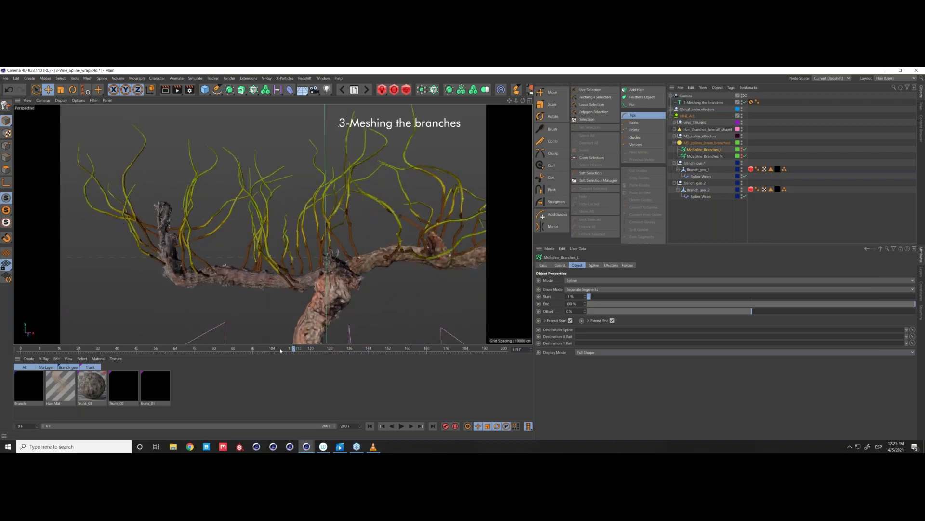
{"action": "left_click_drag", "start_coordinate": [280, 350], "coordinate": [18, 354]}
{"action": "left_click_drag", "start_coordinate": [361, 249], "coordinate": [289, 232], "text": "alt"}
{"action": "left_click", "coordinate": [355, 89]}
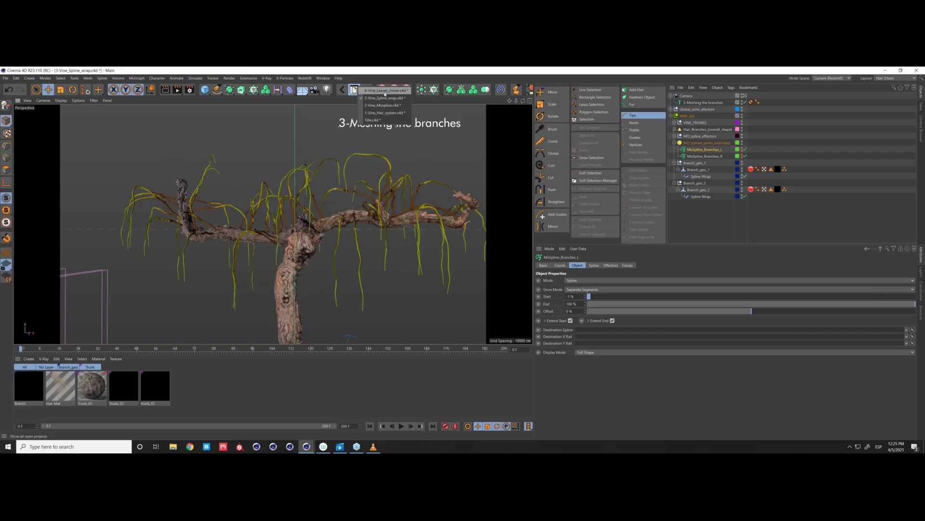
- Switch to the 4-Vine_Leaves_cloner.c4d project and orbit close around the leaves
{"action": "left_click", "coordinate": [385, 91]}
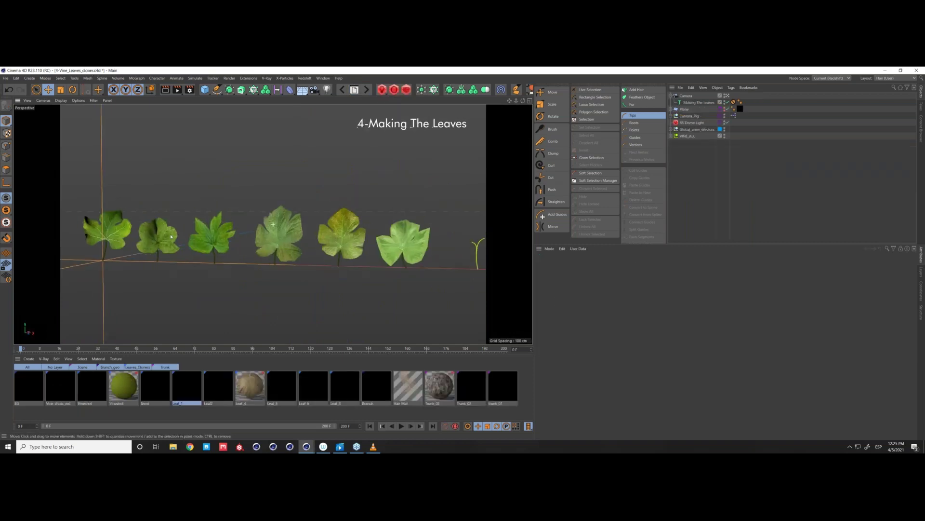
{"action": "left_click_drag", "start_coordinate": [162, 240], "coordinate": [169, 243], "text": "alt"}
{"action": "right_click_drag", "start_coordinate": [169, 243], "coordinate": [163, 231], "text": "alt"}
{"action": "left_click_drag", "start_coordinate": [172, 236], "coordinate": [167, 237], "text": "alt"}
{"action": "right_click_drag", "start_coordinate": [167, 236], "coordinate": [204, 235], "text": "alt"}
{"action": "left_click_drag", "start_coordinate": [204, 235], "coordinate": [177, 236], "text": "alt"}
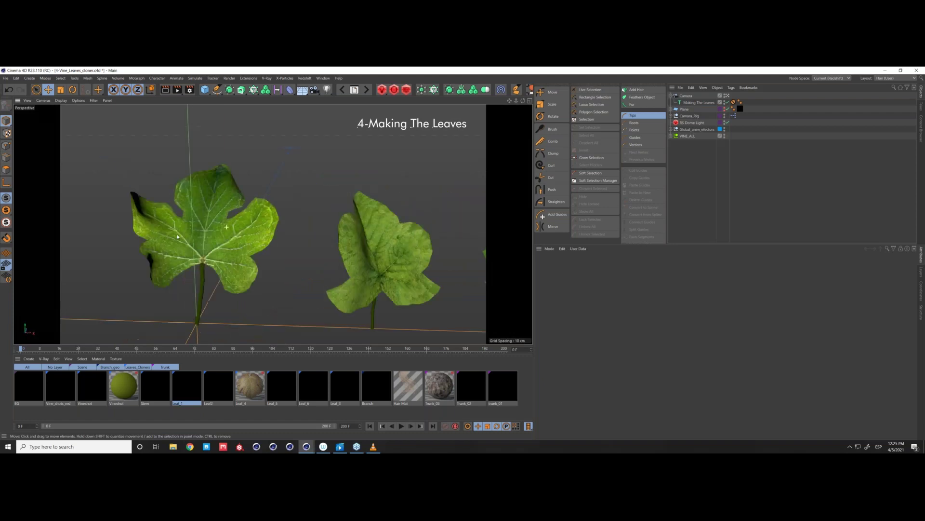
- Zoom out to see all six leaves, then move in on the sprouts
{"action": "scroll", "coordinate": [177, 236], "scroll_direction": "down", "scroll_amount": 5}
{"action": "middle_click_drag", "start_coordinate": [289, 233], "coordinate": [244, 242], "text": "alt"}
{"action": "scroll", "coordinate": [182, 231], "scroll_direction": "down", "scroll_amount": 4}
{"action": "left_click_drag", "start_coordinate": [244, 241], "coordinate": [331, 228], "text": "alt"}
{"action": "scroll", "coordinate": [332, 229], "scroll_direction": "up", "scroll_amount": 5}
{"action": "middle_click_drag", "start_coordinate": [332, 229], "coordinate": [248, 222], "text": "alt"}
{"action": "scroll", "coordinate": [248, 221], "scroll_direction": "up", "scroll_amount": 4}
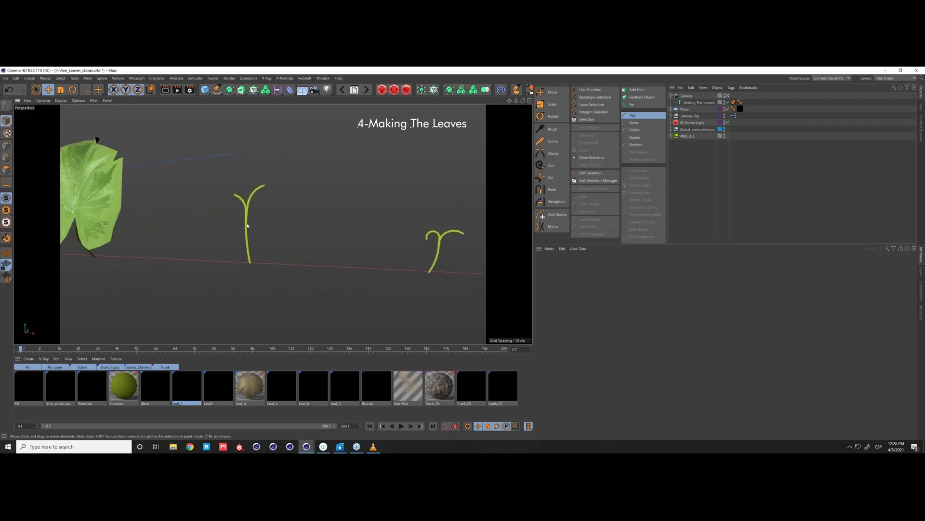
{"action": "right_click_drag", "start_coordinate": [259, 225], "coordinate": [225, 225], "text": "alt"}
- Expand VINE_ALL and open the Leaves_L cloner's settings
{"action": "middle_click_drag", "start_coordinate": [273, 224], "coordinate": [178, 224], "text": "alt"}
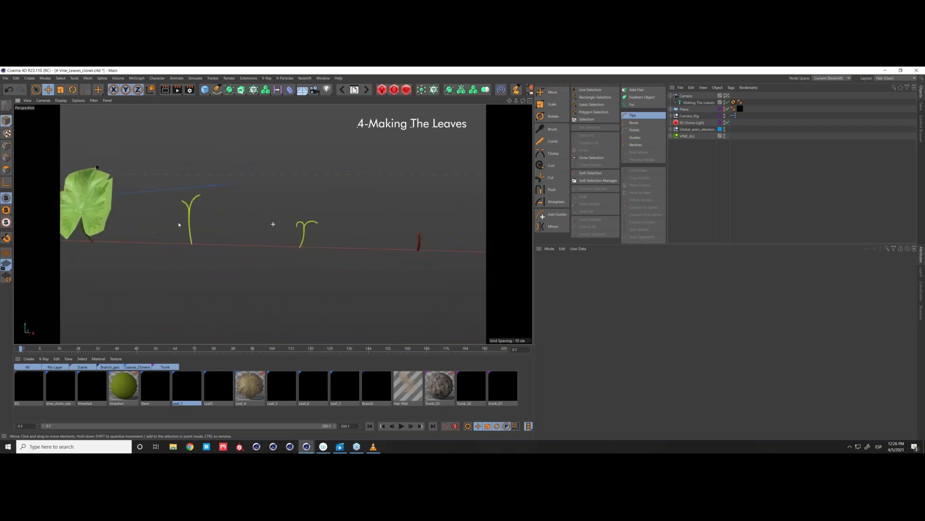
{"action": "left_click_drag", "start_coordinate": [227, 232], "coordinate": [369, 240], "text": "alt"}
{"action": "left_click", "coordinate": [670, 136]}
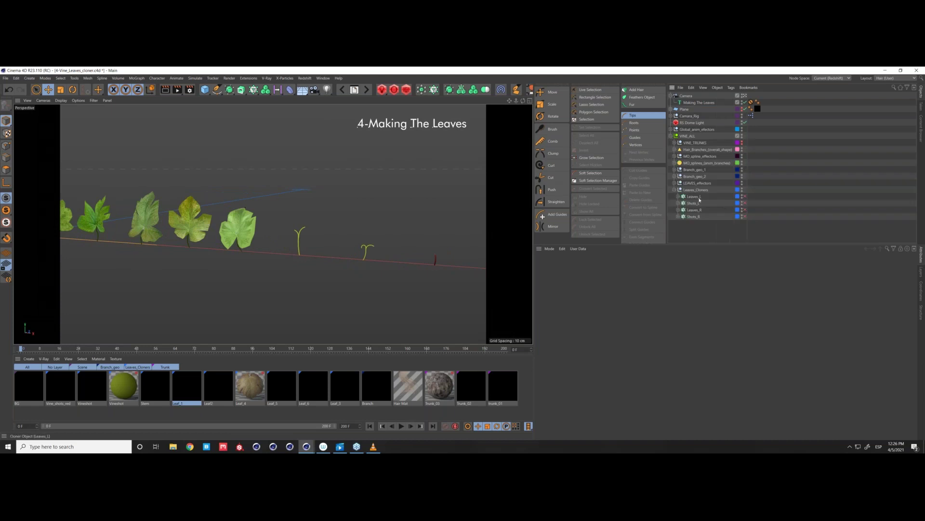
{"action": "left_click", "coordinate": [679, 197]}
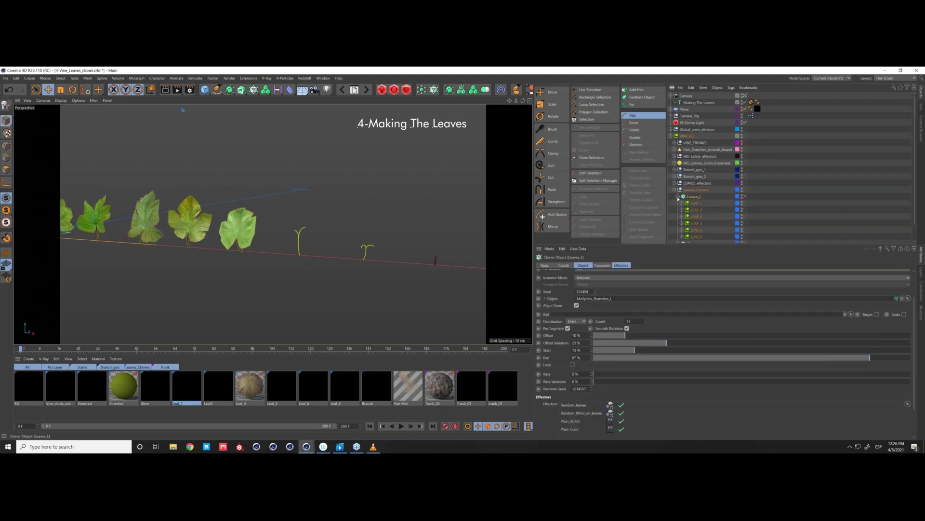
{"action": "scroll", "coordinate": [911, 207], "scroll_direction": "down", "scroll_amount": 2}
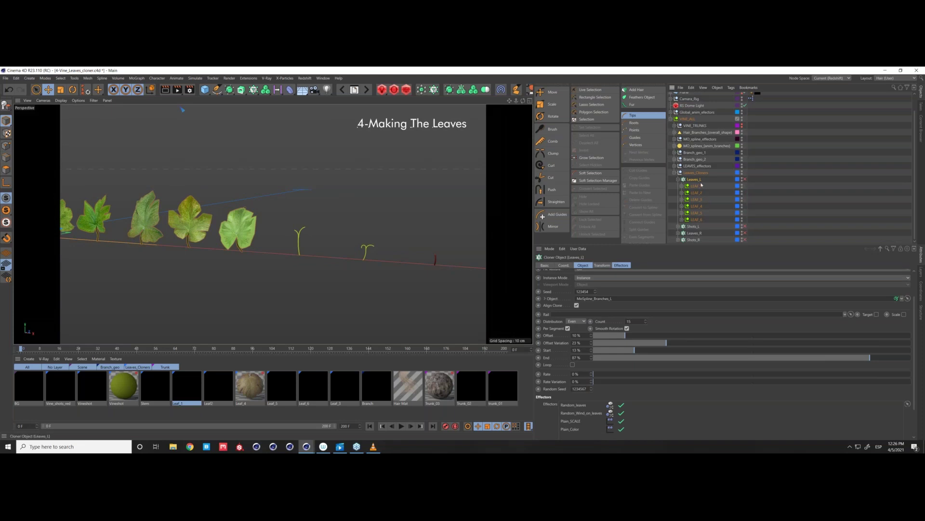
- Toggle visibility of the Leaves_L, Shots_L and Leaves_R source models and collapse them
{"action": "left_click", "coordinate": [679, 226]}
{"action": "left_click", "coordinate": [678, 180]}
{"action": "left_click", "coordinate": [678, 186]}
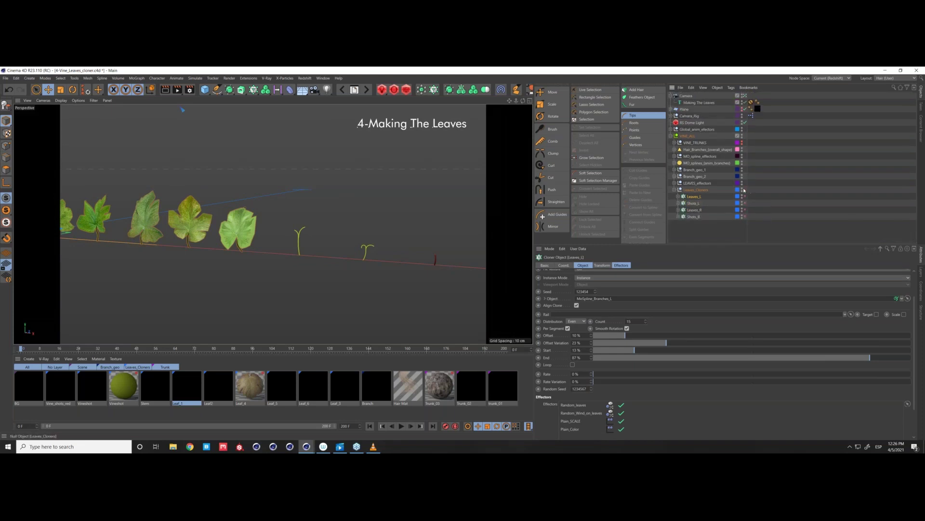
{"action": "left_click", "coordinate": [745, 197]}
{"action": "left_click", "coordinate": [745, 204]}
{"action": "left_click", "coordinate": [745, 210]}
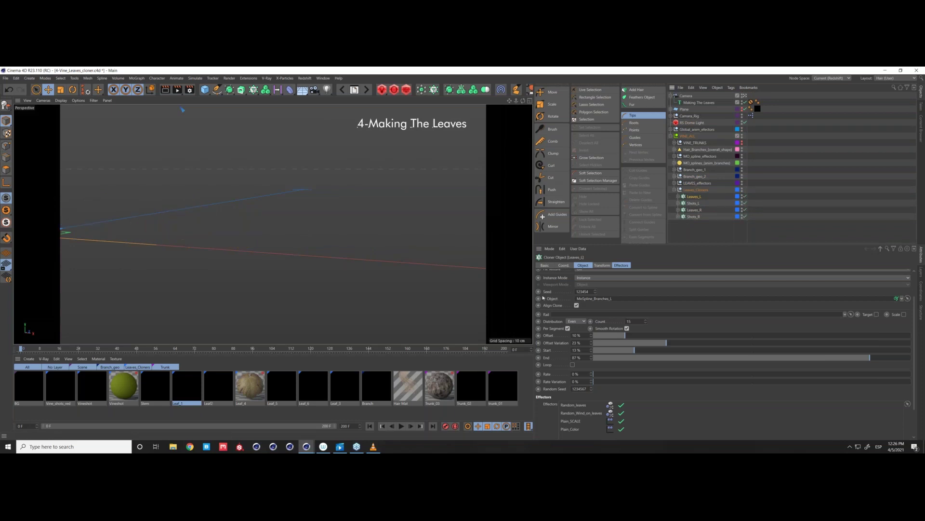
{"action": "scroll", "coordinate": [569, 290], "scroll_direction": "up", "scroll_amount": 3}
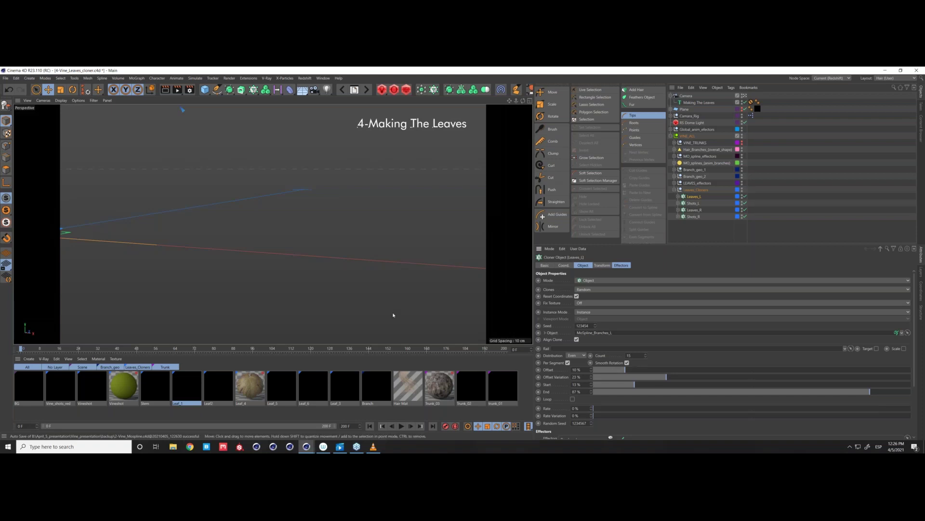
- Zoom out and make the VINE_TRUNKS group visible again
{"action": "middle_click_drag", "start_coordinate": [254, 182], "coordinate": [283, 244], "text": "alt"}
{"action": "right_click_drag", "start_coordinate": [283, 244], "coordinate": [291, 264], "text": "alt"}
{"action": "middle_click_drag", "start_coordinate": [292, 265], "coordinate": [300, 276], "text": "alt"}
{"action": "left_click", "coordinate": [743, 142], "text": "alt"}
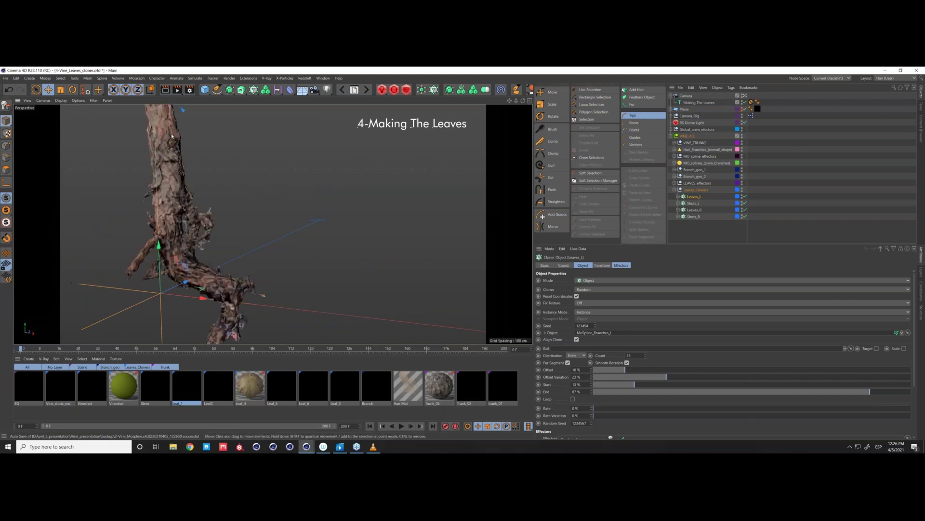
{"action": "scroll", "coordinate": [182, 192], "scroll_direction": "up", "scroll_amount": 3}
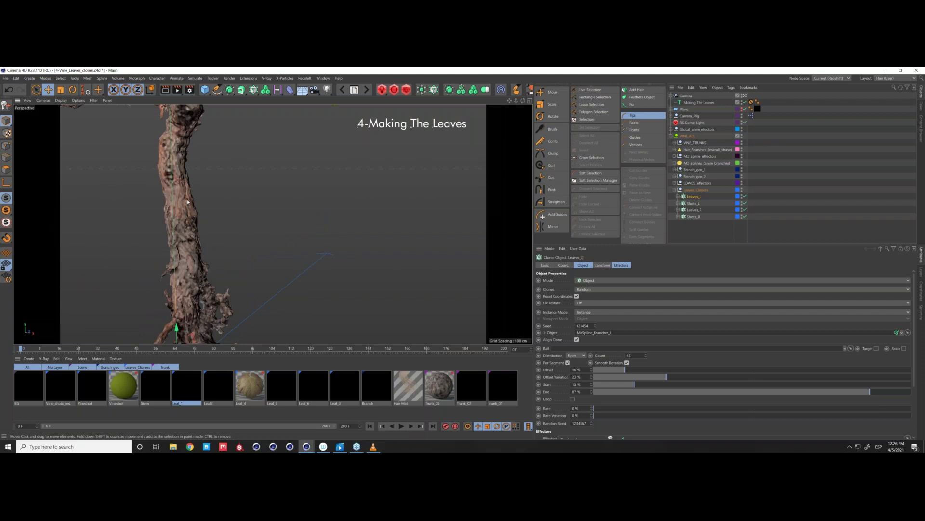
- Orbit around the leafy canopy and nudge the leaf clone Count to 14 and back to 15
{"action": "middle_click_drag", "start_coordinate": [179, 164], "coordinate": [217, 211], "text": "alt"}
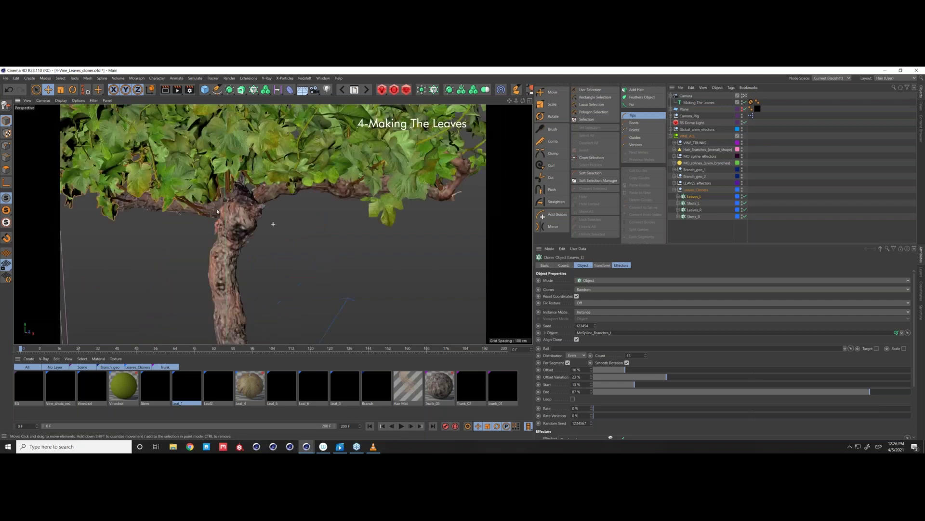
{"action": "left_click_drag", "start_coordinate": [217, 211], "coordinate": [349, 211], "text": "alt"}
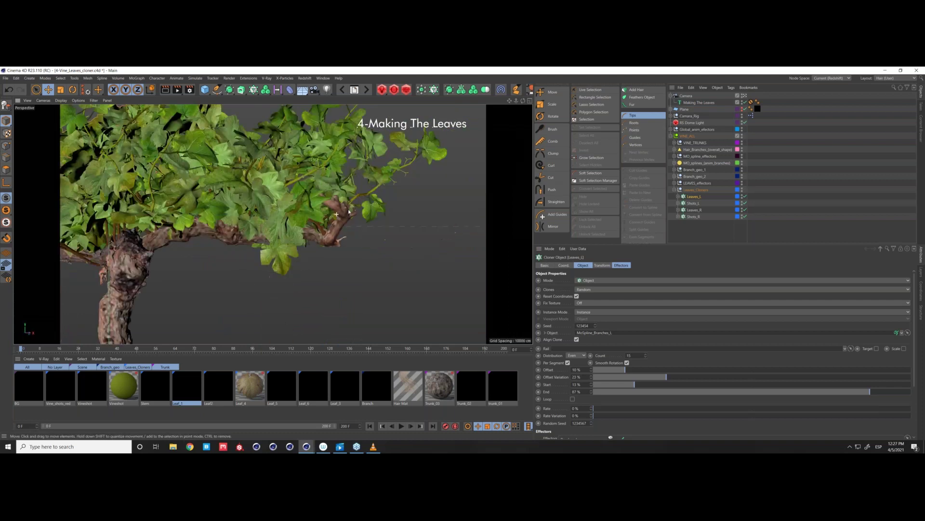
{"action": "mouse_move", "coordinate": [349, 211]}
{"action": "right_mouse_down", "text": "alt"}
{"action": "mouse_move", "coordinate": [286, 208]}
{"action": "mouse_move", "coordinate": [350, 197]}
{"action": "right_mouse_up", "text": "alt"}
{"action": "left_click_drag", "start_coordinate": [349, 197], "coordinate": [324, 243], "text": "alt"}
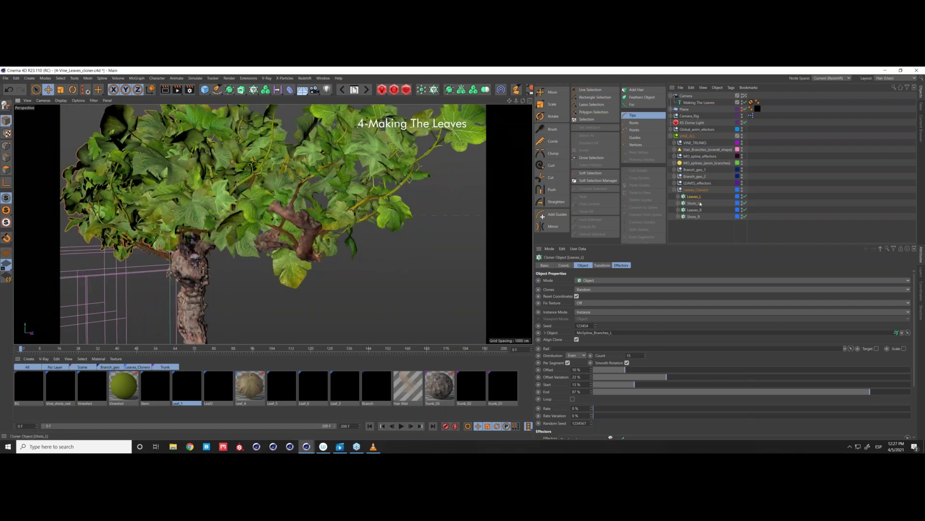
{"action": "left_click", "coordinate": [646, 357]}
{"action": "left_click", "coordinate": [646, 354]}
{"action": "left_click_drag", "start_coordinate": [488, 318], "coordinate": [466, 275], "text": "alt"}
{"action": "left_click", "coordinate": [646, 356]}
{"action": "left_click", "coordinate": [646, 356]}
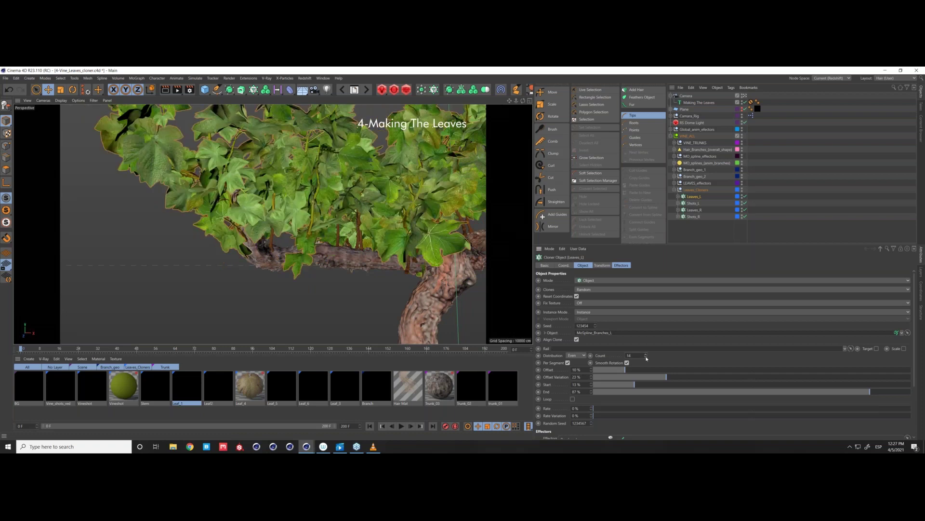
{"action": "left_click", "coordinate": [646, 356]}
{"action": "left_click", "coordinate": [646, 357]}
{"action": "left_click", "coordinate": [646, 355]}
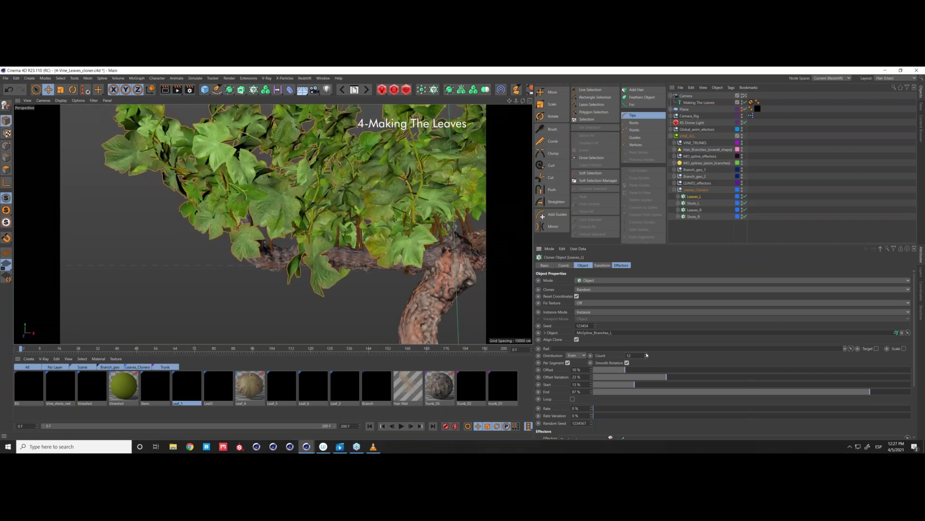
{"action": "left_click", "coordinate": [646, 354]}
{"action": "left_click", "coordinate": [646, 355]}
{"action": "left_click", "coordinate": [647, 354]}
{"action": "left_click_drag", "start_coordinate": [629, 371], "coordinate": [631, 374]}
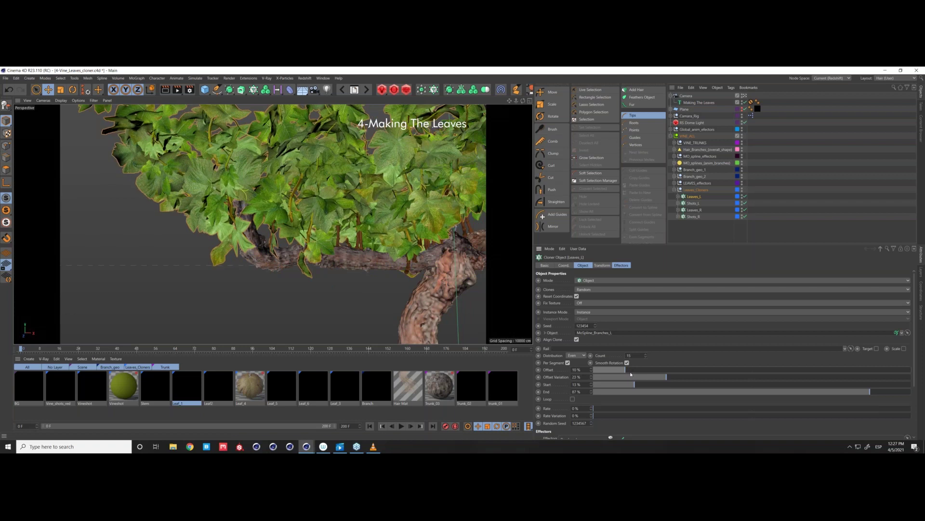
{"action": "middle_click_drag", "start_coordinate": [321, 240], "coordinate": [288, 283], "text": "alt"}
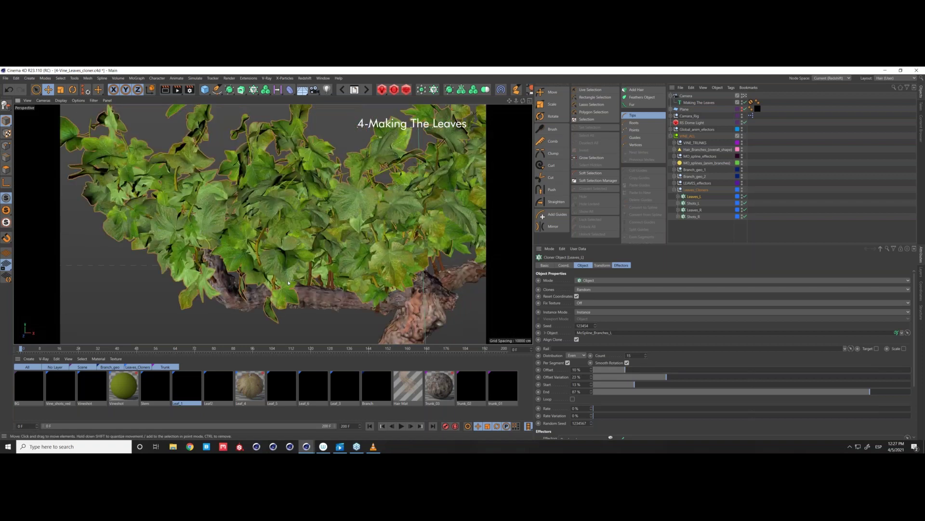
{"action": "left_click_drag", "start_coordinate": [625, 369], "coordinate": [646, 369]}
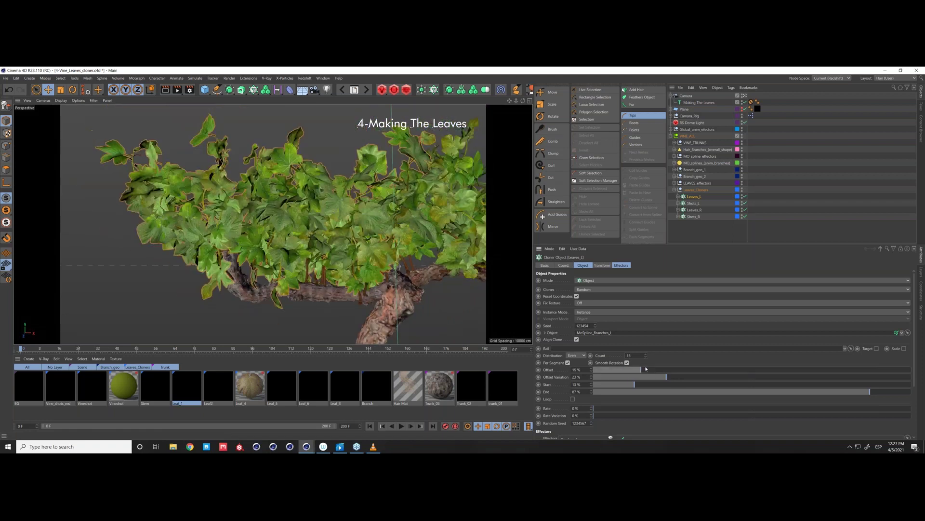
{"action": "key", "text": "ctrl+z"}
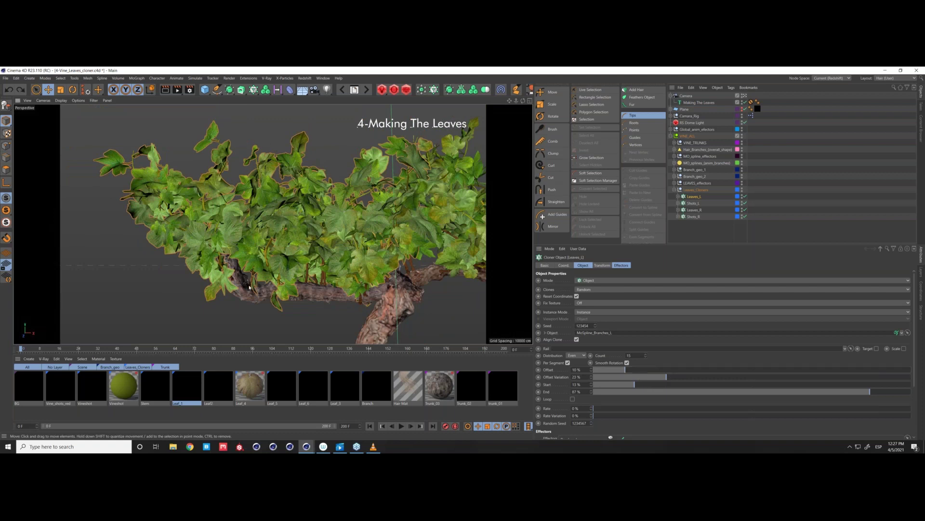
{"action": "left_click_drag", "start_coordinate": [249, 287], "coordinate": [253, 286], "text": "alt"}
{"action": "scroll", "coordinate": [253, 286], "scroll_direction": "up", "scroll_amount": 3}
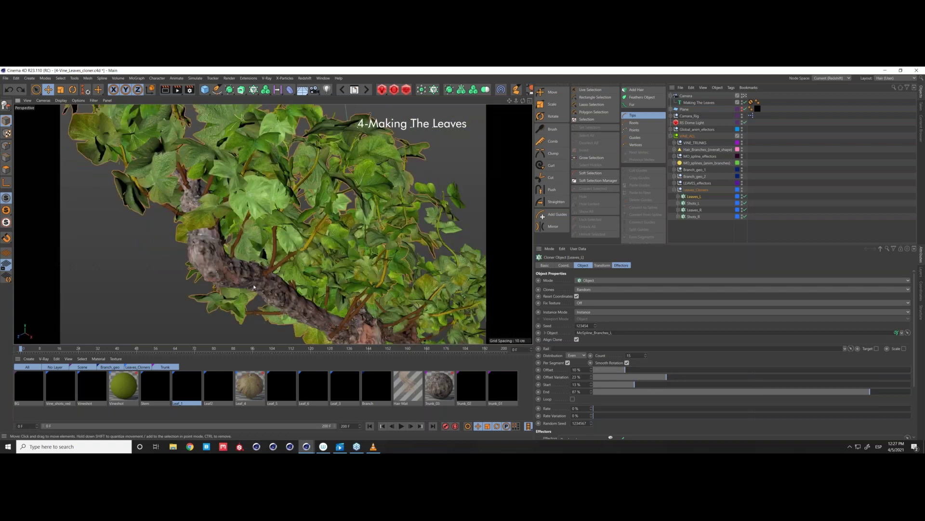
{"action": "scroll", "coordinate": [256, 289], "scroll_direction": "up", "scroll_amount": 3}
{"action": "scroll", "coordinate": [256, 291], "scroll_direction": "up", "scroll_amount": 2}
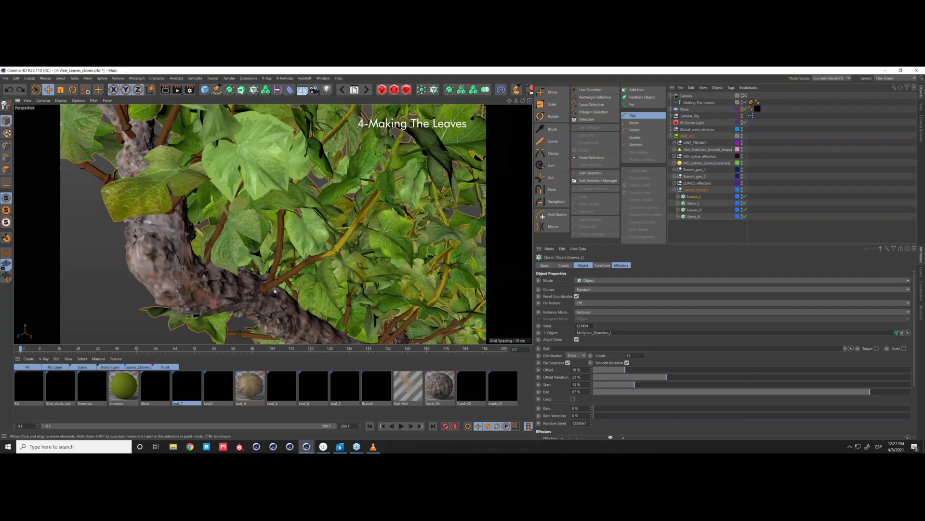
{"action": "scroll", "coordinate": [302, 275], "scroll_direction": "up", "scroll_amount": 2}
{"action": "left_click_drag", "start_coordinate": [302, 276], "coordinate": [277, 283], "text": "alt"}
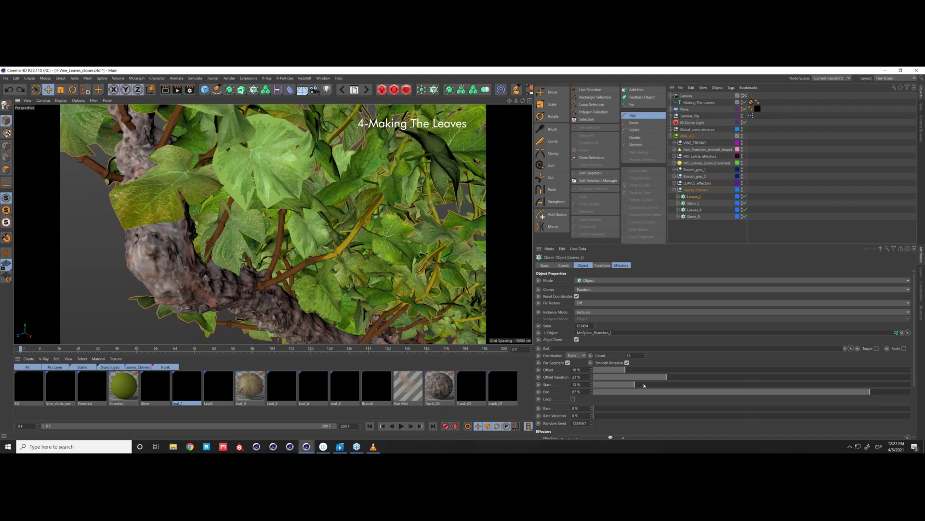
{"action": "left_click_drag", "start_coordinate": [644, 385], "coordinate": [771, 389]}
{"action": "right_click_drag", "start_coordinate": [266, 270], "coordinate": [226, 274], "text": "alt"}
{"action": "left_click_drag", "start_coordinate": [226, 275], "coordinate": [265, 281], "text": "alt"}
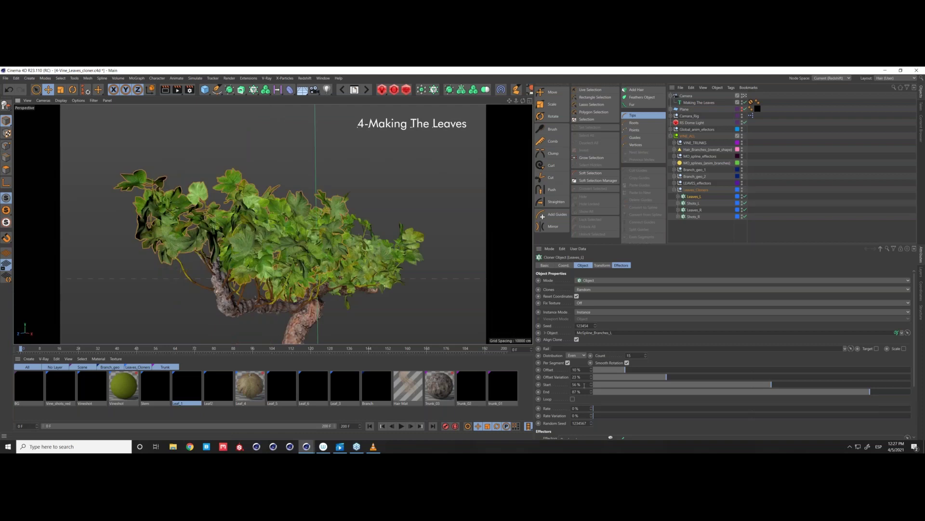
{"action": "key", "text": "ctrl+z"}
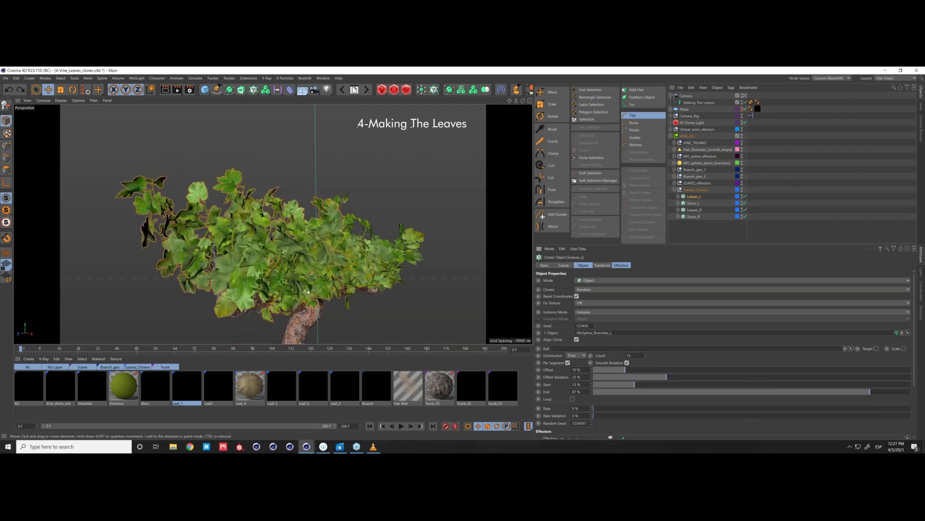
{"action": "middle_click_drag", "start_coordinate": [300, 314], "coordinate": [268, 282], "text": "alt"}
{"action": "left_click_drag", "start_coordinate": [268, 282], "coordinate": [293, 277], "text": "alt"}
- Expand LEAVES_effectors and disable Random_leaves and Random_Wind_on_leaves
{"action": "left_click", "coordinate": [675, 183]}
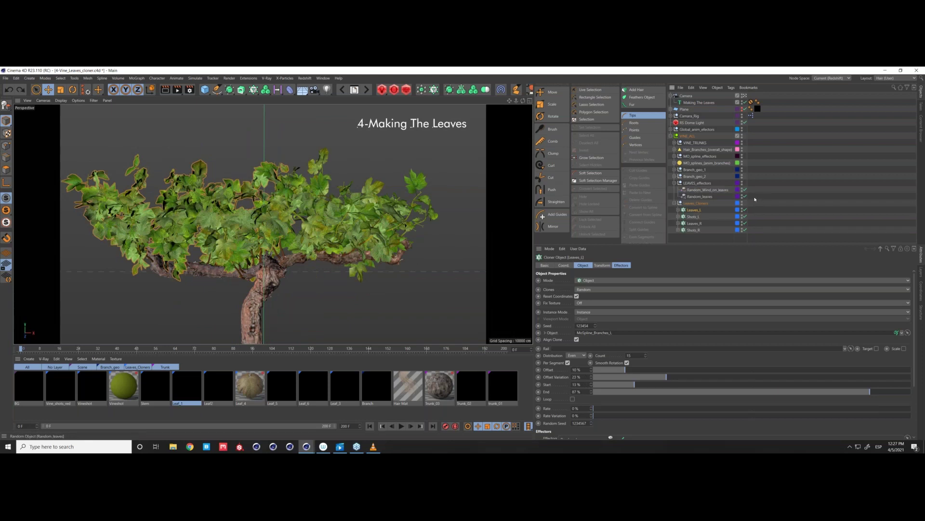
{"action": "left_click_drag", "start_coordinate": [745, 191], "coordinate": [745, 196]}
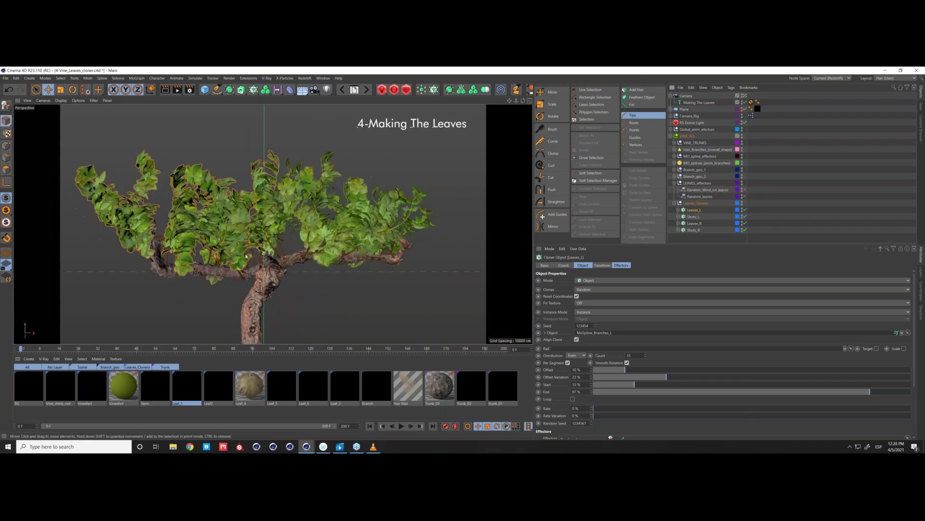
{"action": "left_click_drag", "start_coordinate": [283, 250], "coordinate": [178, 214], "text": "alt"}
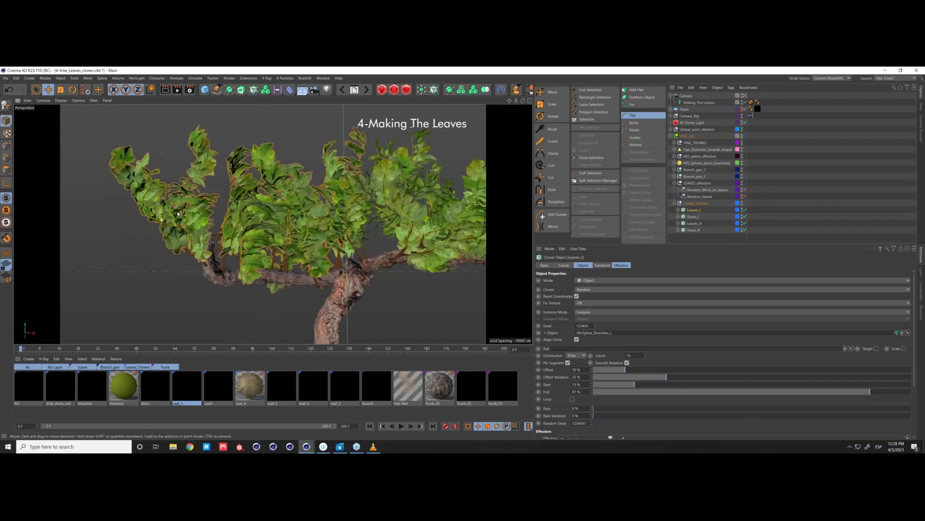
{"action": "right_click_drag", "start_coordinate": [178, 214], "coordinate": [202, 213], "text": "alt"}
{"action": "left_click_drag", "start_coordinate": [202, 213], "coordinate": [188, 232], "text": "alt"}
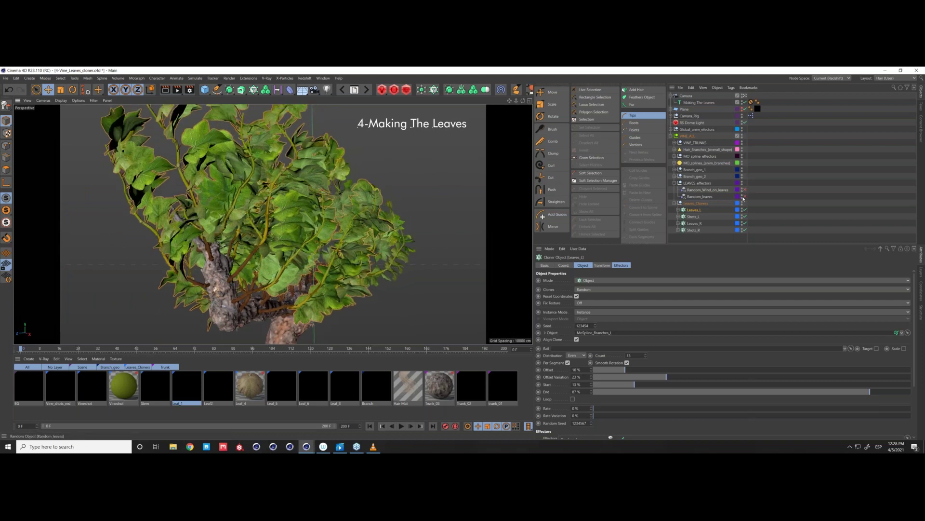
- Re-enable both leaf effectors via the cloner's Effectors list and return to Object settings
{"action": "left_click", "coordinate": [745, 197]}
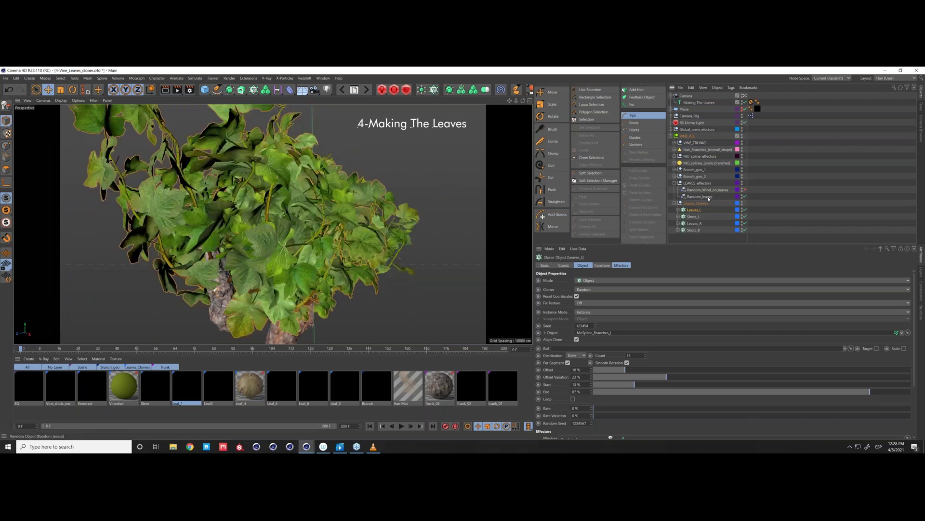
{"action": "left_click", "coordinate": [621, 266]}
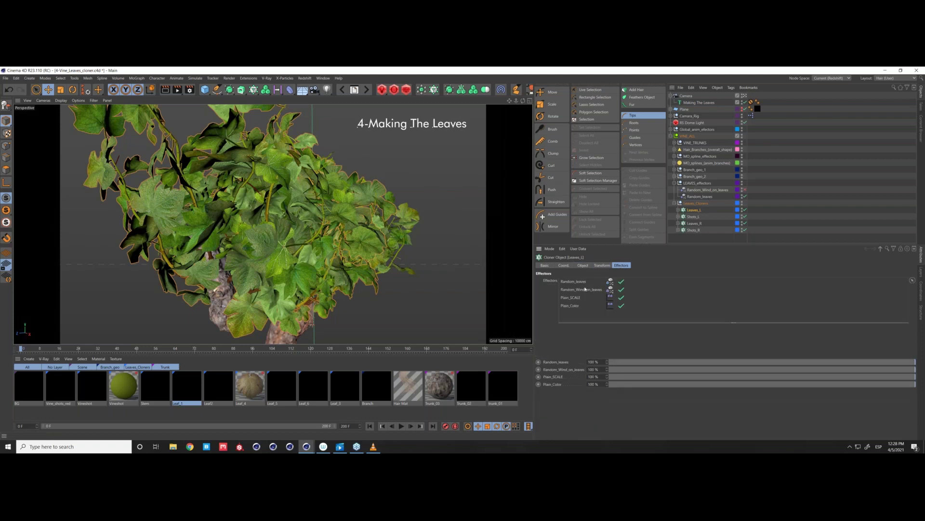
{"action": "left_click", "coordinate": [591, 266]}
{"action": "left_click", "coordinate": [746, 190]}
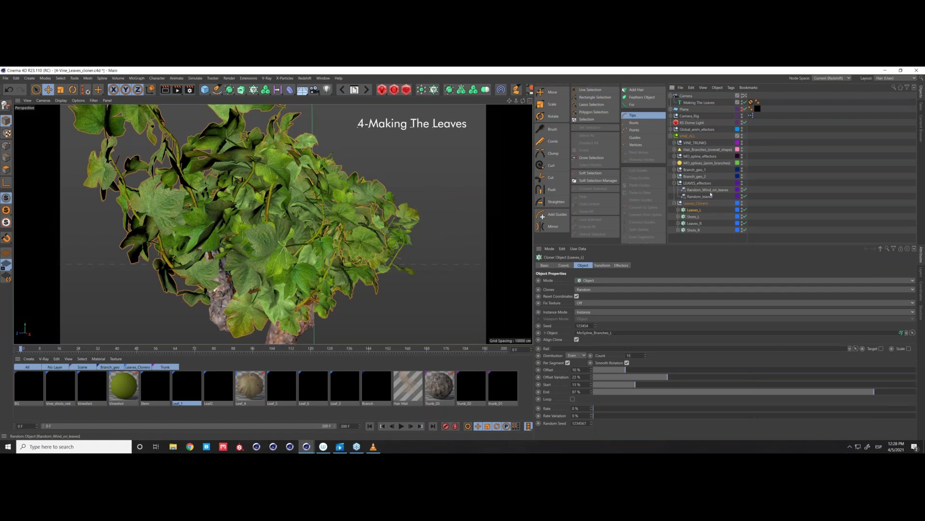
{"action": "left_click_drag", "start_coordinate": [359, 235], "coordinate": [257, 234], "text": "alt"}
- Stop playback, scrub to frame 155, and expand the global animation effectors group
{"action": "left_click", "coordinate": [345, 349]}
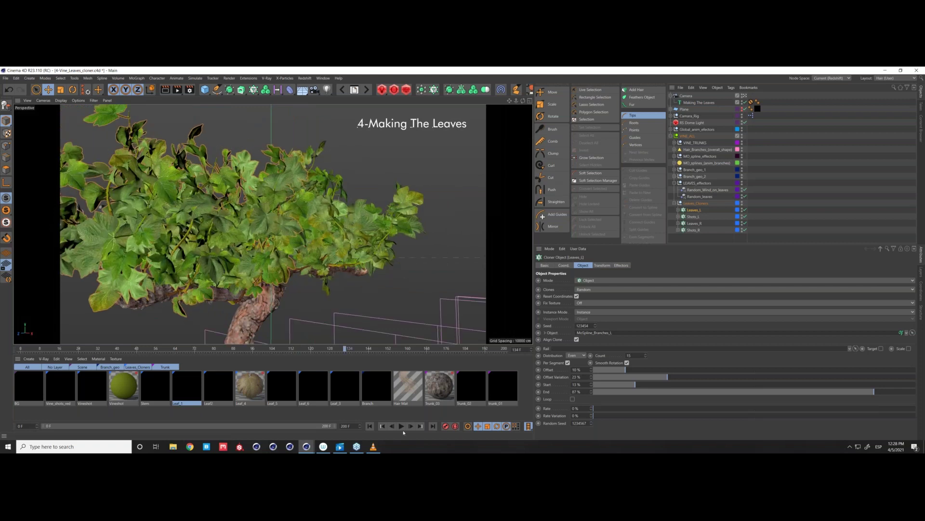
{"action": "key", "text": "F8"}
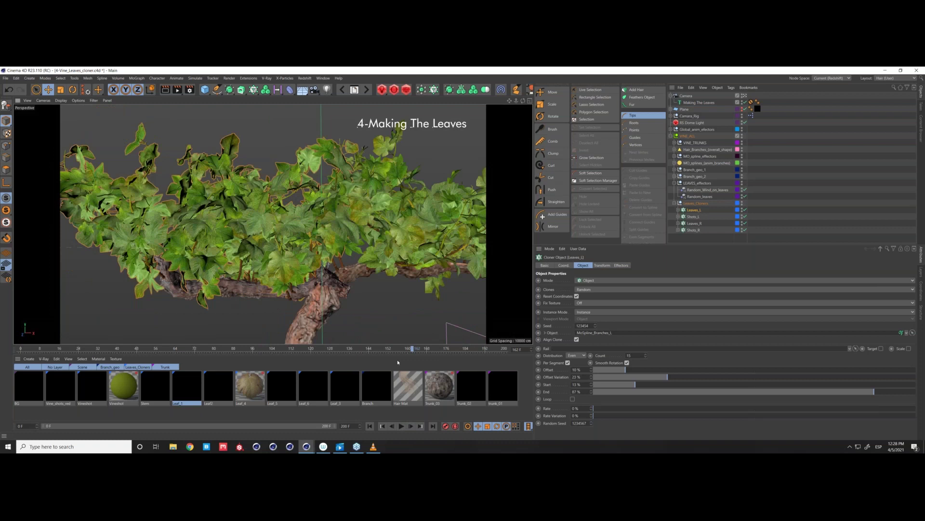
{"action": "mouse_move", "coordinate": [395, 350]}
{"action": "left_mouse_down"}
{"action": "mouse_move", "coordinate": [386, 350]}
{"action": "mouse_move", "coordinate": [450, 352]}
{"action": "mouse_move", "coordinate": [396, 349]}
{"action": "left_mouse_up"}
{"action": "left_click", "coordinate": [674, 203]}
{"action": "left_click", "coordinate": [670, 129]}
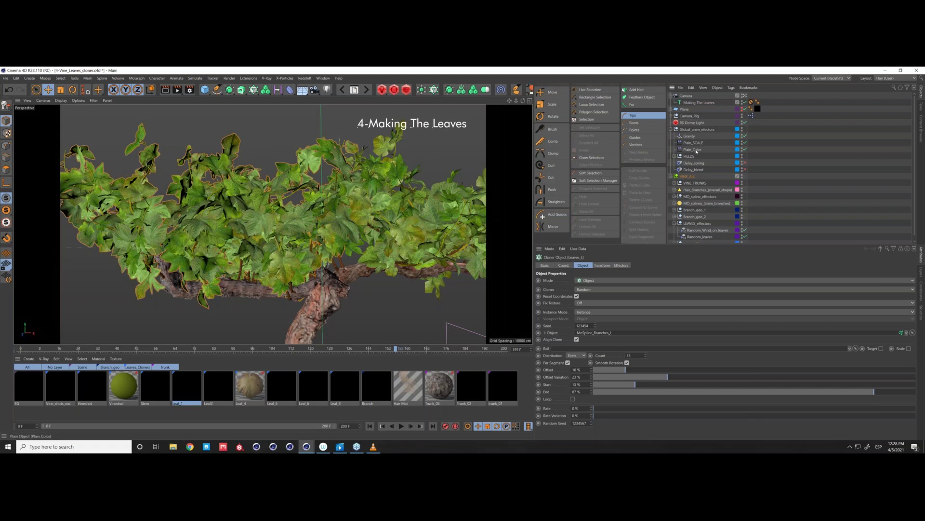
- Rewind the animation to frame 0 and orbit around the sparse young vine
{"action": "right_click_drag", "start_coordinate": [331, 232], "coordinate": [311, 257], "text": "alt"}
{"action": "middle_click_drag", "start_coordinate": [311, 257], "coordinate": [289, 250], "text": "alt"}
{"action": "right_click_drag", "start_coordinate": [289, 249], "coordinate": [296, 255], "text": "alt"}
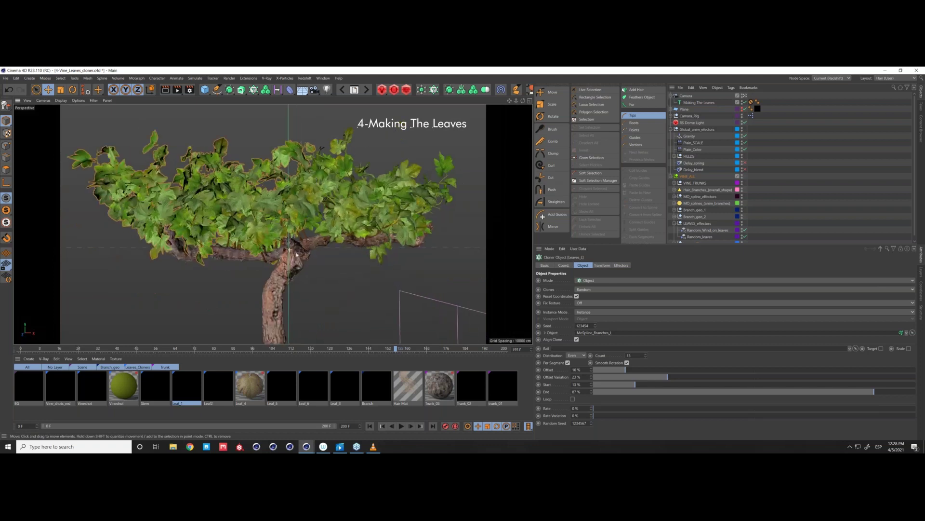
{"action": "left_click_drag", "start_coordinate": [296, 255], "coordinate": [286, 253], "text": "alt"}
{"action": "middle_click_drag", "start_coordinate": [303, 251], "coordinate": [298, 246], "text": "alt"}
{"action": "left_click_drag", "start_coordinate": [299, 245], "coordinate": [291, 245], "text": "alt"}
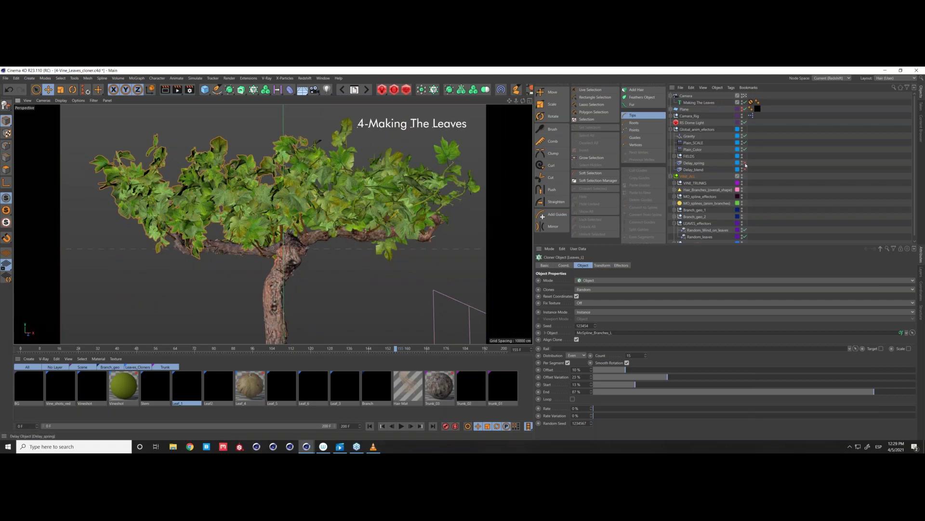
{"action": "left_click", "coordinate": [370, 426]}
{"action": "left_click_drag", "start_coordinate": [305, 332], "coordinate": [266, 248], "text": "alt"}
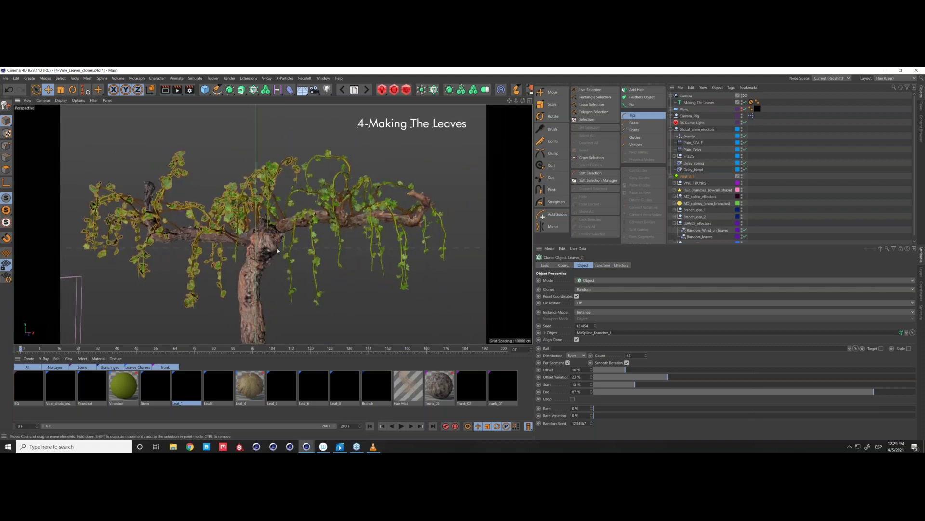
- Deselect everything and play the growth animation, stopping at frame 134
{"action": "left_click", "coordinate": [780, 214]}
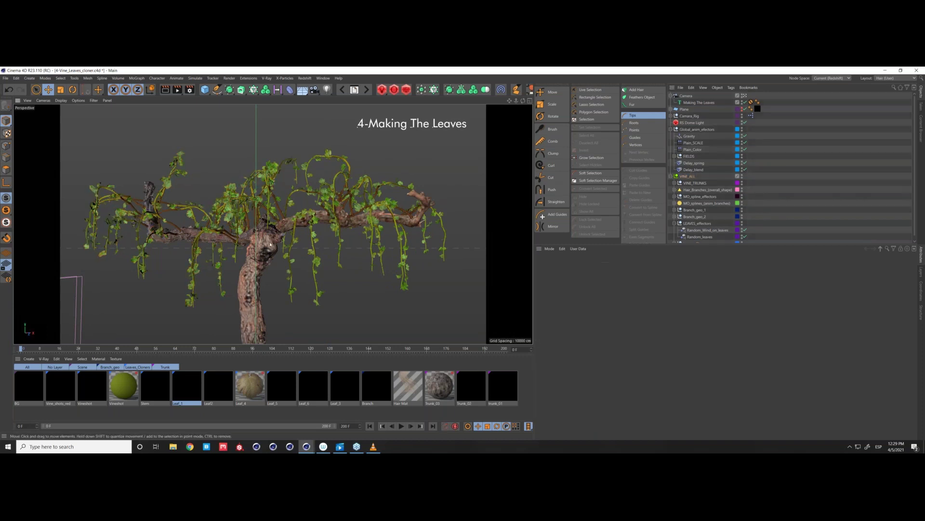
{"action": "middle_click_drag", "start_coordinate": [270, 244], "coordinate": [259, 243], "text": "alt"}
{"action": "left_click_drag", "start_coordinate": [258, 250], "coordinate": [100, 228], "text": "alt"}
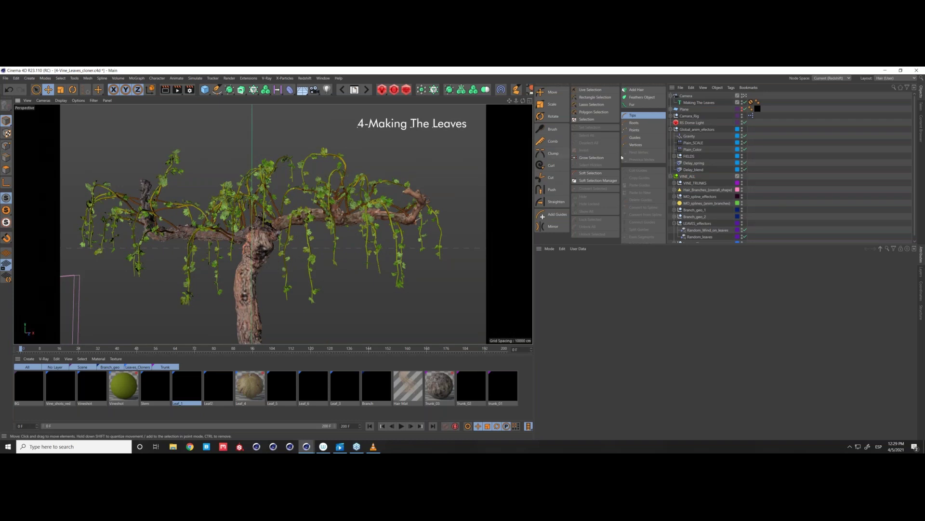
{"action": "left_click", "coordinate": [401, 426]}
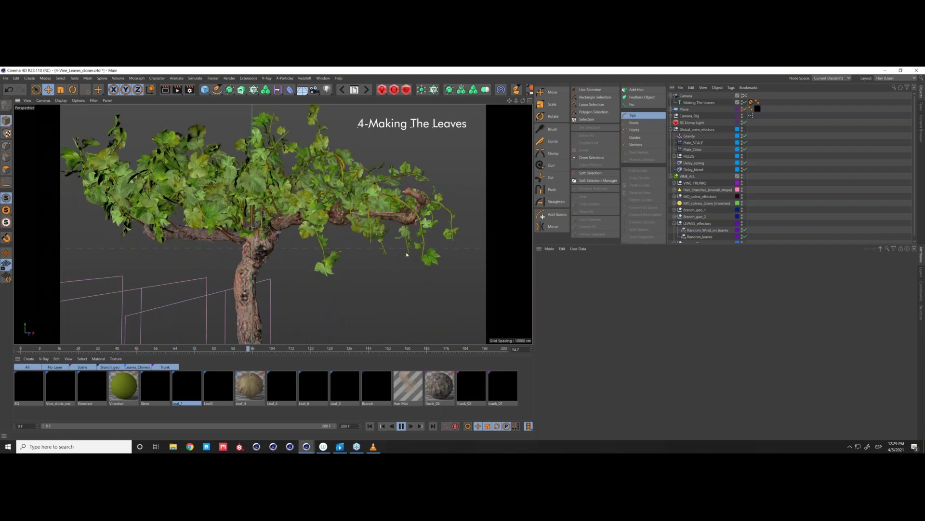
{"action": "left_click", "coordinate": [401, 426]}
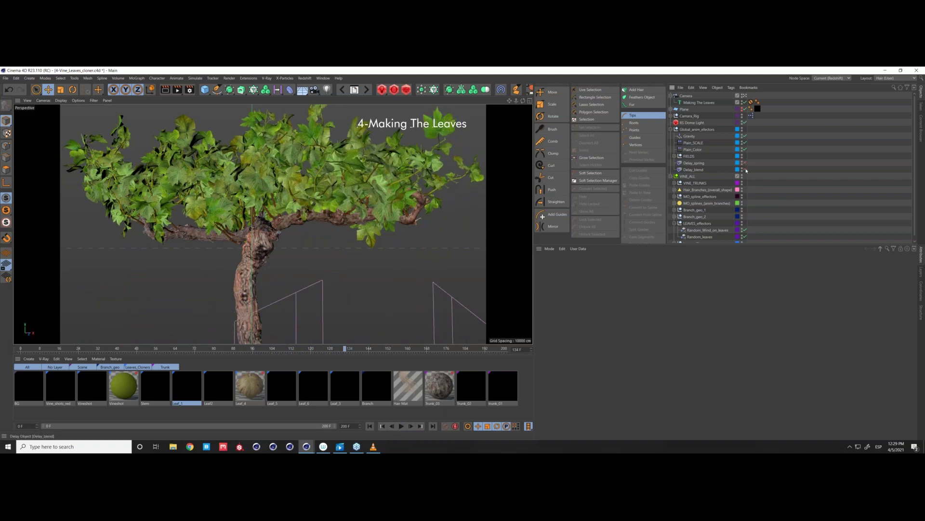
- Disable the Delay_blend effector and orbit in on the leafy vine
{"action": "left_click", "coordinate": [745, 171]}
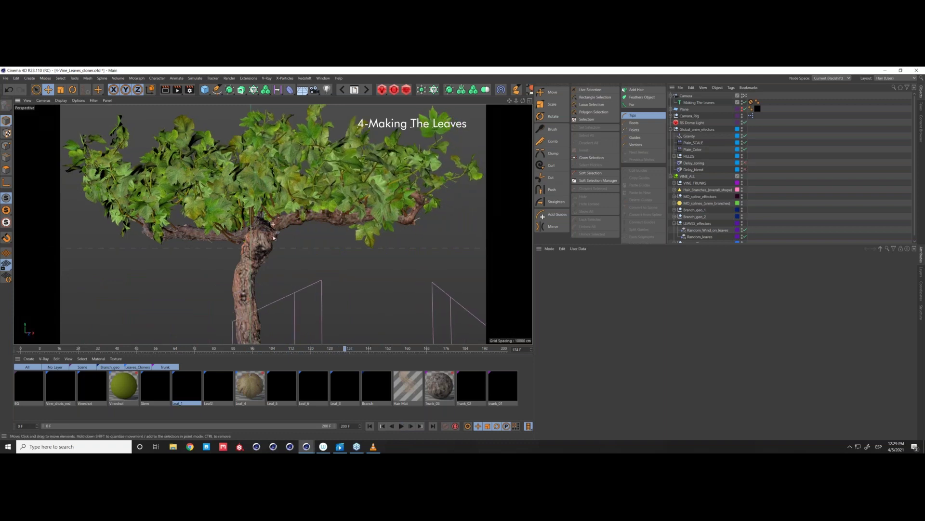
{"action": "left_click_drag", "start_coordinate": [273, 237], "coordinate": [261, 267], "text": "alt"}
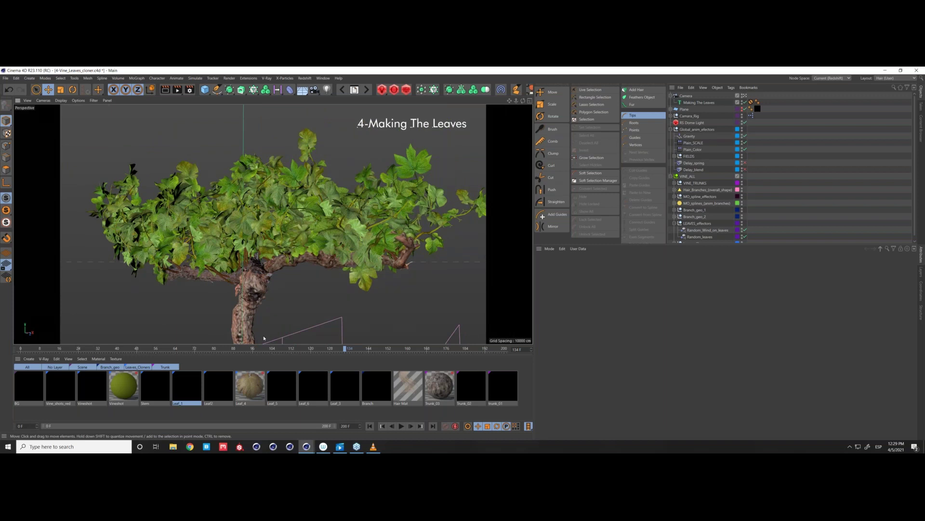
{"action": "mouse_move", "coordinate": [257, 272]}
{"action": "left_mouse_down", "text": "alt"}
{"action": "mouse_move", "coordinate": [273, 270]}
{"action": "mouse_move", "coordinate": [263, 273]}
{"action": "left_mouse_up", "text": "alt"}
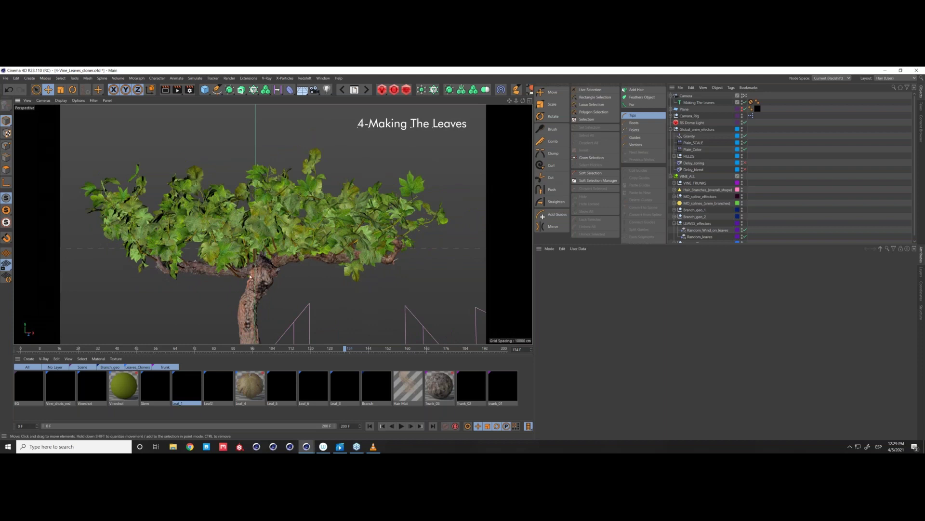
{"action": "left_click_drag", "start_coordinate": [267, 278], "coordinate": [286, 284], "text": "alt"}
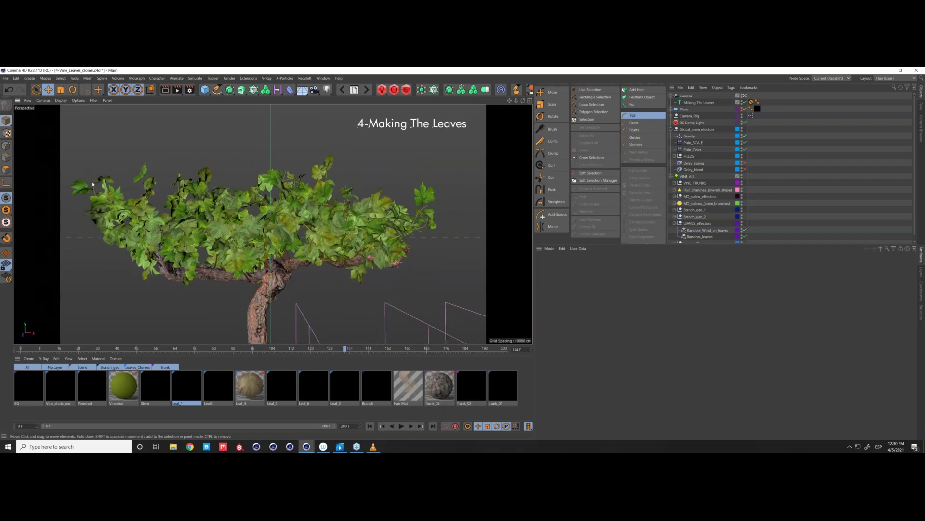
{"action": "middle_click_drag", "start_coordinate": [124, 193], "coordinate": [197, 196], "text": "alt"}
- Jump to frame 200, select Hair_ROOT_1 and make the Hair layer visible
{"action": "right_click_drag", "start_coordinate": [197, 197], "coordinate": [456, 334], "text": "alt"}
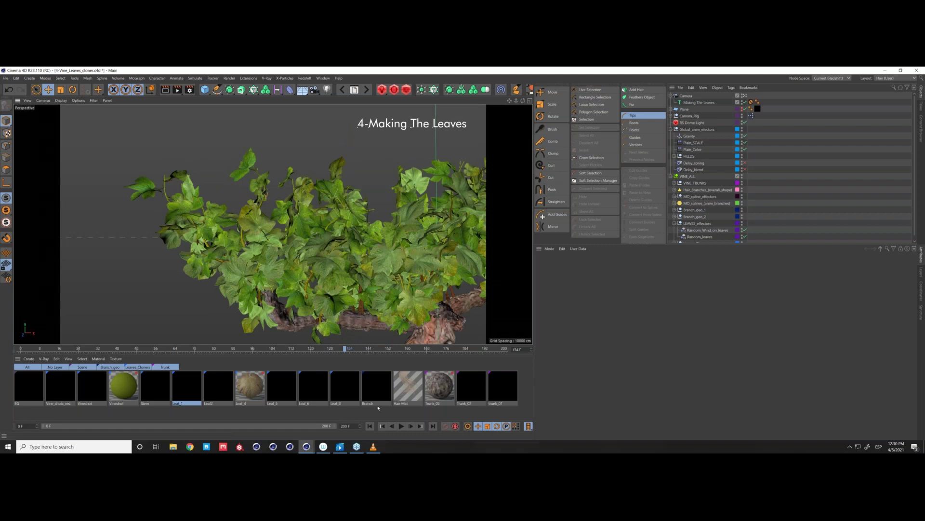
{"action": "left_click", "coordinate": [433, 426]}
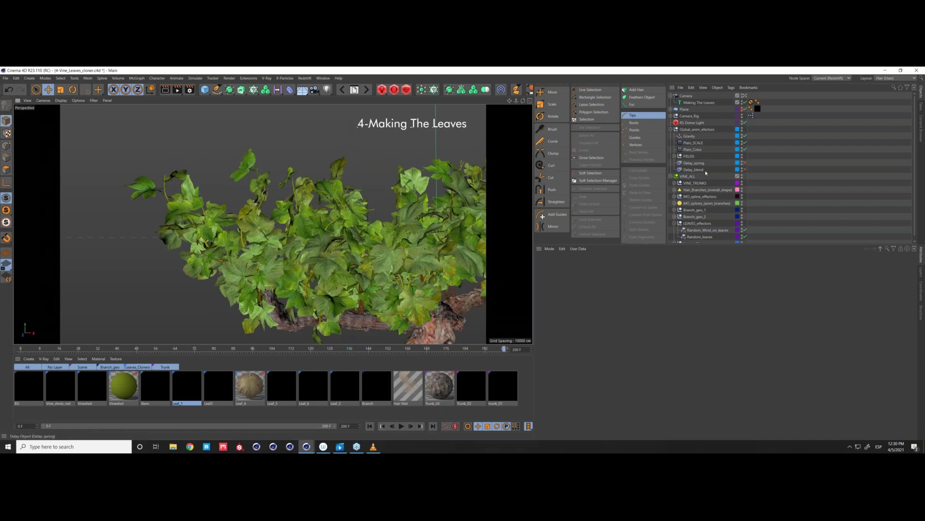
{"action": "left_click", "coordinate": [674, 190]}
{"action": "left_click", "coordinate": [703, 197]}
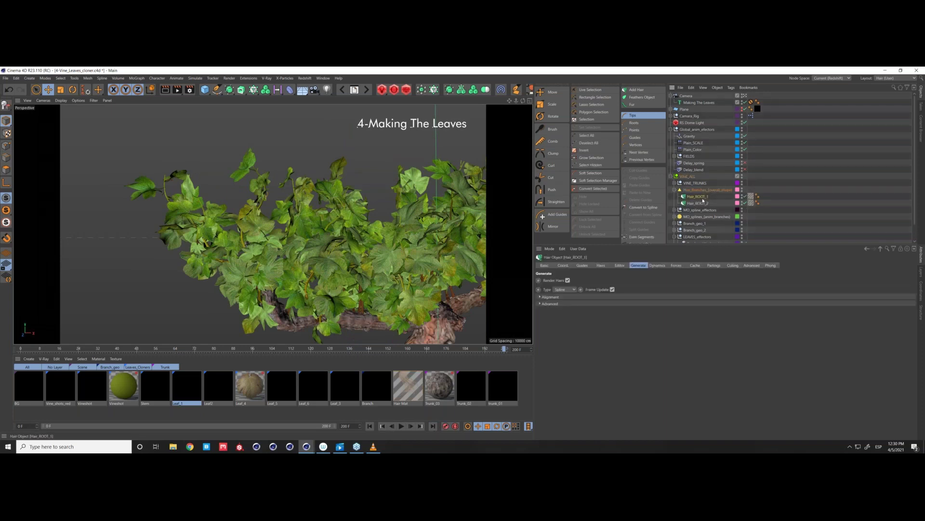
{"action": "left_click", "coordinate": [921, 273]}
{"action": "left_click", "coordinate": [598, 262]}
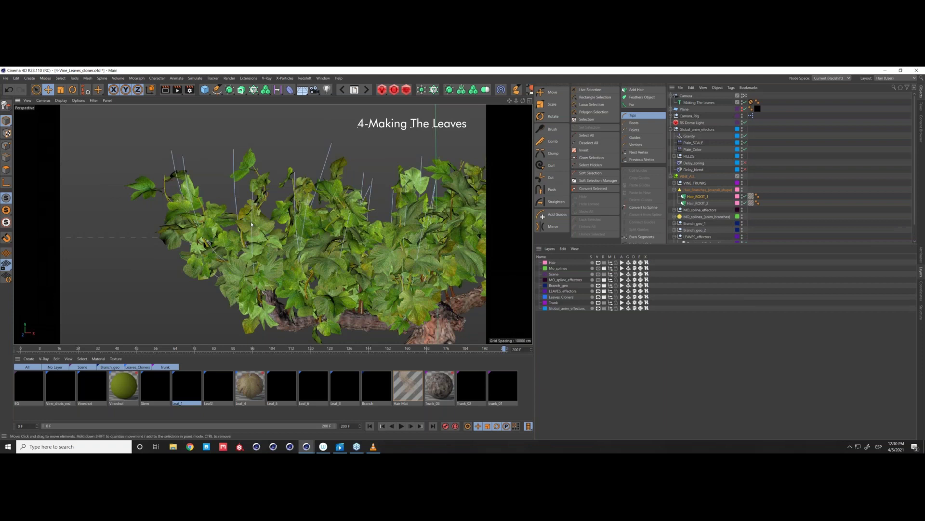
- Live Select the stray upper-left hair guide and delete it with its leafy branch
{"action": "left_click_drag", "start_coordinate": [252, 224], "coordinate": [326, 238], "text": "alt"}
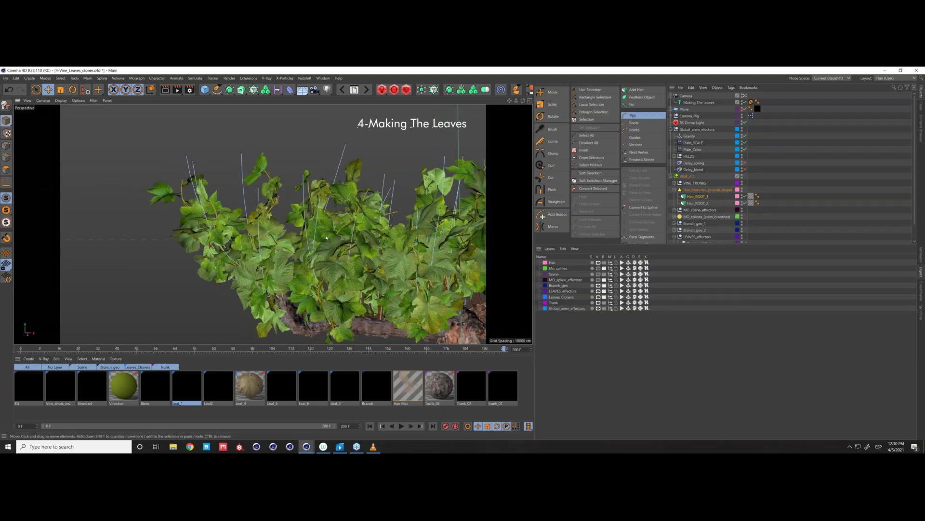
{"action": "middle_click_drag", "start_coordinate": [326, 238], "coordinate": [317, 241], "text": "alt"}
{"action": "left_click", "coordinate": [37, 90]}
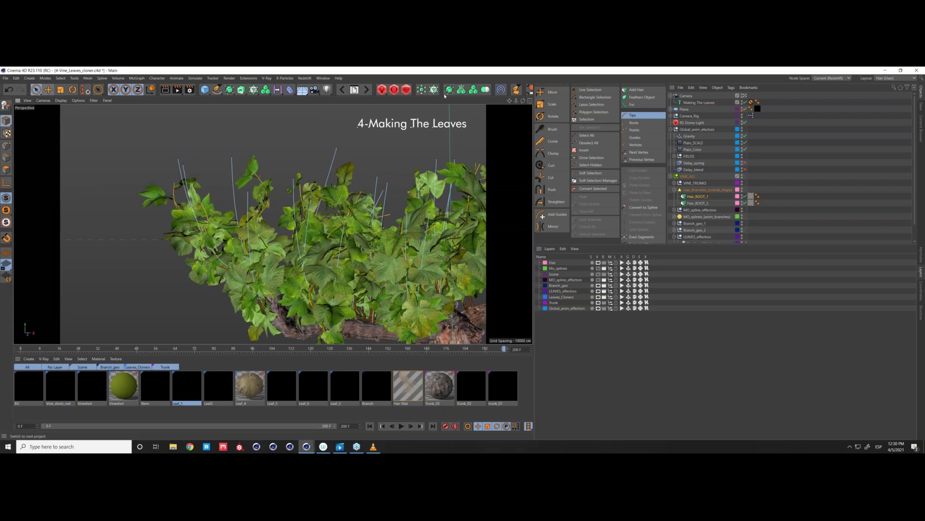
{"action": "left_click", "coordinate": [588, 90]}
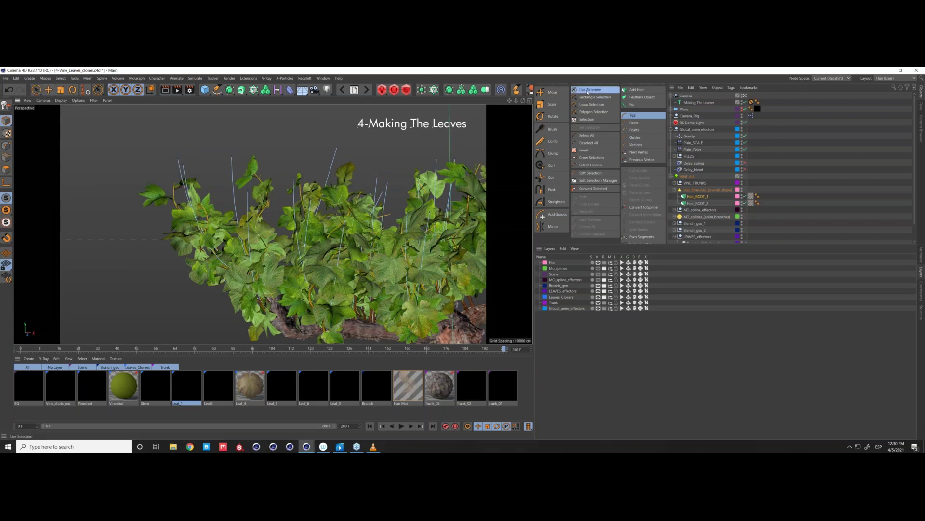
{"action": "left_click", "coordinate": [176, 155]}
{"action": "left_click_drag", "start_coordinate": [174, 174], "coordinate": [205, 189], "text": "alt"}
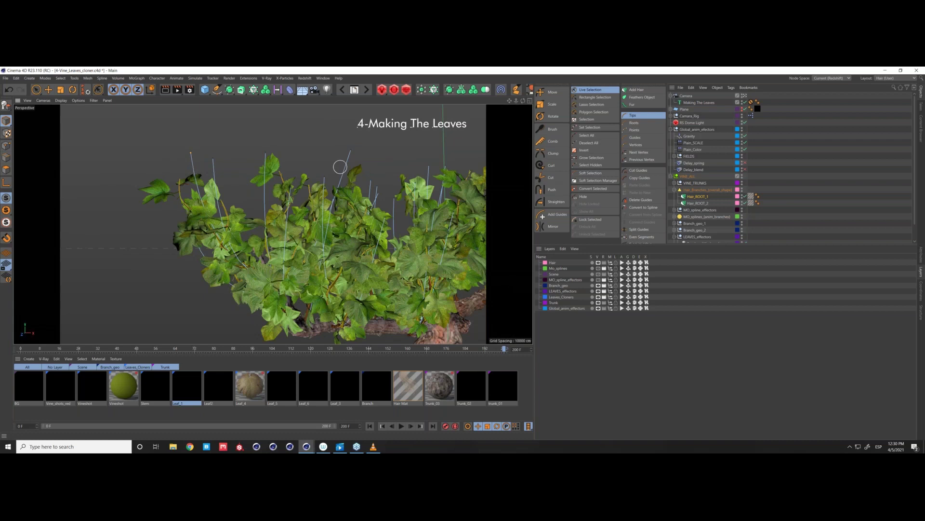
{"action": "left_click", "coordinate": [552, 105]}
{"action": "left_click_drag", "start_coordinate": [226, 263], "coordinate": [154, 204]}
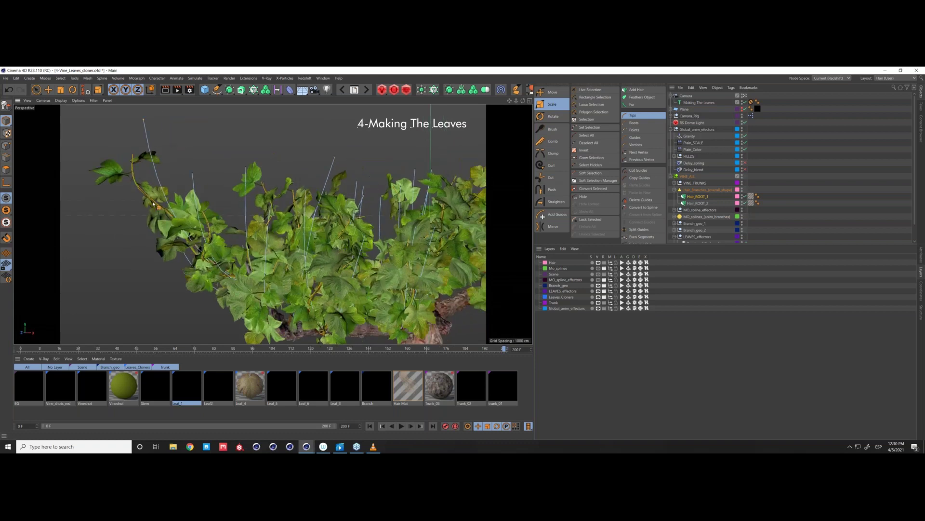
{"action": "key", "text": "Delete"}
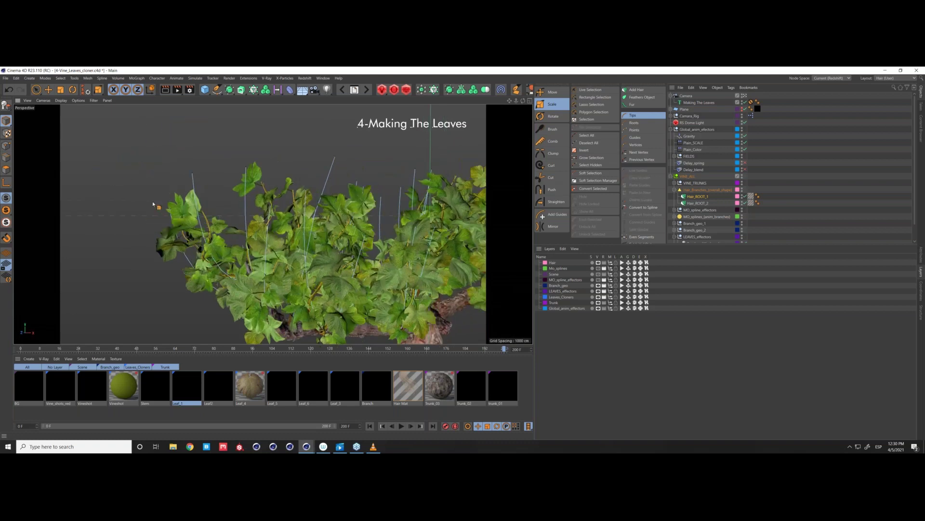
- Zoom in to inspect the remaining bark-textured branches and mature leaves
{"action": "scroll", "coordinate": [275, 258], "scroll_direction": "down", "scroll_amount": 4}
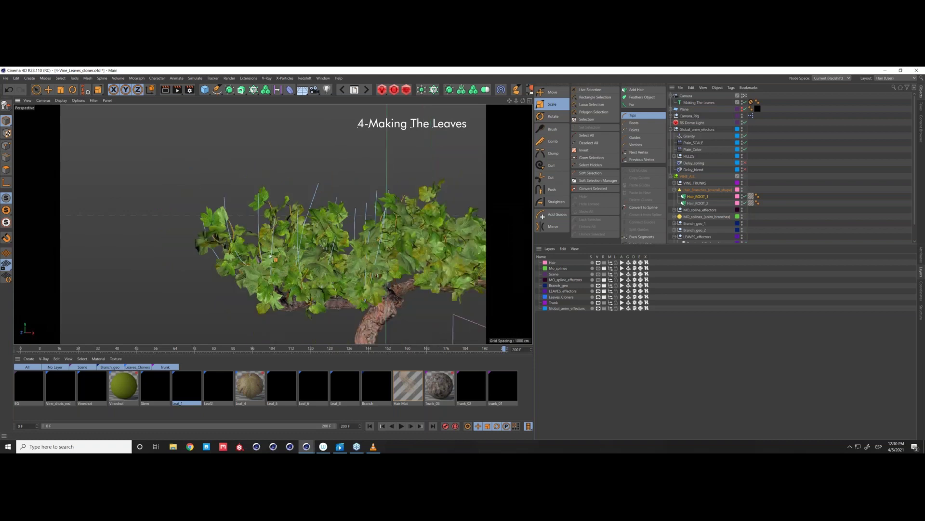
{"action": "middle_click_drag", "start_coordinate": [275, 263], "coordinate": [262, 251], "text": "alt"}
{"action": "right_click_drag", "start_coordinate": [306, 268], "coordinate": [334, 257], "text": "alt"}
{"action": "left_click_drag", "start_coordinate": [328, 265], "coordinate": [307, 268], "text": "alt"}
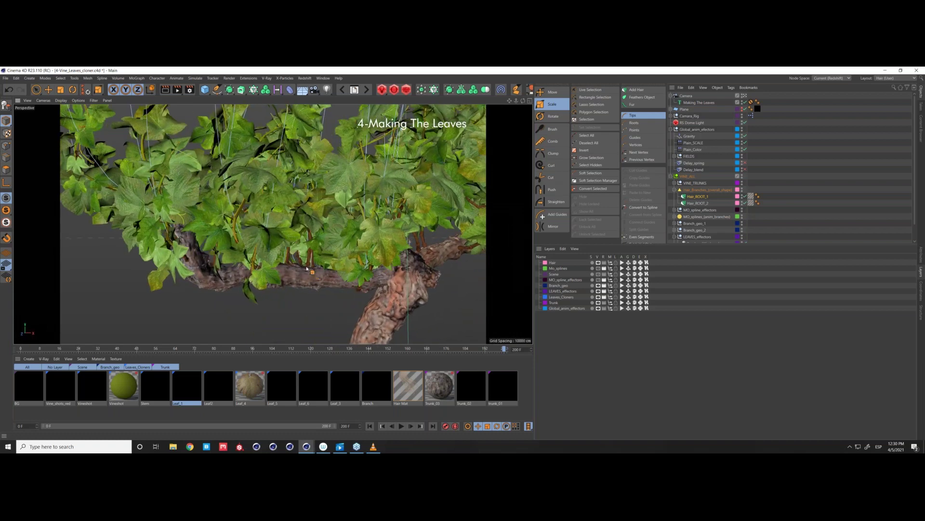
{"action": "right_click_drag", "start_coordinate": [307, 269], "coordinate": [308, 274], "text": "alt"}
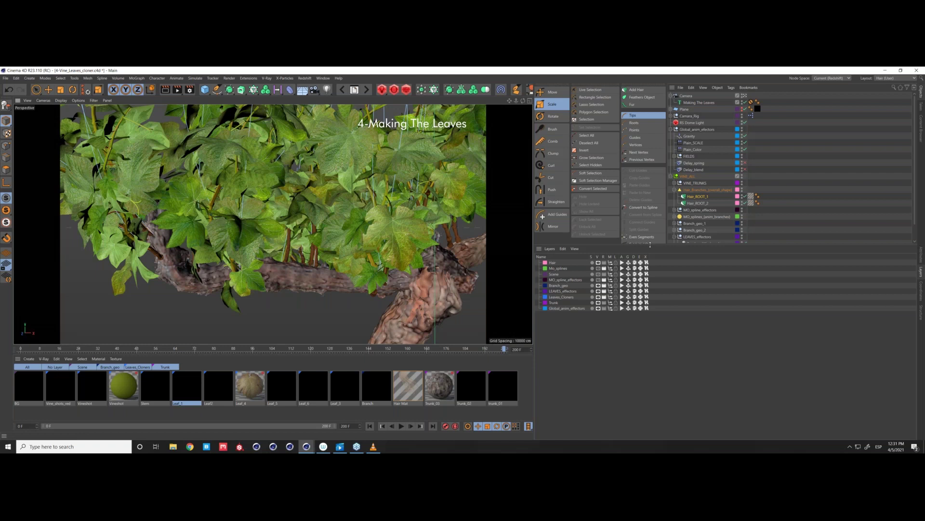
{"action": "left_click_drag", "start_coordinate": [601, 245], "coordinate": [600, 261]}
- Add single hair guides one at a time on the branch, with the new-guide count set to 1
{"action": "left_click", "coordinate": [566, 214]}
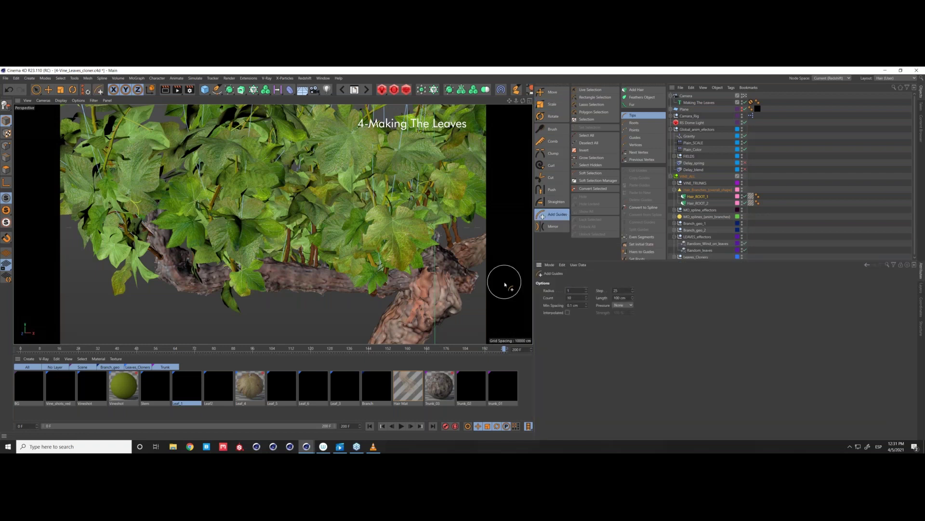
{"action": "left_click", "coordinate": [622, 291]}
{"action": "double_click", "coordinate": [576, 298]}
{"action": "type", "text": "1"}
{"action": "scroll", "coordinate": [292, 270], "scroll_direction": "up", "scroll_amount": 2}
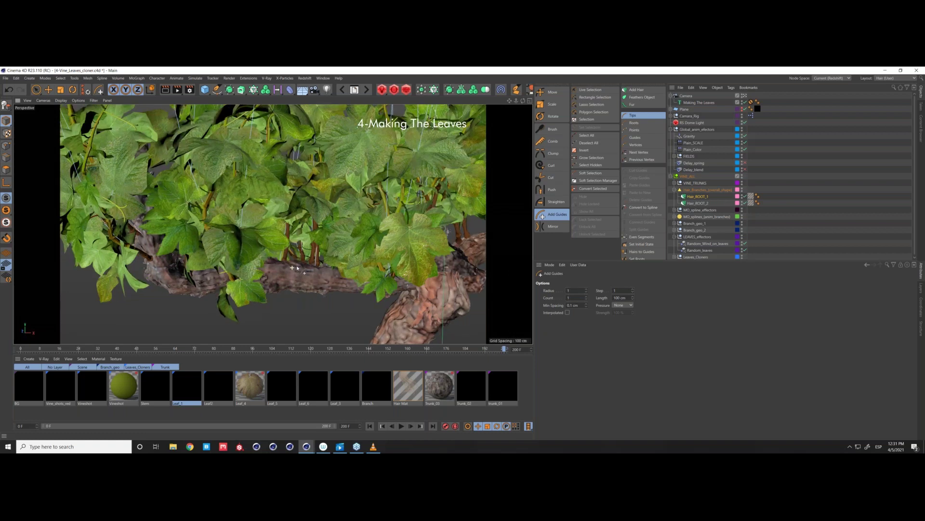
{"action": "left_click", "coordinate": [297, 269]}
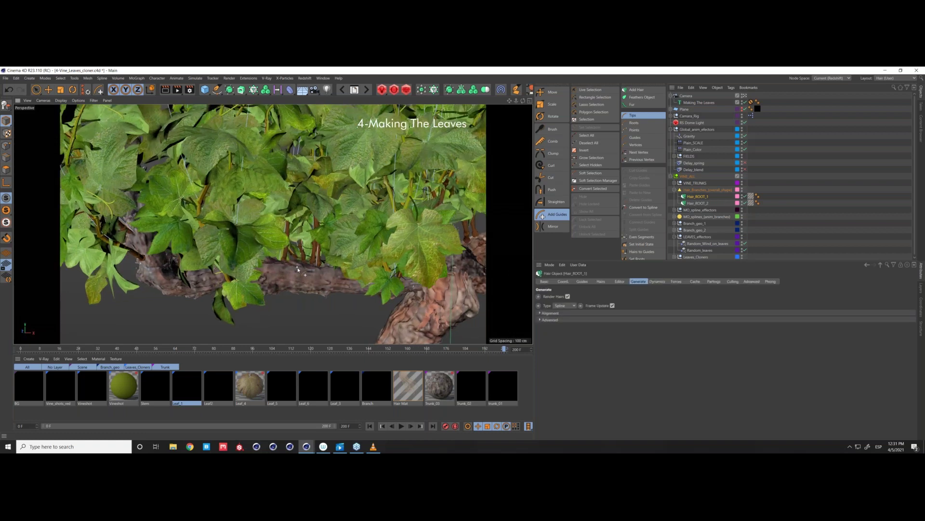
{"action": "scroll", "coordinate": [298, 270], "scroll_direction": "down", "scroll_amount": 2}
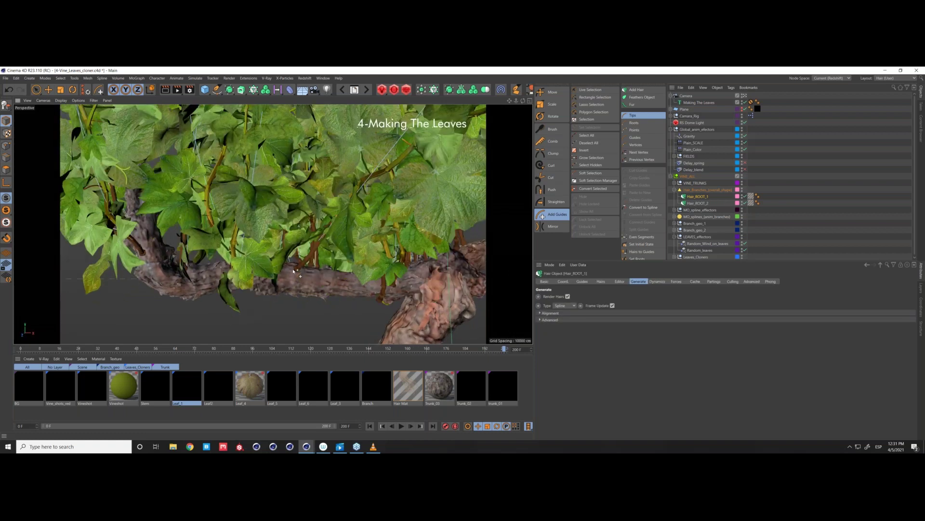
{"action": "left_click_drag", "start_coordinate": [294, 271], "coordinate": [298, 271], "text": "alt"}
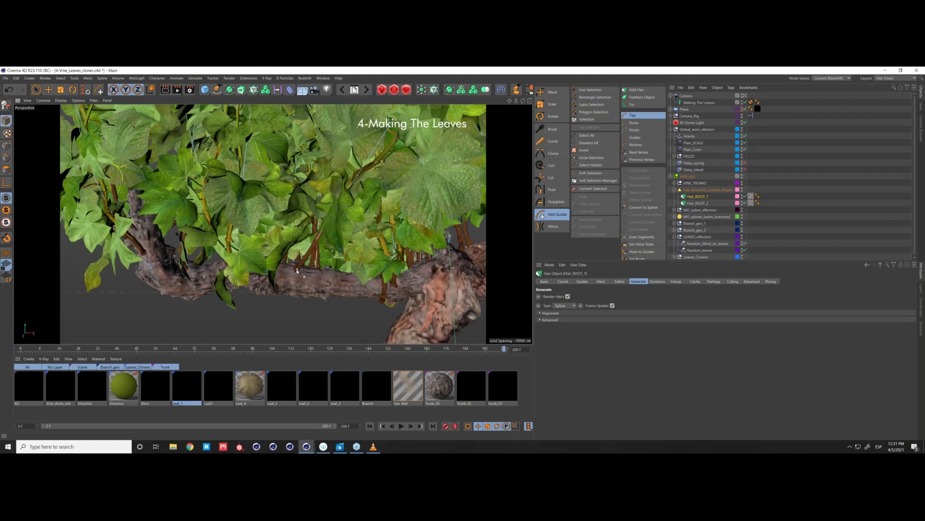
{"action": "left_click", "coordinate": [297, 270]}
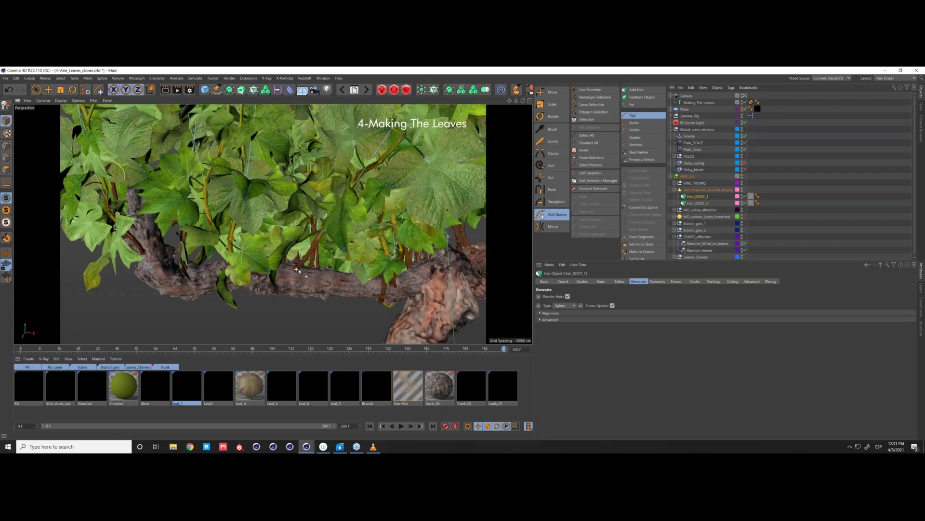
{"action": "left_click", "coordinate": [297, 270]}
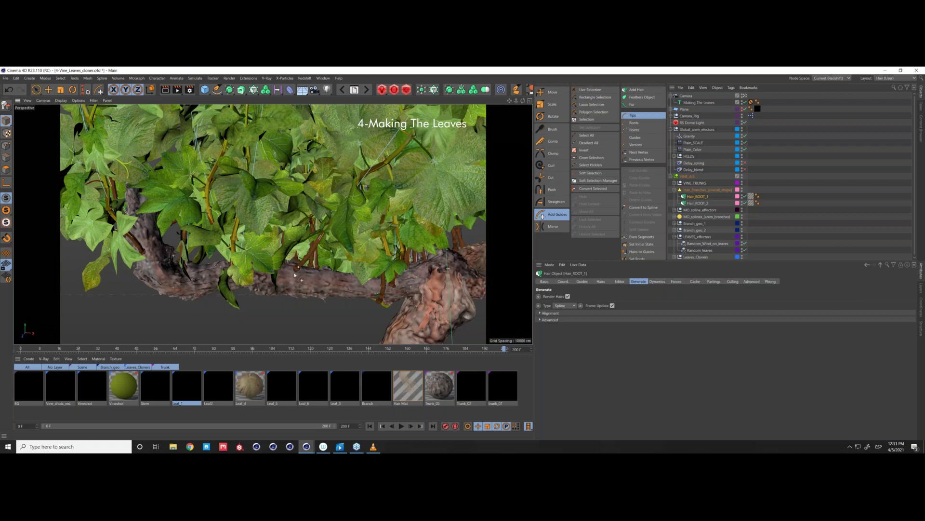
- Pan across the leafy vine and collapse the Hair_Branches and LEAVES_effectors groups
{"action": "scroll", "coordinate": [295, 275], "scroll_direction": "down", "scroll_amount": 2}
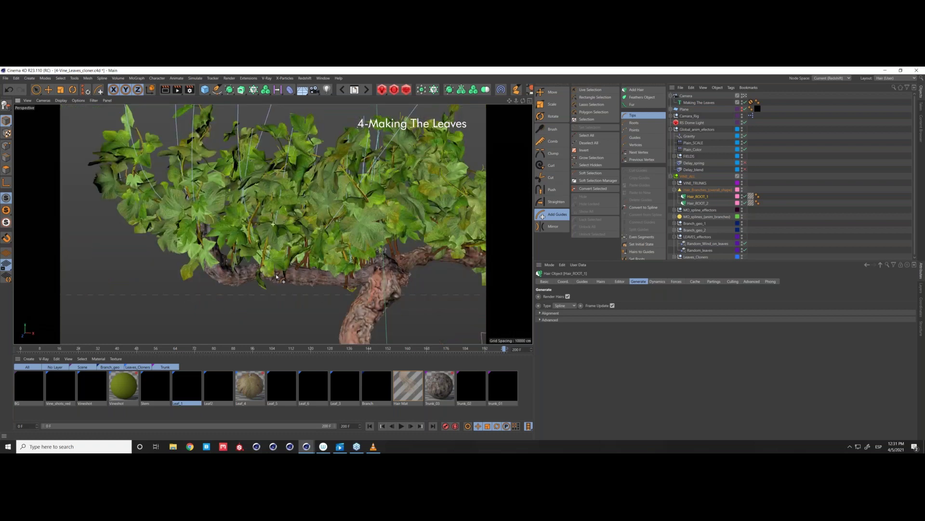
{"action": "left_click_drag", "start_coordinate": [276, 277], "coordinate": [252, 281], "text": "alt"}
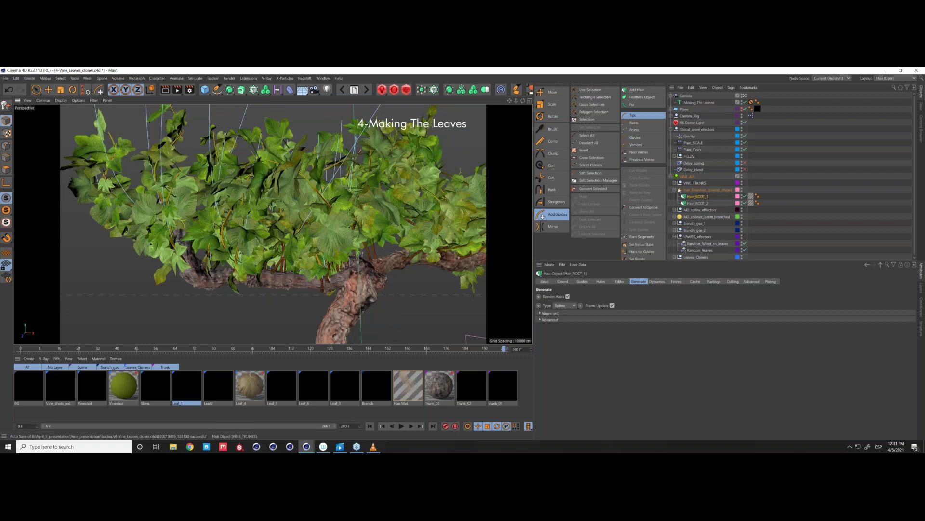
{"action": "left_click_drag", "start_coordinate": [674, 190], "coordinate": [678, 239]}
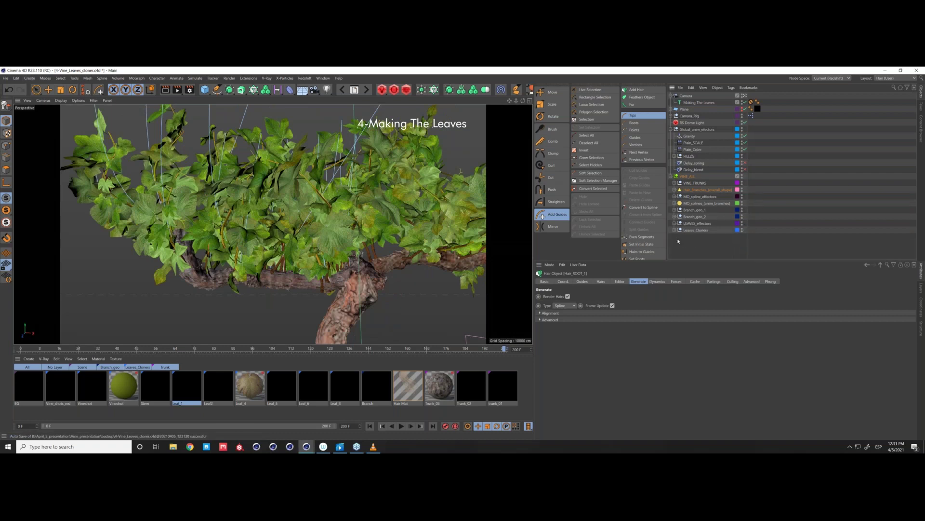
- Set Leaves_L, Shots_L, Leaves_R and Shots_R cloners to Render Instance mode
{"action": "left_click", "coordinate": [678, 241]}
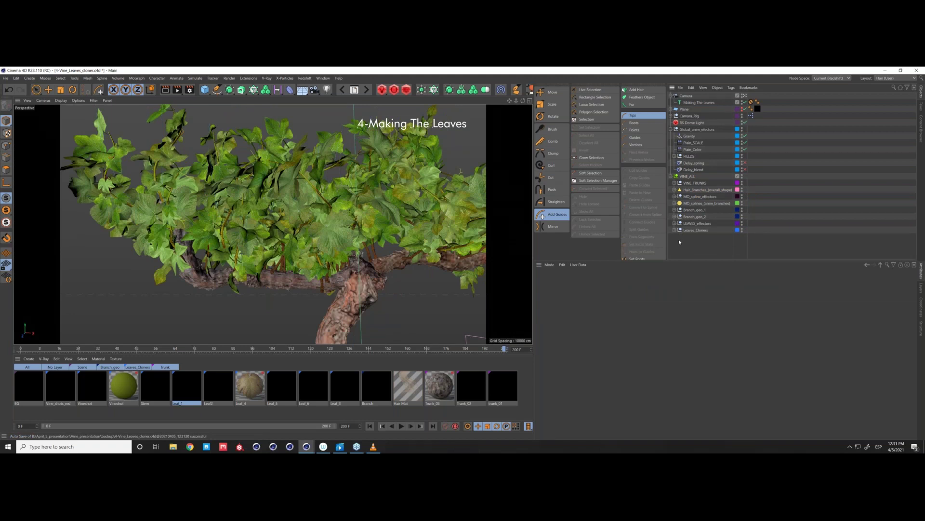
{"action": "left_click_drag", "start_coordinate": [263, 235], "coordinate": [238, 247], "text": "alt"}
{"action": "left_click", "coordinate": [48, 90]}
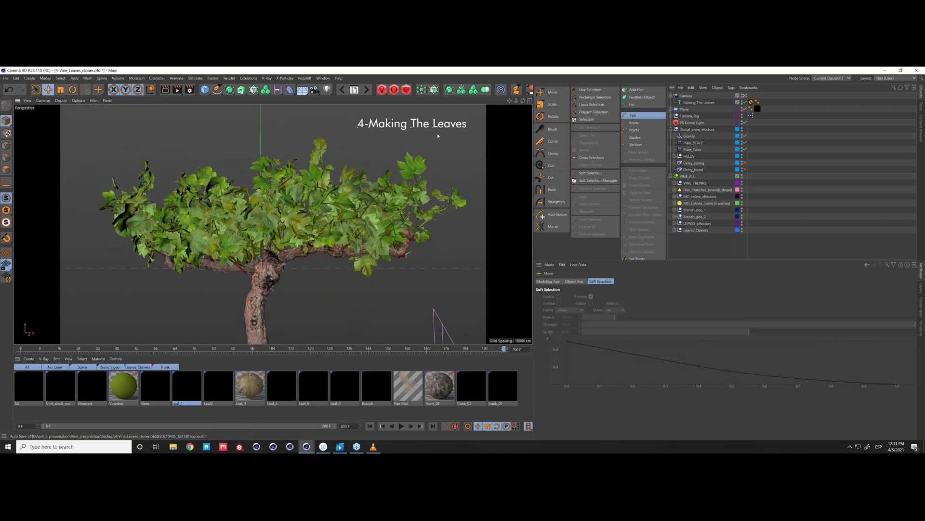
{"action": "left_click", "coordinate": [675, 230]}
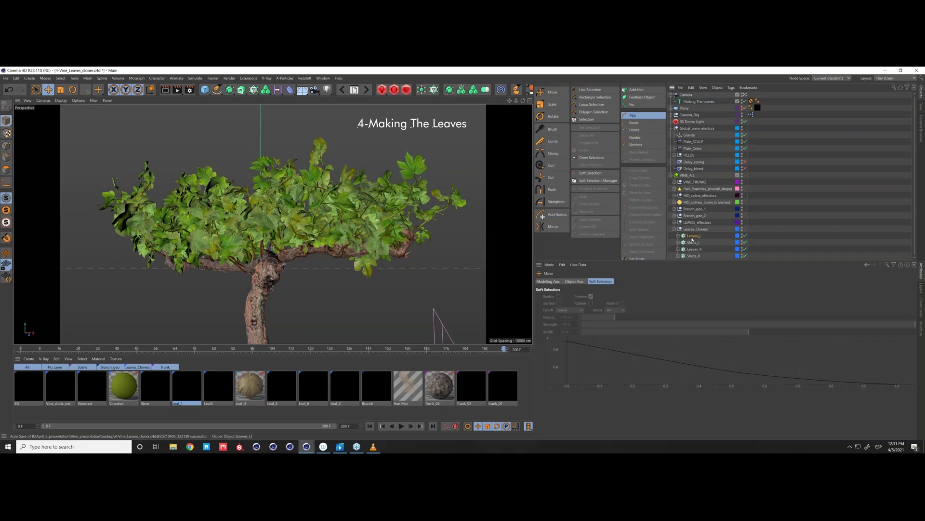
{"action": "left_click", "coordinate": [692, 237]}
{"action": "left_click", "coordinate": [692, 255], "text": "shift"}
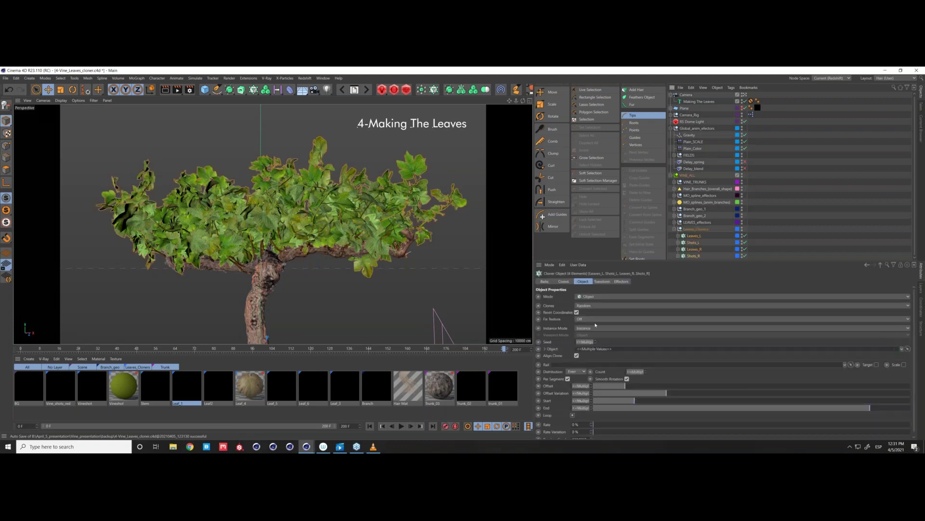
{"action": "left_click", "coordinate": [603, 327]}
{"action": "left_click", "coordinate": [599, 343]}
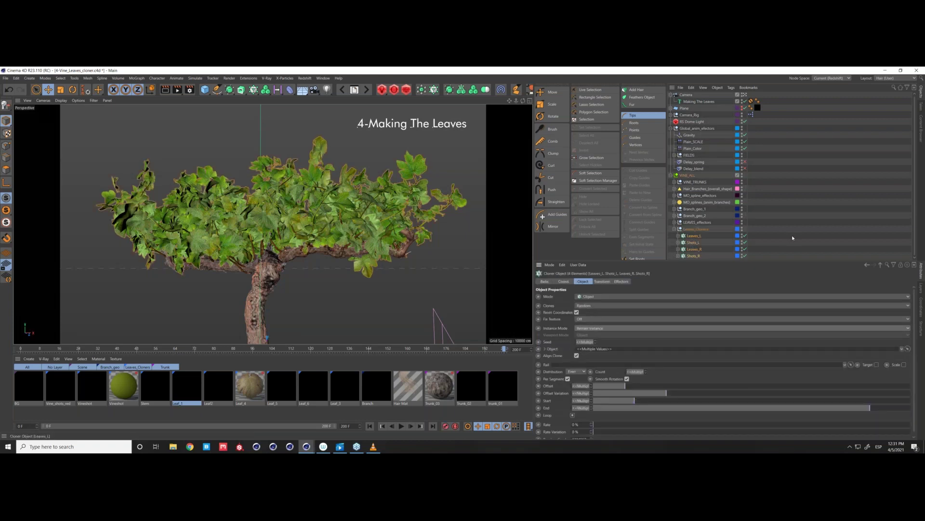
- Collapse Leaves_Cloners and VINE_ALL, select the whole VINE_ALL vine, and zoom out
{"action": "left_click", "coordinate": [675, 230]}
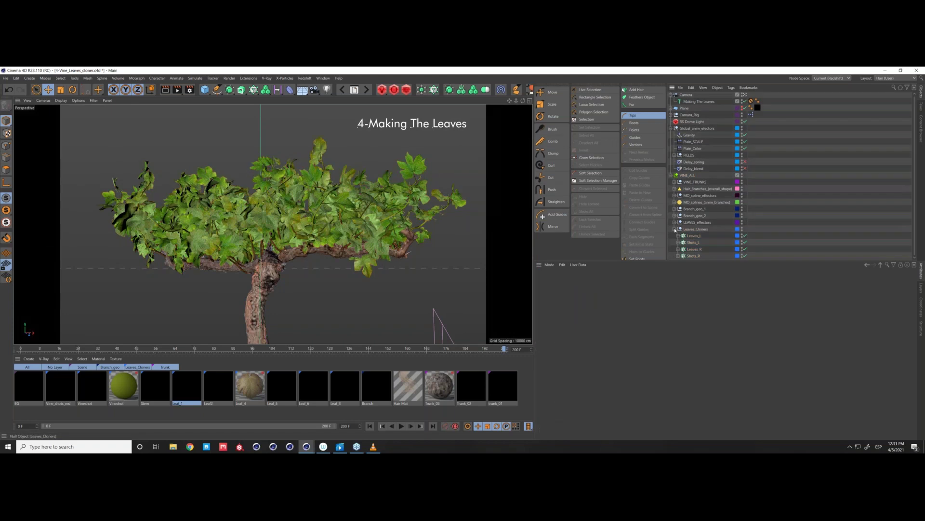
{"action": "left_click", "coordinate": [676, 230]}
{"action": "left_click", "coordinate": [671, 176]}
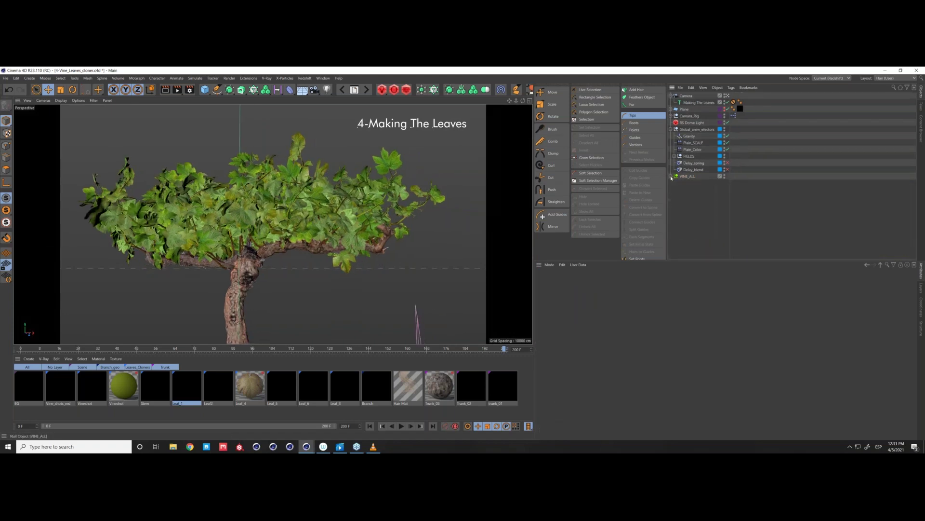
{"action": "left_click", "coordinate": [694, 177]}
{"action": "right_click_drag", "start_coordinate": [316, 227], "coordinate": [193, 189], "text": "alt"}
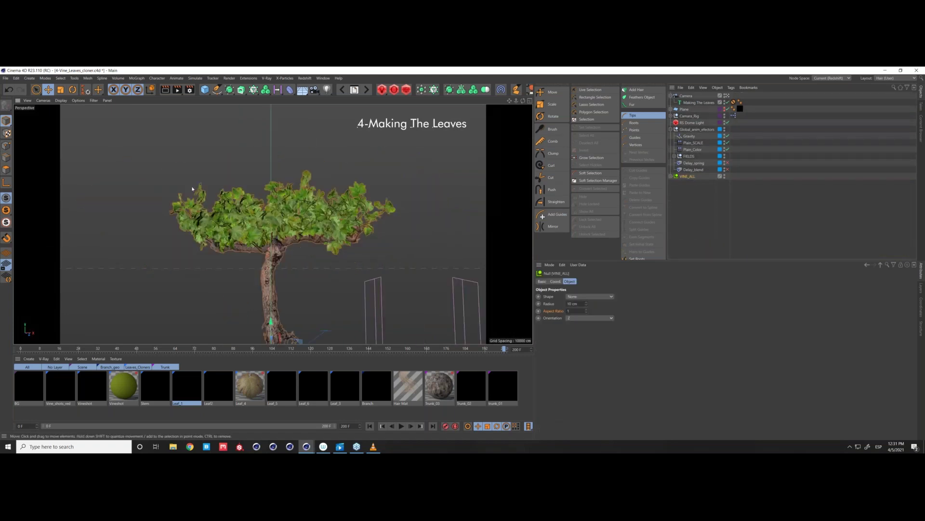
- Copy VINE_ALL to the right along X as VINE_ALL.1, redoing a misplaced first copy
{"action": "key", "text": "e"}
{"action": "middle_click_drag", "start_coordinate": [251, 246], "coordinate": [204, 201], "text": "alt"}
{"action": "left_click_drag", "start_coordinate": [268, 327], "coordinate": [437, 315]}
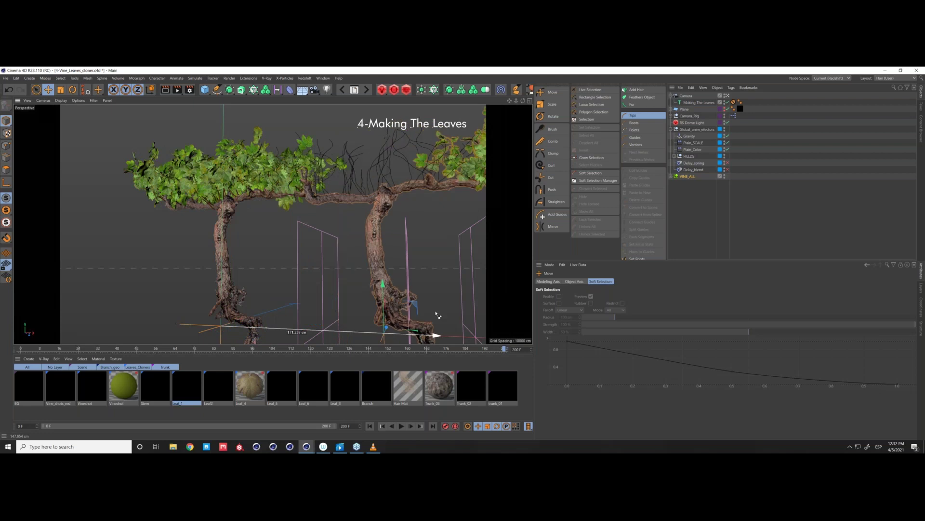
{"action": "key", "text": "ctrl+z"}
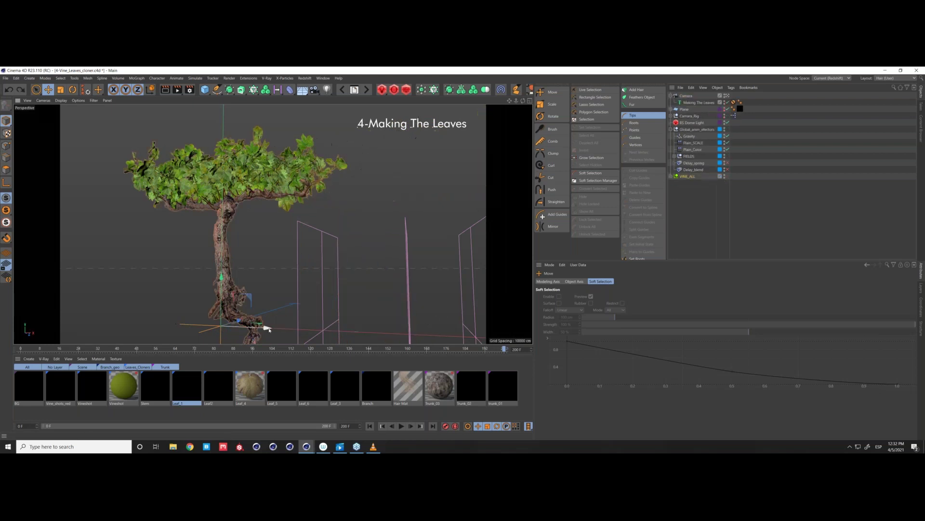
{"action": "left_click_drag", "start_coordinate": [389, 331], "coordinate": [466, 321], "text": "ctrl"}
{"action": "left_click_drag", "start_coordinate": [408, 209], "coordinate": [258, 209], "text": "alt"}
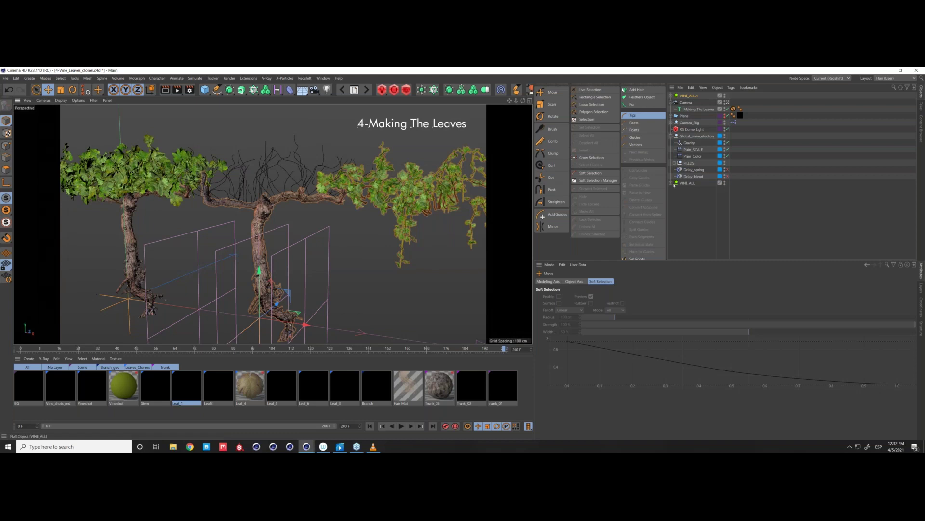
- Move VINE_ALL.1's MO_splines_(anim_branches) null out to the top level of the hierarchy
{"action": "left_click", "coordinate": [670, 95]}
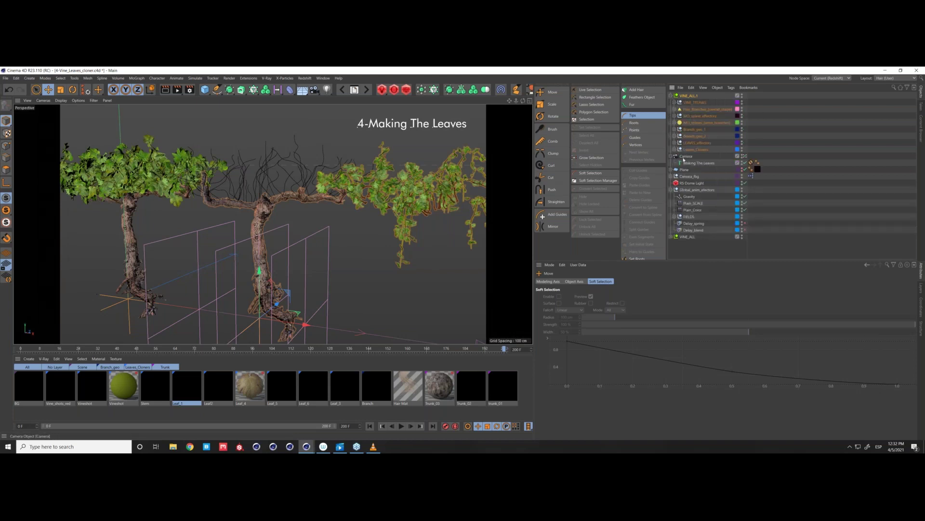
{"action": "left_click", "coordinate": [675, 102]}
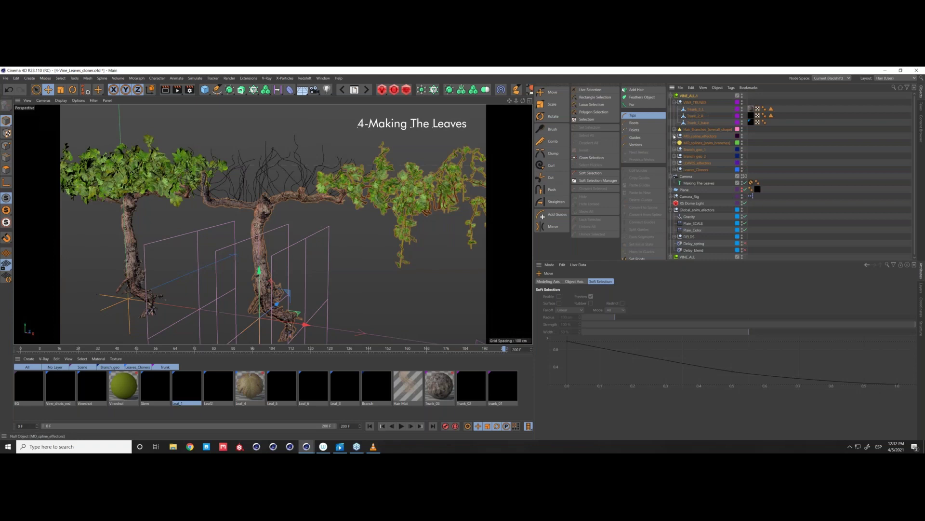
{"action": "left_click", "coordinate": [675, 142]}
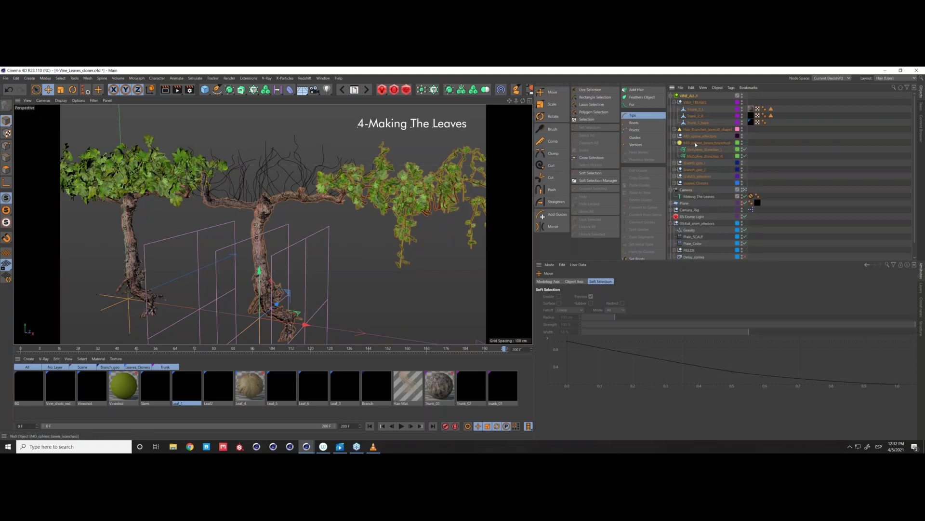
{"action": "left_click", "coordinate": [696, 143]}
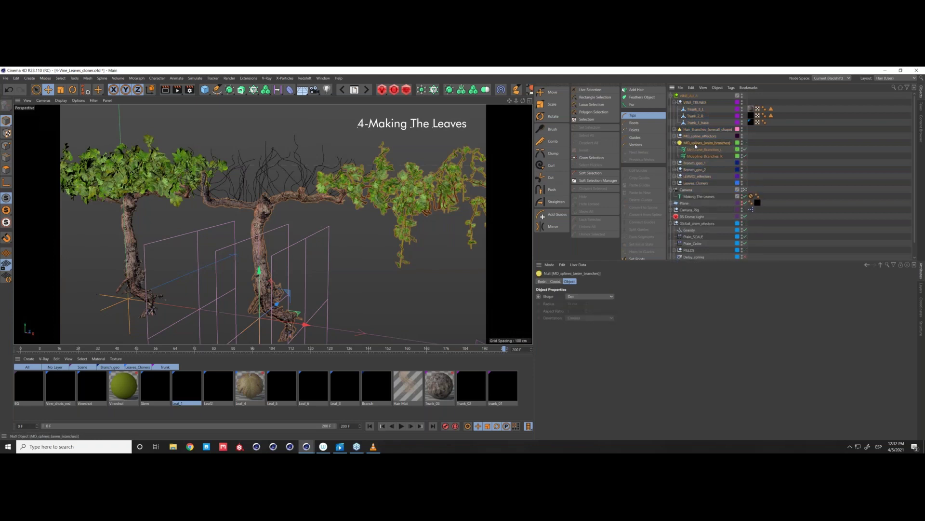
{"action": "left_click", "coordinate": [694, 150]}
{"action": "left_click", "coordinate": [679, 143]}
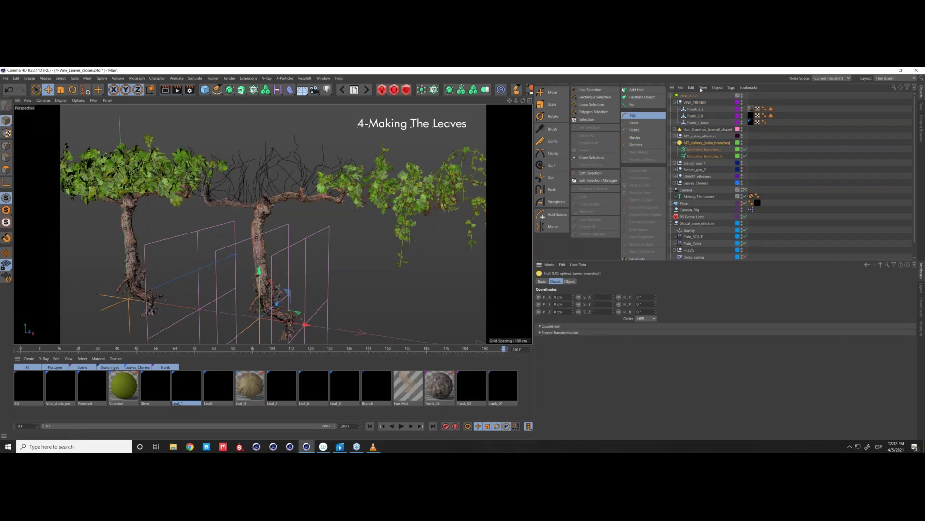
{"action": "left_click_drag", "start_coordinate": [706, 143], "coordinate": [695, 95]}
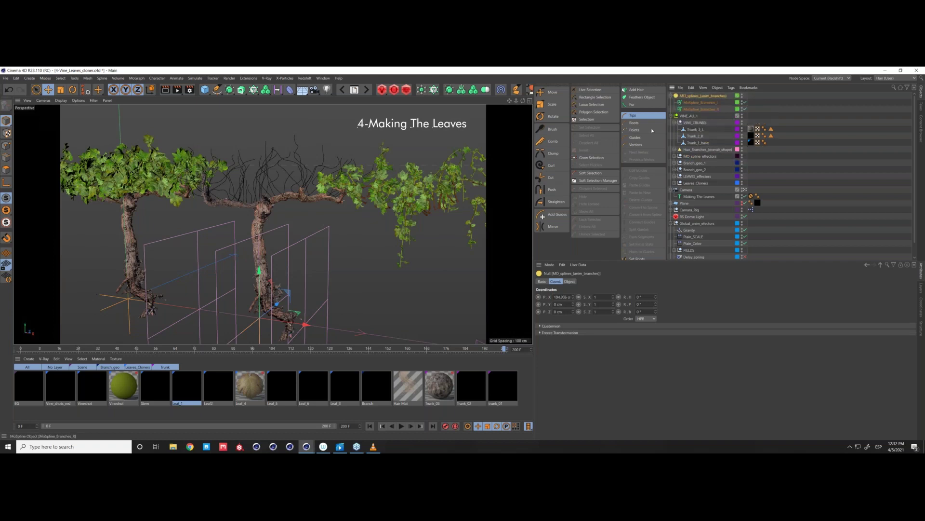
- Reset the null's PSR, place it back inside VINE_ALL.1, and play the growth from frame 0
{"action": "left_click", "coordinate": [87, 90]}
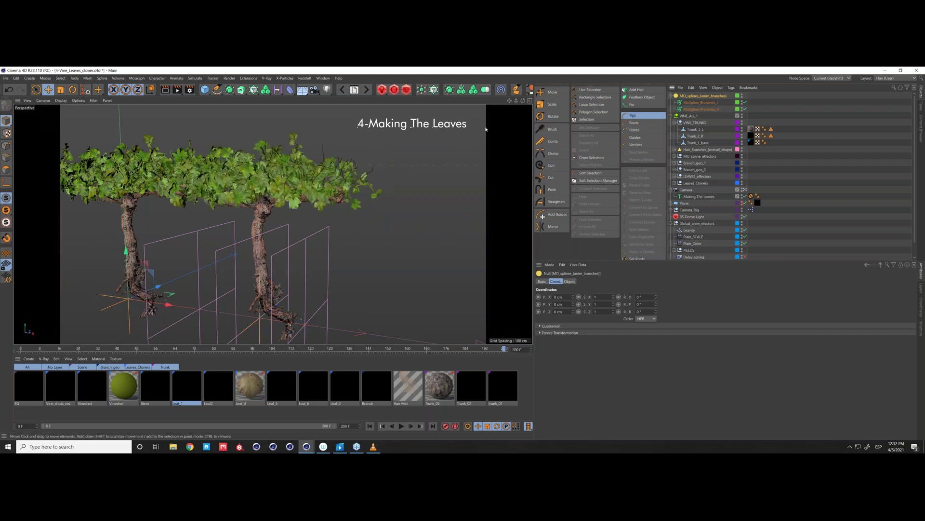
{"action": "left_click_drag", "start_coordinate": [704, 96], "coordinate": [689, 121]}
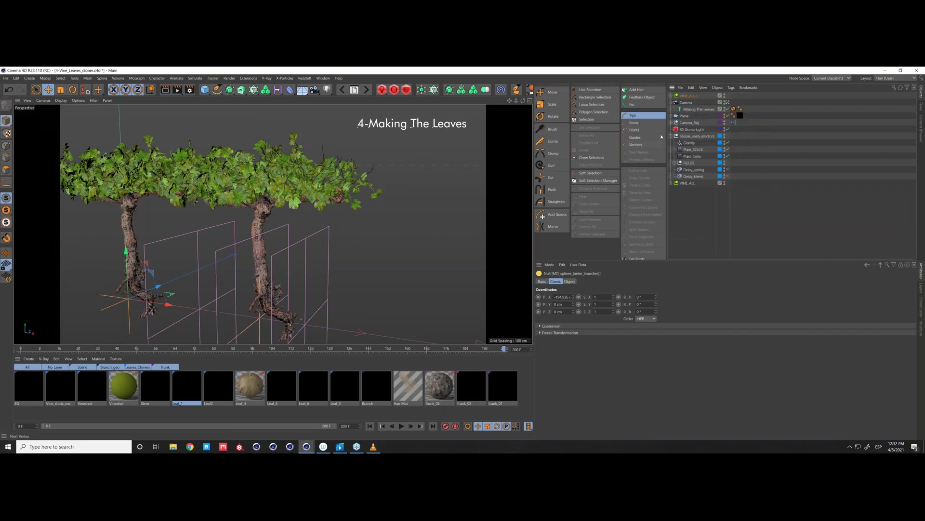
{"action": "left_click", "coordinate": [370, 426]}
{"action": "left_click", "coordinate": [400, 426]}
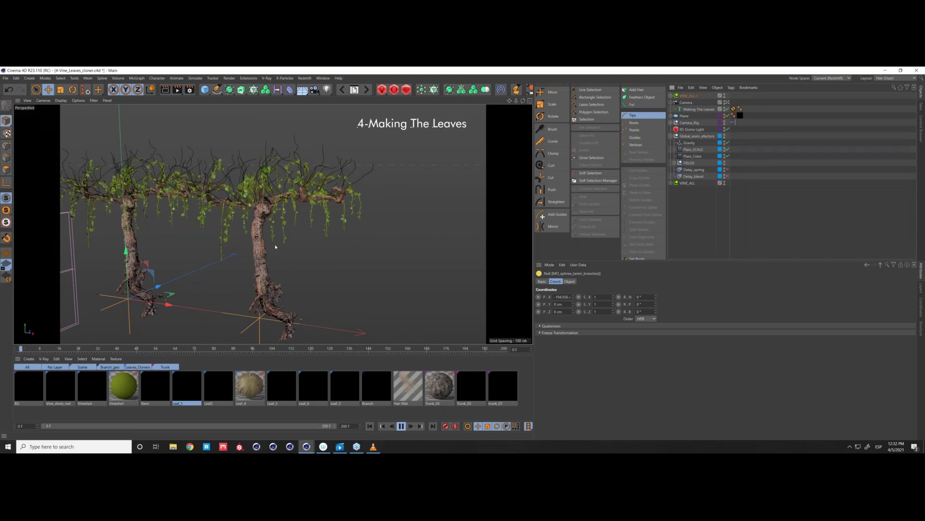
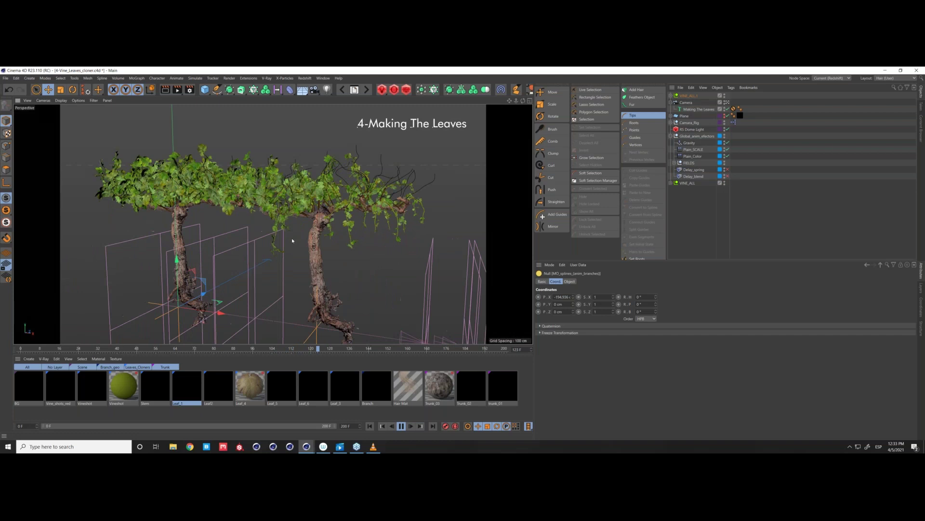
- Play the leaf growth animation, stop it near frame 161, and select VINE_ALL.1
{"action": "left_click", "coordinate": [402, 426]}
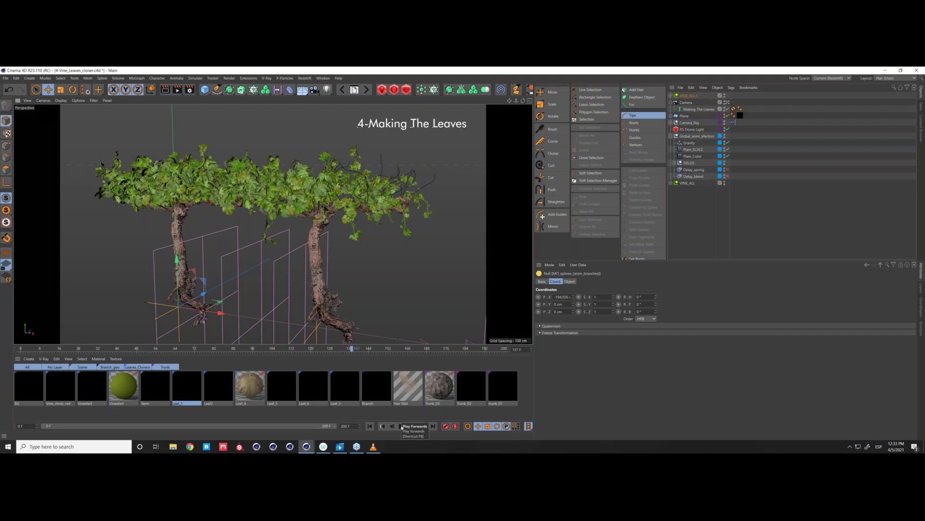
{"action": "left_click", "coordinate": [401, 426]}
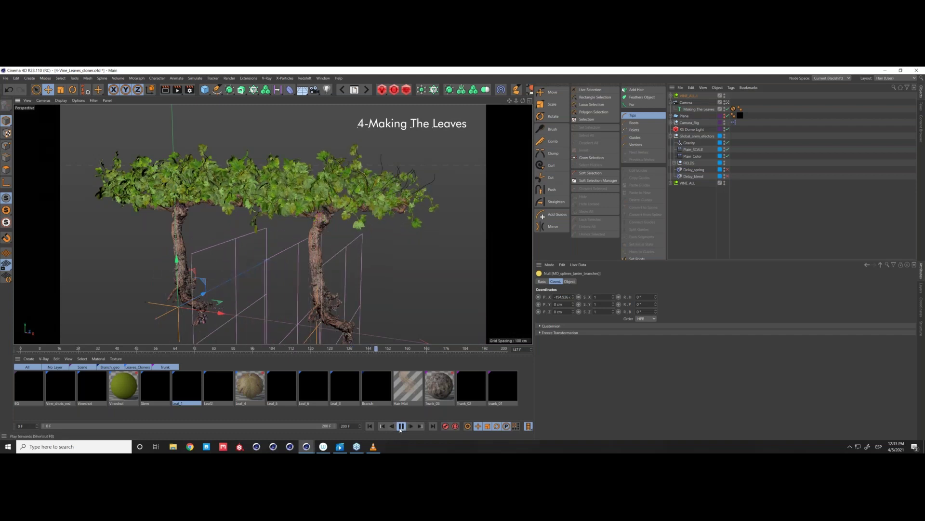
{"action": "left_click", "coordinate": [402, 426]}
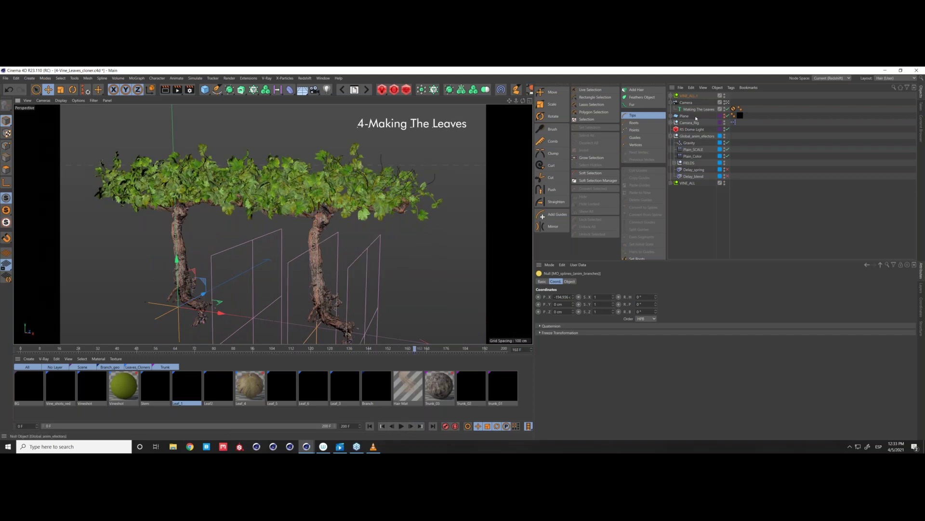
{"action": "left_click", "coordinate": [692, 96]}
- Delete VINE_ALL.1, orbit around the remaining vine, and return to the first frame
{"action": "key", "text": "Delete"}
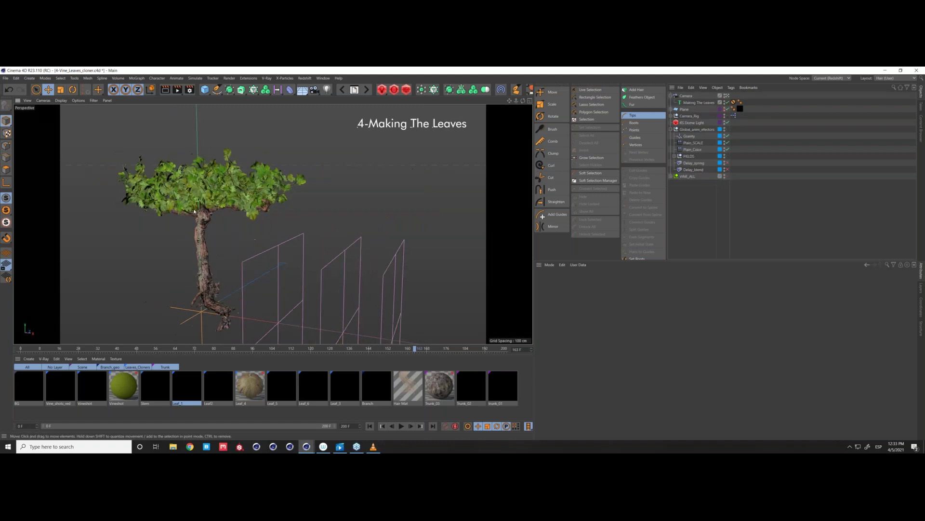
{"action": "scroll", "coordinate": [220, 217], "scroll_direction": "up", "scroll_amount": 3}
{"action": "left_click_drag", "start_coordinate": [219, 217], "coordinate": [308, 226], "text": "alt"}
{"action": "left_click", "coordinate": [369, 426]}
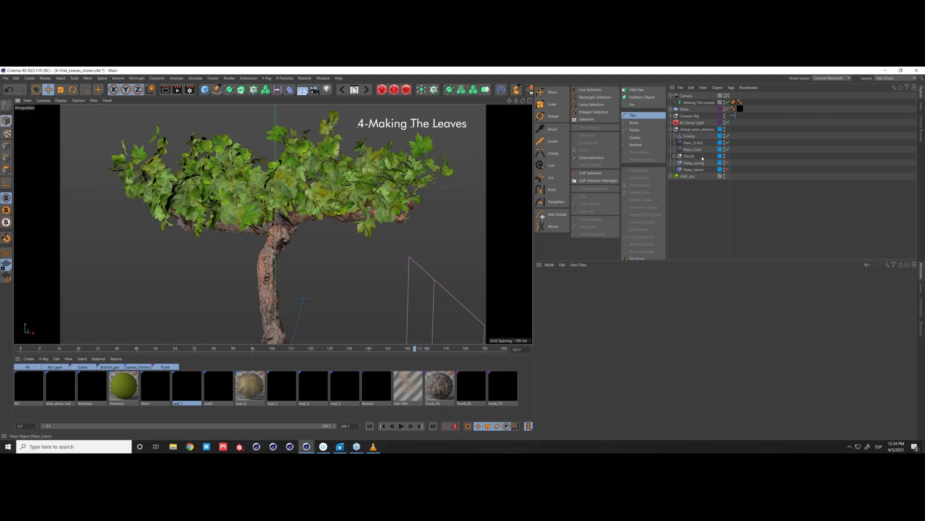
- Expand VINE_ALL, MO_splines and Leaves_Cloners, previewing a lower End value on MoSpline_Branches_L
{"action": "left_click", "coordinate": [670, 177]}
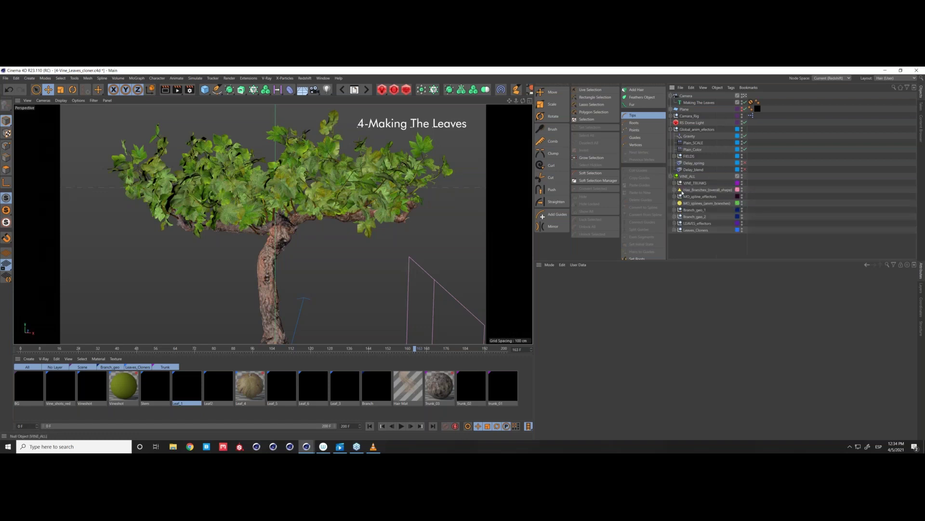
{"action": "left_click", "coordinate": [674, 203]}
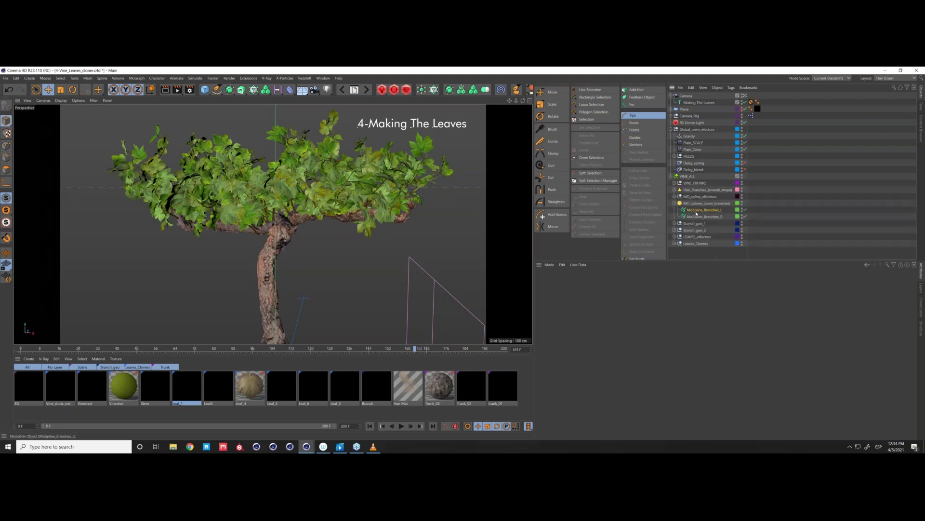
{"action": "left_click", "coordinate": [696, 213]}
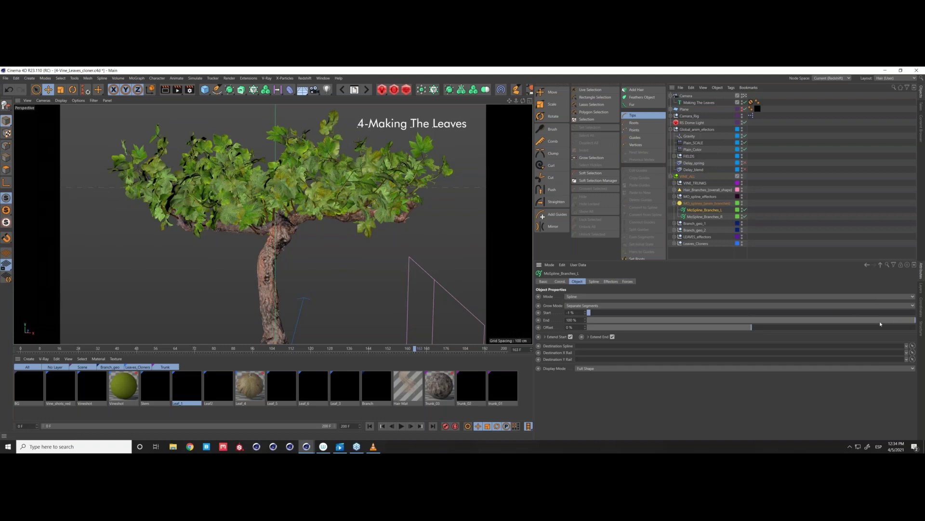
{"action": "left_click_drag", "start_coordinate": [881, 323], "coordinate": [924, 326]}
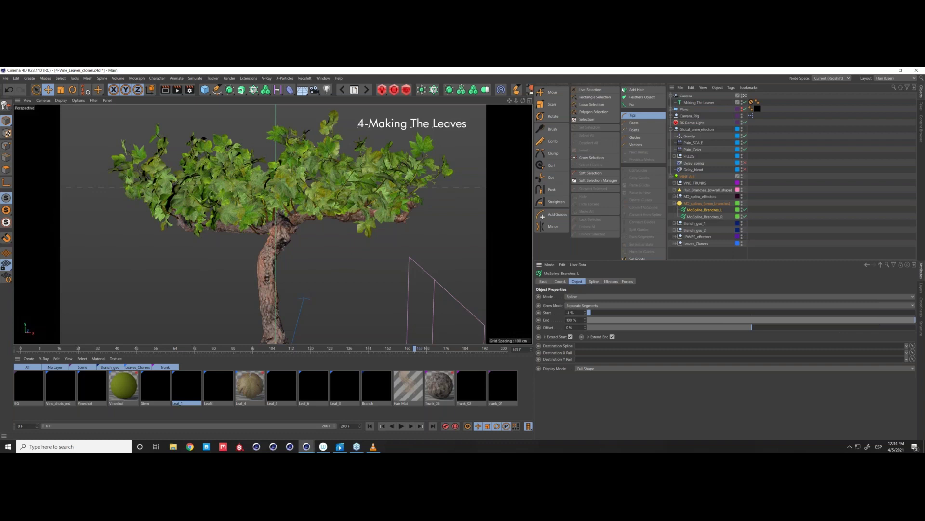
{"action": "left_click", "coordinate": [675, 244]}
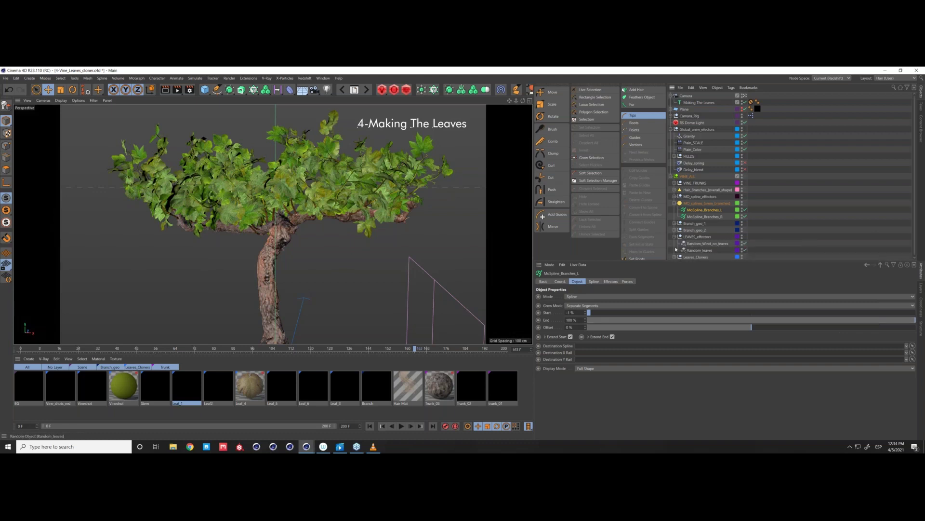
{"action": "scroll", "coordinate": [904, 250], "scroll_direction": "down", "scroll_amount": 2}
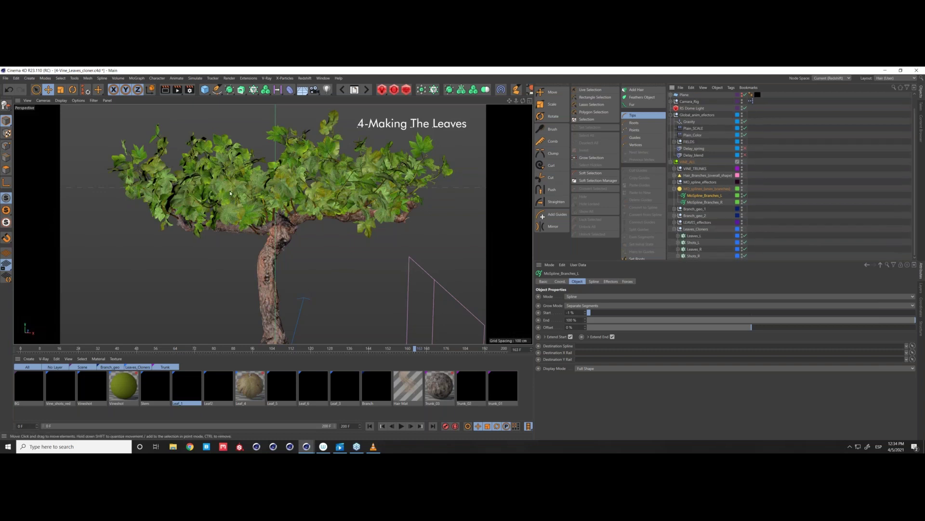
- Orbit around the tree canopy to inspect the leaves, then deselect the branch spline
{"action": "left_click_drag", "start_coordinate": [234, 192], "coordinate": [213, 203], "text": "alt"}
{"action": "left_click_drag", "start_coordinate": [271, 240], "coordinate": [249, 229], "text": "alt"}
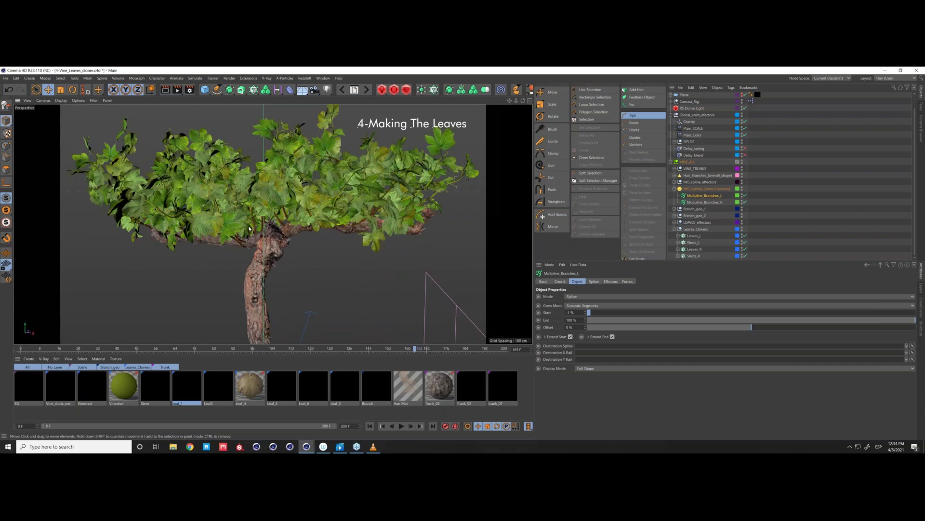
{"action": "left_click_drag", "start_coordinate": [258, 244], "coordinate": [262, 251], "text": "alt"}
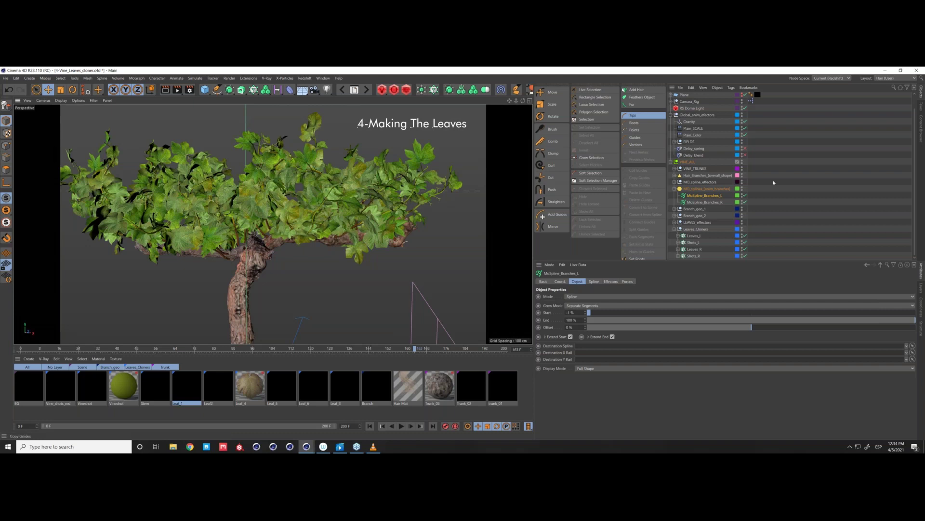
{"action": "left_click", "coordinate": [922, 173]}
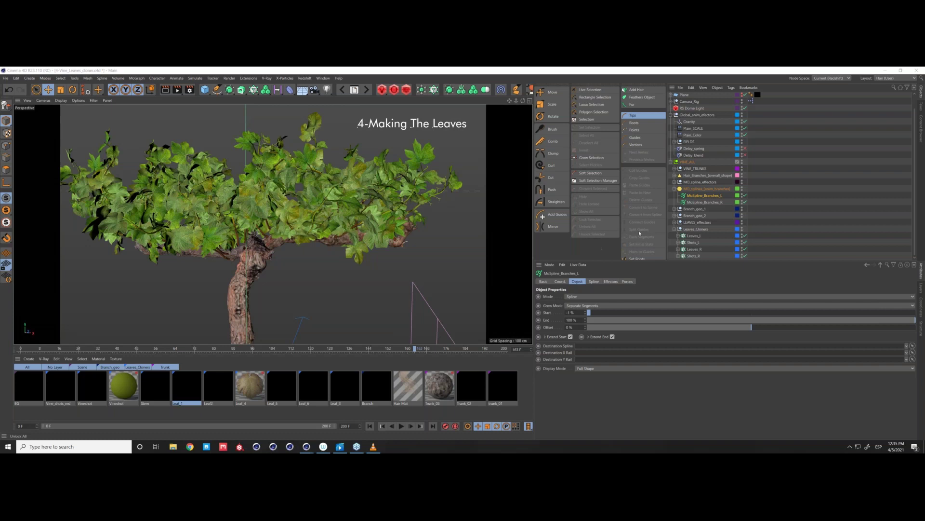
{"action": "left_click", "coordinate": [751, 211]}
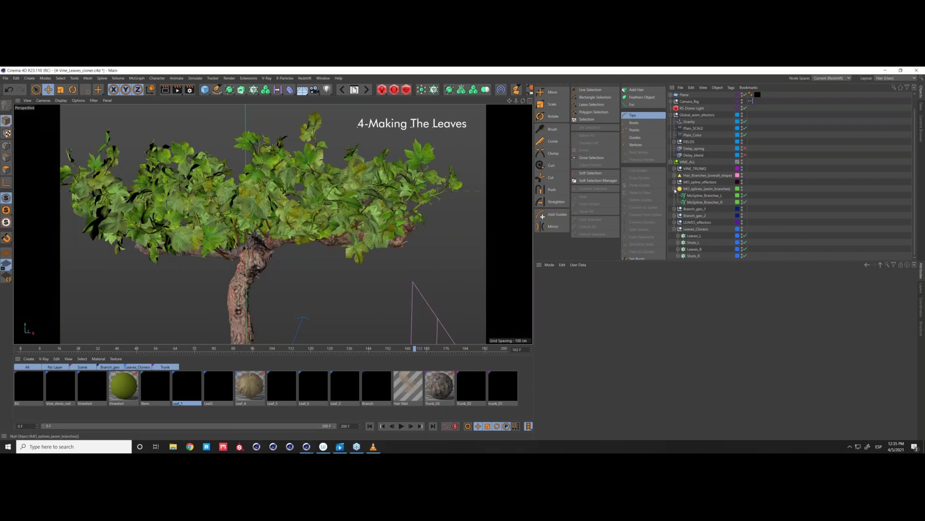
- Set the Leaves_L, Shots_L, Leaves_R and Shots_R cloners to plain Instance mode
{"action": "left_click", "coordinate": [675, 189]}
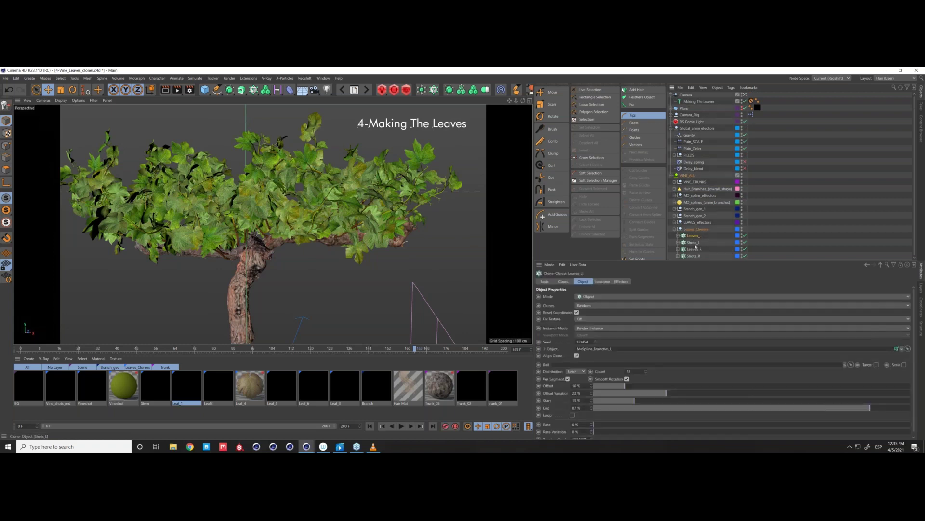
{"action": "left_click", "coordinate": [693, 256], "text": "shift"}
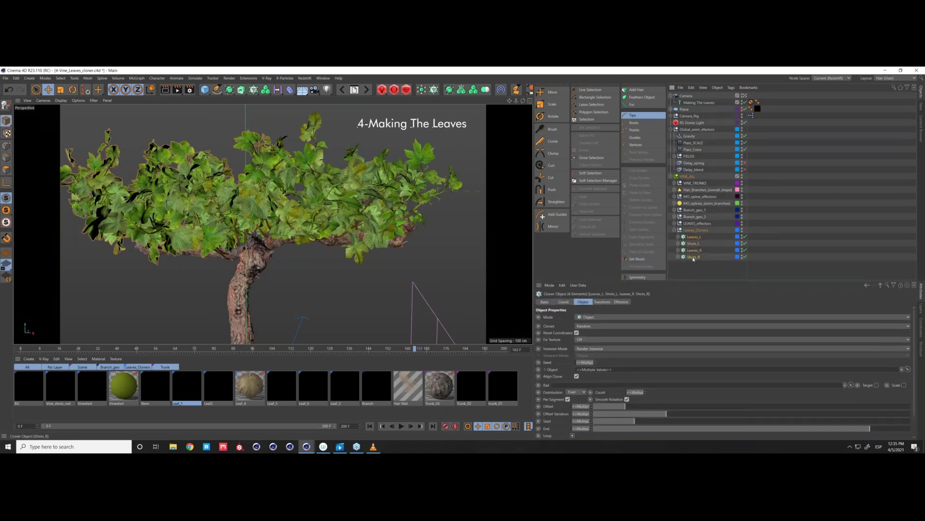
{"action": "left_click", "coordinate": [596, 348]}
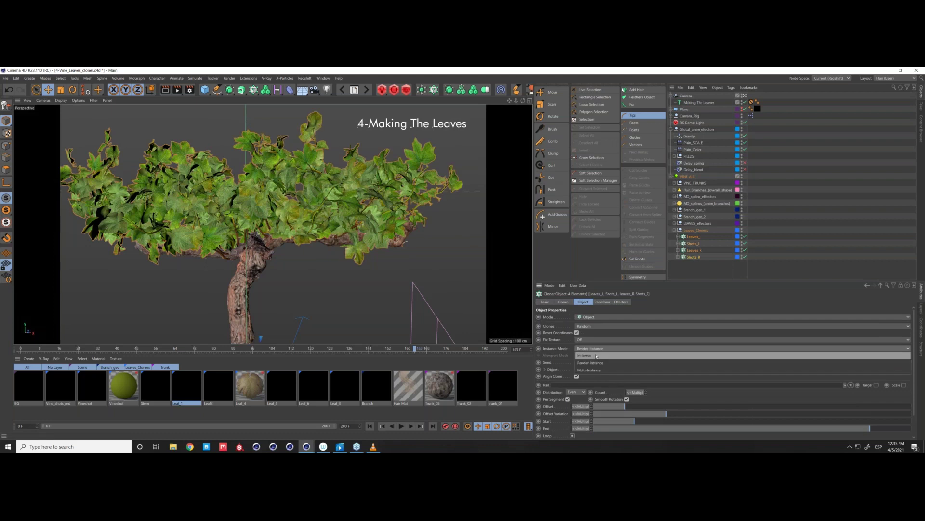
{"action": "left_click", "coordinate": [593, 356]}
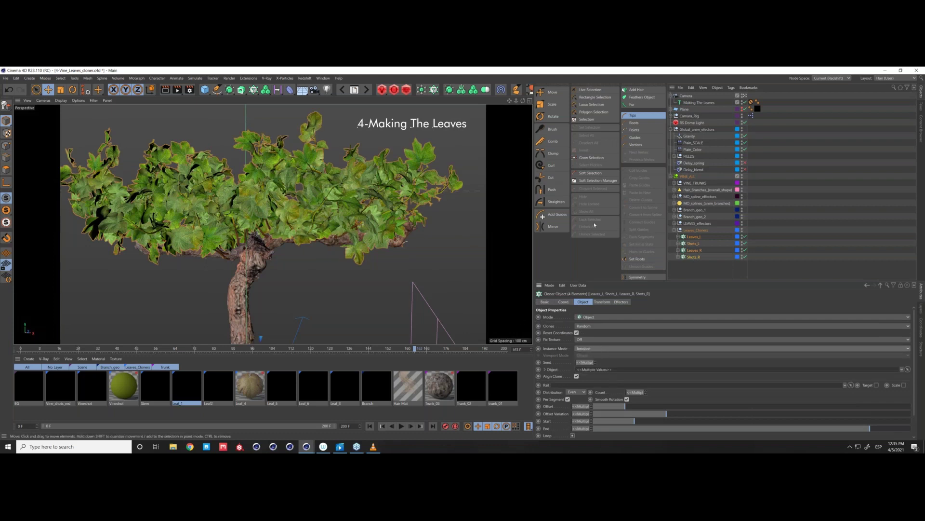
- Deselect the cloners and scrub back in the Vine_growing.mp4 reference video in VLC
{"action": "left_click", "coordinate": [726, 275]}
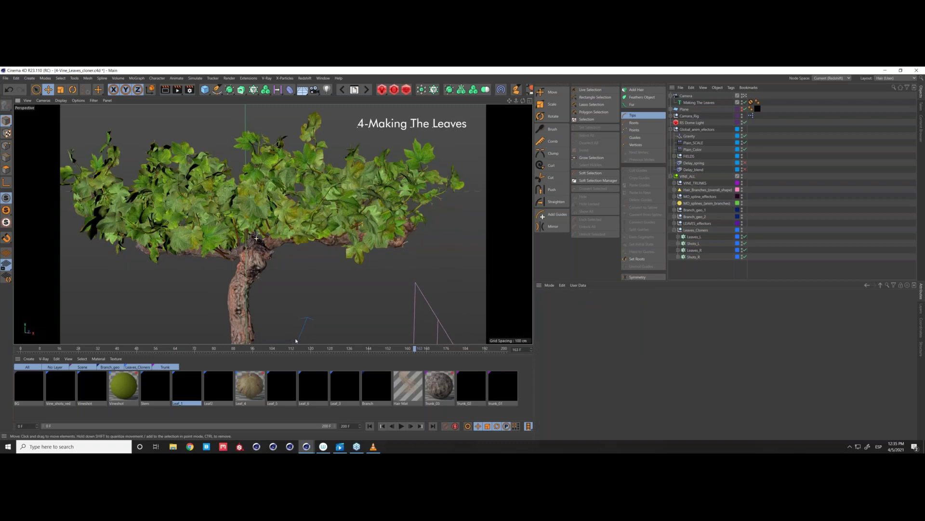
{"action": "key", "text": "alt+Tab"}
{"action": "left_click_drag", "start_coordinate": [374, 405], "coordinate": [437, 403]}
- Minimize the video player and open the Leaf_4 shader graph in a large, centred window
{"action": "left_click", "coordinate": [663, 102]}
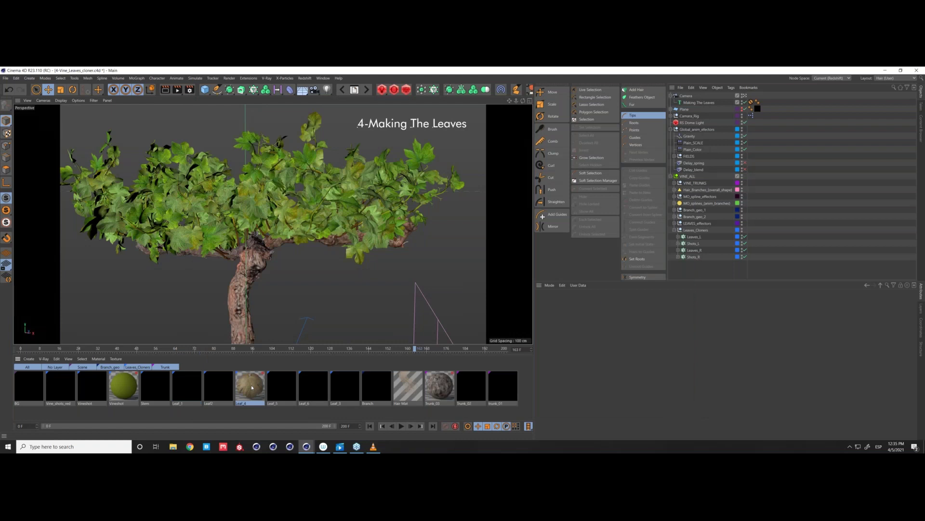
{"action": "double_click", "coordinate": [249, 386]}
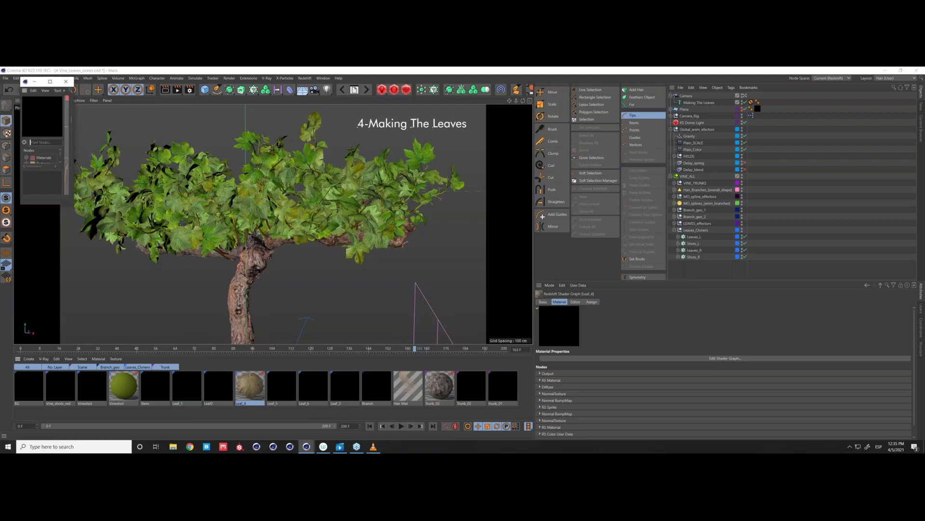
{"action": "left_click_drag", "start_coordinate": [74, 205], "coordinate": [353, 273]}
{"action": "left_click_drag", "start_coordinate": [271, 89], "coordinate": [549, 163]}
{"action": "left_click_drag", "start_coordinate": [630, 347], "coordinate": [824, 384]}
- Rearrange the Leaf_4 nodes and inspect the RS Color Correct and lower RS Material subsurface settings
{"action": "left_click_drag", "start_coordinate": [432, 197], "coordinate": [411, 198]}
{"action": "middle_click_drag", "start_coordinate": [516, 284], "coordinate": [533, 270]}
{"action": "left_click_drag", "start_coordinate": [534, 268], "coordinate": [559, 269]}
{"action": "mouse_move", "coordinate": [541, 225]}
{"action": "middle_mouse_down"}
{"action": "mouse_move", "coordinate": [519, 231]}
{"action": "mouse_move", "coordinate": [537, 221]}
{"action": "middle_mouse_up"}
{"action": "left_click", "coordinate": [534, 202]}
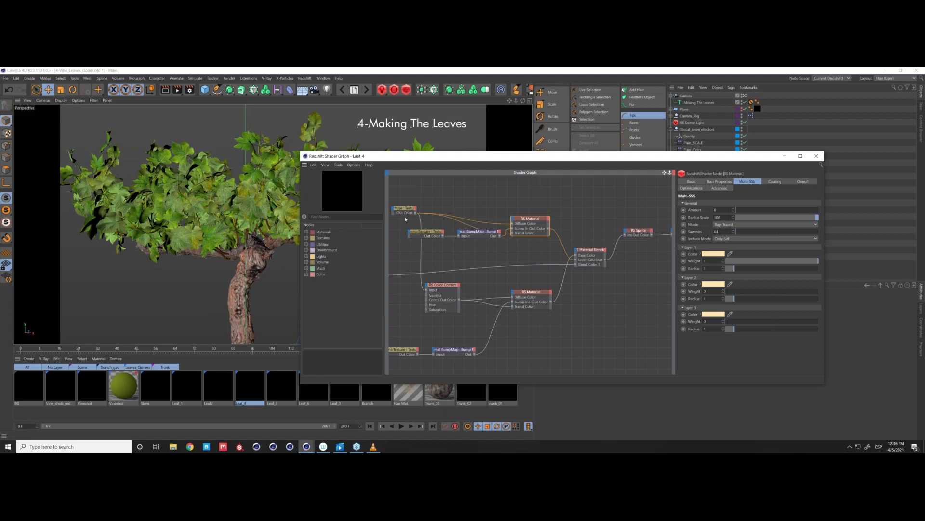
{"action": "left_click", "coordinate": [529, 305]}
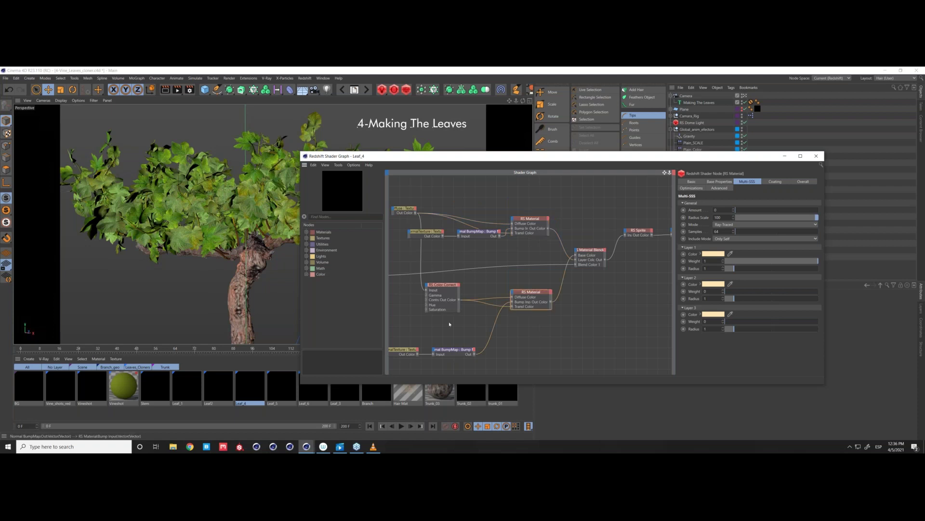
{"action": "left_click_drag", "start_coordinate": [413, 212], "coordinate": [407, 214]}
{"action": "left_click", "coordinate": [447, 293]}
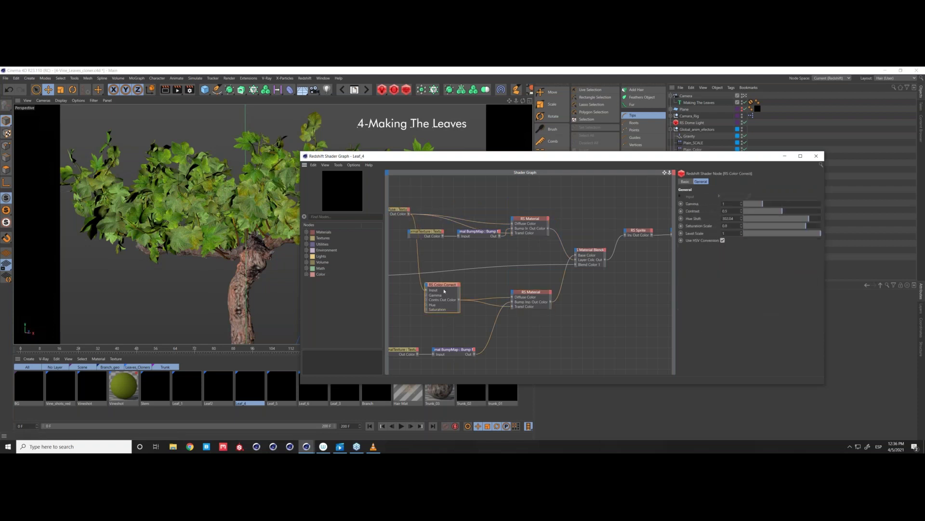
{"action": "left_click", "coordinate": [532, 302]}
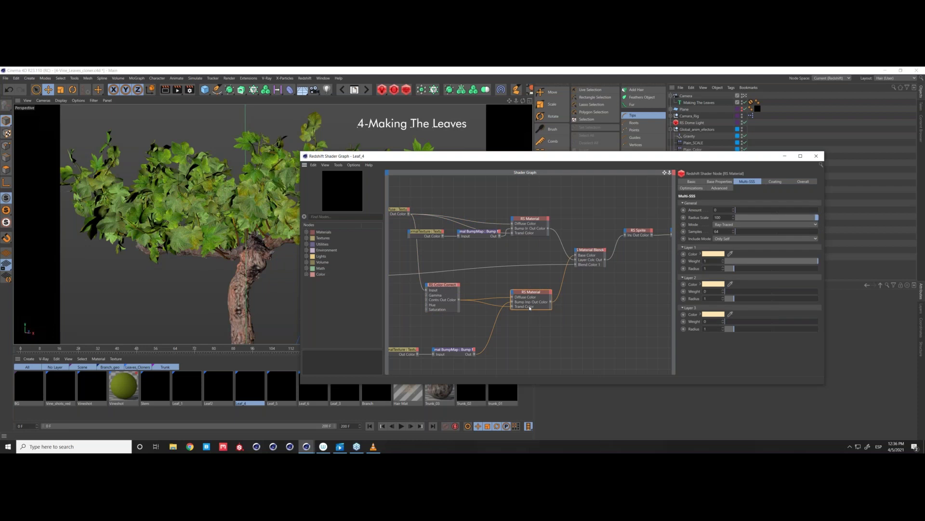
{"action": "middle_click_drag", "start_coordinate": [523, 273], "coordinate": [496, 268]}
- Inspect the Material Blender's layers and reposition the texture and Color User Data nodes
{"action": "left_click", "coordinate": [571, 263]}
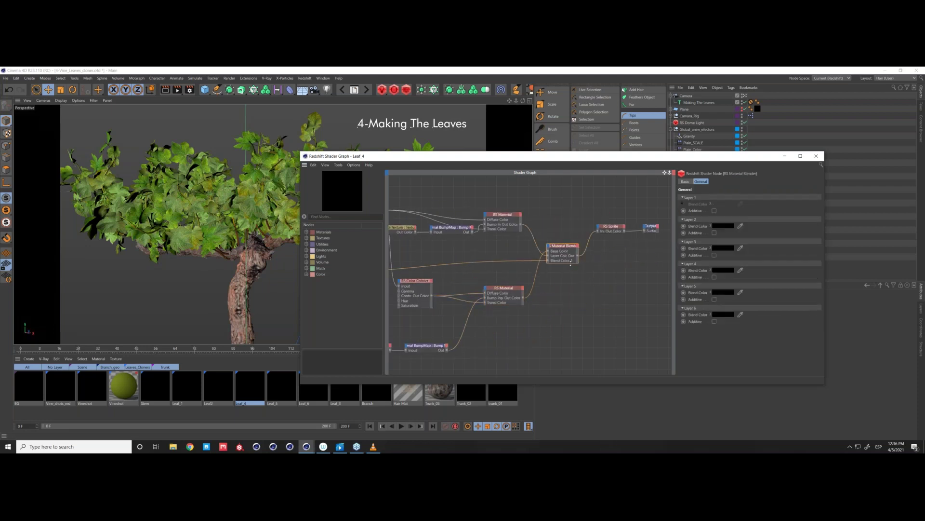
{"action": "mouse_move", "coordinate": [579, 255]}
{"action": "left_mouse_down"}
{"action": "mouse_move", "coordinate": [595, 254]}
{"action": "mouse_move", "coordinate": [576, 250]}
{"action": "left_mouse_up"}
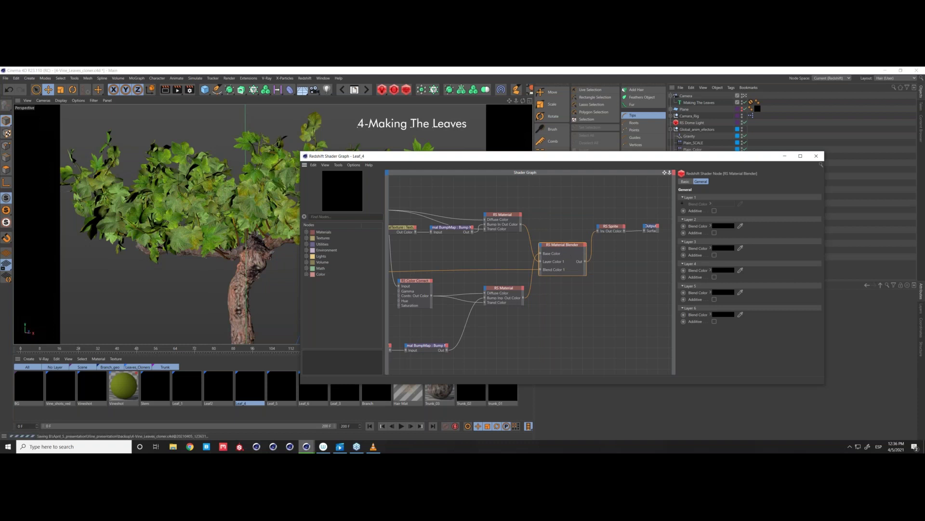
{"action": "middle_click_drag", "start_coordinate": [472, 263], "coordinate": [585, 267]}
{"action": "left_click_drag", "start_coordinate": [406, 268], "coordinate": [457, 266]}
{"action": "middle_click_drag", "start_coordinate": [518, 264], "coordinate": [476, 261]}
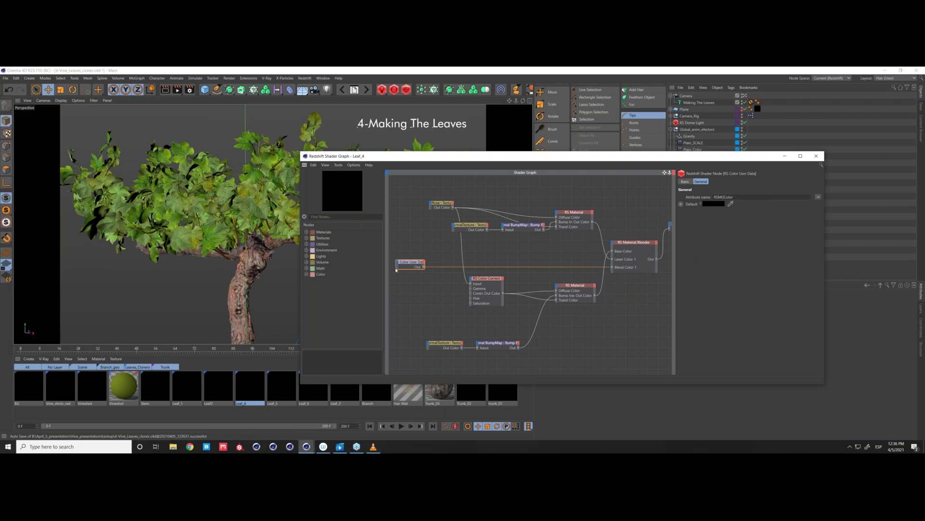
- Check the Color User Data attribute list, minimize the shader graph, and select Plain_Color
{"action": "left_click_drag", "start_coordinate": [738, 157], "coordinate": [612, 161]}
{"action": "left_click", "coordinate": [693, 200]}
{"action": "mouse_move", "coordinate": [706, 206]}
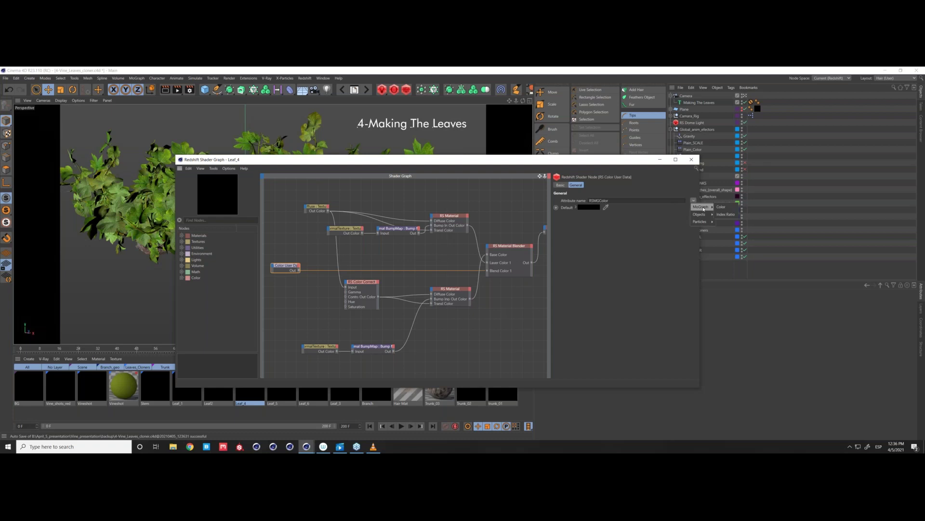
{"action": "left_click", "coordinate": [648, 168]}
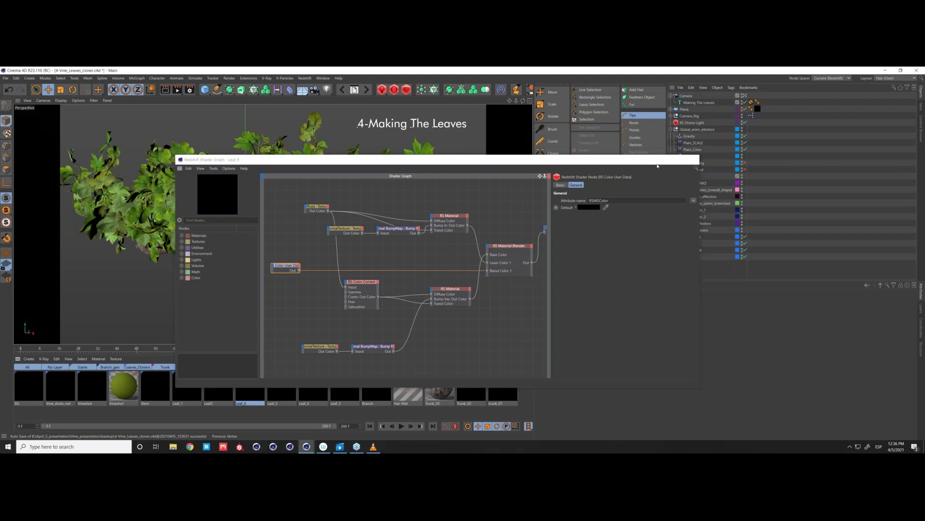
{"action": "left_click", "coordinate": [660, 160]}
{"action": "left_click", "coordinate": [694, 150]}
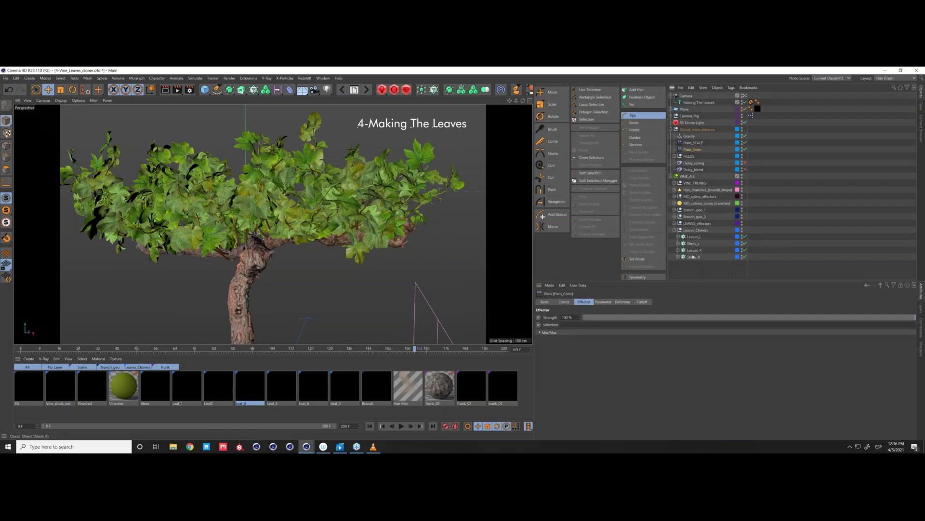
- Turn off material display in the viewport, rewind to frame 0, and orbit the vine
{"action": "left_click", "coordinate": [79, 101]}
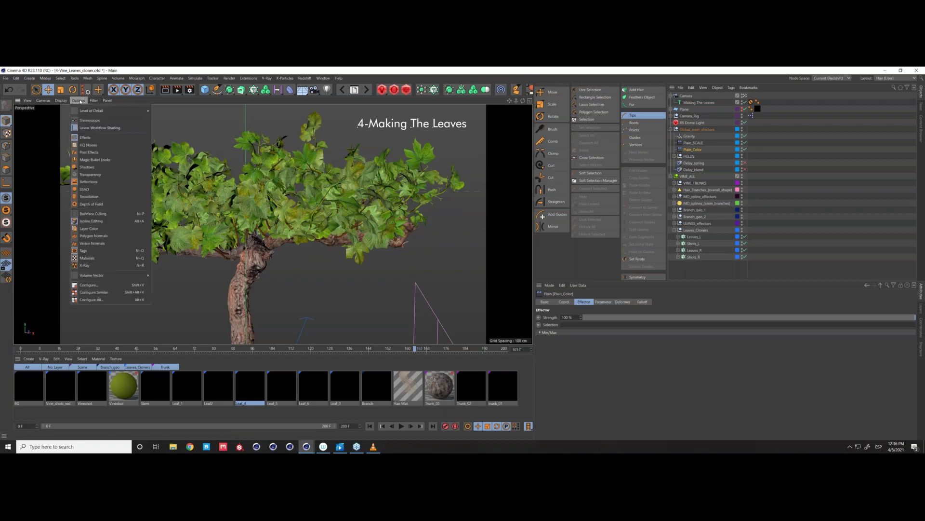
{"action": "left_click", "coordinate": [94, 258]}
{"action": "left_click", "coordinate": [370, 426]}
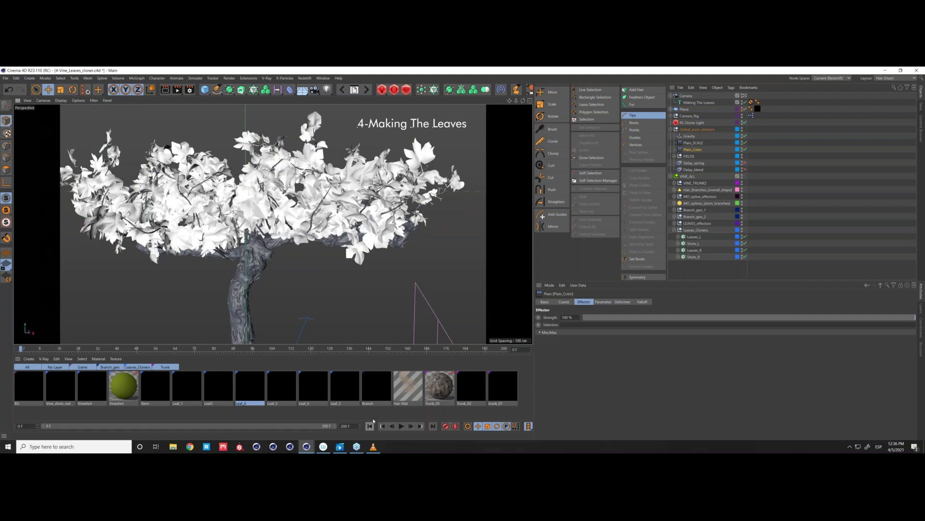
{"action": "left_click_drag", "start_coordinate": [215, 248], "coordinate": [242, 243], "text": "alt"}
{"action": "scroll", "coordinate": [221, 303], "scroll_direction": "up", "scroll_amount": 3}
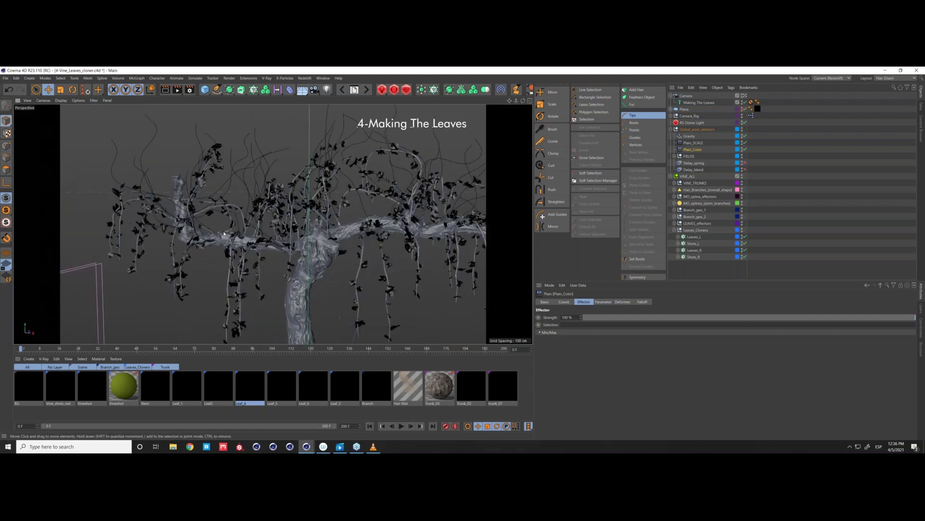
{"action": "left_click_drag", "start_coordinate": [221, 302], "coordinate": [341, 228], "text": "alt"}
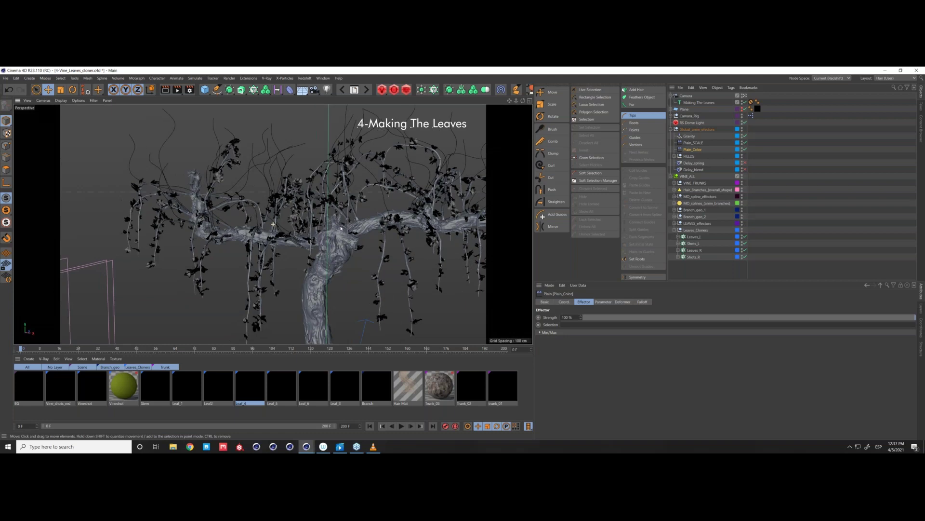
- Select Linear Field_color under FIELDS and play the animation, stopping at frame 59
{"action": "left_click", "coordinate": [675, 156]}
{"action": "left_click", "coordinate": [706, 176]}
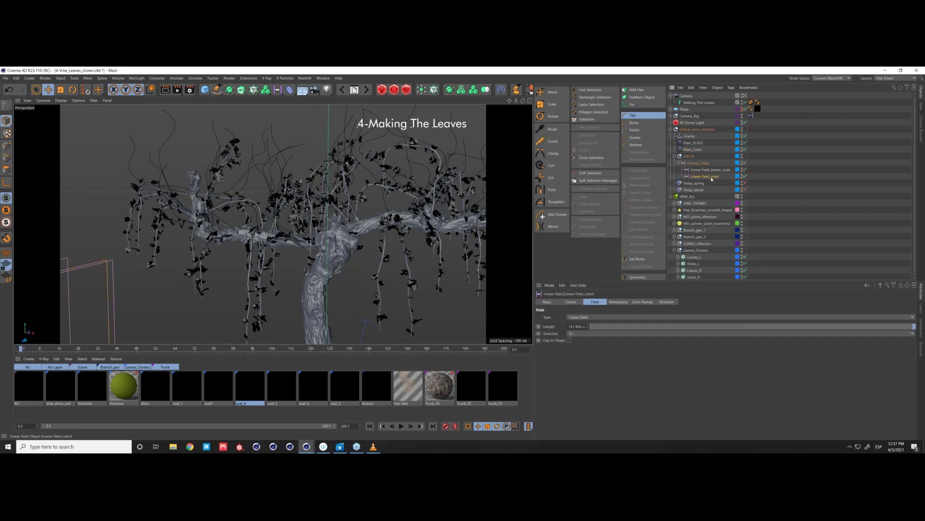
{"action": "scroll", "coordinate": [330, 236], "scroll_direction": "down", "scroll_amount": 4}
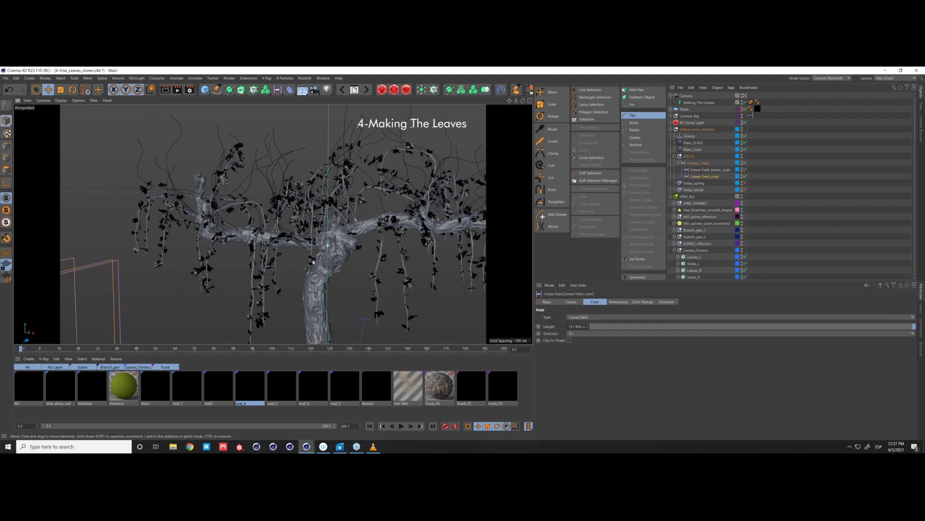
{"action": "left_click_drag", "start_coordinate": [330, 235], "coordinate": [337, 234], "text": "alt"}
{"action": "left_click", "coordinate": [401, 426]}
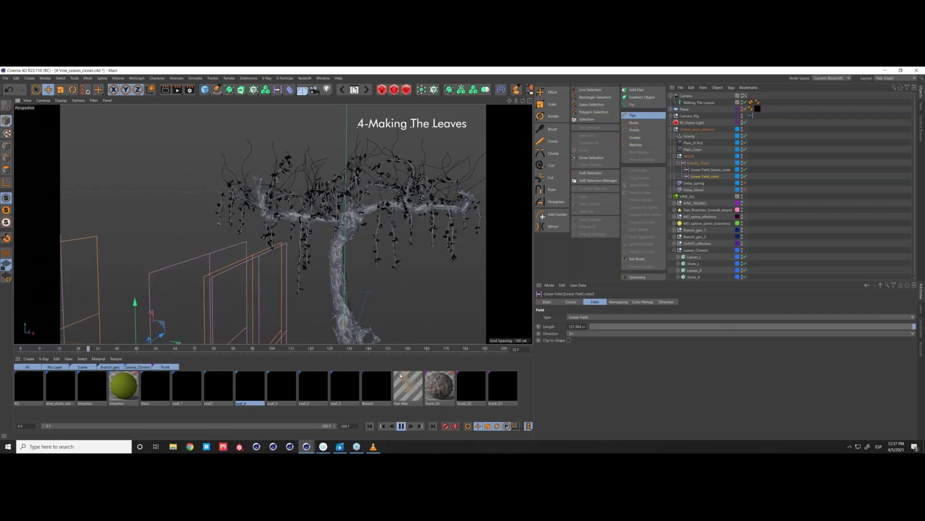
{"action": "left_click", "coordinate": [401, 426]}
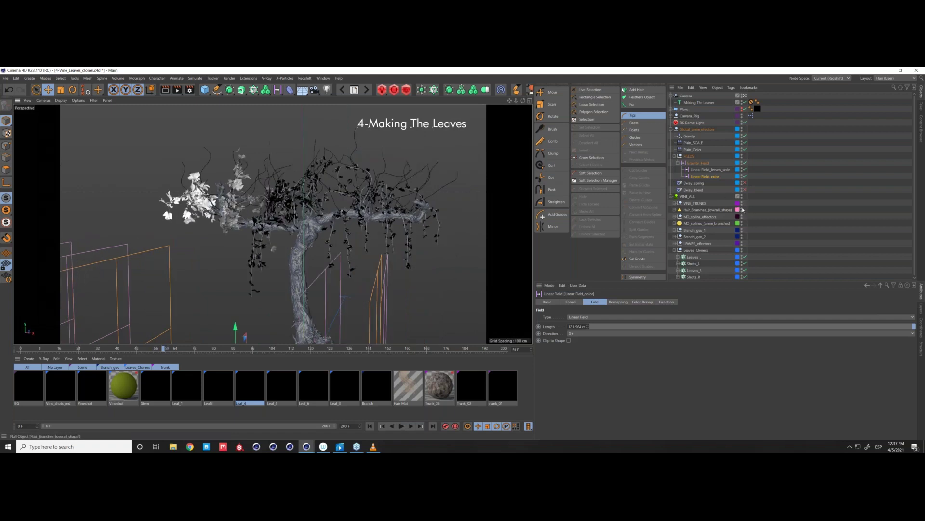
- Advance playback to frame 65 and zoom in closer on the tree
{"action": "left_click", "coordinate": [402, 426]}
{"action": "left_click", "coordinate": [401, 426]}
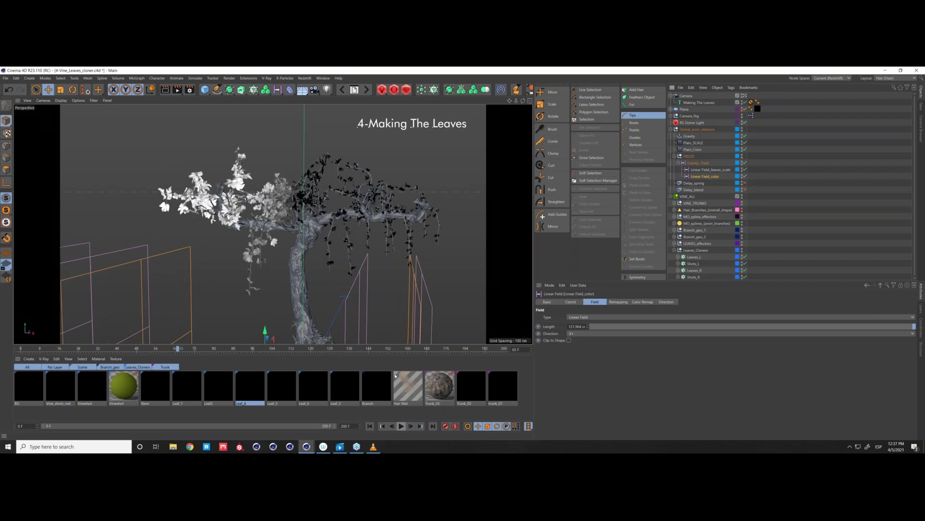
{"action": "middle_click_drag", "start_coordinate": [268, 216], "coordinate": [266, 234], "text": "alt"}
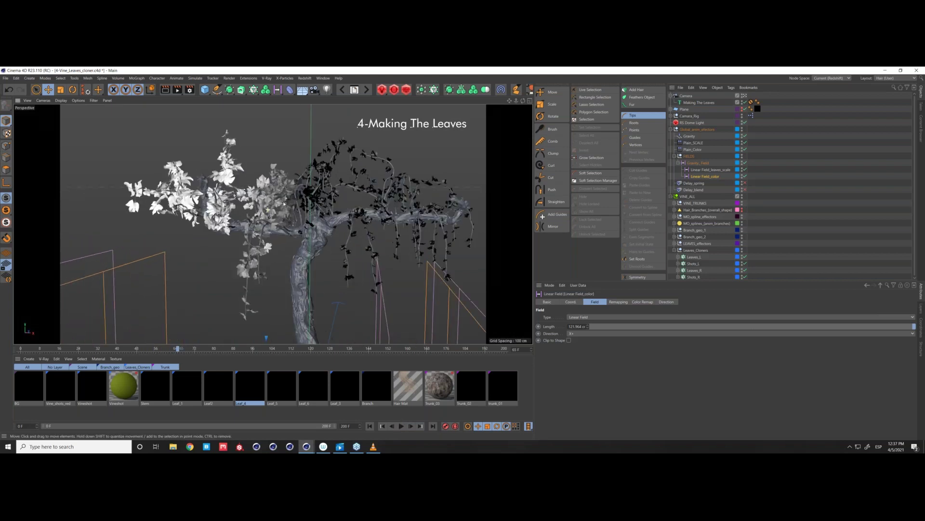
{"action": "scroll", "coordinate": [266, 234], "scroll_direction": "up", "scroll_amount": 3}
{"action": "left_click_drag", "start_coordinate": [266, 234], "coordinate": [281, 219], "text": "alt"}
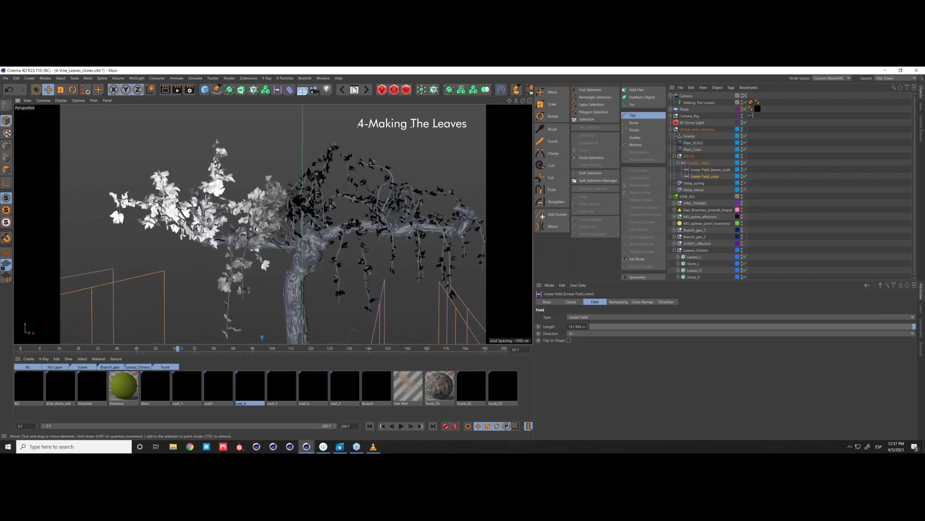
{"action": "middle_click_drag", "start_coordinate": [281, 219], "coordinate": [264, 221], "text": "alt"}
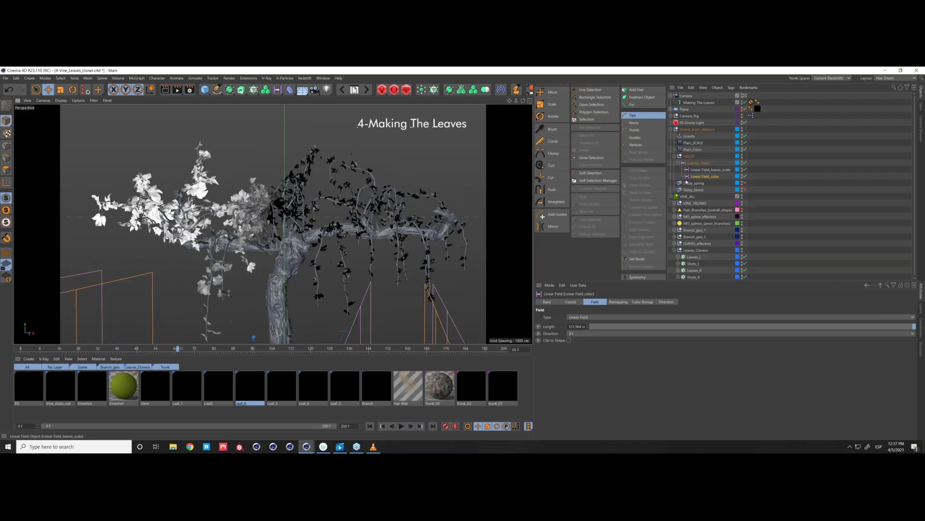
- Review Linear Field_color's Color Remap gradient and Plain_Color's transform and color parameters
{"action": "left_click", "coordinate": [643, 302]}
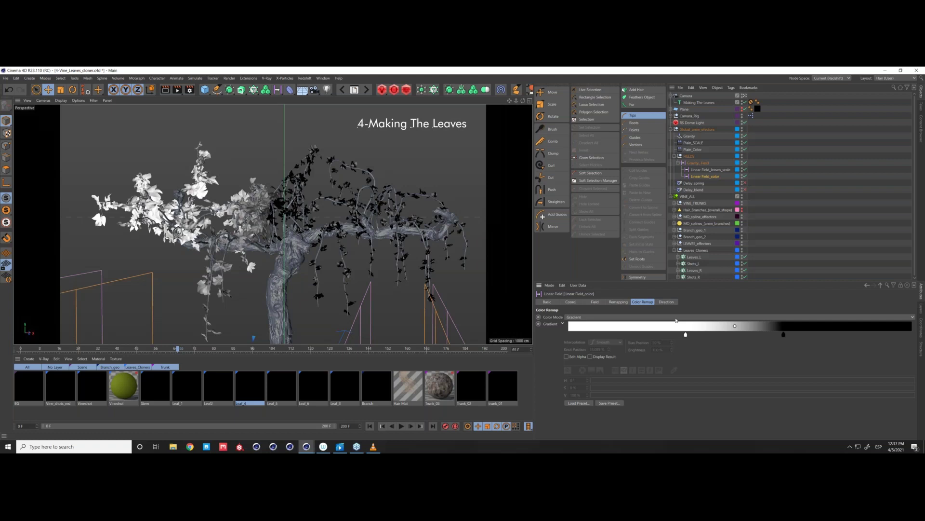
{"action": "left_click", "coordinate": [698, 150]}
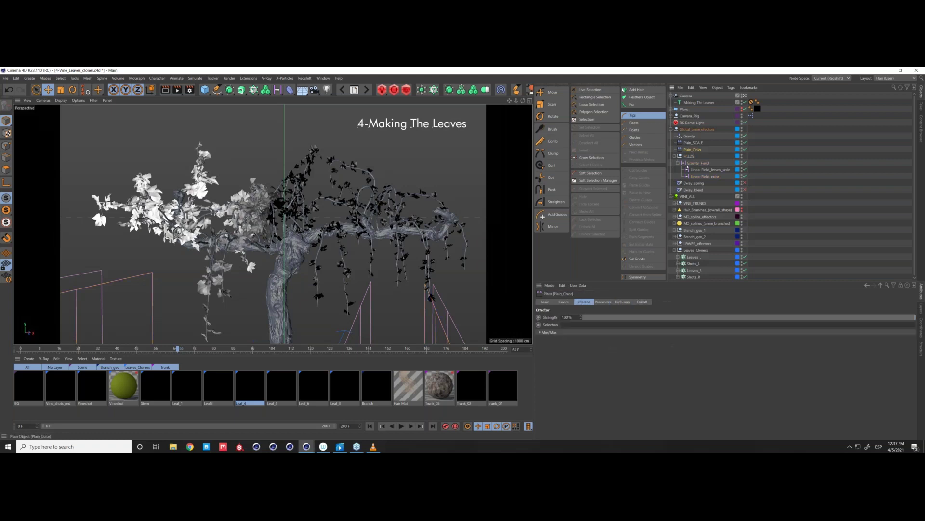
{"action": "left_click", "coordinate": [602, 301]}
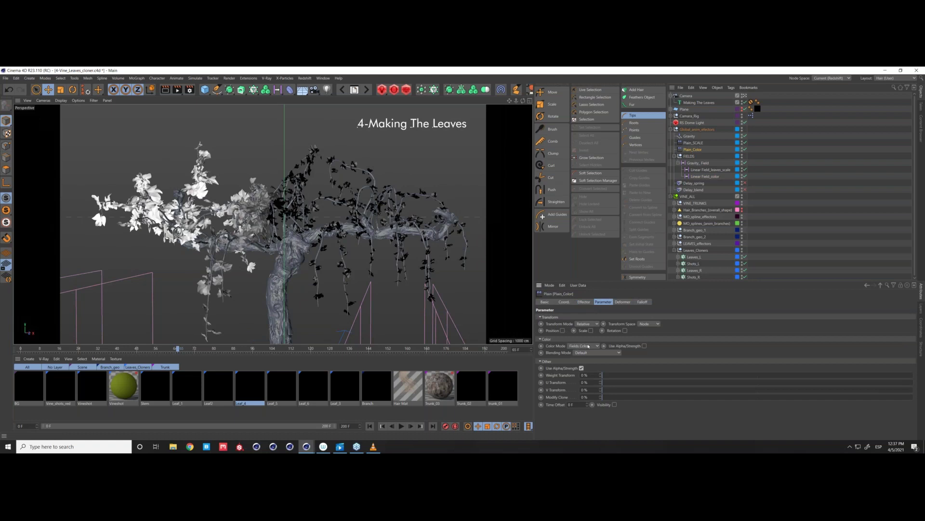
{"action": "left_click", "coordinate": [705, 176]}
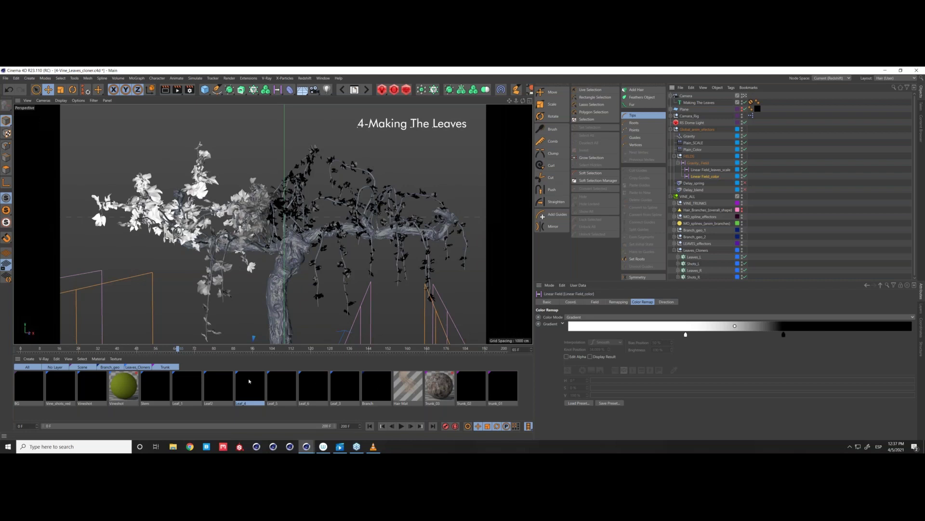
- Reopen the Leaf_4 shader graph and shift the Color User Data node up and right
{"action": "left_click", "coordinate": [306, 446]}
{"action": "left_click_drag", "start_coordinate": [377, 233], "coordinate": [390, 230]}
{"action": "left_click_drag", "start_coordinate": [599, 220], "coordinate": [598, 218]}
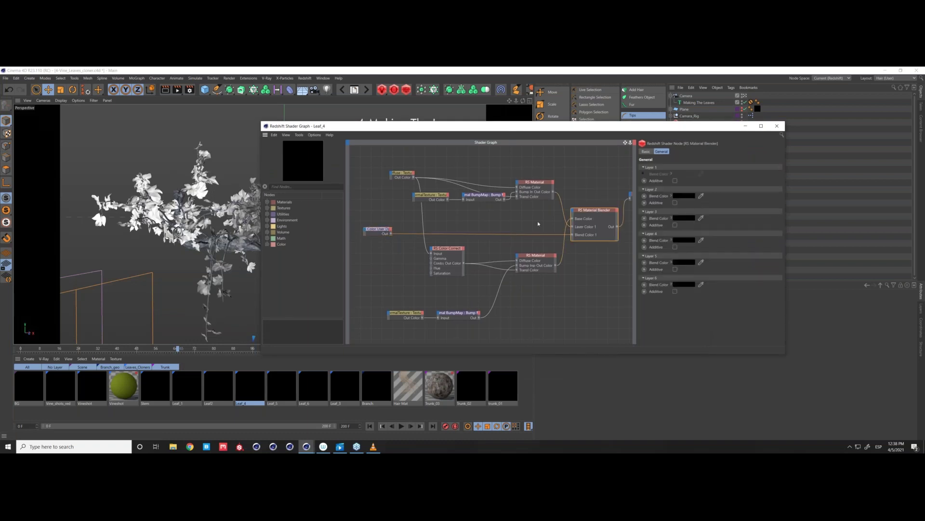
- Reposition the Leaf_4 diffuse texture and RS Material nodes, then close the shader graph window
{"action": "left_click", "coordinate": [378, 230]}
{"action": "left_click_drag", "start_coordinate": [420, 132], "coordinate": [491, 130]}
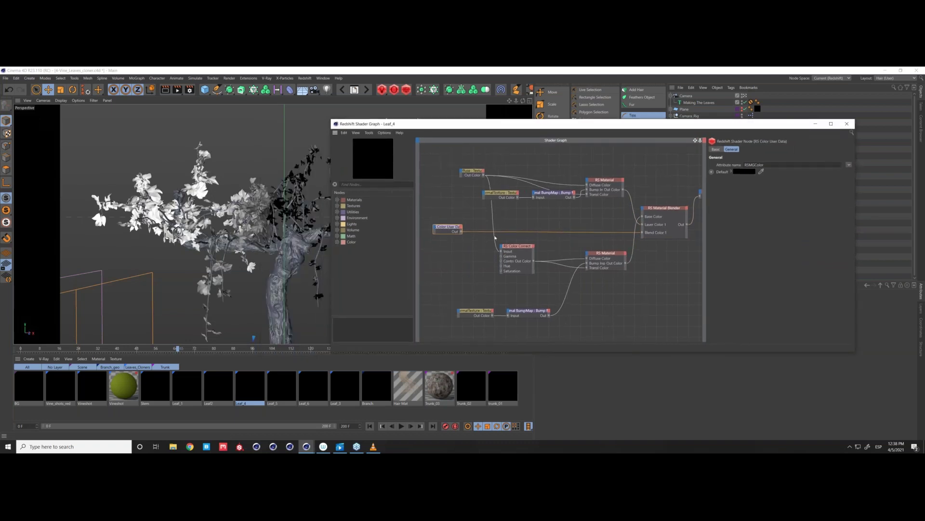
{"action": "left_click", "coordinate": [667, 221]}
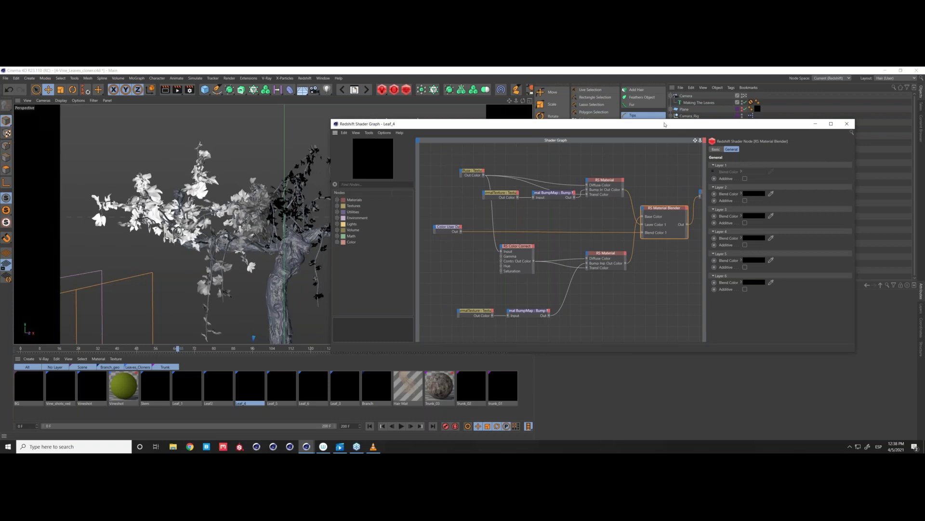
{"action": "left_click_drag", "start_coordinate": [664, 124], "coordinate": [629, 128]}
{"action": "left_click", "coordinate": [574, 191]}
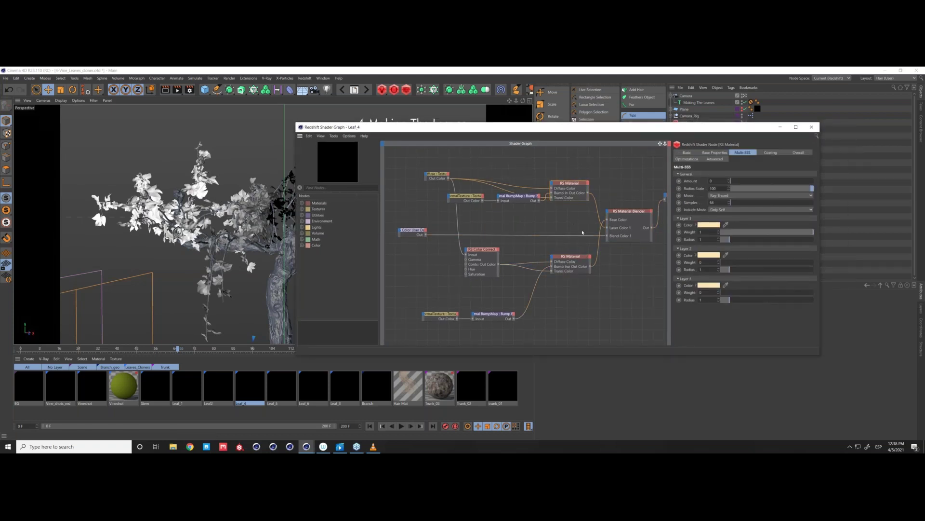
{"action": "left_click_drag", "start_coordinate": [438, 173], "coordinate": [419, 180]}
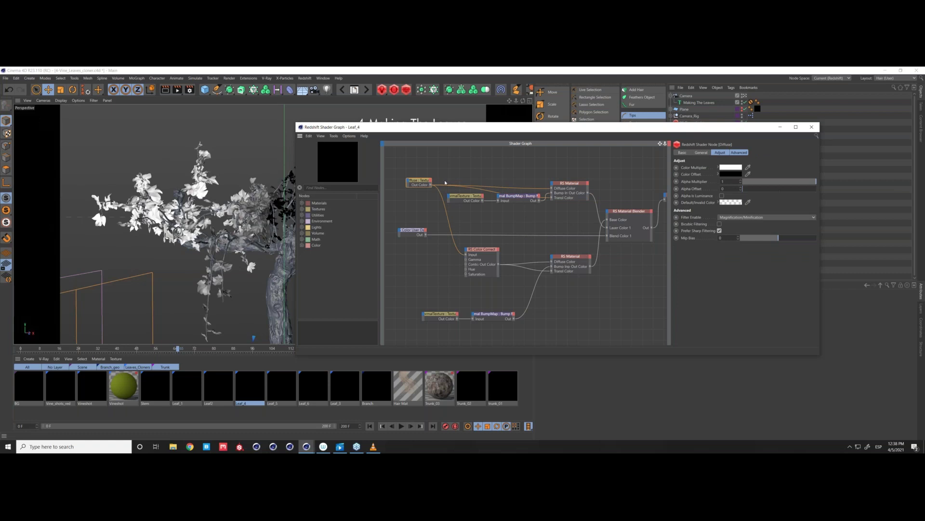
{"action": "left_click_drag", "start_coordinate": [576, 186], "coordinate": [573, 181]}
{"action": "left_click", "coordinate": [571, 257]}
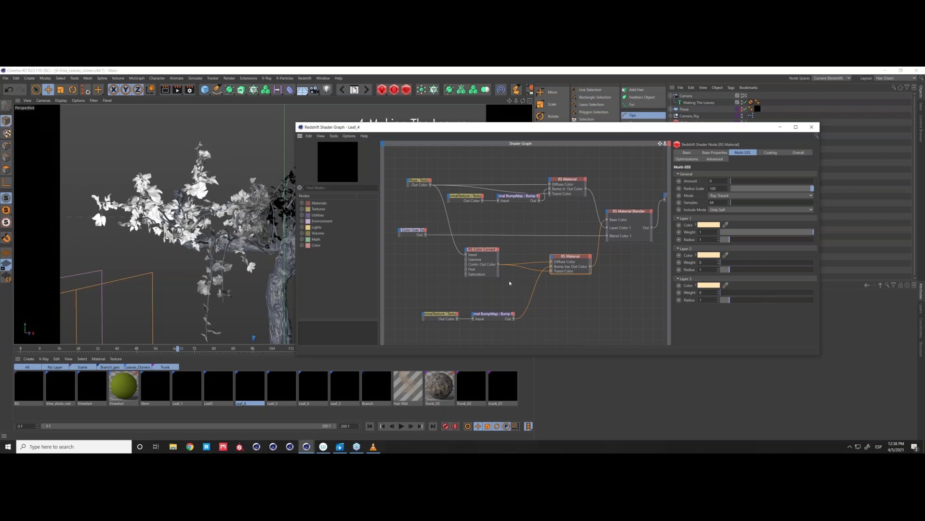
{"action": "left_click_drag", "start_coordinate": [722, 130], "coordinate": [679, 131]}
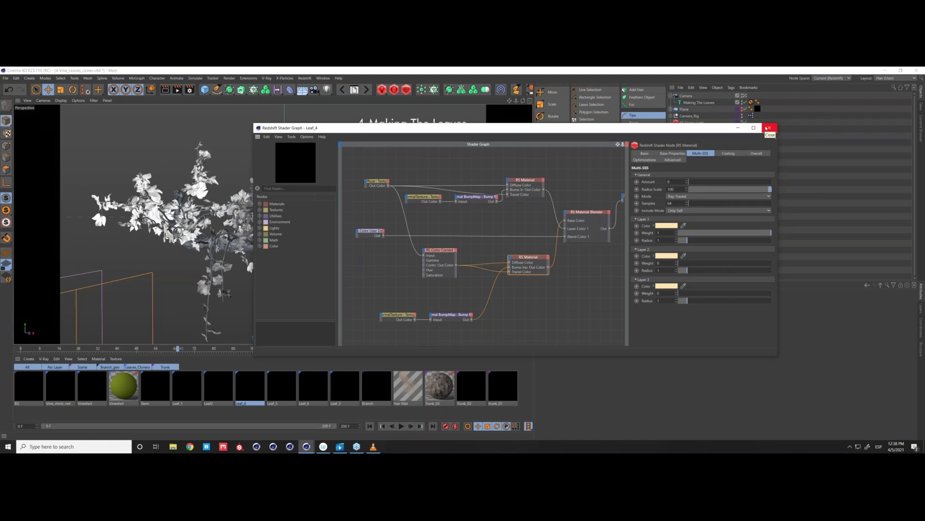
{"action": "left_click", "coordinate": [769, 129]}
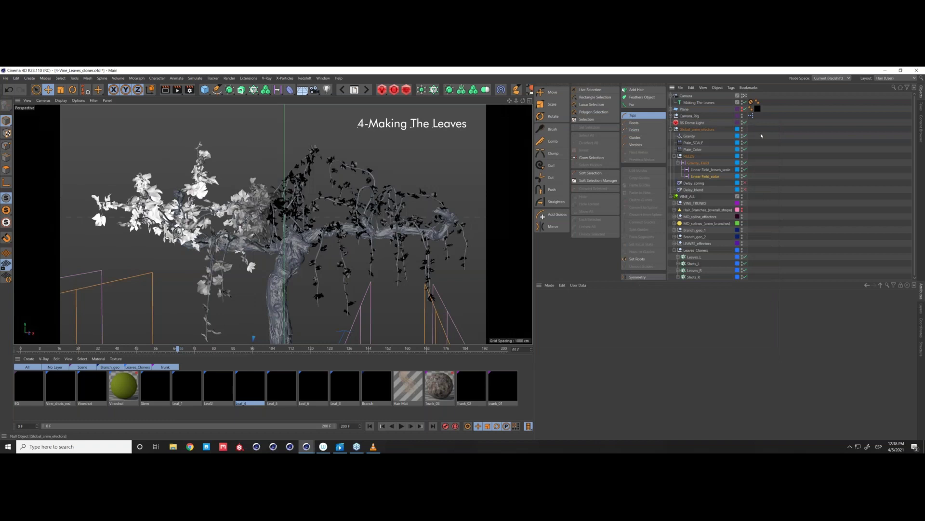
- Orbit the view slightly around the tree
{"action": "left_click_drag", "start_coordinate": [277, 268], "coordinate": [278, 261], "text": "alt"}
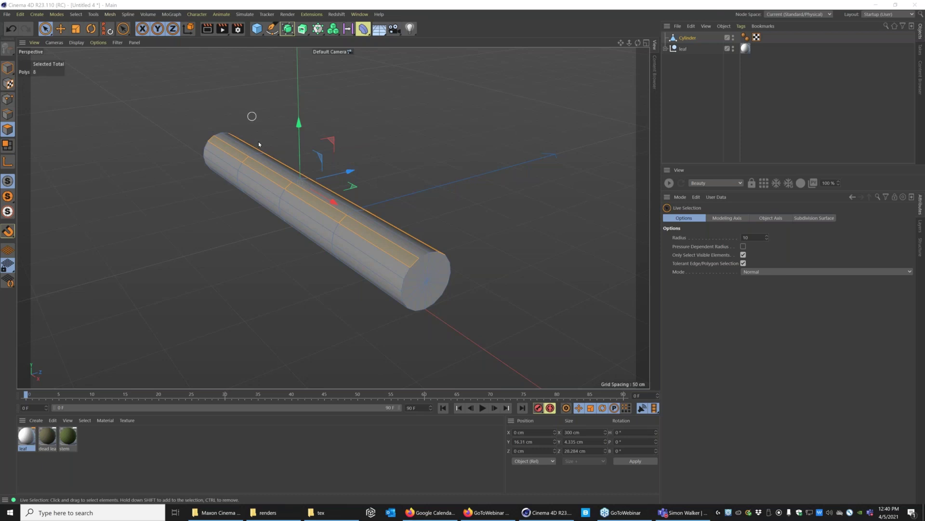
- Zoom in on the cylinder and store the polygon strip via Set Selection
{"action": "left_click_drag", "start_coordinate": [289, 183], "coordinate": [283, 182], "text": "alt"}
{"action": "scroll", "coordinate": [277, 181], "scroll_direction": "up", "scroll_amount": 3}
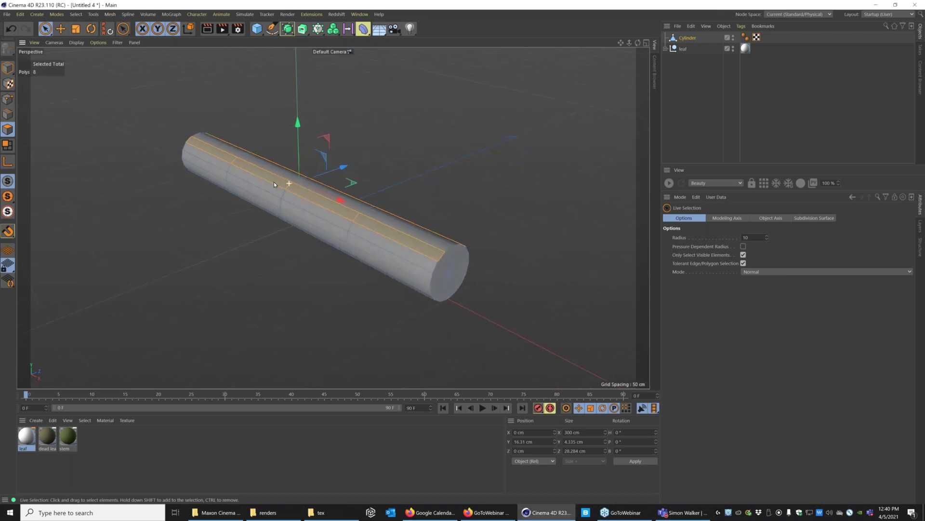
{"action": "scroll", "coordinate": [301, 190], "scroll_direction": "up", "scroll_amount": 1}
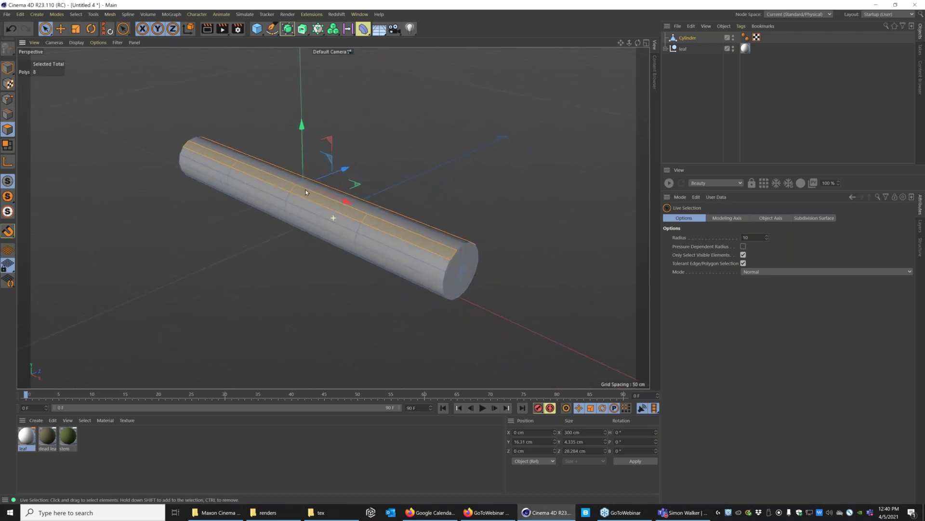
{"action": "scroll", "coordinate": [332, 225], "scroll_direction": "up", "scroll_amount": 2}
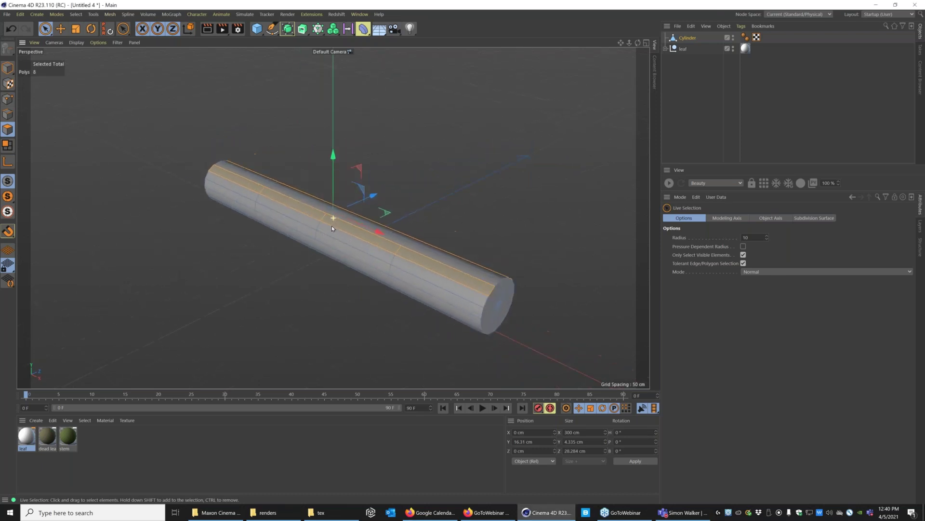
{"action": "scroll", "coordinate": [332, 230], "scroll_direction": "up", "scroll_amount": 1}
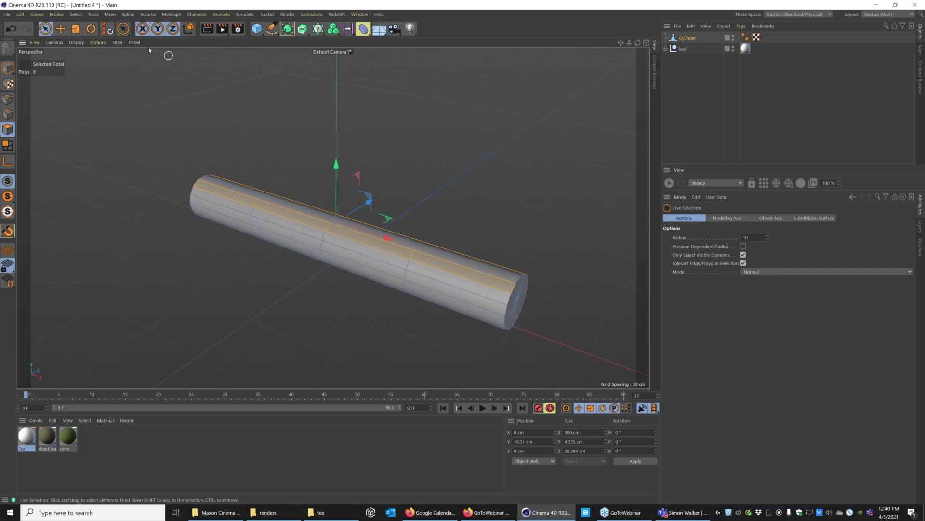
{"action": "left_click", "coordinate": [76, 14]}
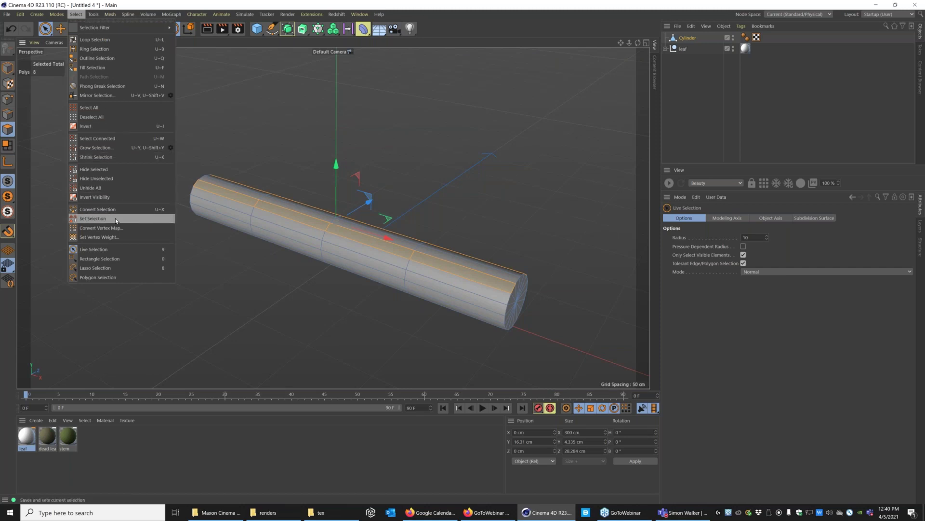
{"action": "left_click", "coordinate": [84, 219]}
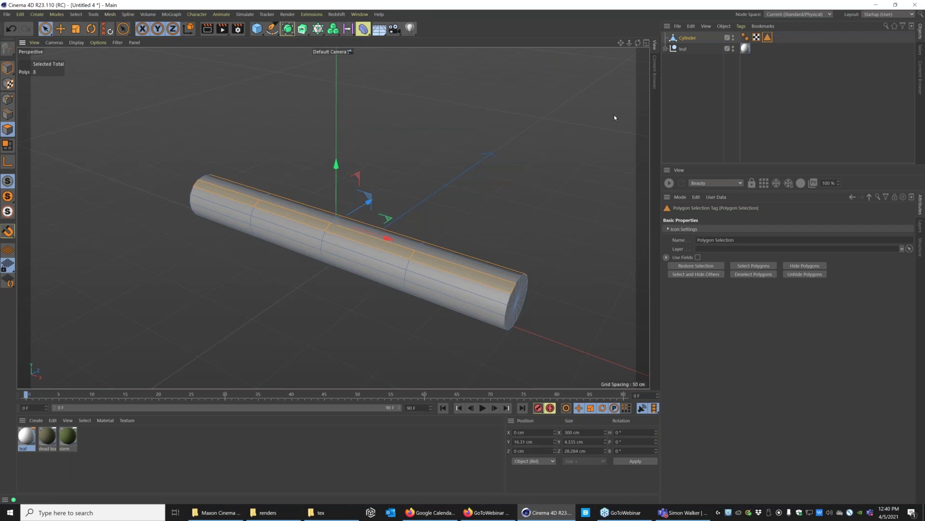
- Test the tag by selecting a wider band, deselecting, restoring the eight-polygon strip, then undoing
{"action": "left_click_drag", "start_coordinate": [207, 188], "coordinate": [513, 309]}
{"action": "left_click", "coordinate": [568, 262]}
{"action": "left_click", "coordinate": [696, 265]}
{"action": "left_click_drag", "start_coordinate": [450, 273], "coordinate": [529, 209], "text": "alt"}
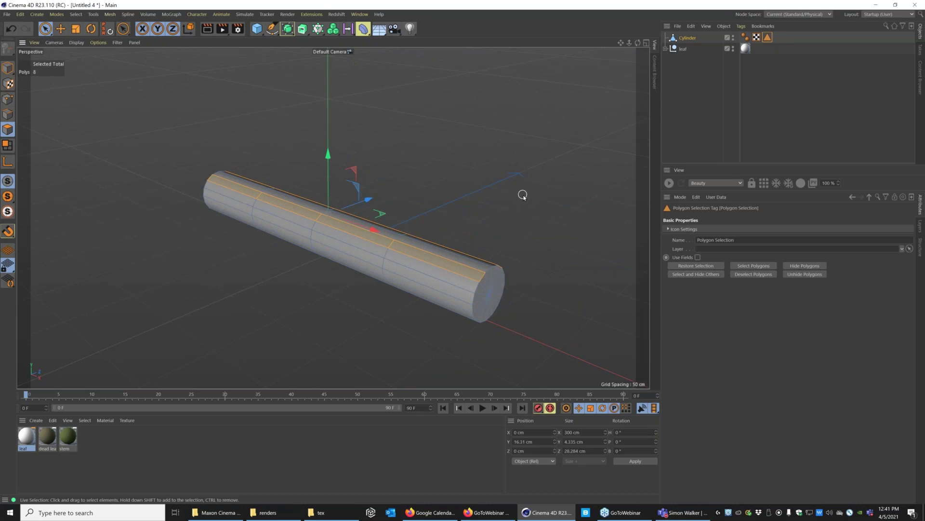
{"action": "key", "text": "ctrl+z"}
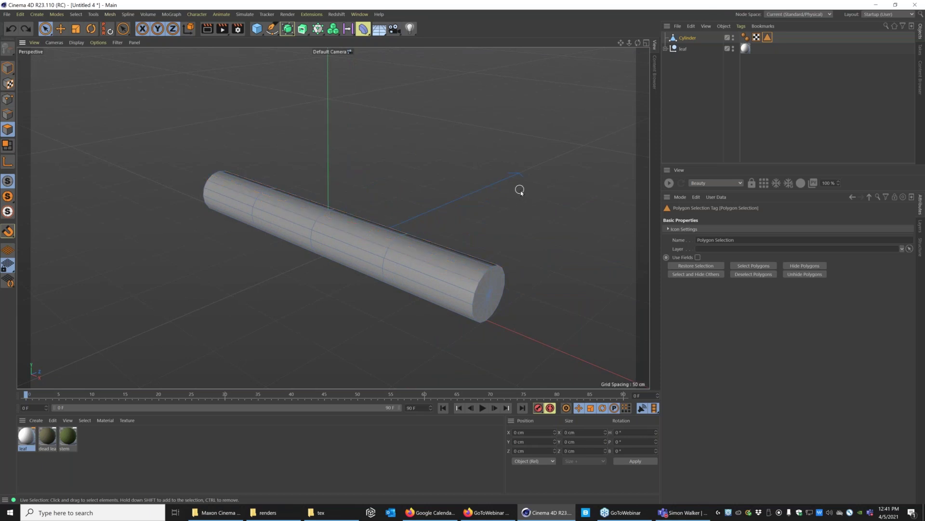
- Undo back past Set Selection to drop the tag, then open the primitives list
{"action": "key", "text": "ctrl+z"}
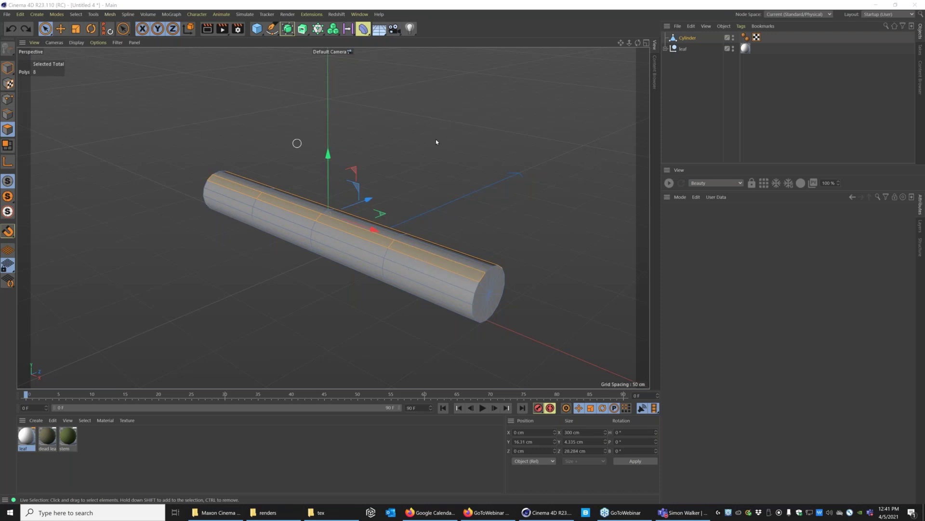
{"action": "left_click", "coordinate": [259, 30]}
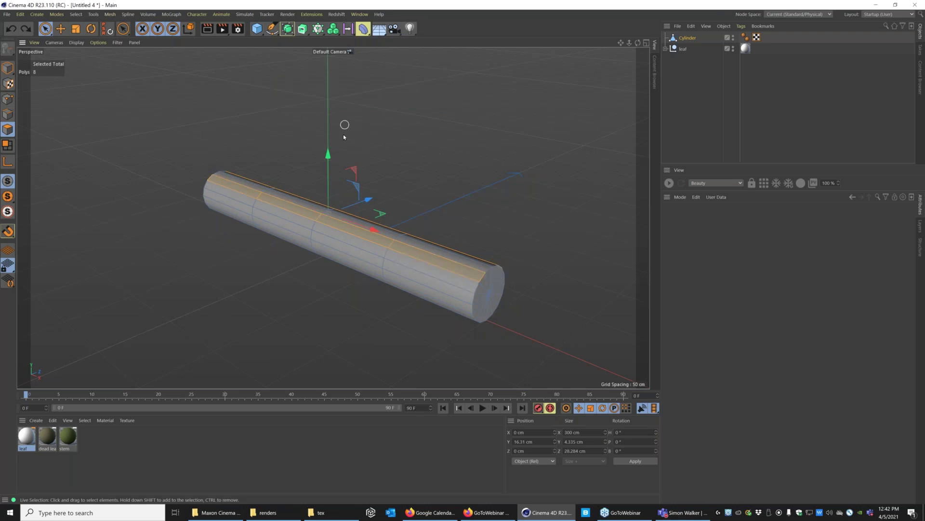
{"action": "mouse_move", "coordinate": [401, 259]}
{"action": "left_mouse_down", "text": "alt"}
{"action": "mouse_move", "coordinate": [452, 257]}
{"action": "mouse_move", "coordinate": [403, 255]}
{"action": "left_mouse_up", "text": "alt"}
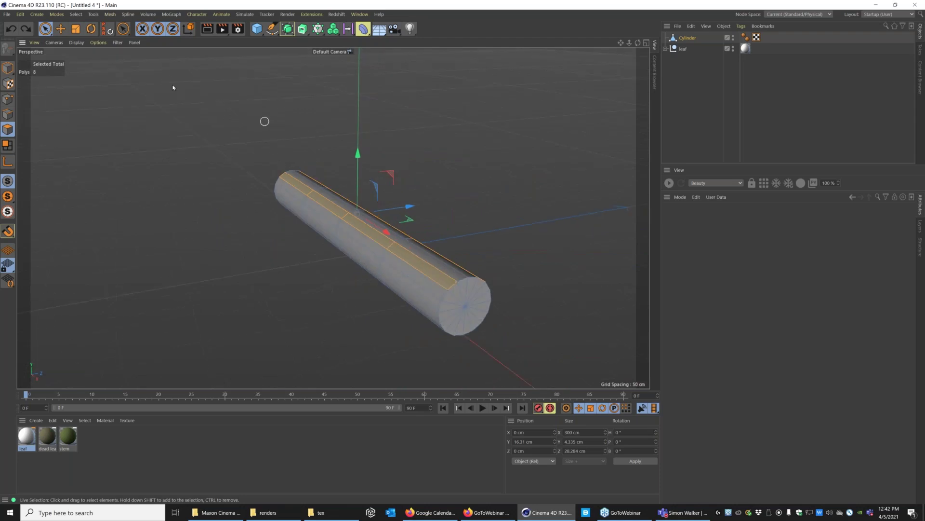
- Add a Hair object on the cylinder's polygon strip with 6 guides rooted on Polygon
{"action": "left_click", "coordinate": [243, 14]}
{"action": "mouse_move", "coordinate": [268, 83]}
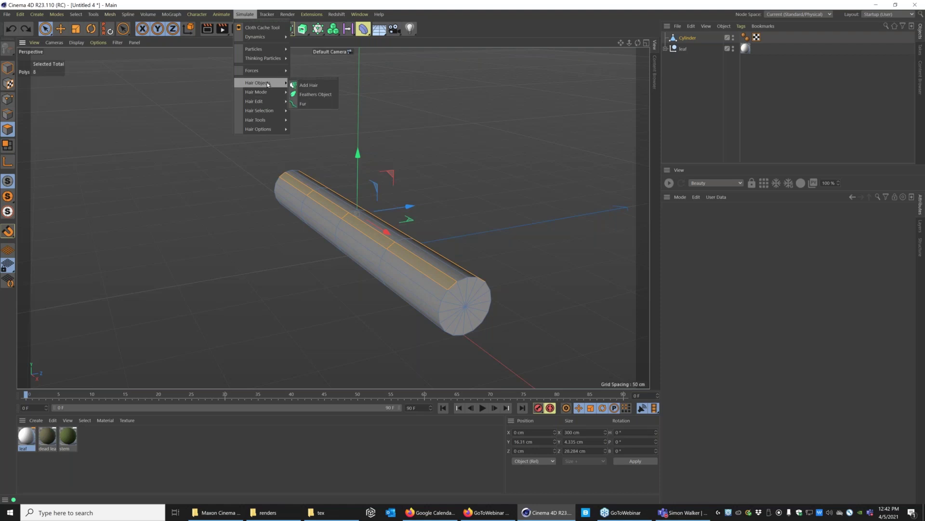
{"action": "left_click", "coordinate": [317, 89]}
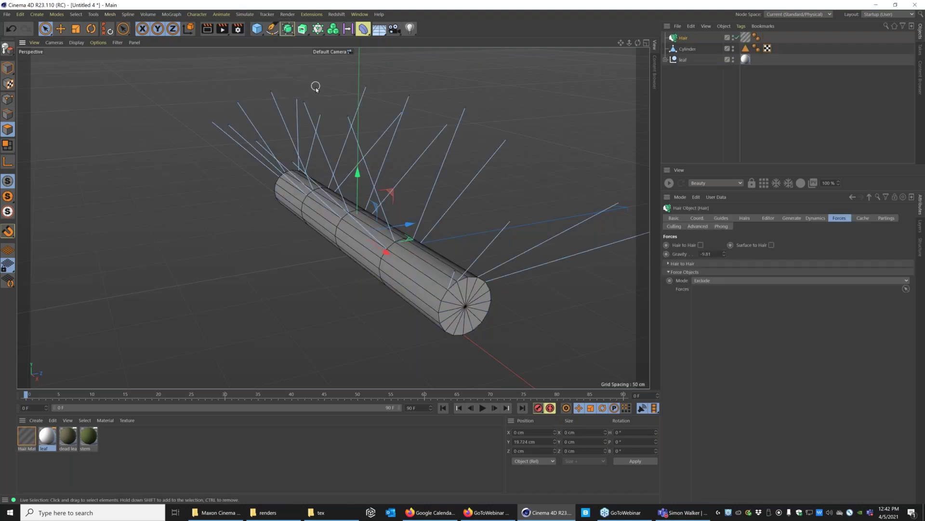
{"action": "left_click", "coordinate": [719, 217]}
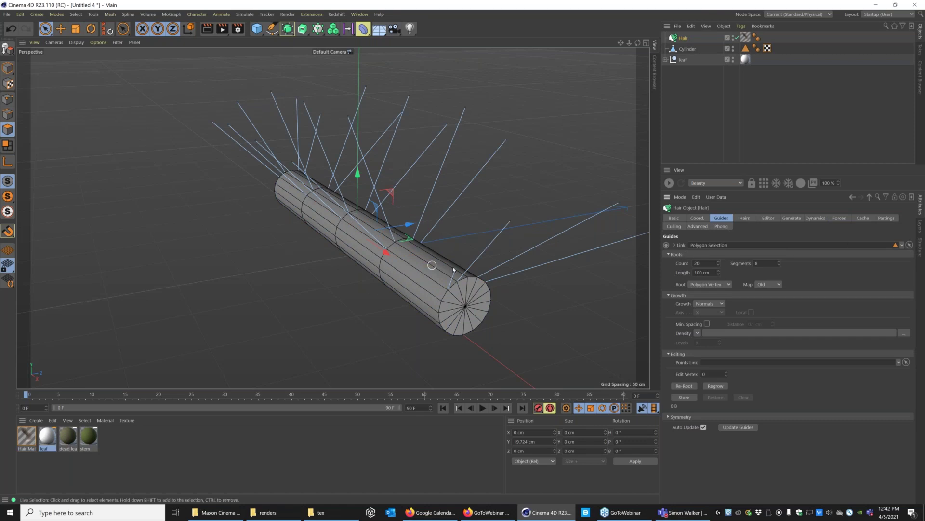
{"action": "left_click", "coordinate": [714, 285]}
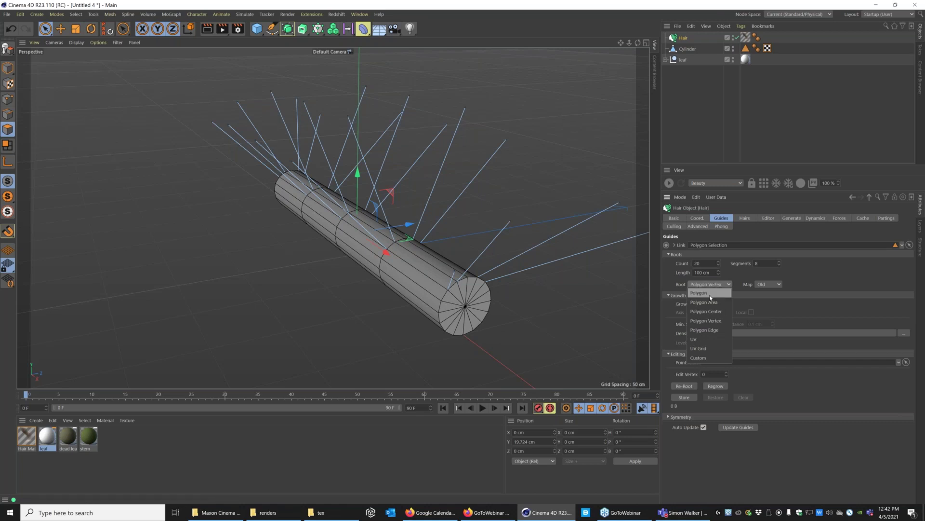
{"action": "left_click", "coordinate": [708, 293]}
{"action": "left_click_drag", "start_coordinate": [719, 263], "coordinate": [720, 274]}
{"action": "left_click_drag", "start_coordinate": [720, 277], "coordinate": [720, 272]}
{"action": "left_click_drag", "start_coordinate": [412, 273], "coordinate": [344, 294], "text": "alt"}
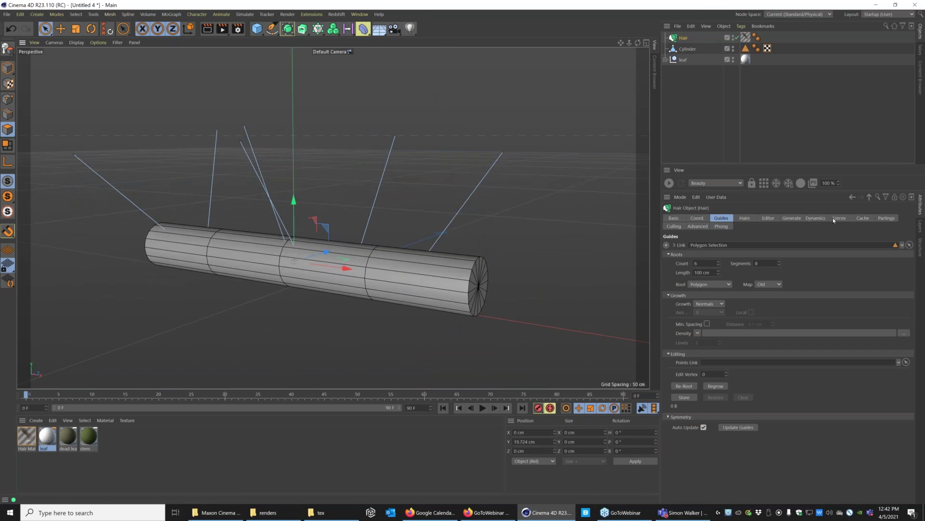
- Set the Hair object's Generate type to Spline
{"action": "left_click", "coordinate": [816, 218]}
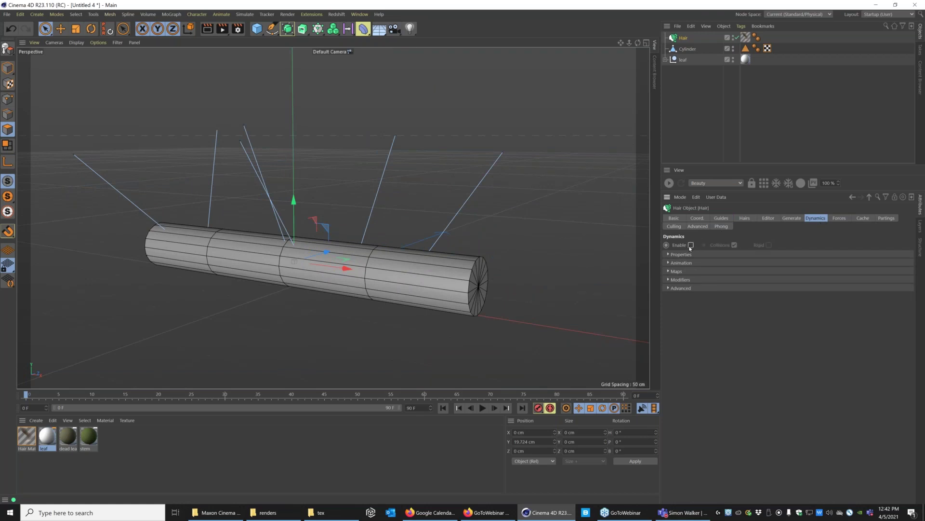
{"action": "left_click", "coordinate": [792, 219]}
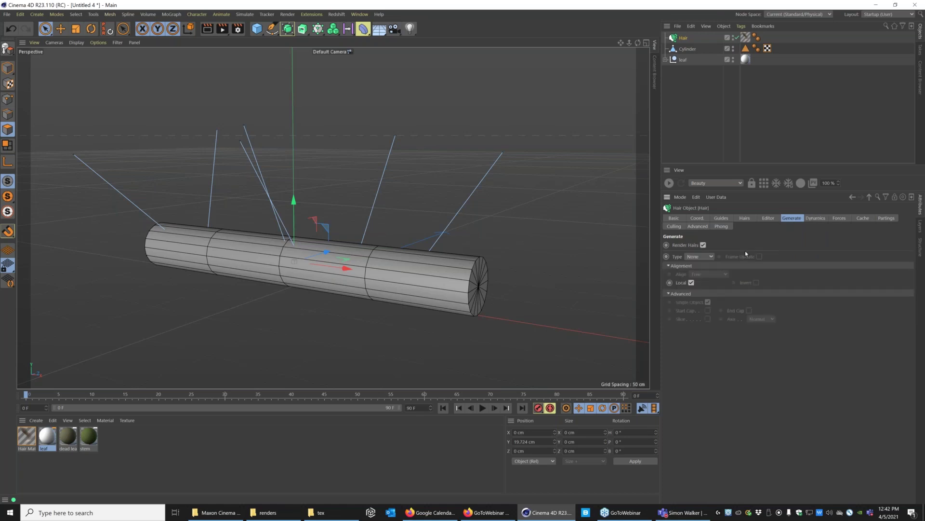
{"action": "left_click", "coordinate": [704, 257]}
{"action": "left_click", "coordinate": [707, 275]}
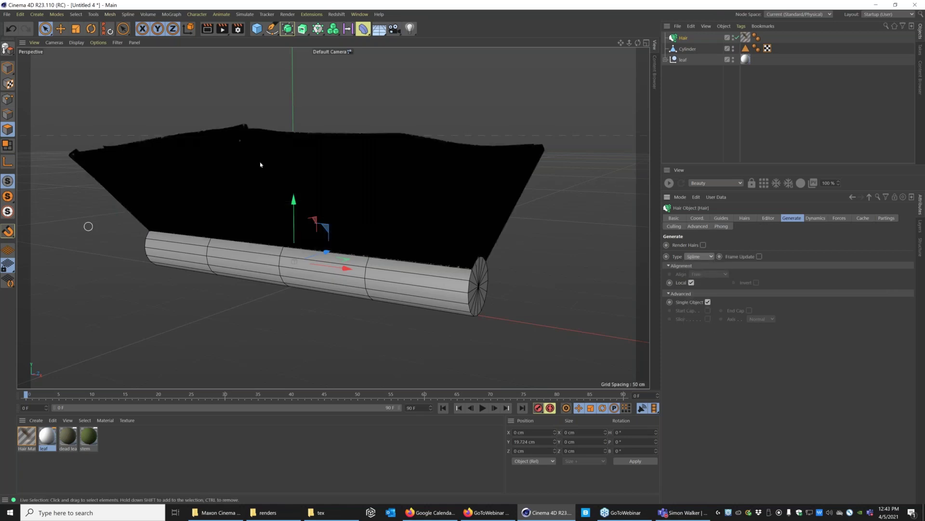
- Set the hairs' Root to As Guides so only the six guide strands remain
{"action": "left_click", "coordinate": [745, 218]}
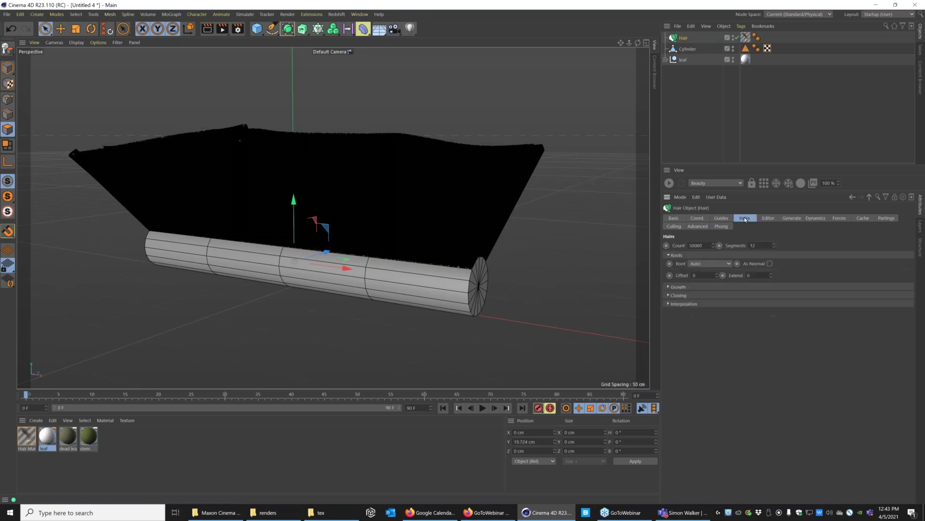
{"action": "left_click", "coordinate": [716, 264]}
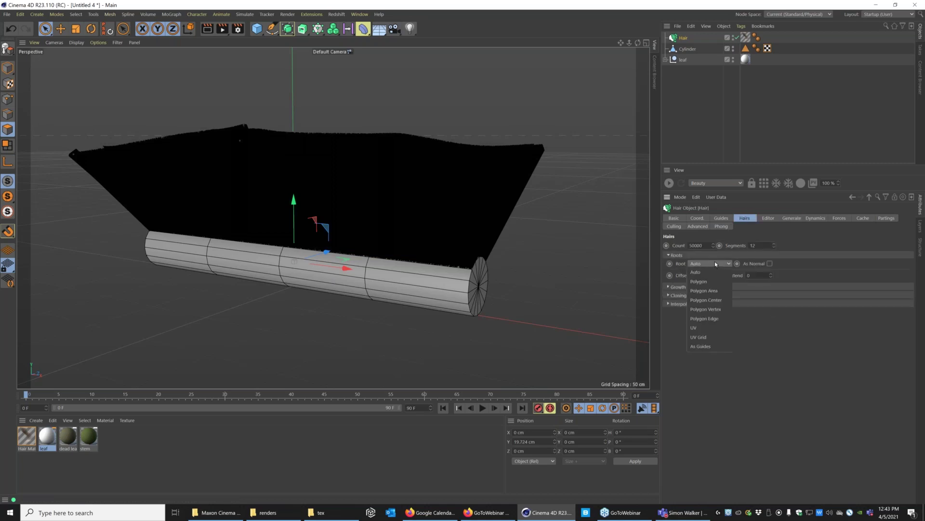
{"action": "left_click", "coordinate": [716, 264]}
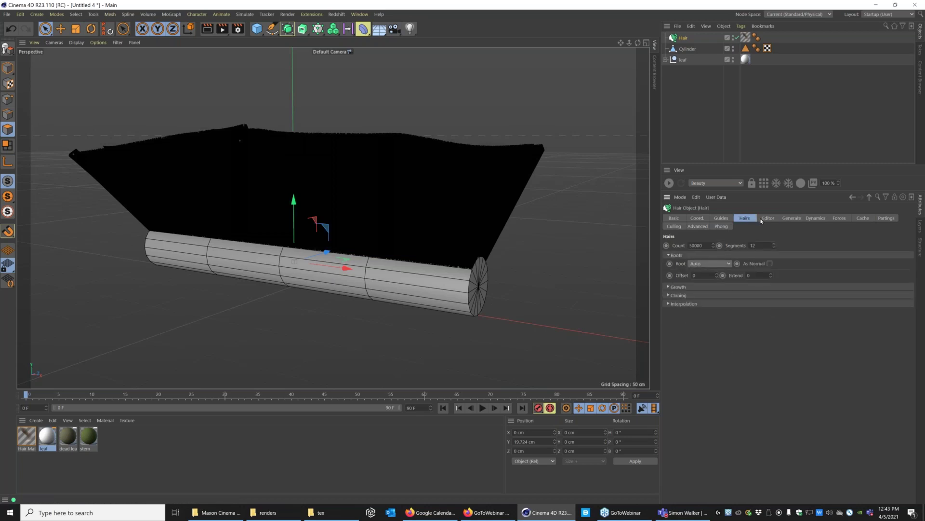
{"action": "left_click", "coordinate": [726, 264]}
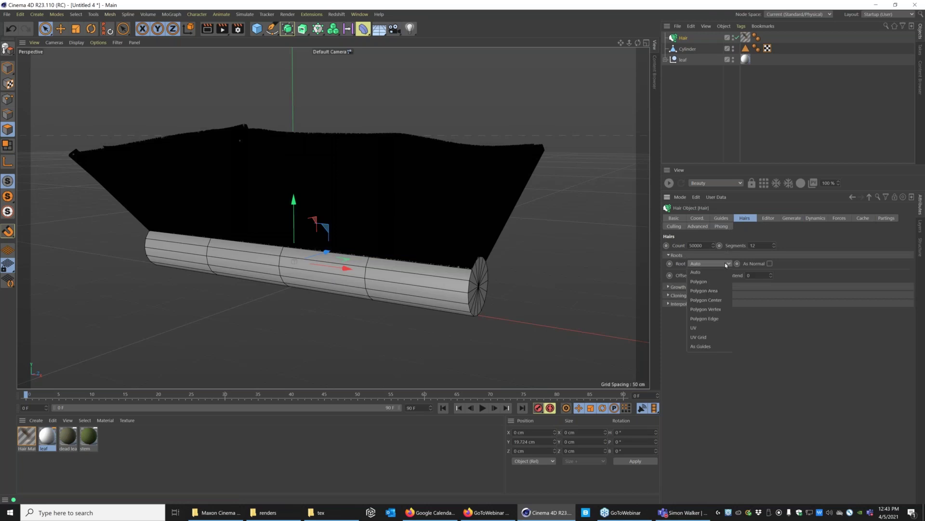
{"action": "left_click", "coordinate": [707, 347]}
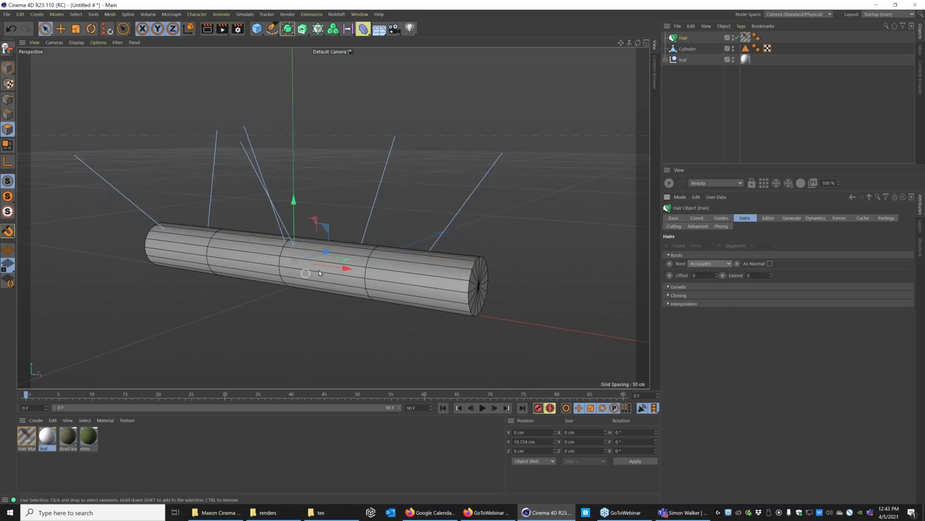
{"action": "left_click_drag", "start_coordinate": [316, 272], "coordinate": [313, 269], "text": "alt"}
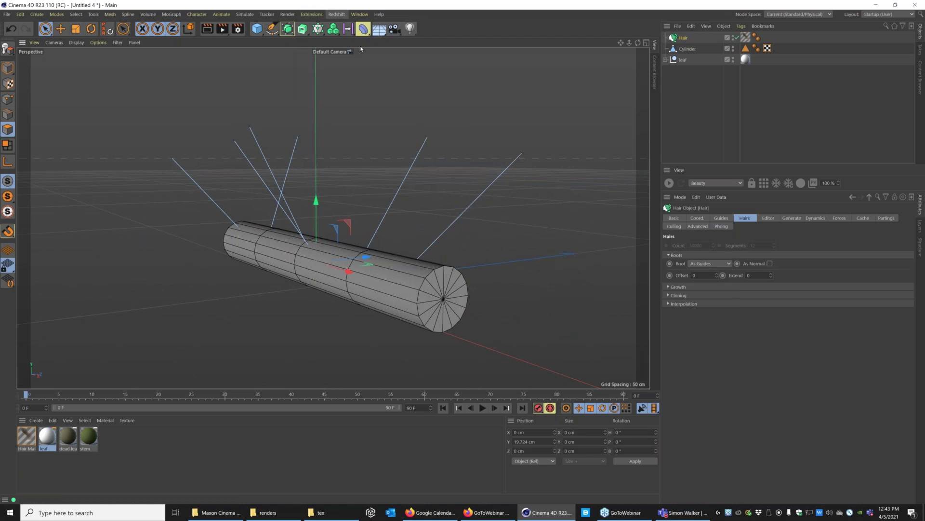
{"action": "left_click", "coordinate": [245, 14]}
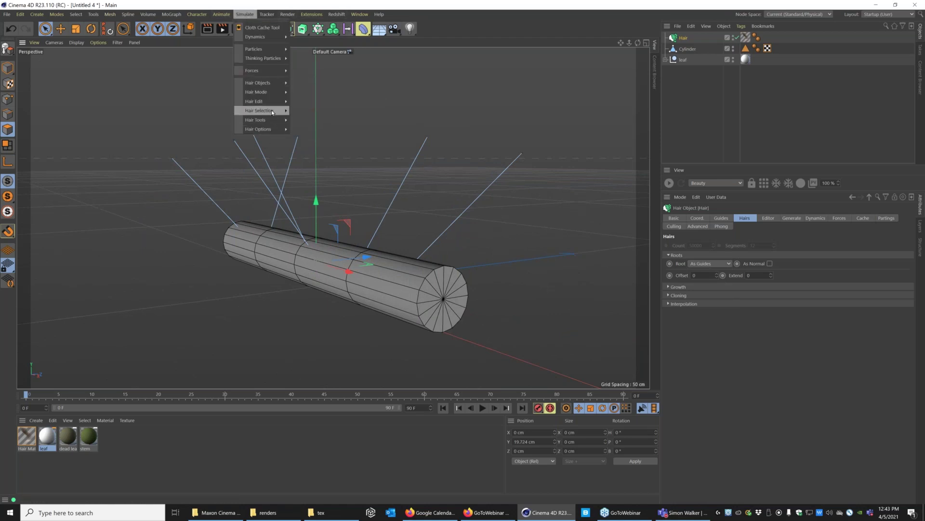
- Pick the hair Brush selection tool and switch to Guides editing mode
{"action": "mouse_move", "coordinate": [272, 112]}
{"action": "left_click", "coordinate": [317, 114]}
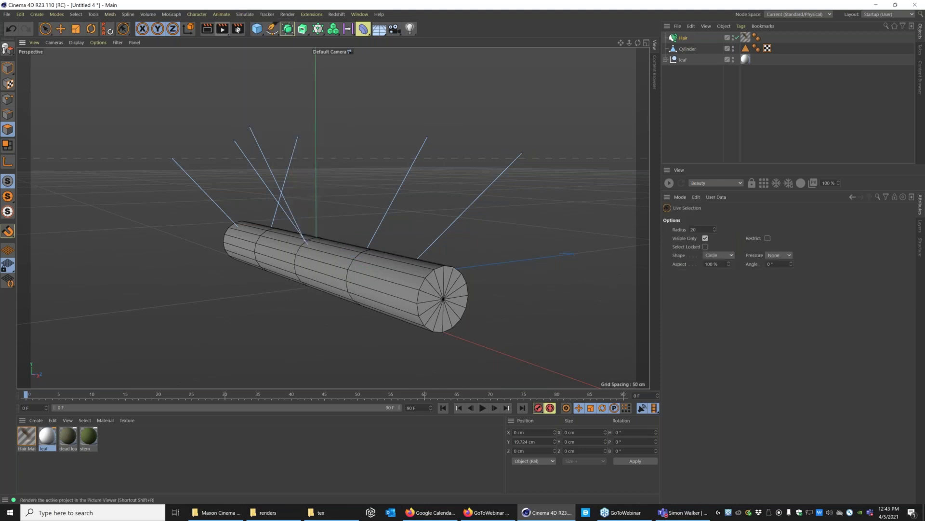
{"action": "left_click", "coordinate": [244, 16]}
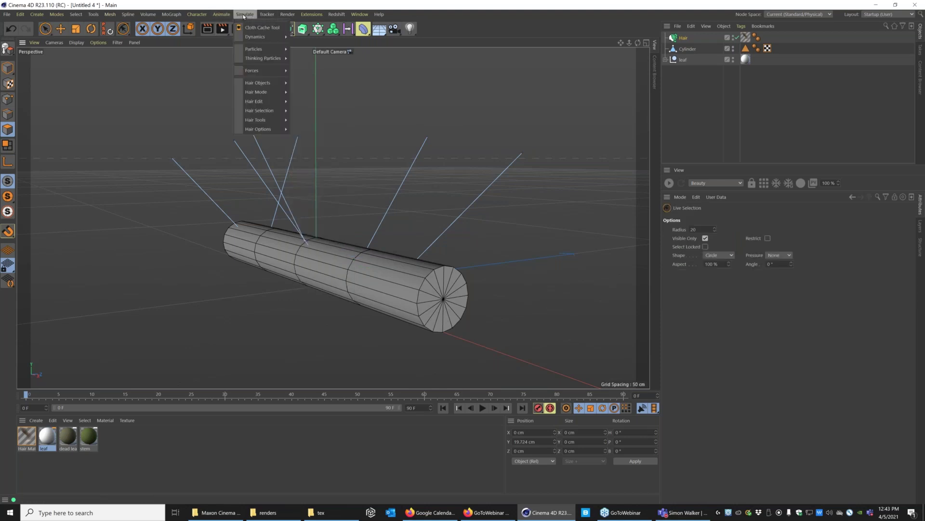
{"action": "mouse_move", "coordinate": [267, 111]}
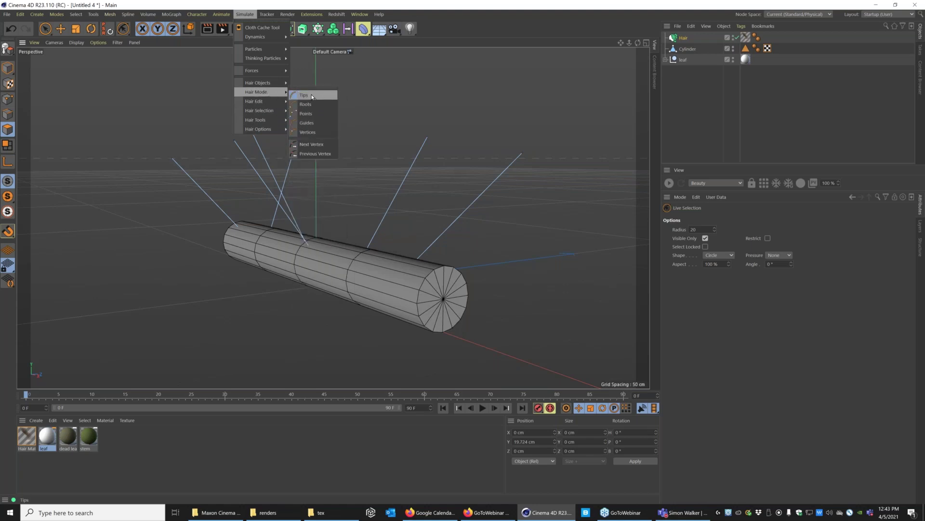
{"action": "left_click", "coordinate": [313, 122]}
- Select two hair guides and activate the hair Brush tool in Move mode
{"action": "left_click", "coordinate": [402, 179]}
{"action": "left_click_drag", "start_coordinate": [296, 249], "coordinate": [225, 255], "text": "alt"}
{"action": "left_click", "coordinate": [289, 205], "text": "shift"}
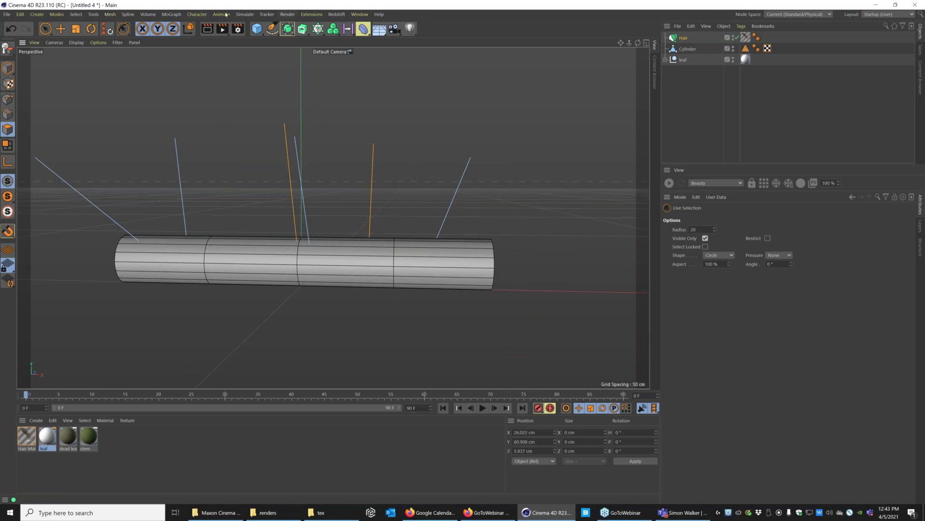
{"action": "left_click", "coordinate": [245, 14]}
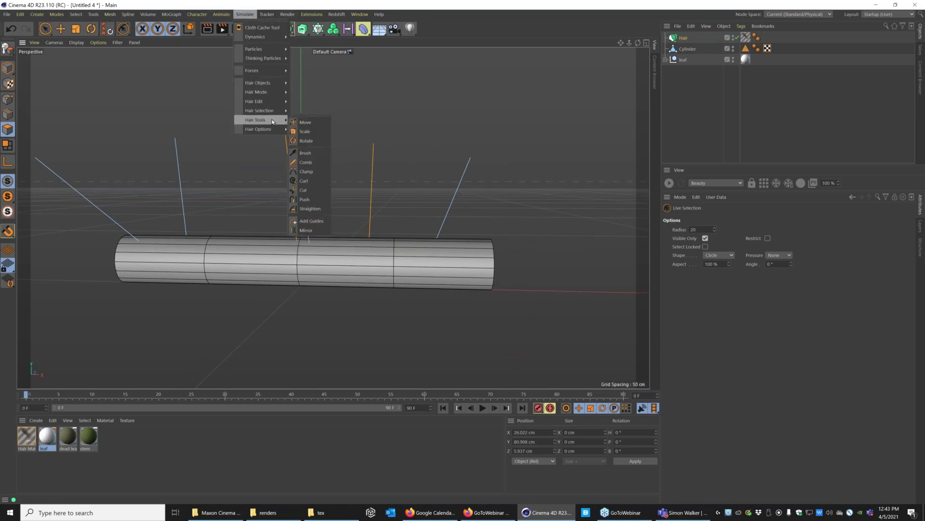
{"action": "left_click", "coordinate": [305, 153]}
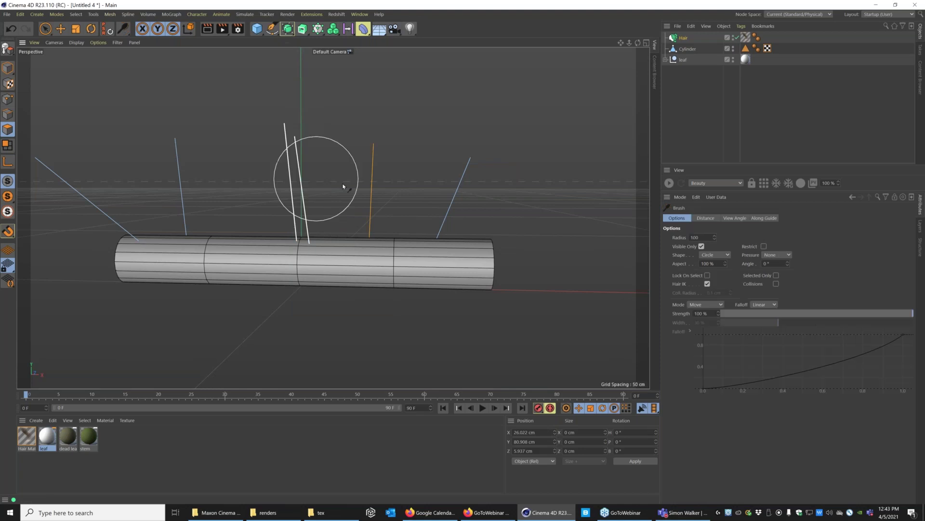
- Enable Selected Only and brush the guides into wavy curves, undoing one jagged stroke
{"action": "left_click", "coordinate": [776, 275]}
{"action": "left_click_drag", "start_coordinate": [341, 207], "coordinate": [194, 131], "text": "alt"}
{"action": "mouse_move", "coordinate": [329, 150]}
{"action": "left_mouse_down"}
{"action": "mouse_move", "coordinate": [293, 213]}
{"action": "mouse_move", "coordinate": [268, 217]}
{"action": "mouse_move", "coordinate": [284, 223]}
{"action": "left_mouse_up"}
{"action": "left_click_drag", "start_coordinate": [387, 199], "coordinate": [425, 211]}
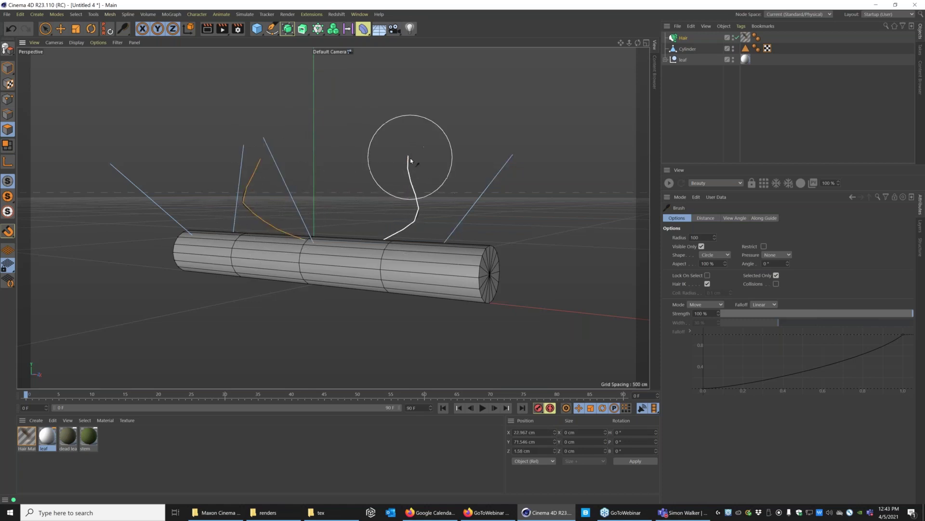
{"action": "left_click_drag", "start_coordinate": [410, 247], "coordinate": [372, 187]}
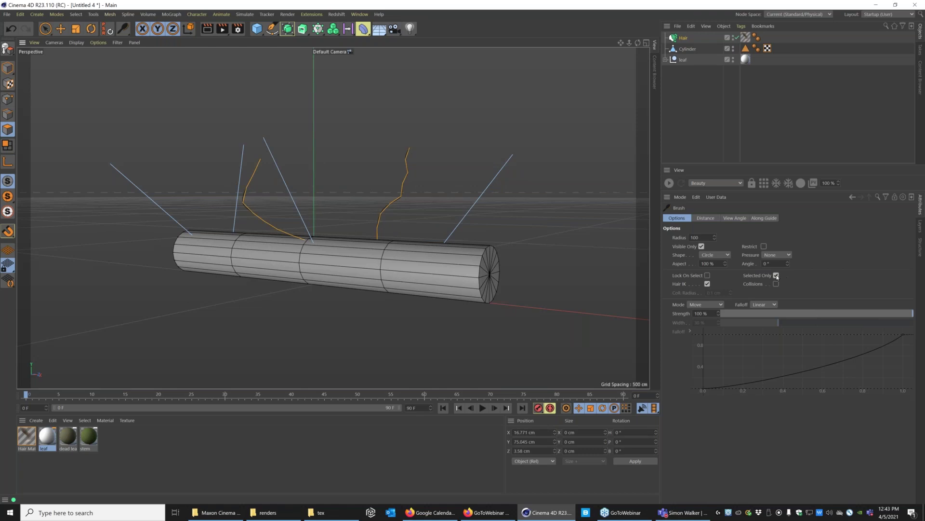
{"action": "mouse_move", "coordinate": [467, 210]}
{"action": "left_mouse_down"}
{"action": "mouse_move", "coordinate": [455, 200]}
{"action": "mouse_move", "coordinate": [486, 165]}
{"action": "mouse_move", "coordinate": [477, 147]}
{"action": "mouse_move", "coordinate": [478, 187]}
{"action": "mouse_move", "coordinate": [487, 182]}
{"action": "left_mouse_up"}
{"action": "mouse_move", "coordinate": [332, 217]}
{"action": "left_mouse_down", "text": "alt"}
{"action": "mouse_move", "coordinate": [477, 224]}
{"action": "mouse_move", "coordinate": [218, 238]}
{"action": "mouse_move", "coordinate": [196, 193]}
{"action": "left_mouse_up", "text": "alt"}
{"action": "key", "text": "ctrl+z"}
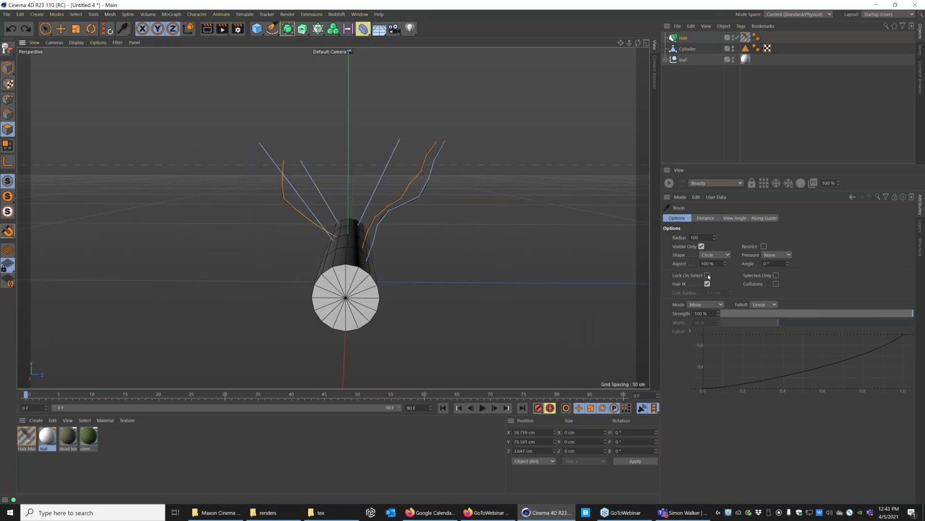
{"action": "mouse_move", "coordinate": [487, 251]}
{"action": "left_mouse_down"}
{"action": "mouse_move", "coordinate": [450, 225]}
{"action": "mouse_move", "coordinate": [331, 203]}
{"action": "mouse_move", "coordinate": [311, 159]}
{"action": "mouse_move", "coordinate": [323, 158]}
{"action": "mouse_move", "coordinate": [324, 118]}
{"action": "mouse_move", "coordinate": [310, 114]}
{"action": "mouse_move", "coordinate": [347, 164]}
{"action": "mouse_move", "coordinate": [255, 192]}
{"action": "mouse_move", "coordinate": [310, 181]}
{"action": "mouse_move", "coordinate": [318, 203]}
{"action": "mouse_move", "coordinate": [289, 195]}
{"action": "mouse_move", "coordinate": [310, 140]}
{"action": "mouse_move", "coordinate": [300, 197]}
{"action": "mouse_move", "coordinate": [359, 154]}
{"action": "mouse_move", "coordinate": [373, 172]}
{"action": "mouse_move", "coordinate": [381, 152]}
{"action": "mouse_move", "coordinate": [372, 139]}
{"action": "mouse_move", "coordinate": [361, 182]}
{"action": "mouse_move", "coordinate": [436, 194]}
{"action": "mouse_move", "coordinate": [460, 209]}
{"action": "mouse_move", "coordinate": [368, 200]}
{"action": "left_mouse_up"}
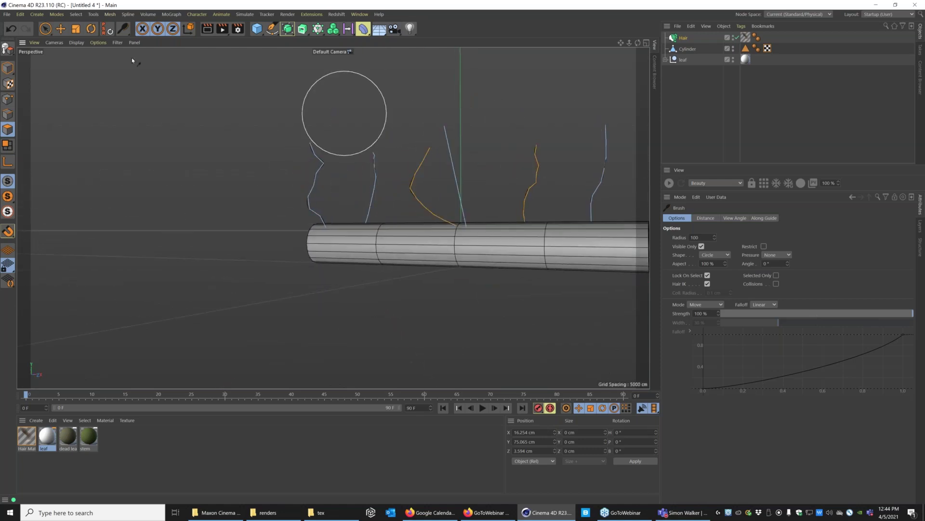
- Live Select the remaining straight hair guide and return to the Brush tool
{"action": "left_click", "coordinate": [127, 30]}
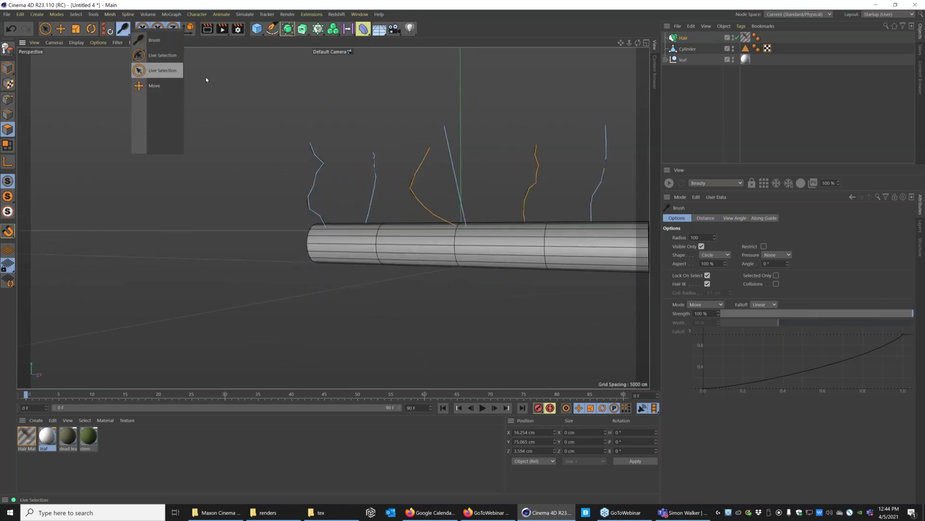
{"action": "left_click", "coordinate": [167, 71]}
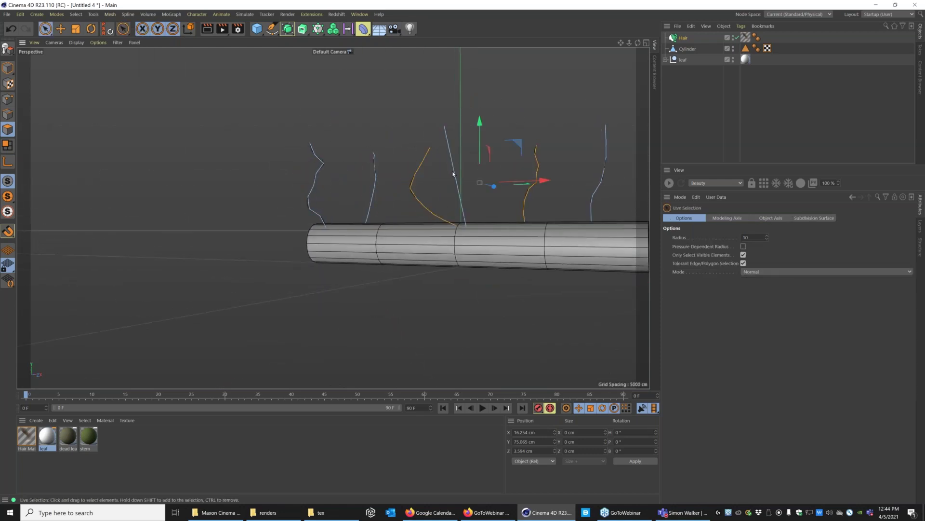
{"action": "left_click", "coordinate": [121, 32]}
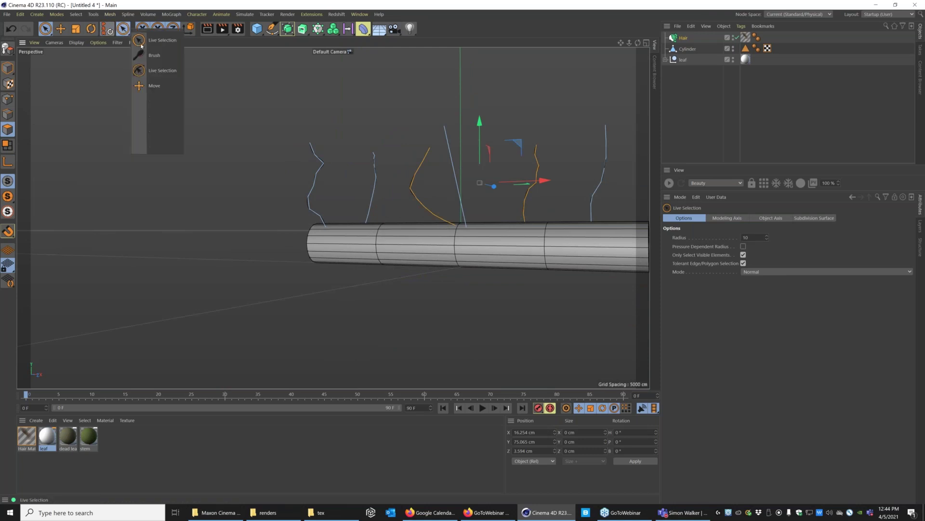
{"action": "left_click", "coordinate": [152, 76]}
{"action": "left_click", "coordinate": [444, 134]}
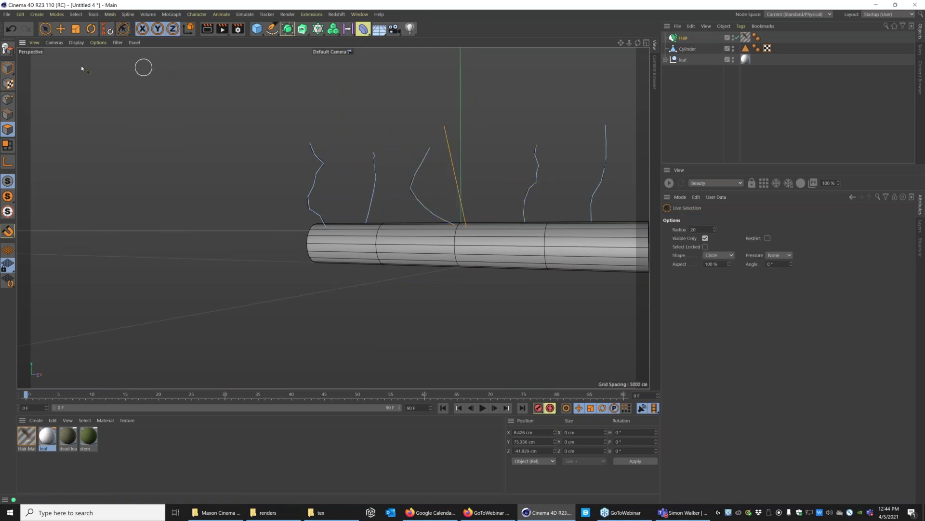
{"action": "left_click", "coordinate": [122, 29]}
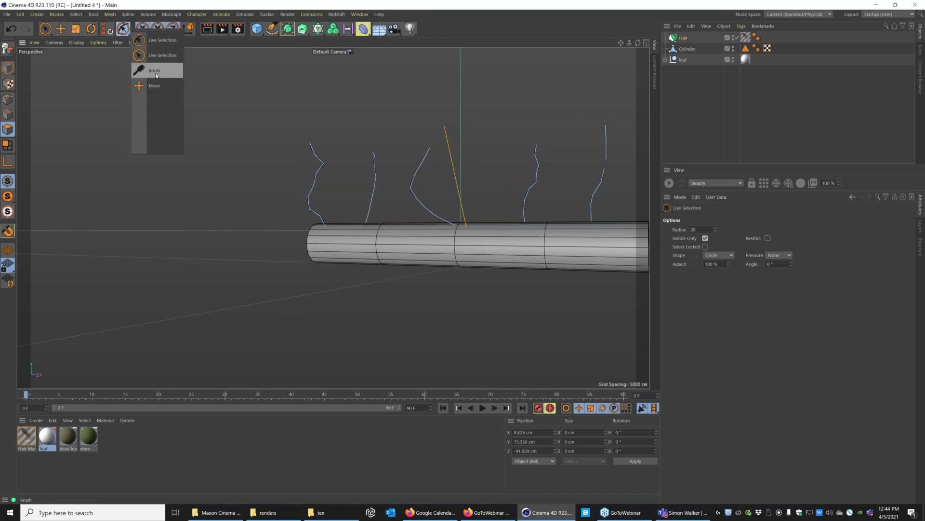
{"action": "left_click", "coordinate": [157, 75]}
- Bend the selected guide, then the white and middle guides, into curves
{"action": "left_click_drag", "start_coordinate": [469, 151], "coordinate": [492, 159]}
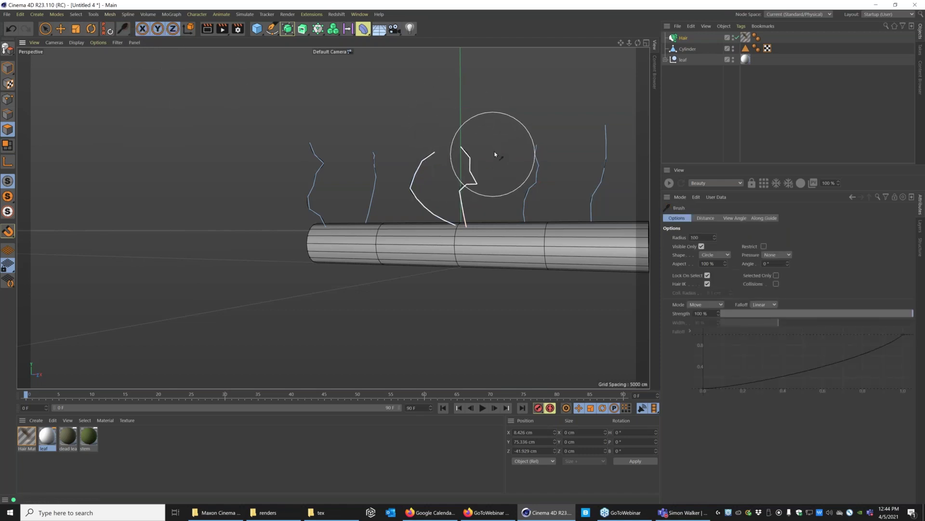
{"action": "mouse_move", "coordinate": [586, 200]}
{"action": "left_mouse_down", "text": "alt"}
{"action": "mouse_move", "coordinate": [541, 217]}
{"action": "mouse_move", "coordinate": [511, 196]}
{"action": "left_mouse_up", "text": "alt"}
{"action": "mouse_move", "coordinate": [416, 163]}
{"action": "left_mouse_down"}
{"action": "mouse_move", "coordinate": [492, 144]}
{"action": "mouse_move", "coordinate": [438, 155]}
{"action": "mouse_move", "coordinate": [472, 142]}
{"action": "mouse_move", "coordinate": [516, 248]}
{"action": "mouse_move", "coordinate": [368, 225]}
{"action": "mouse_move", "coordinate": [385, 268]}
{"action": "left_mouse_up"}
{"action": "left_click", "coordinate": [776, 275]}
{"action": "middle_click_drag", "start_coordinate": [384, 268], "coordinate": [358, 290], "text": "alt"}
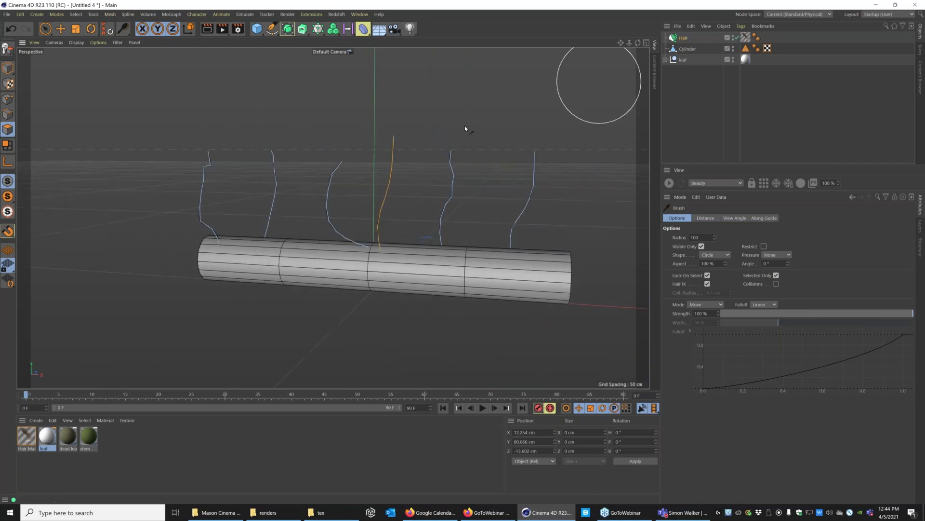
{"action": "mouse_move", "coordinate": [438, 279]}
{"action": "left_mouse_down"}
{"action": "mouse_move", "coordinate": [382, 268]}
{"action": "mouse_move", "coordinate": [405, 288]}
{"action": "mouse_move", "coordinate": [372, 217]}
{"action": "left_mouse_up"}
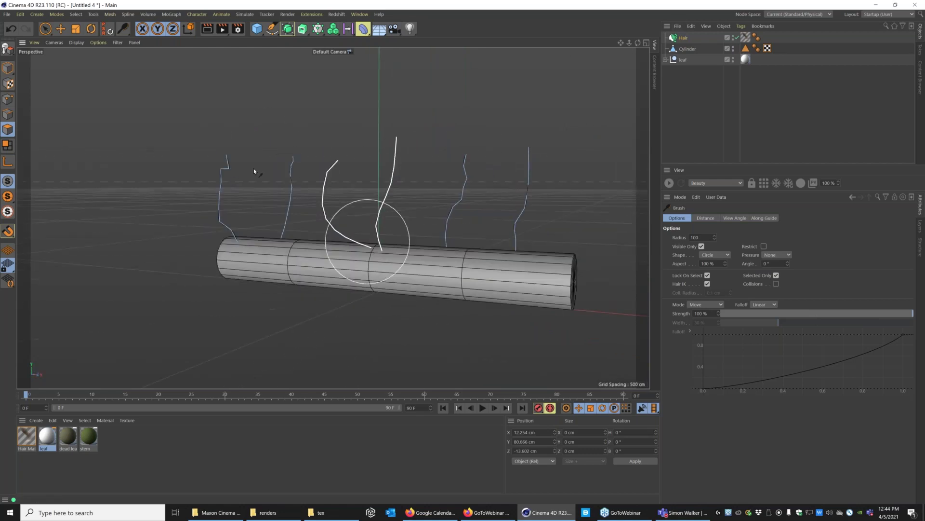
{"action": "left_click", "coordinate": [244, 15]}
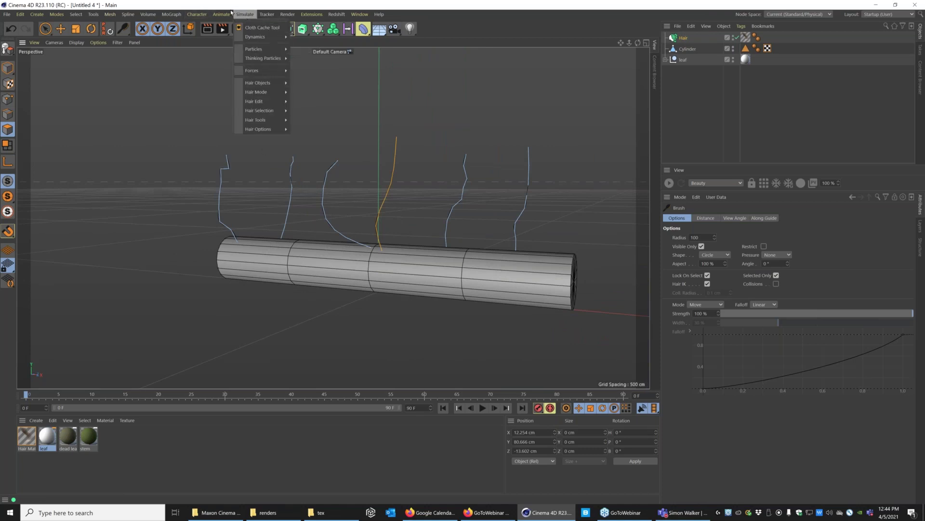
- Add a MoSpline in Spline mode with the Hair object as its Source Spline
{"action": "mouse_move", "coordinate": [175, 17]}
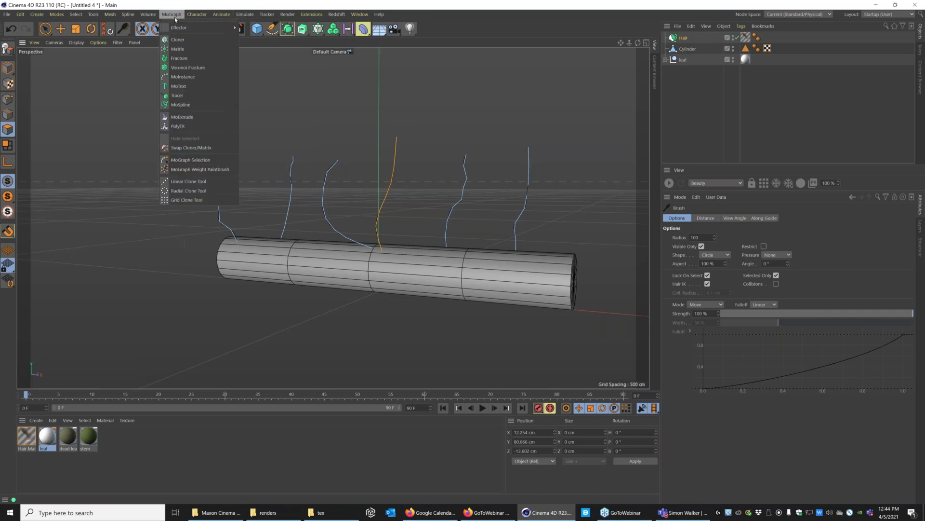
{"action": "left_click", "coordinate": [181, 105]}
{"action": "left_click", "coordinate": [712, 239]}
{"action": "left_click", "coordinate": [706, 246]}
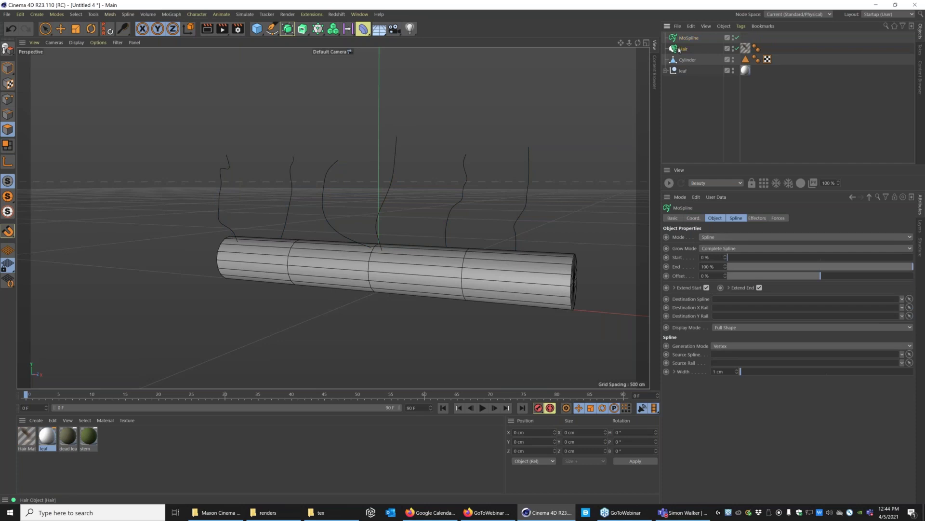
{"action": "left_click_drag", "start_coordinate": [673, 81], "coordinate": [690, 341]}
{"action": "left_click", "coordinate": [736, 218]}
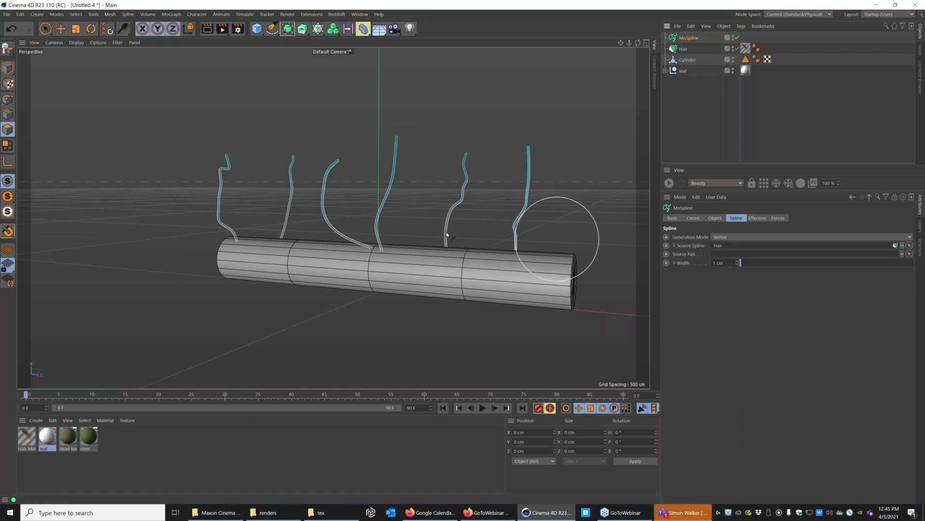
{"action": "left_click_drag", "start_coordinate": [406, 225], "coordinate": [342, 227], "text": "alt"}
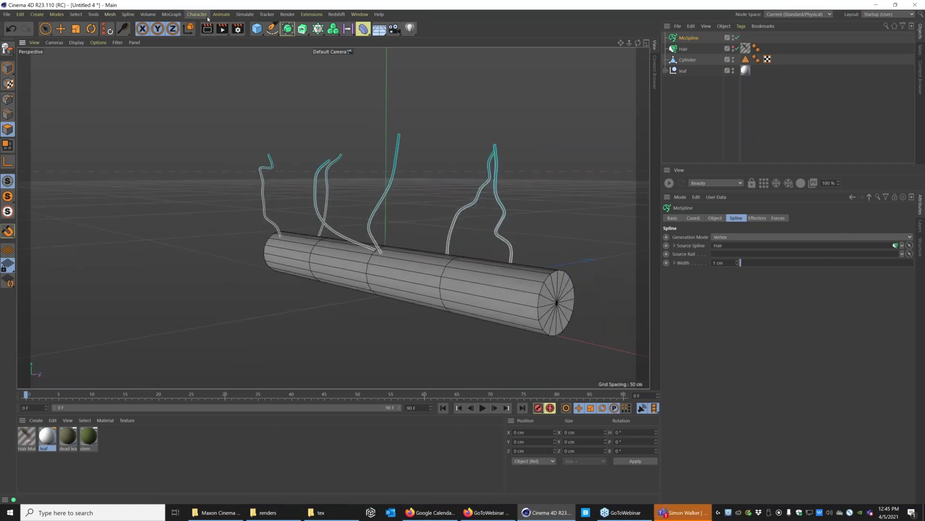
{"action": "left_click", "coordinate": [246, 16]}
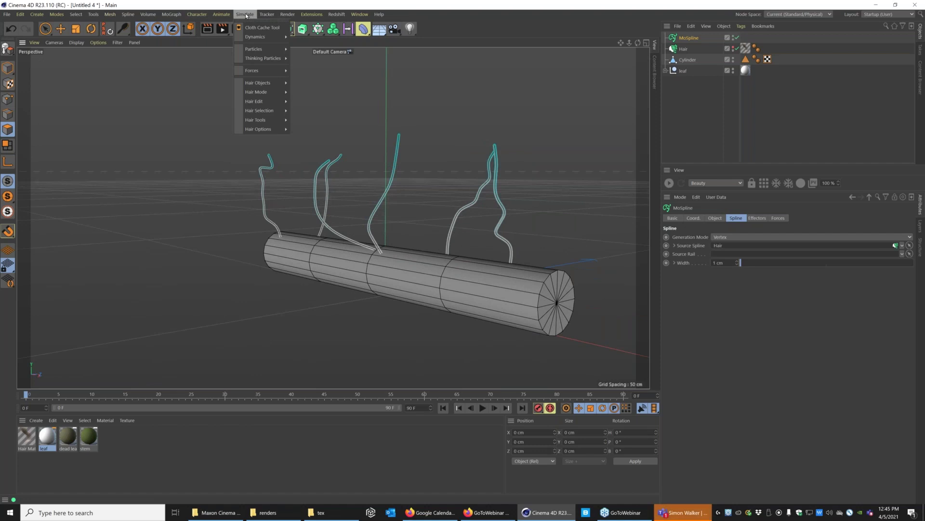
- Add a Gravity force, entering 100 cm acceleration then dragging it to about 190.4 cm
{"action": "mouse_move", "coordinate": [259, 71]}
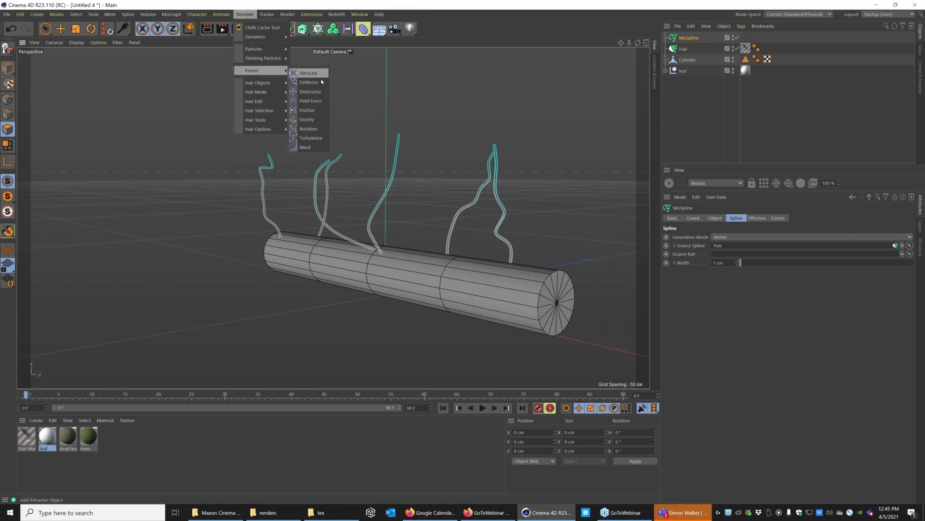
{"action": "left_click", "coordinate": [307, 120]}
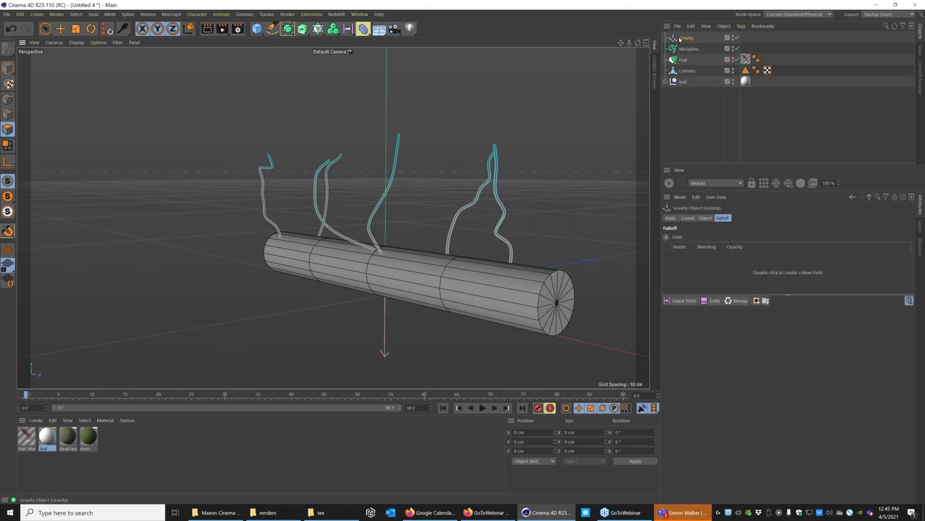
{"action": "left_click", "coordinate": [705, 218]}
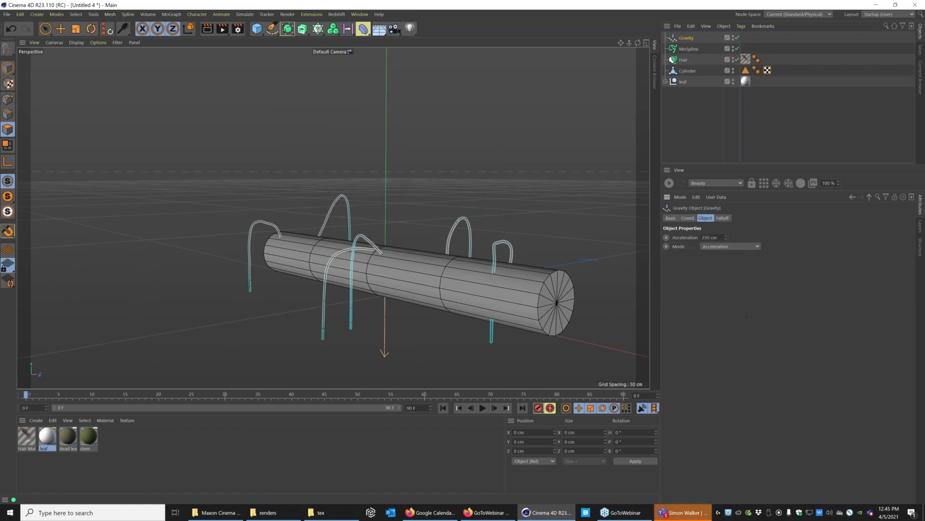
{"action": "left_click", "coordinate": [721, 238]}
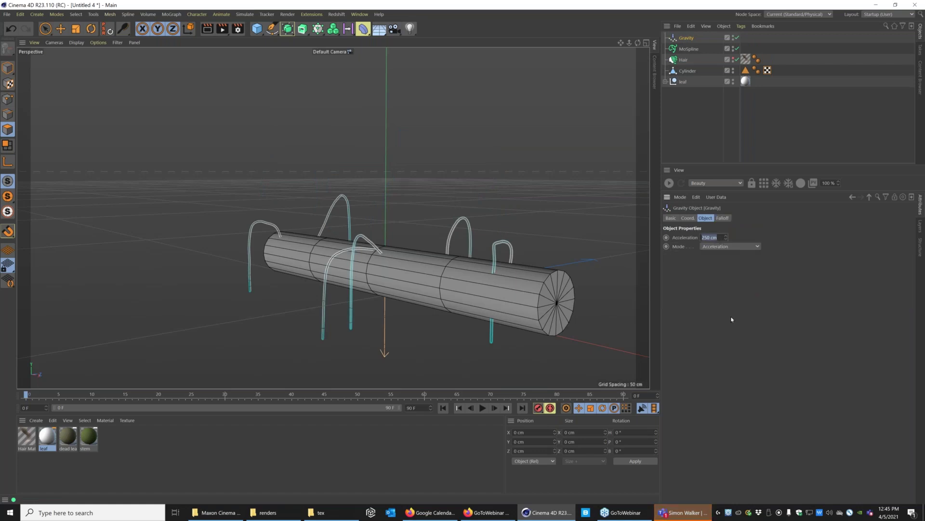
{"action": "type", "text": "100"}
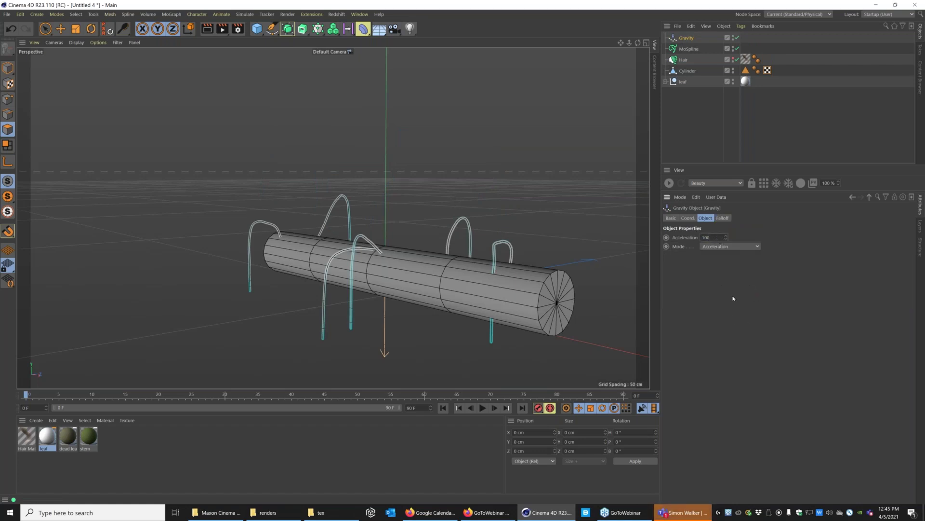
{"action": "key", "text": "Return"}
{"action": "left_click_drag", "start_coordinate": [726, 237], "coordinate": [712, 87]}
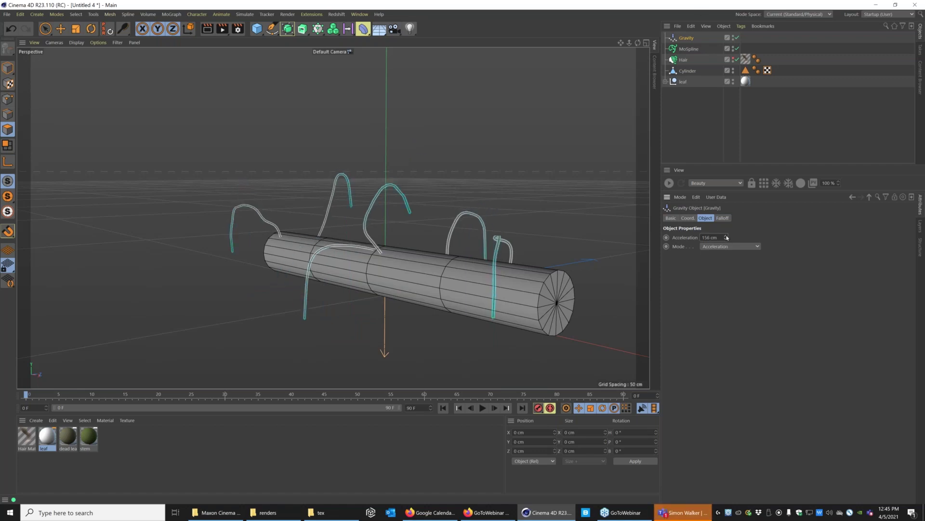
{"action": "left_click_drag", "start_coordinate": [722, 212], "coordinate": [713, 39]}
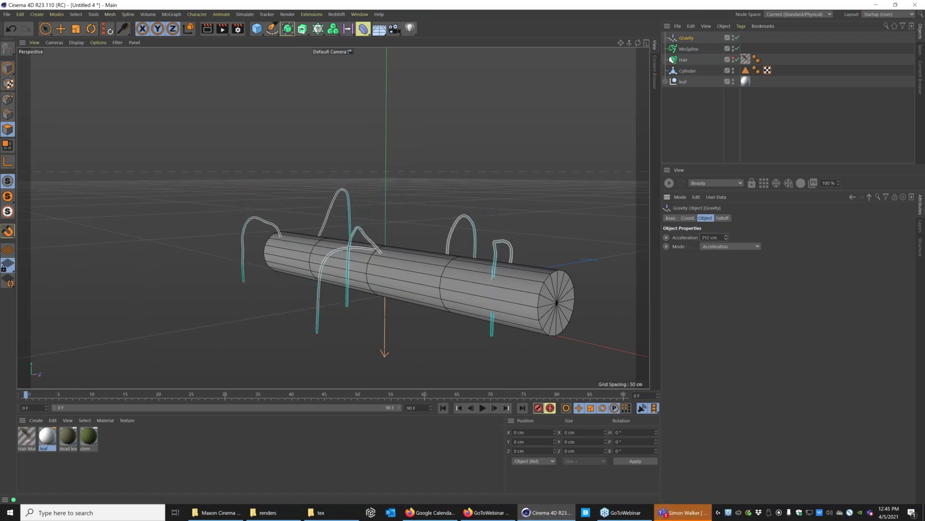
{"action": "left_click_drag", "start_coordinate": [725, 237], "coordinate": [749, 297]}
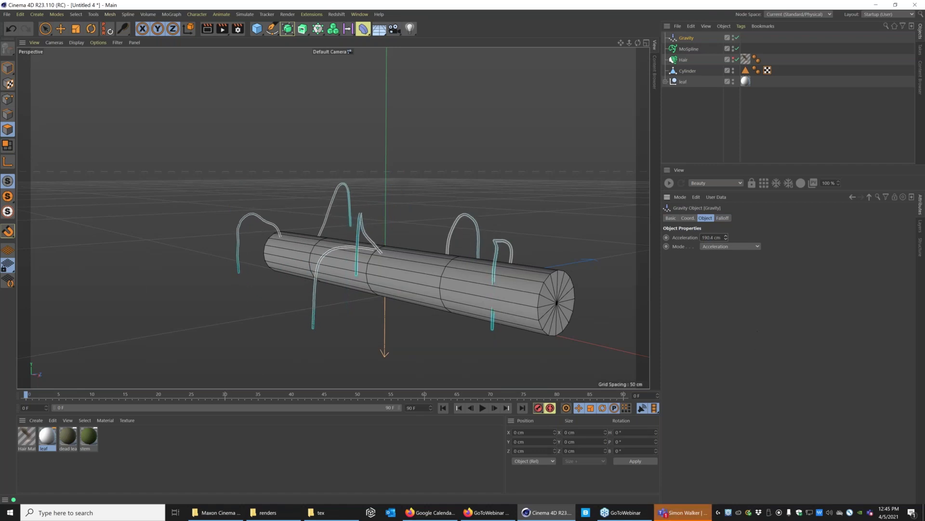
{"action": "left_click", "coordinate": [723, 219]}
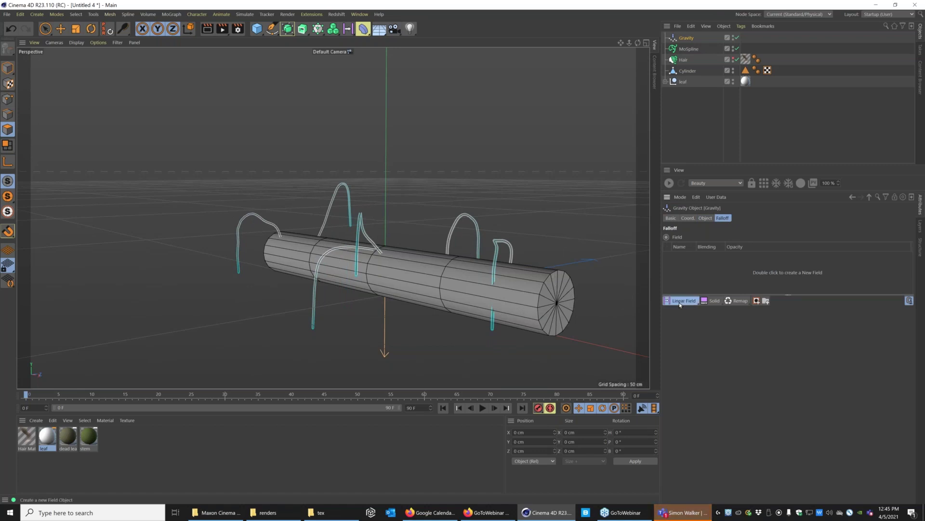
- Add a Linear Field in Gravity's falloff, place it above the cylinder, and move it to top level
{"action": "left_click", "coordinate": [693, 302]}
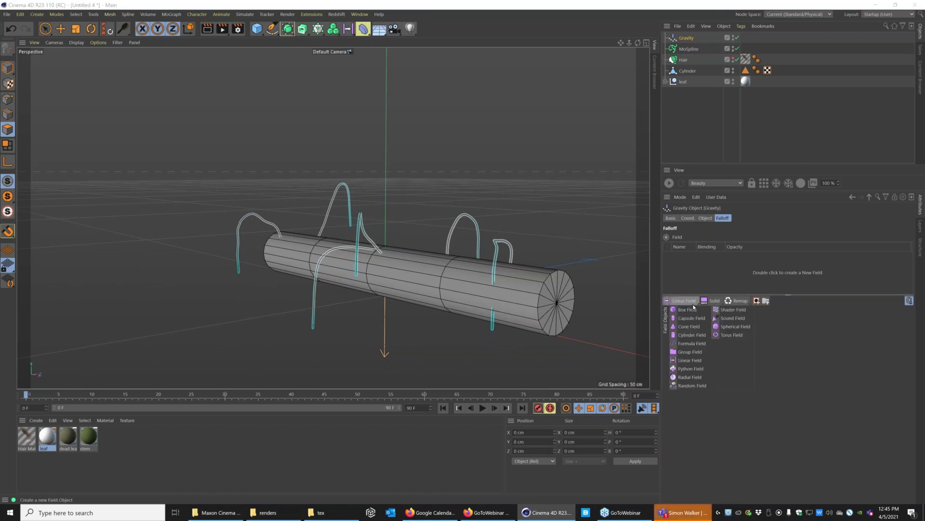
{"action": "left_click", "coordinate": [691, 361]}
{"action": "left_click_drag", "start_coordinate": [439, 324], "coordinate": [358, 305], "text": "alt"}
{"action": "scroll", "coordinate": [358, 305], "scroll_direction": "down", "scroll_amount": 3}
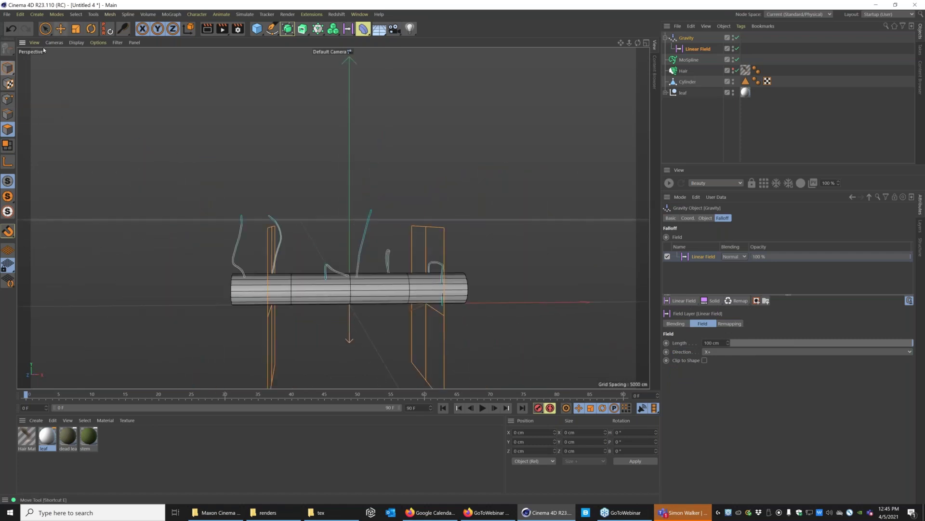
{"action": "left_click", "coordinate": [8, 69]}
{"action": "left_click", "coordinate": [61, 29]}
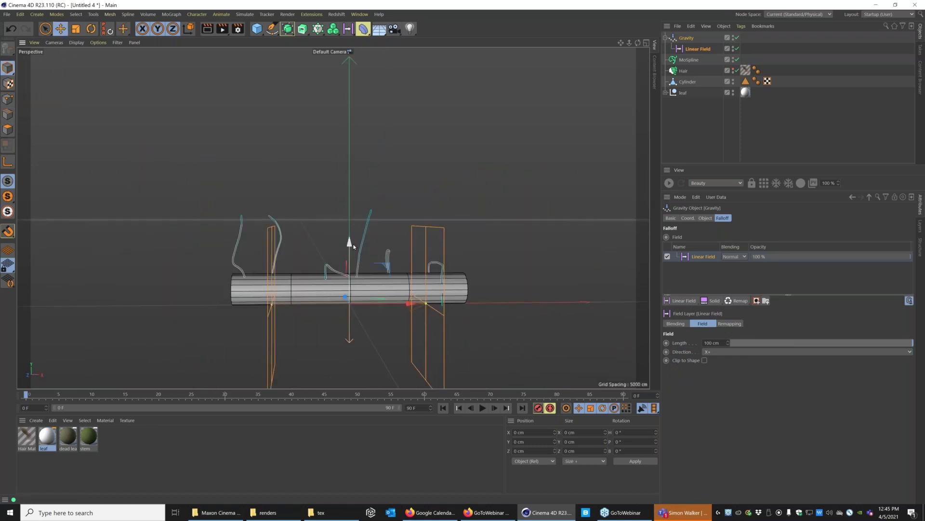
{"action": "left_click_drag", "start_coordinate": [343, 231], "coordinate": [343, 157]}
{"action": "left_click_drag", "start_coordinate": [426, 230], "coordinate": [193, 252]}
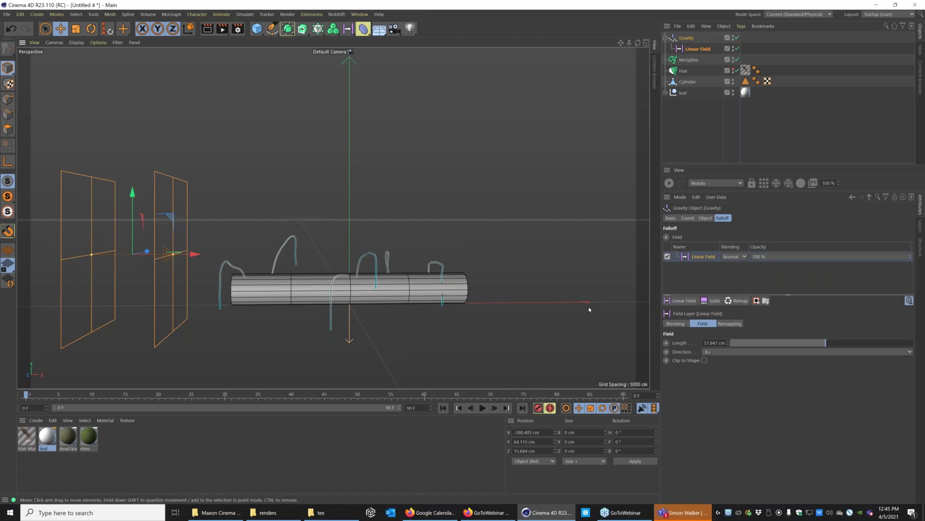
{"action": "left_click_drag", "start_coordinate": [692, 49], "coordinate": [689, 34]}
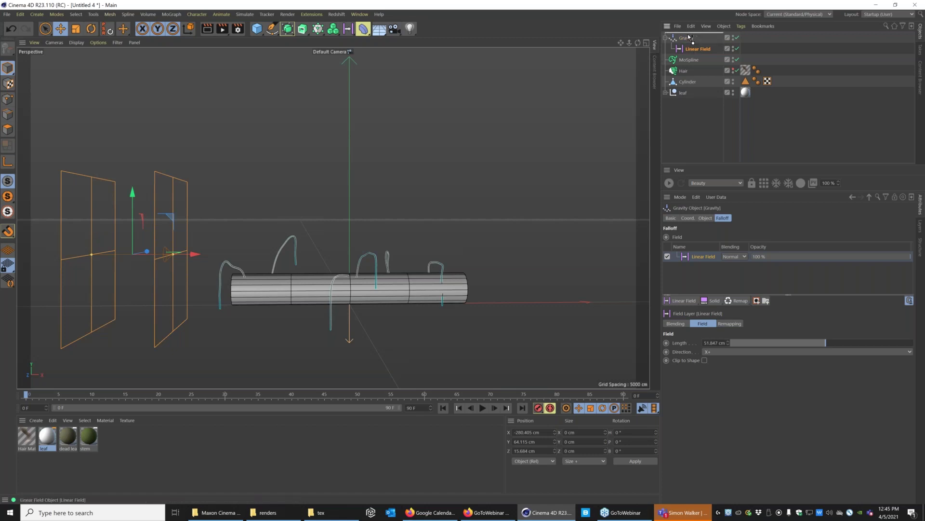
- Keyframe the Linear Field sweeping past the cylinder's right end by frame 79, then play back
{"action": "left_click", "coordinate": [705, 217]}
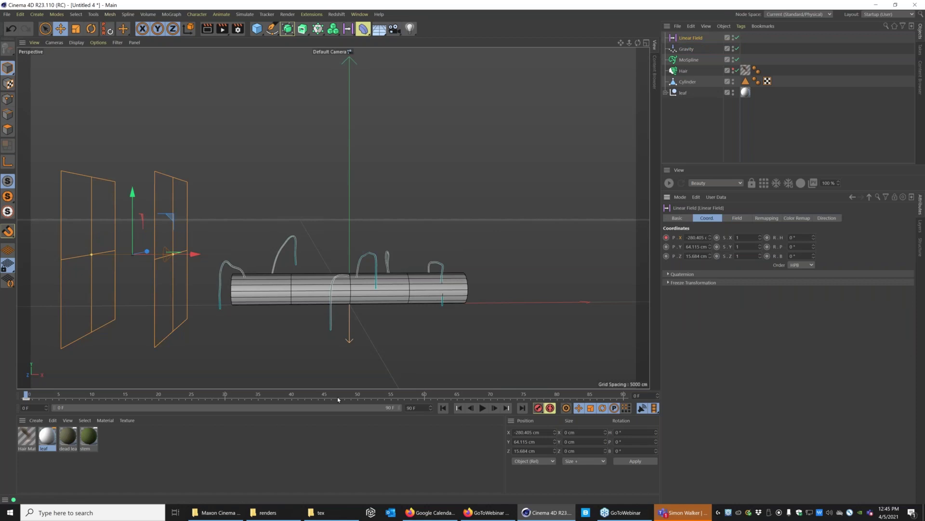
{"action": "left_click", "coordinate": [551, 394]}
{"action": "left_click_drag", "start_coordinate": [189, 258], "coordinate": [624, 250]}
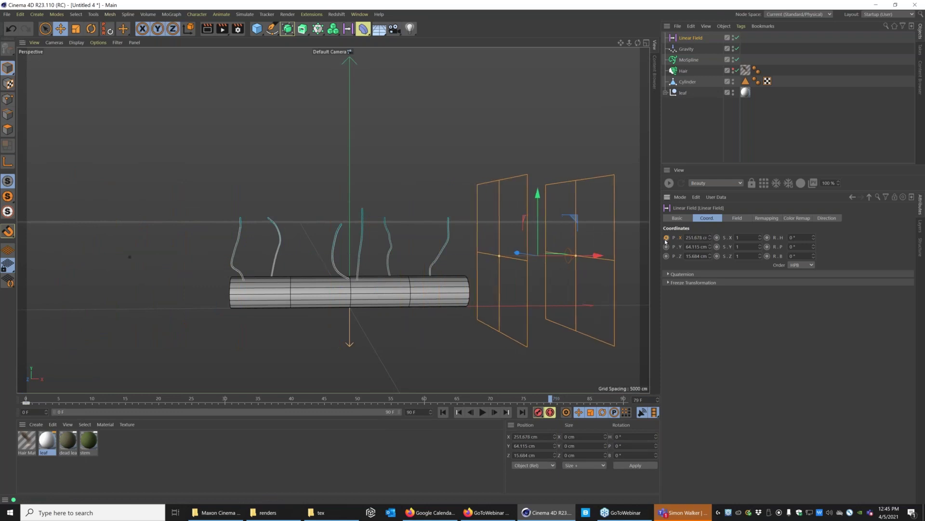
{"action": "left_click", "coordinate": [444, 412]}
{"action": "left_click", "coordinate": [482, 413]}
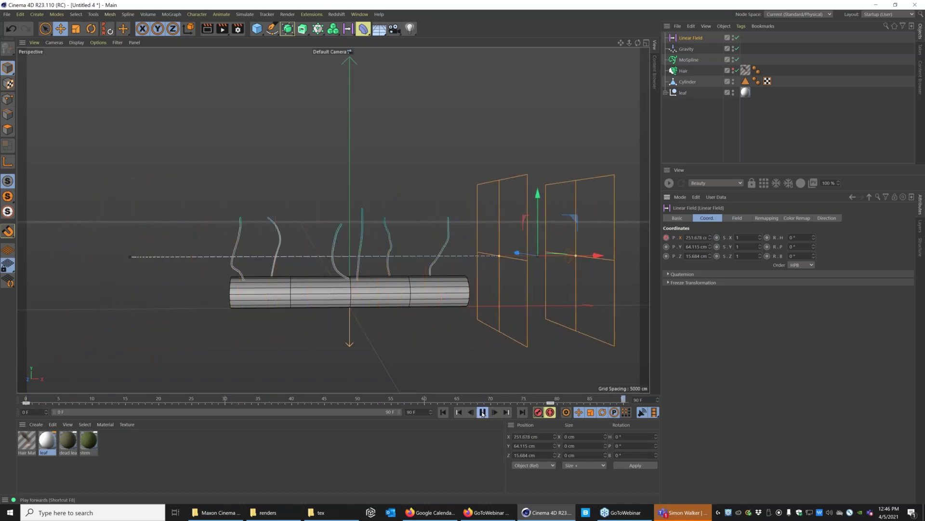
{"action": "left_click", "coordinate": [483, 413]}
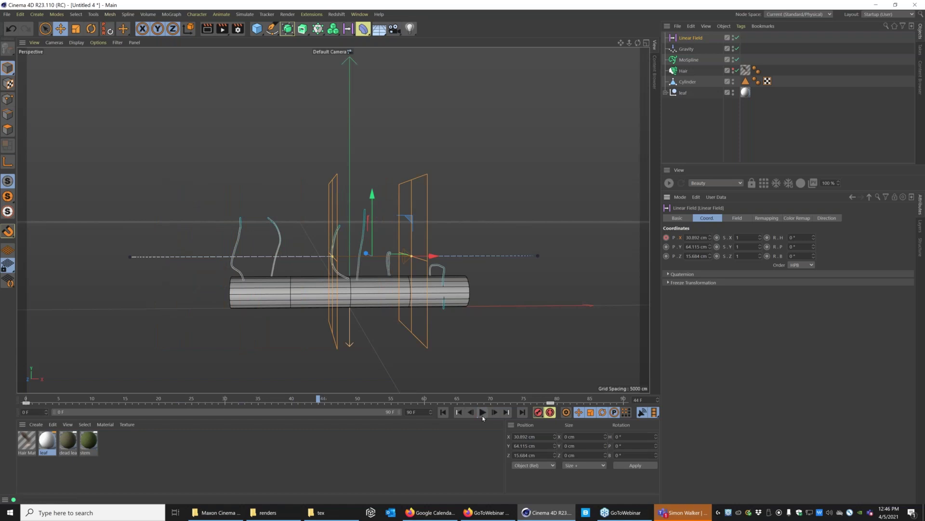
{"action": "left_click", "coordinate": [443, 412]}
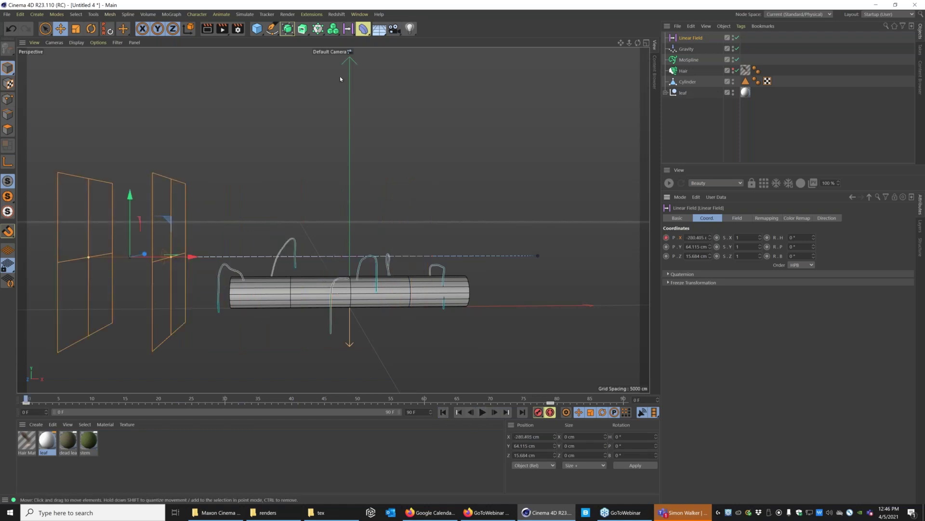
{"action": "left_click", "coordinate": [257, 29]}
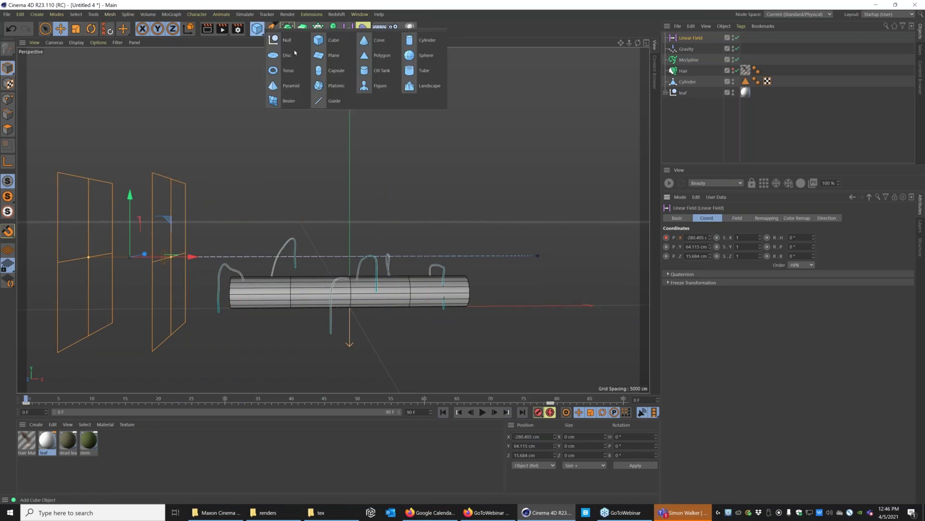
- Add a new cylinder with a 10 cm radius
{"action": "left_click", "coordinate": [422, 40]}
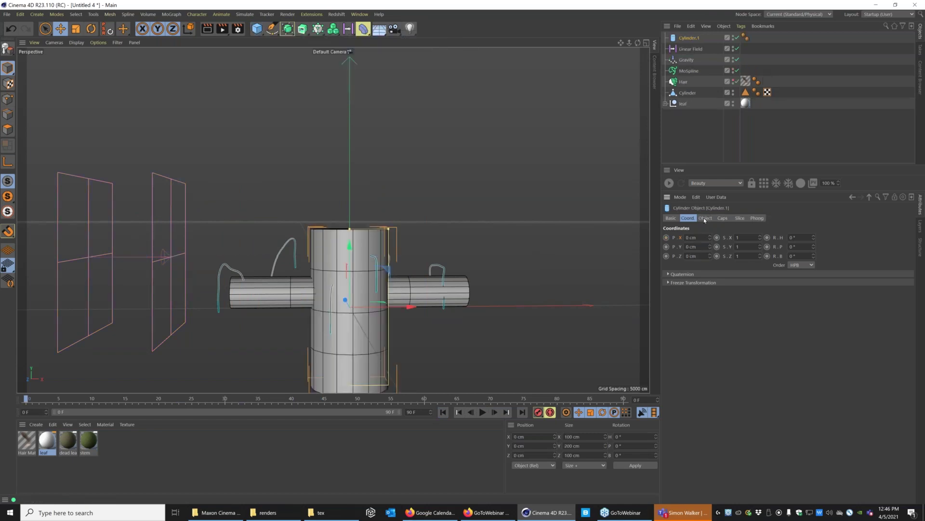
{"action": "left_click", "coordinate": [706, 218]}
{"action": "left_click", "coordinate": [731, 236]}
{"action": "type", "text": "1"}
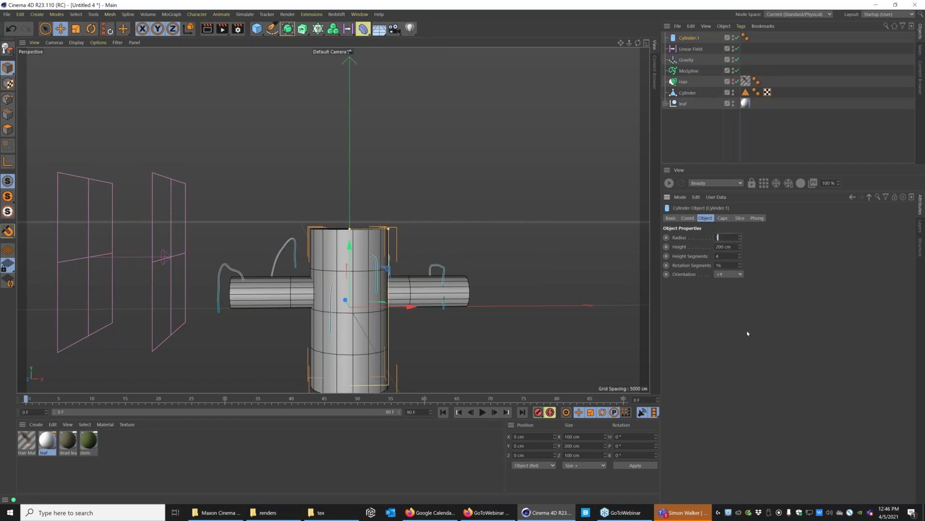
{"action": "type", "text": "0"}
{"action": "key", "text": "Return"}
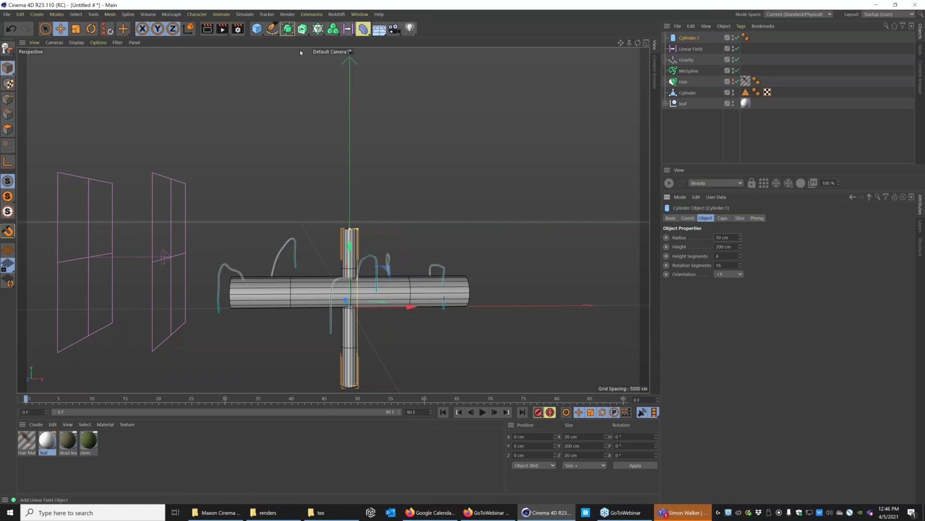
- Add a Spline Wrap under the cylinder using the MoSpline on the +Y axis
{"action": "left_click", "coordinate": [363, 29]}
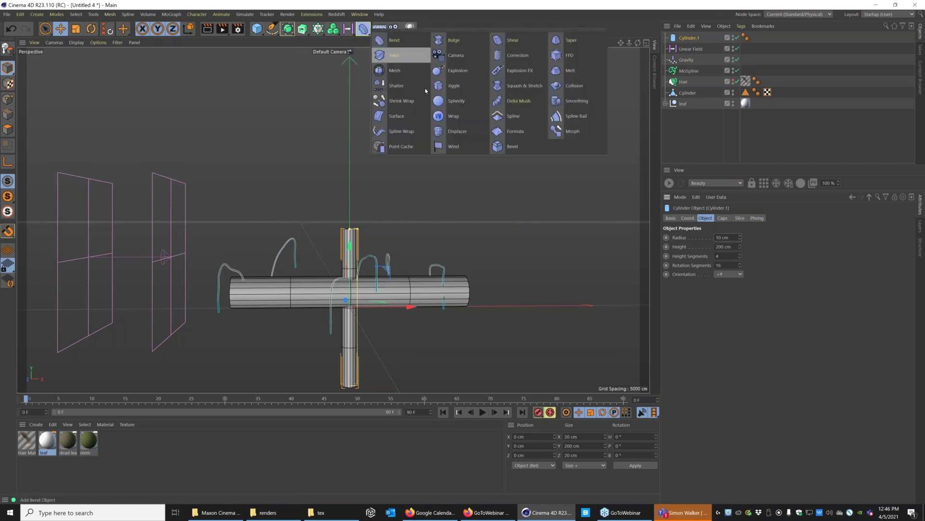
{"action": "left_click", "coordinate": [402, 131]}
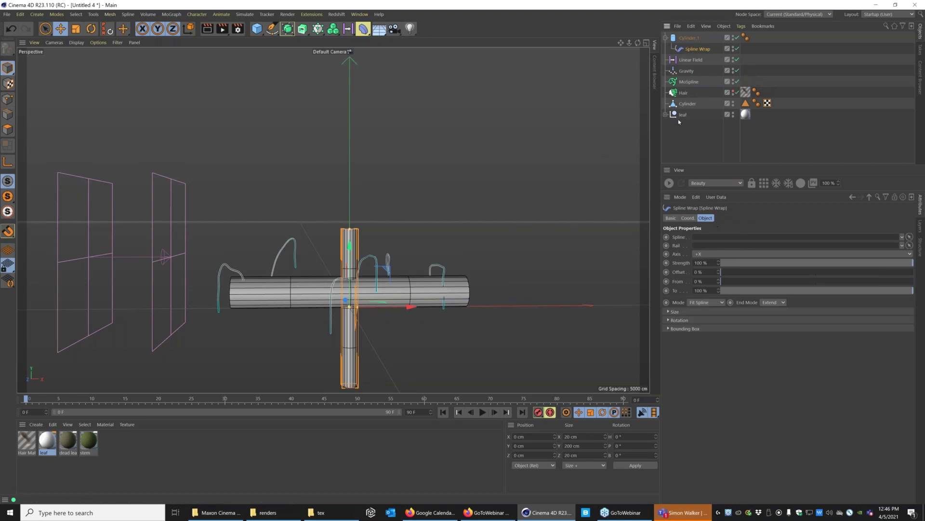
{"action": "left_click", "coordinate": [683, 82]}
{"action": "left_click_drag", "start_coordinate": [682, 82], "coordinate": [706, 238]}
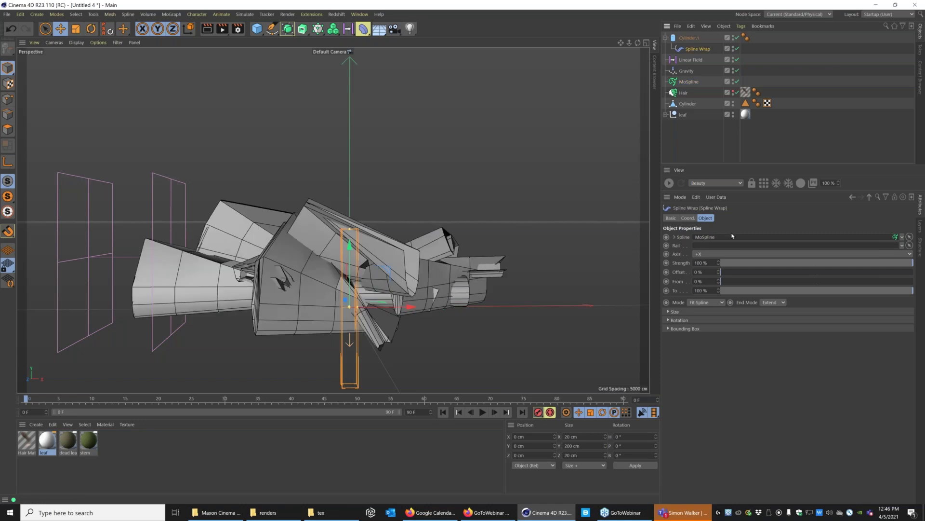
{"action": "left_click", "coordinate": [713, 253]}
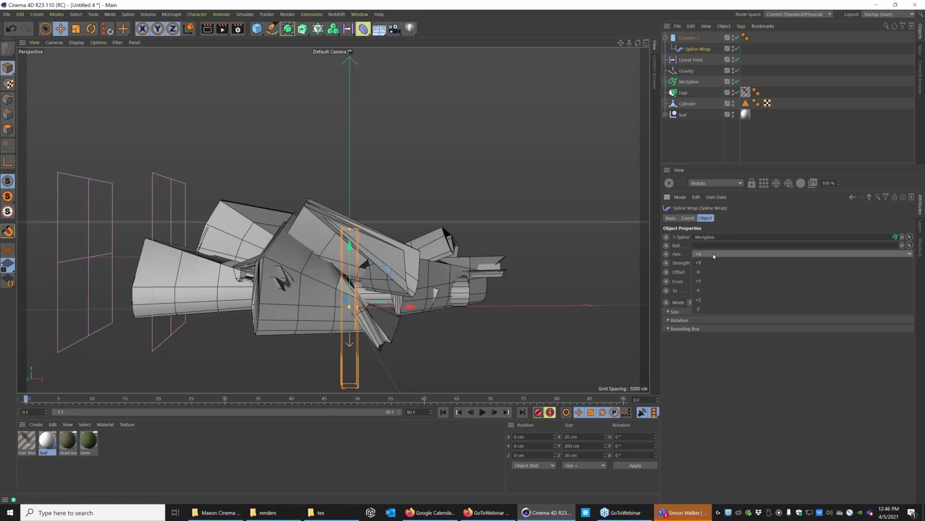
{"action": "left_click", "coordinate": [710, 283]}
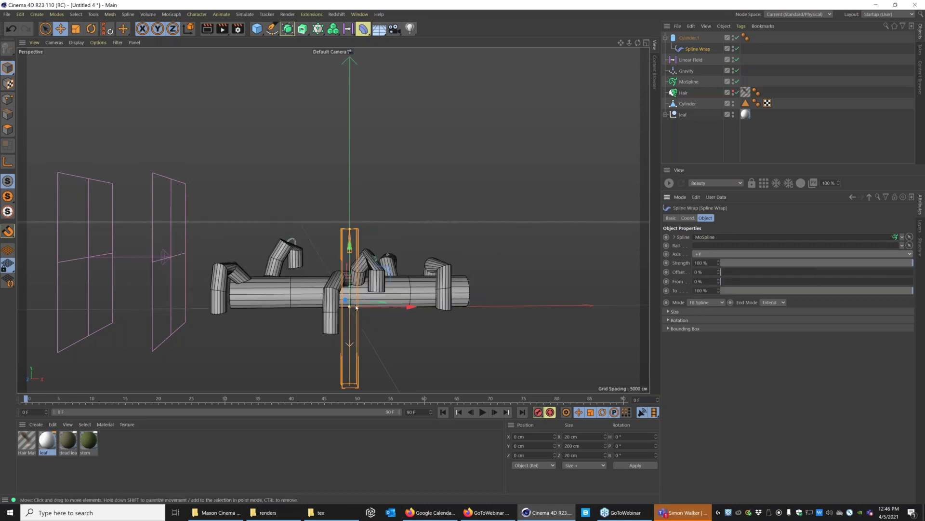
{"action": "mouse_move", "coordinate": [416, 282]}
{"action": "left_mouse_down", "text": "alt"}
{"action": "mouse_move", "coordinate": [498, 279]}
{"action": "mouse_move", "coordinate": [458, 266]}
{"action": "left_mouse_up", "text": "alt"}
- Set Cylinder.1 to 2 cm radius, 14 height and 9 rotation segments, then preview playback
{"action": "left_click", "coordinate": [689, 38]}
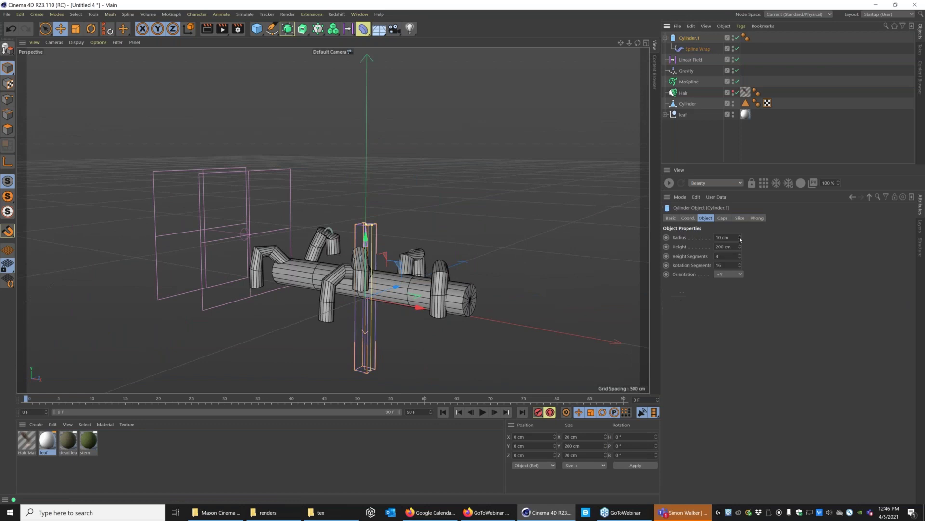
{"action": "left_click_drag", "start_coordinate": [741, 236], "coordinate": [742, 243]}
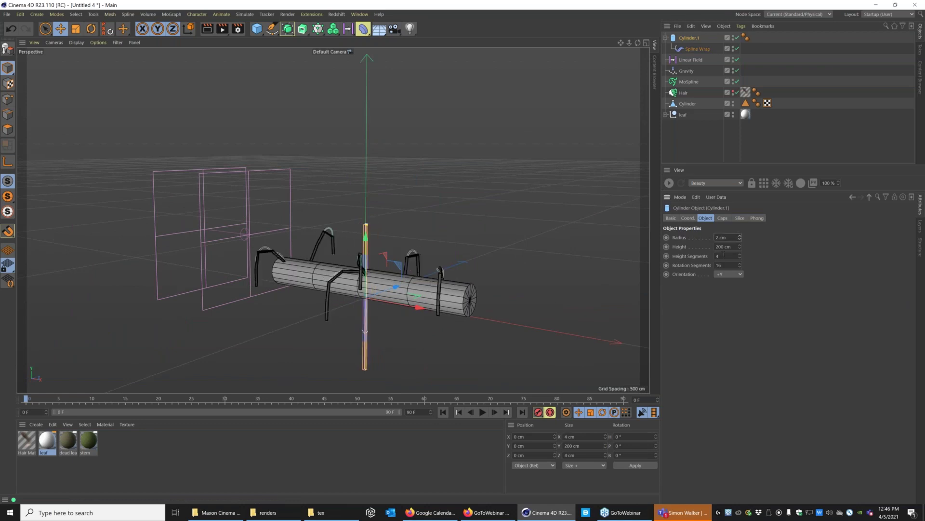
{"action": "scroll", "coordinate": [730, 257], "scroll_direction": "up", "scroll_amount": 4}
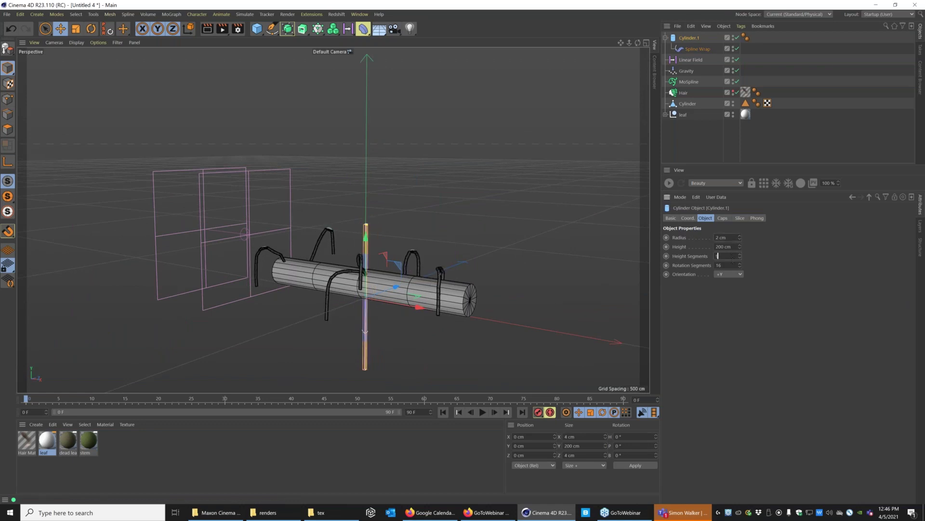
{"action": "double_click", "coordinate": [732, 266]}
{"action": "type", "text": "9"}
{"action": "key", "text": "Return"}
{"action": "scroll", "coordinate": [404, 286], "scroll_direction": "up", "scroll_amount": 3}
{"action": "left_click", "coordinate": [482, 412]}
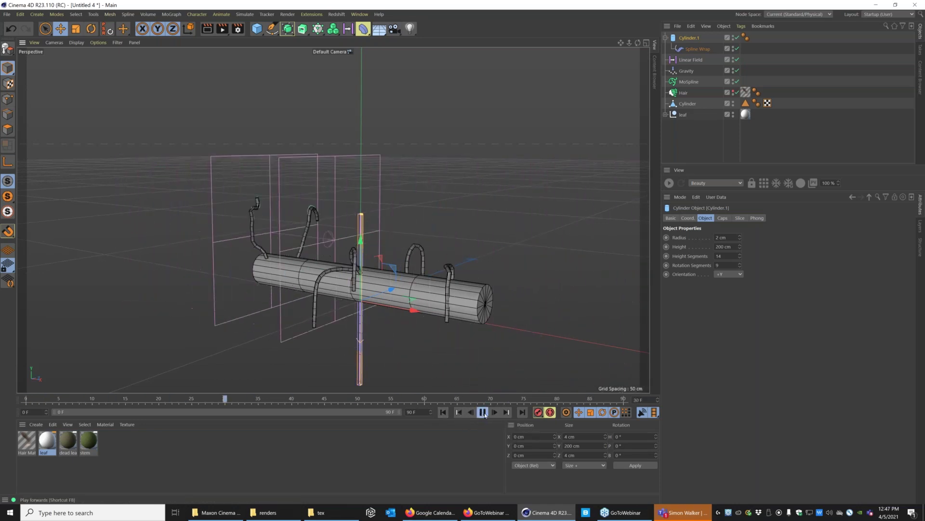
{"action": "left_click", "coordinate": [485, 415]}
{"action": "left_click_drag", "start_coordinate": [325, 280], "coordinate": [245, 207], "text": "alt"}
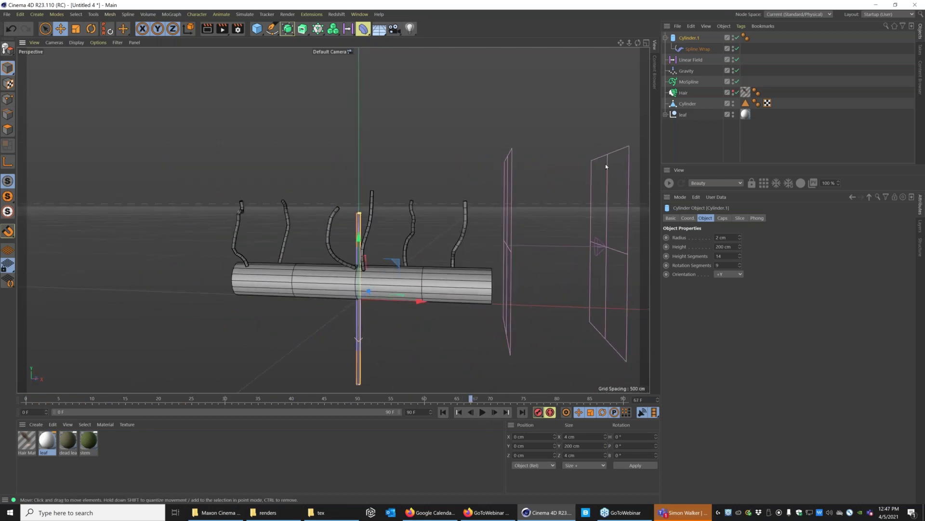
- Pull down the end of the Spline Wrap's Size curve so tubes taper toward their tips
{"action": "left_click", "coordinate": [693, 50]}
{"action": "left_click", "coordinate": [673, 313]}
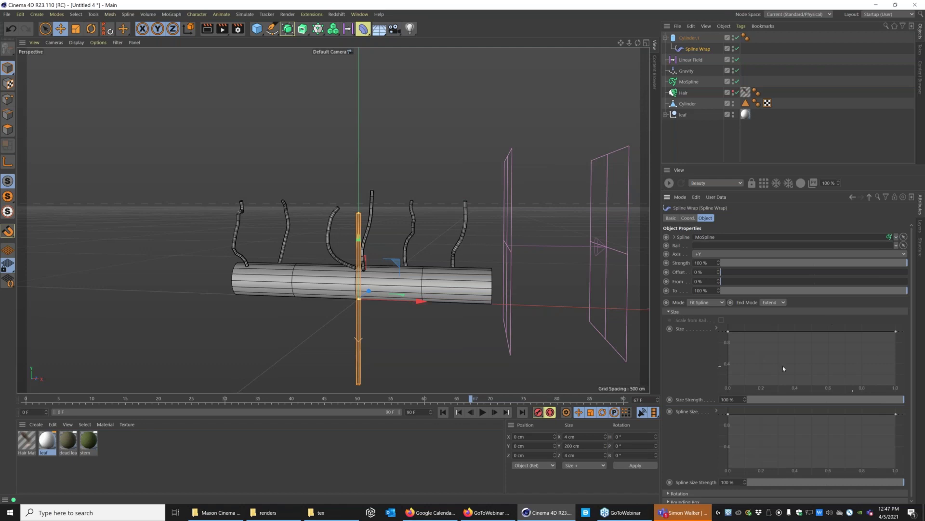
{"action": "left_click_drag", "start_coordinate": [899, 333], "coordinate": [914, 381]}
{"action": "left_click_drag", "start_coordinate": [729, 331], "coordinate": [776, 327]}
{"action": "left_click_drag", "start_coordinate": [896, 379], "coordinate": [903, 371]}
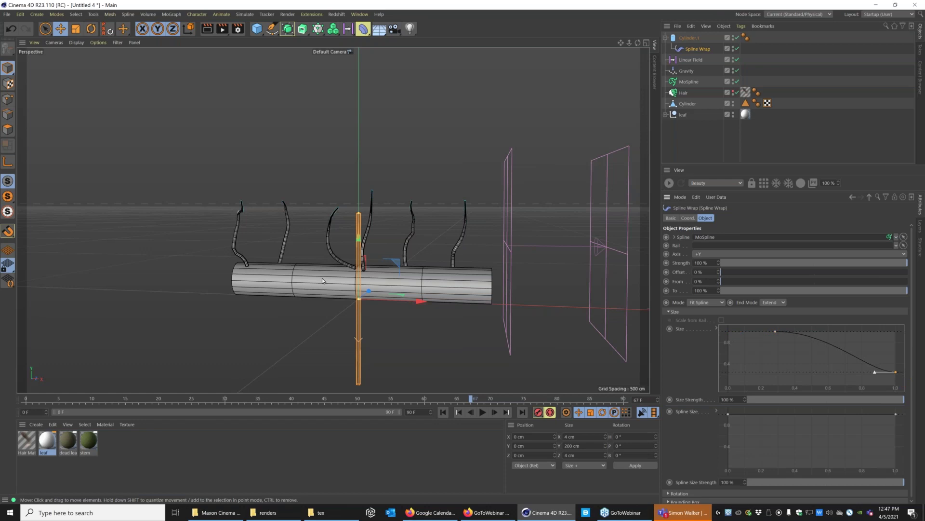
{"action": "mouse_move", "coordinate": [322, 277]}
{"action": "left_mouse_down", "text": "alt"}
{"action": "mouse_move", "coordinate": [351, 280]}
{"action": "mouse_move", "coordinate": [316, 285]}
{"action": "mouse_move", "coordinate": [326, 289]}
{"action": "left_mouse_up", "text": "alt"}
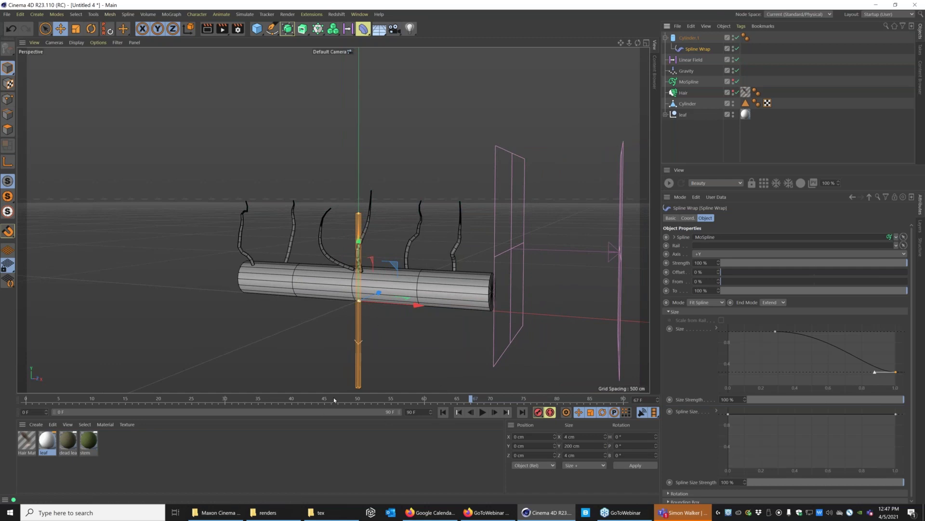
{"action": "left_click_drag", "start_coordinate": [335, 400], "coordinate": [69, 419]}
{"action": "left_click", "coordinate": [450, 398]}
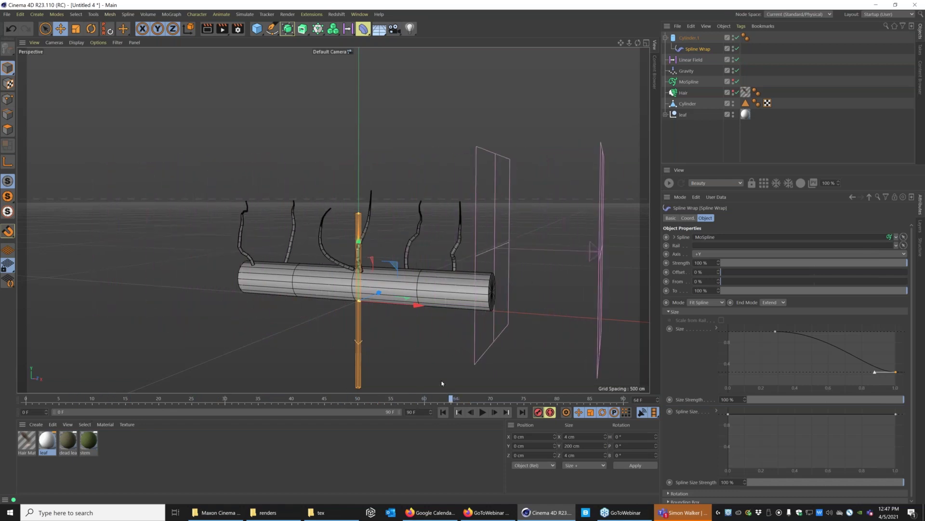
{"action": "left_click", "coordinate": [666, 115]}
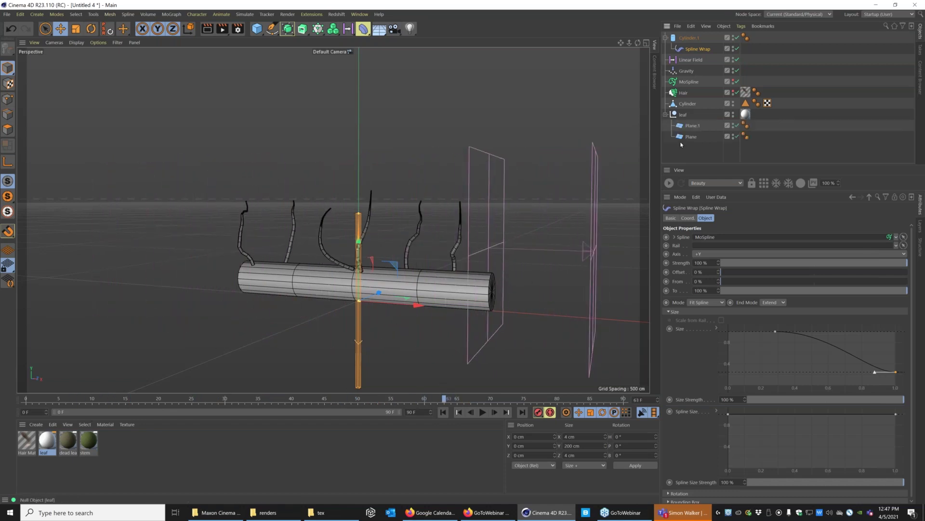
{"action": "left_click", "coordinate": [682, 115]}
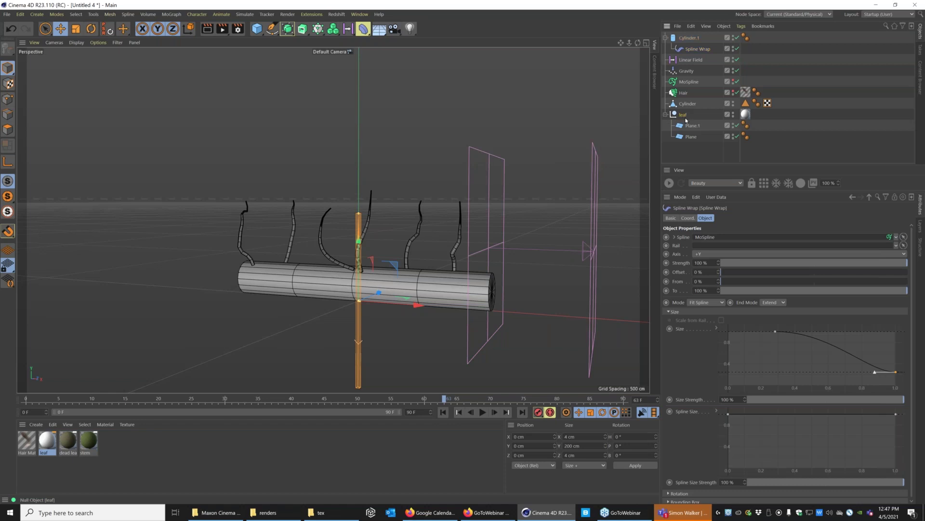
{"action": "left_click", "coordinate": [8, 231]}
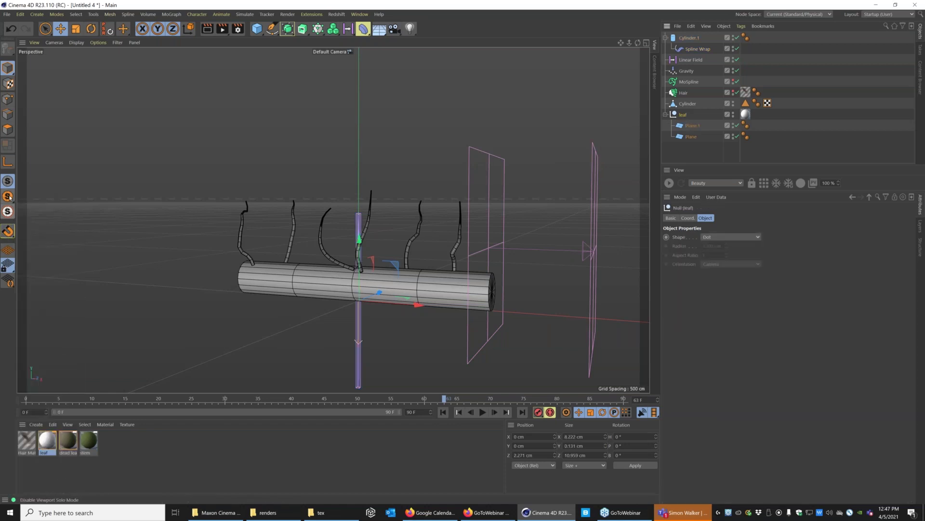
{"action": "left_click", "coordinate": [8, 211]}
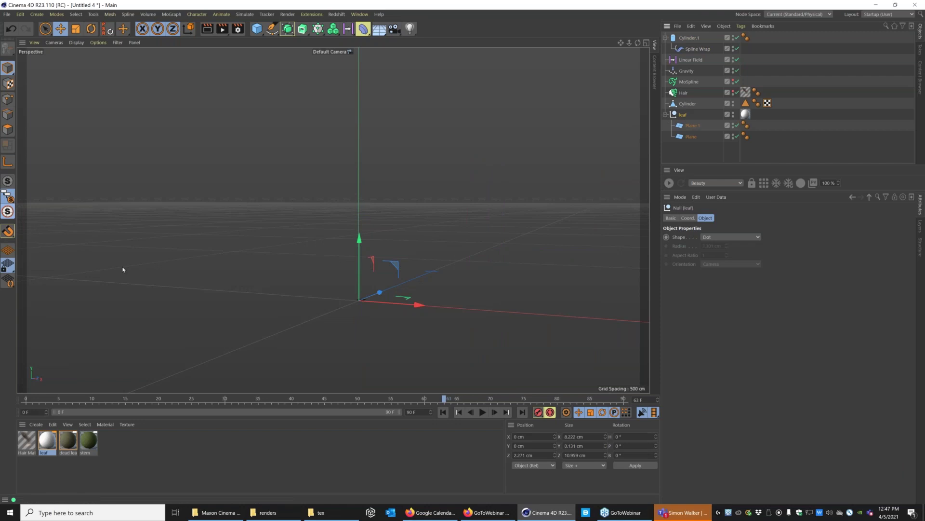
{"action": "key", "text": "o"}
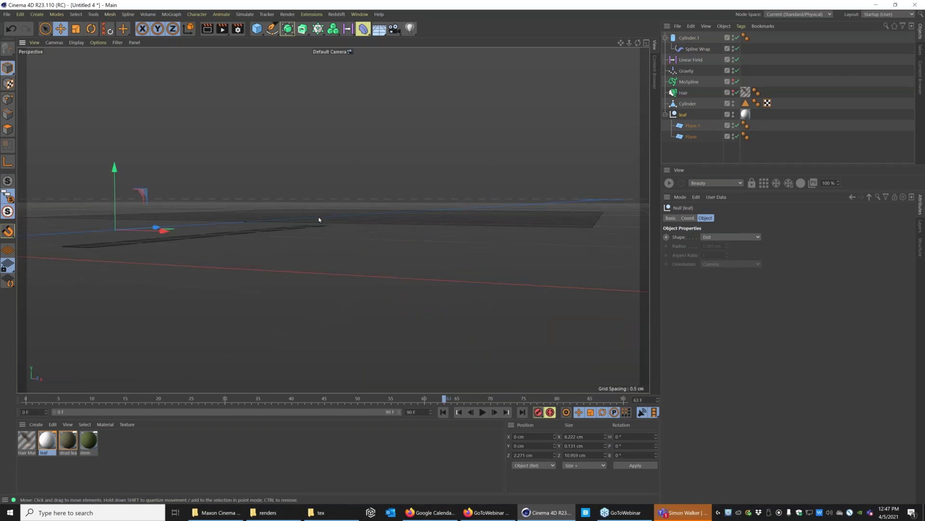
{"action": "left_click_drag", "start_coordinate": [318, 212], "coordinate": [295, 266], "text": "alt"}
{"action": "right_click_drag", "start_coordinate": [295, 266], "coordinate": [277, 267], "text": "alt"}
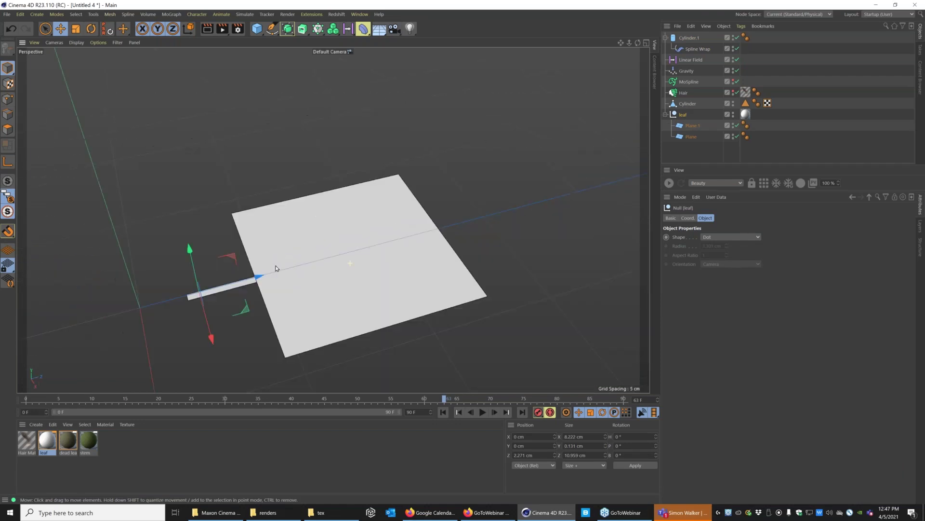
{"action": "middle_click_drag", "start_coordinate": [277, 266], "coordinate": [331, 233], "text": "alt"}
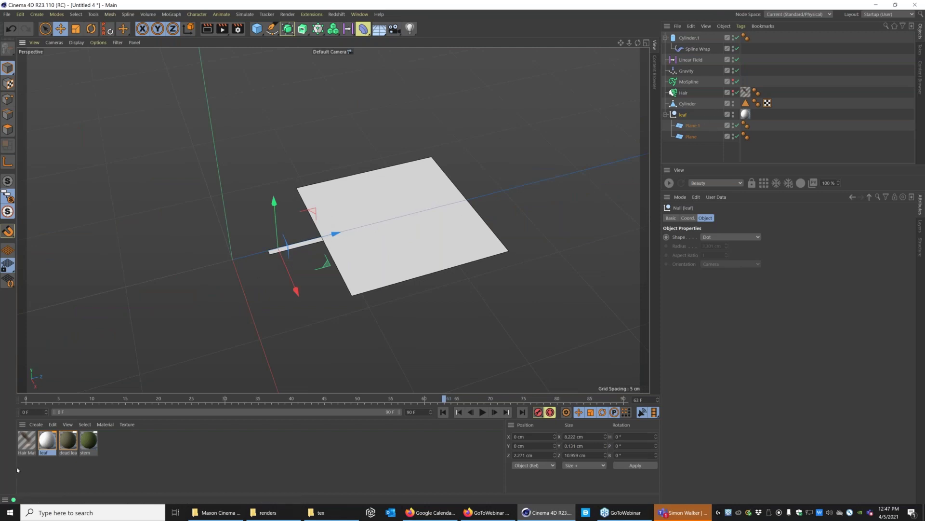
{"action": "left_click", "coordinate": [47, 444]}
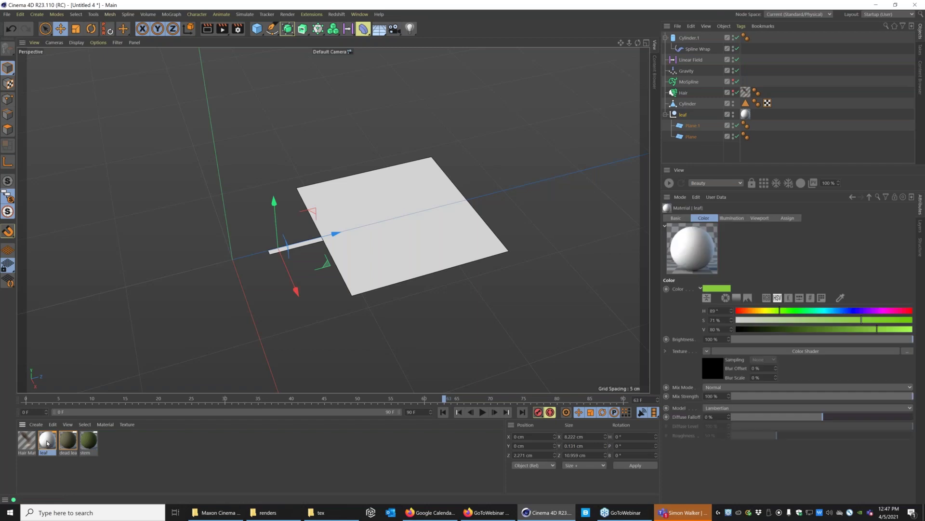
{"action": "double_click", "coordinate": [48, 442]}
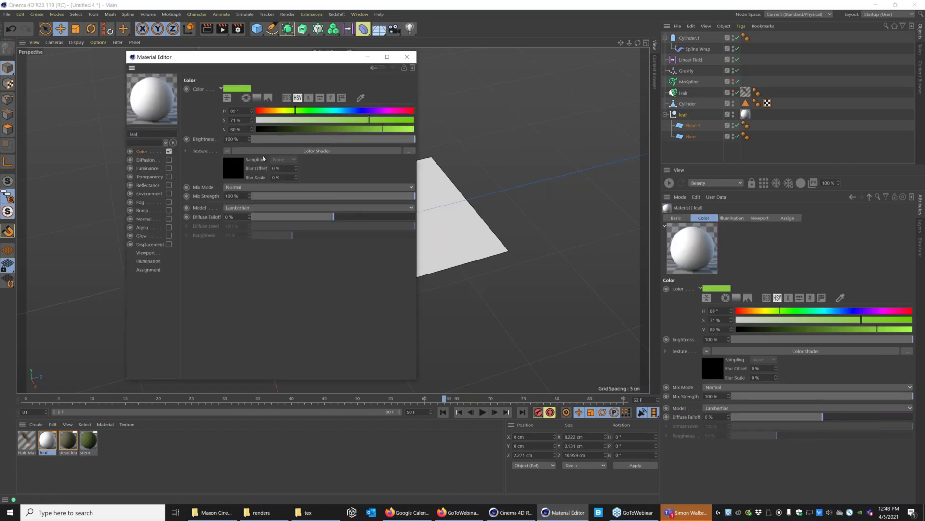
{"action": "left_click", "coordinate": [407, 57]}
{"action": "left_click", "coordinate": [665, 115]}
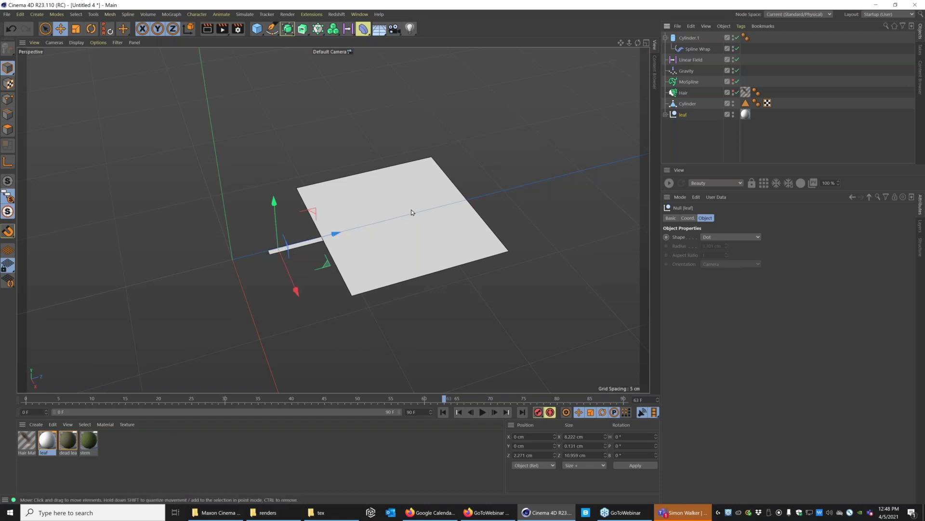
{"action": "key", "text": "h"}
{"action": "left_click", "coordinate": [8, 181]}
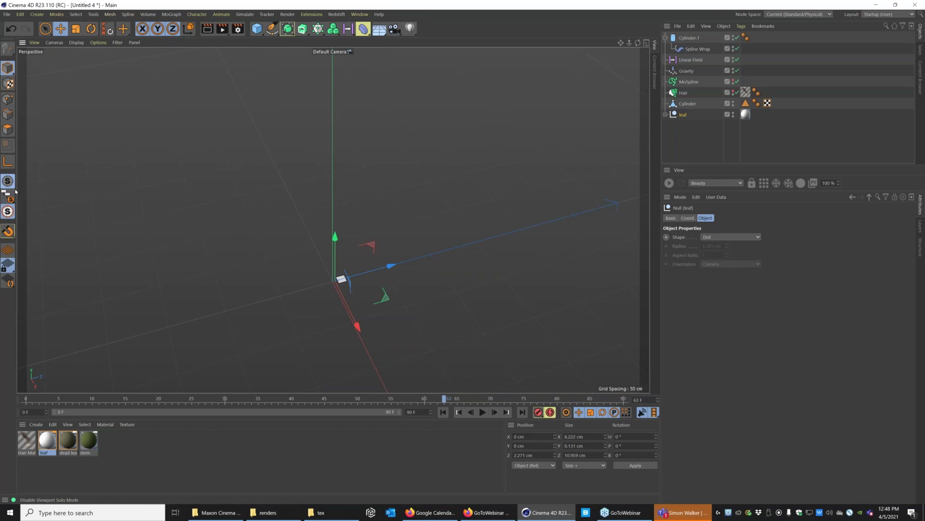
{"action": "mouse_move", "coordinate": [340, 294]}
{"action": "left_mouse_down", "text": "alt"}
{"action": "mouse_move", "coordinate": [320, 310]}
{"action": "mouse_move", "coordinate": [312, 337]}
{"action": "mouse_move", "coordinate": [344, 285]}
{"action": "left_mouse_up", "text": "alt"}
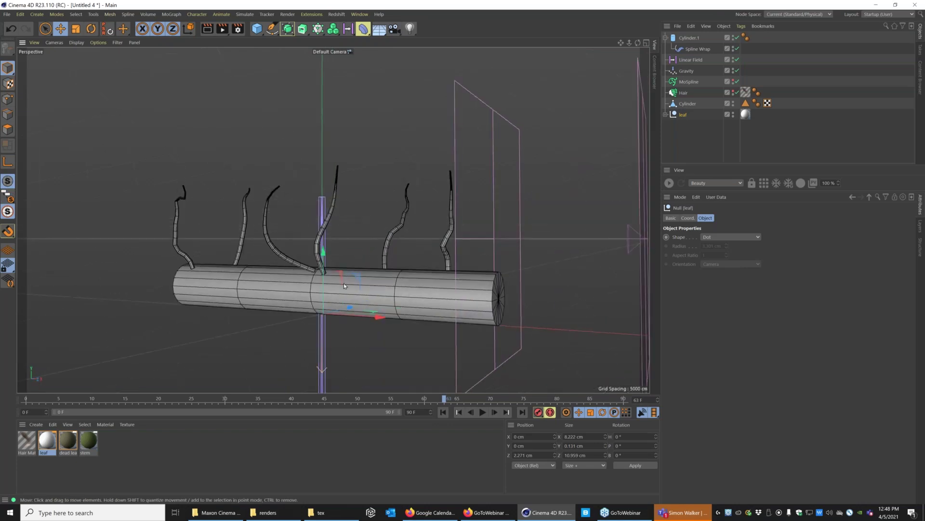
- Add a Cloner holding the leaf, in Object mode with the MoSpline as its object
{"action": "left_click", "coordinate": [320, 29]}
{"action": "left_click", "coordinate": [348, 42], "text": "alt"}
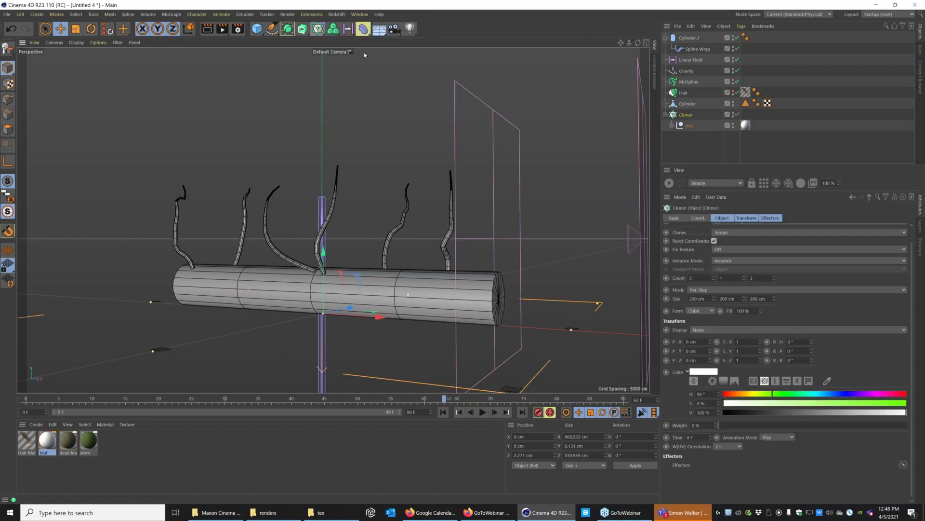
{"action": "left_click", "coordinate": [665, 116]}
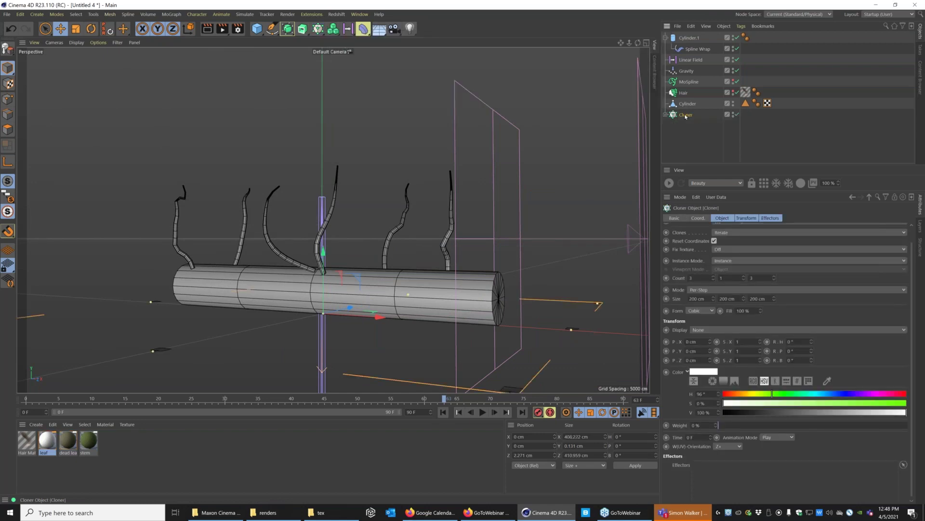
{"action": "left_click", "coordinate": [722, 218]}
{"action": "left_click", "coordinate": [728, 238]}
{"action": "left_click", "coordinate": [728, 245]}
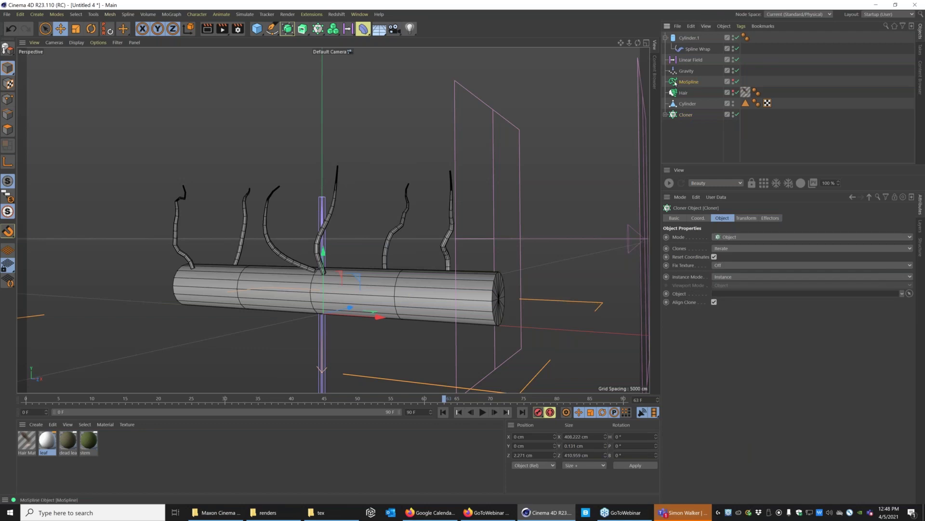
{"action": "left_click_drag", "start_coordinate": [739, 286], "coordinate": [738, 294]}
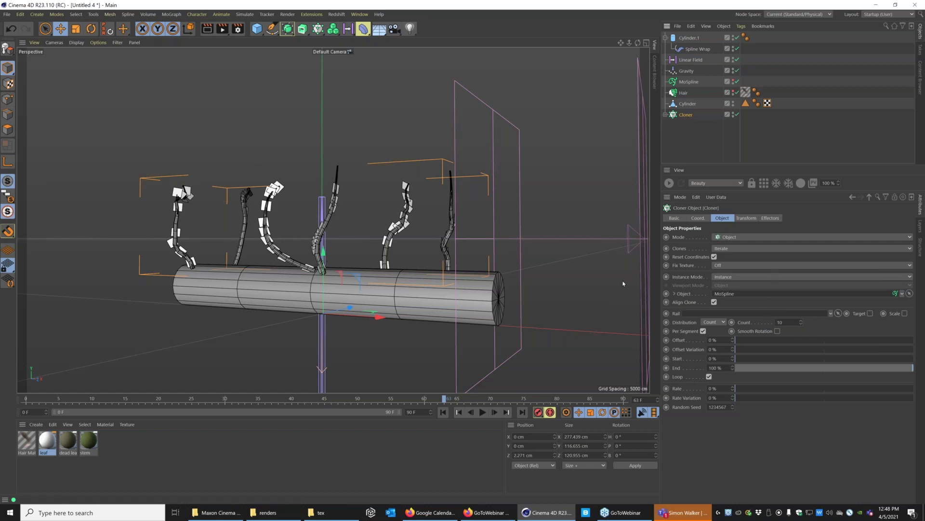
- Rotate the leaf clones 90° in heading
{"action": "left_click", "coordinate": [746, 218]}
{"action": "left_click_drag", "start_coordinate": [803, 248], "coordinate": [768, 250]}
{"action": "type", "text": "90"}
{"action": "key", "text": "Return"}
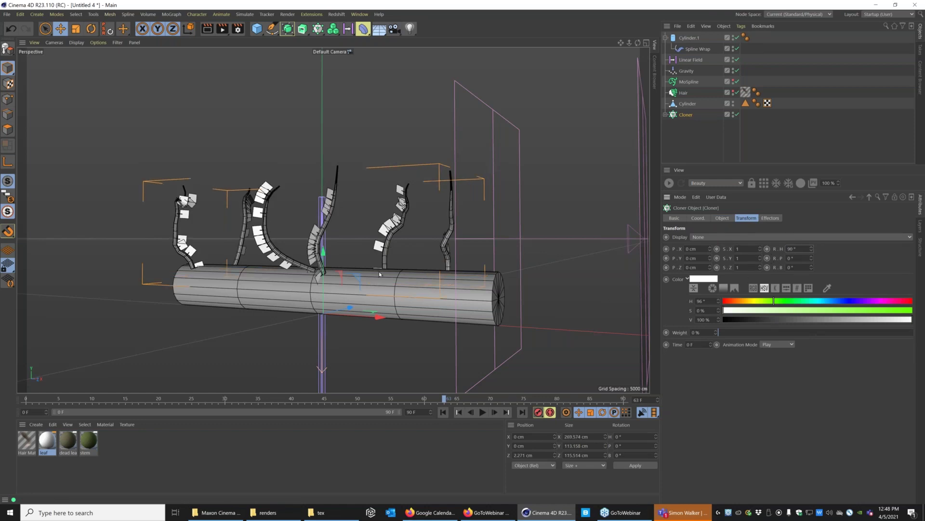
{"action": "left_click_drag", "start_coordinate": [287, 261], "coordinate": [205, 217], "text": "alt"}
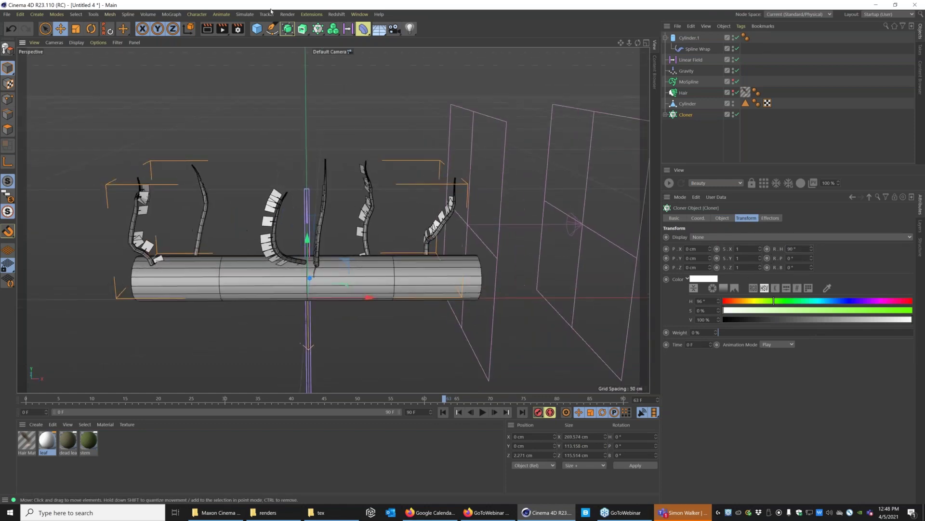
- Add a Random effector to the leaves and turn off its position randomisation
{"action": "left_click", "coordinate": [317, 29]}
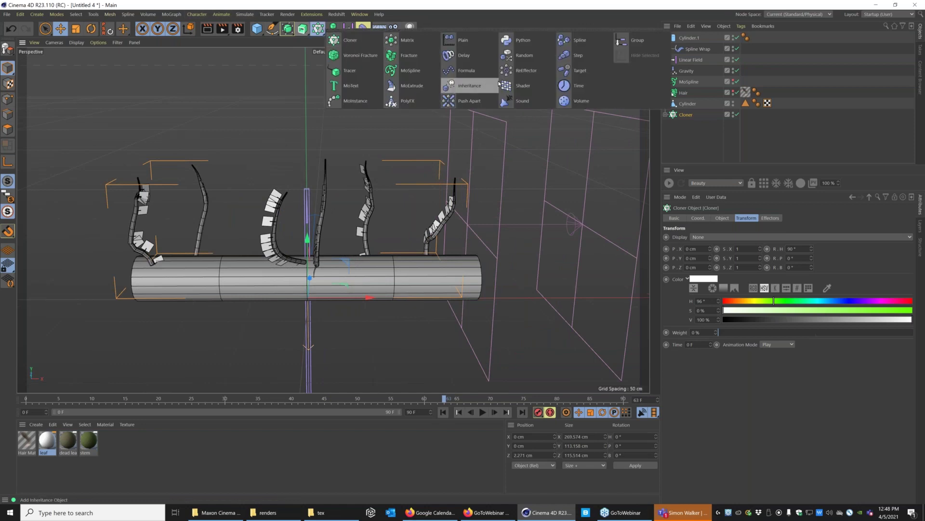
{"action": "left_click", "coordinate": [524, 55]}
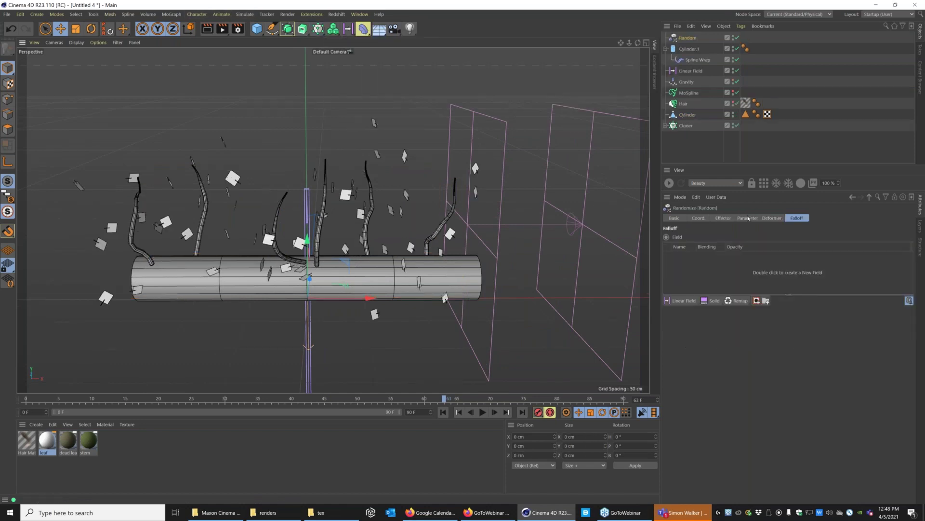
{"action": "left_click", "coordinate": [747, 218]}
{"action": "left_click", "coordinate": [696, 254]}
- Switch the Random effector from position to rotation, raise the random rotation angle, and inspect the leaves
{"action": "left_click", "coordinate": [775, 253]}
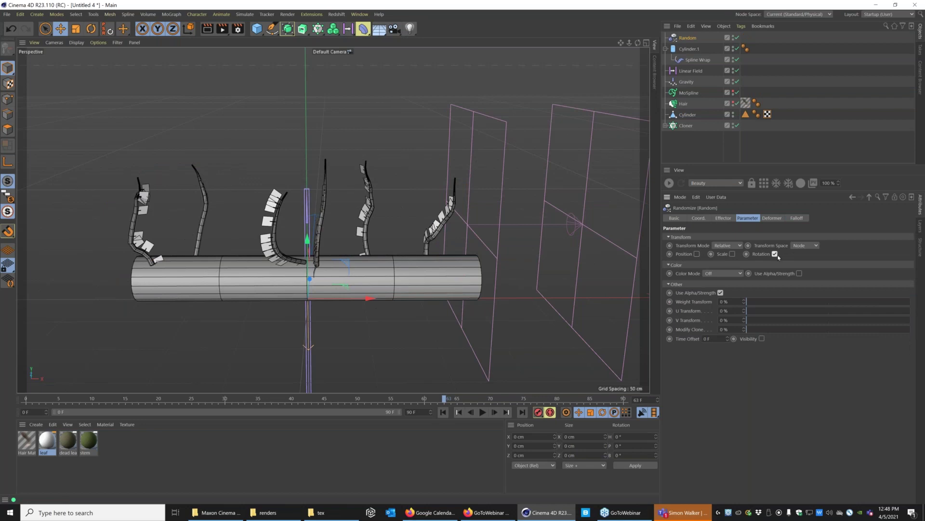
{"action": "left_click_drag", "start_coordinate": [800, 266], "coordinate": [842, 270]}
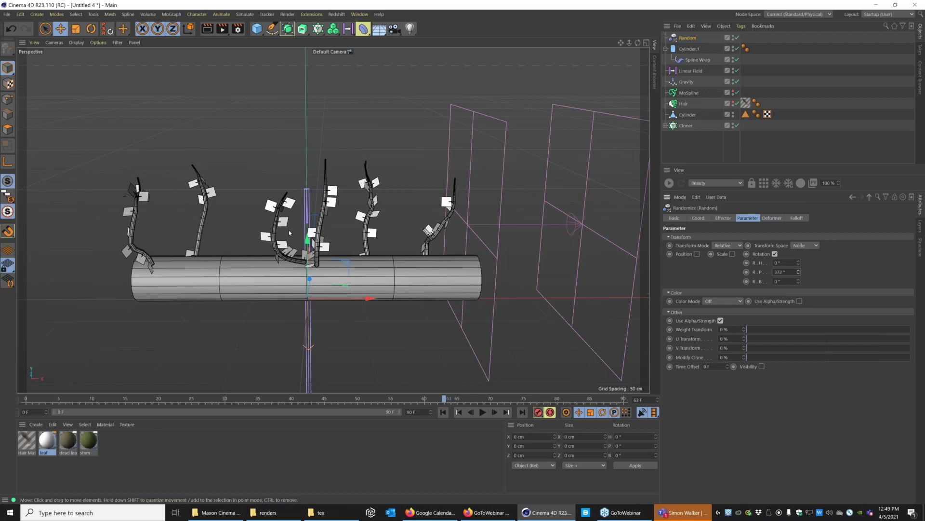
{"action": "left_click_drag", "start_coordinate": [283, 234], "coordinate": [283, 258], "text": "alt"}
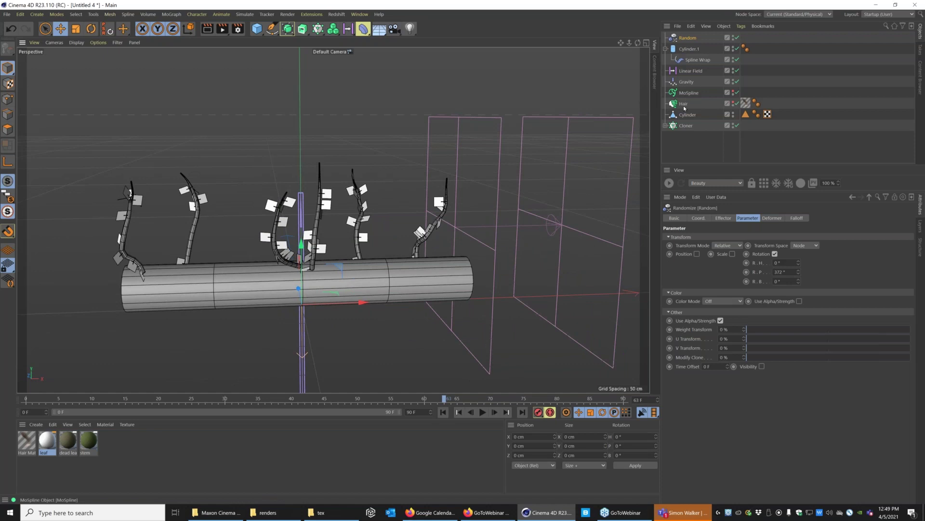
- Set the Cloner's transform colour to dark brown: H 40°, S 53%, V 38%
{"action": "left_click", "coordinate": [686, 125]}
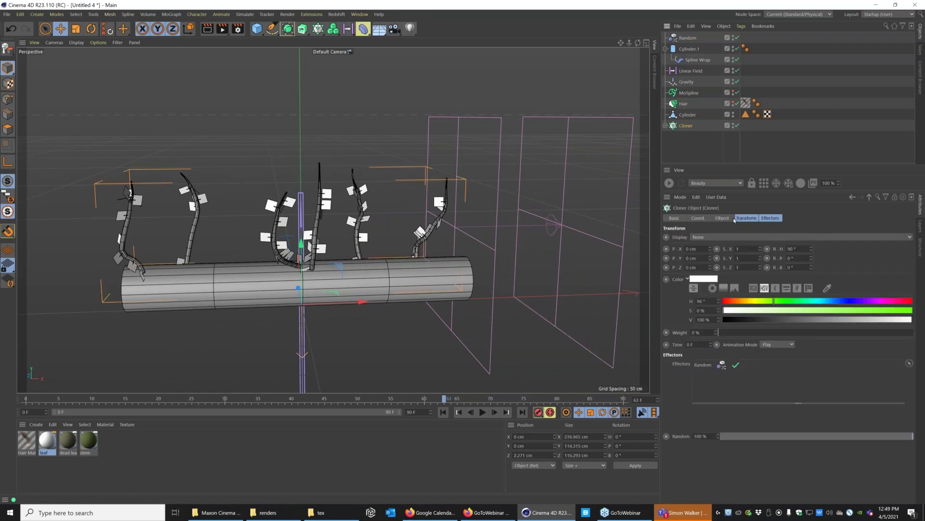
{"action": "left_click", "coordinate": [747, 218]}
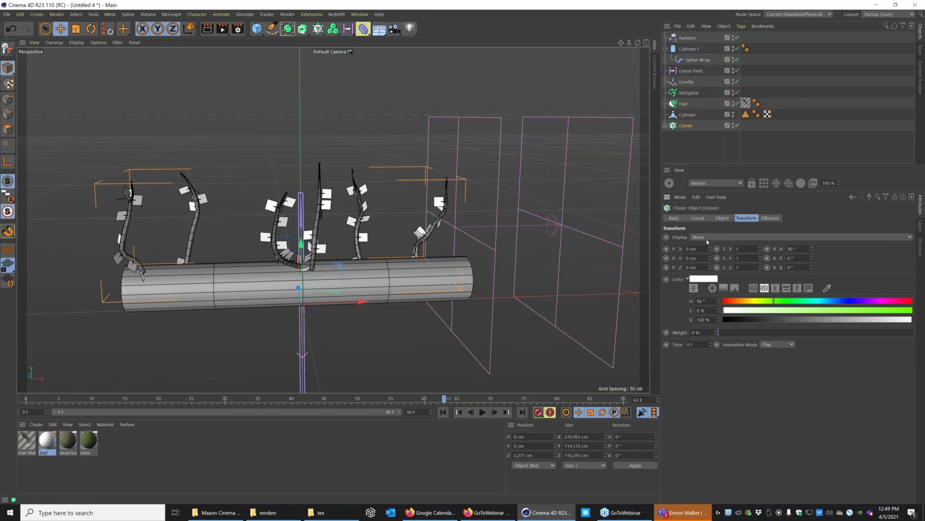
{"action": "left_click_drag", "start_coordinate": [736, 319], "coordinate": [724, 320]}
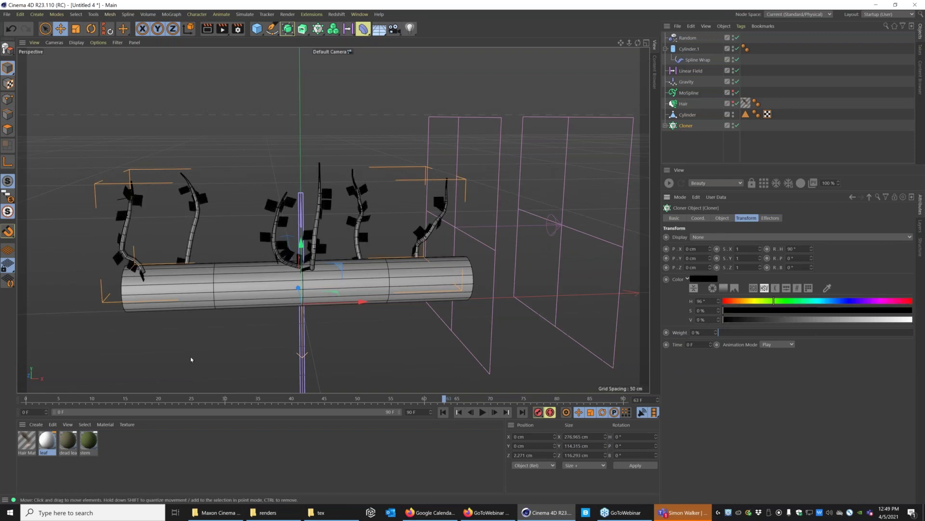
{"action": "left_click", "coordinate": [744, 302]}
{"action": "left_click_drag", "start_coordinate": [788, 311], "coordinate": [824, 309]}
{"action": "left_click", "coordinate": [814, 319]}
{"action": "left_click", "coordinate": [819, 310]}
{"action": "left_click_drag", "start_coordinate": [786, 319], "coordinate": [795, 319]}
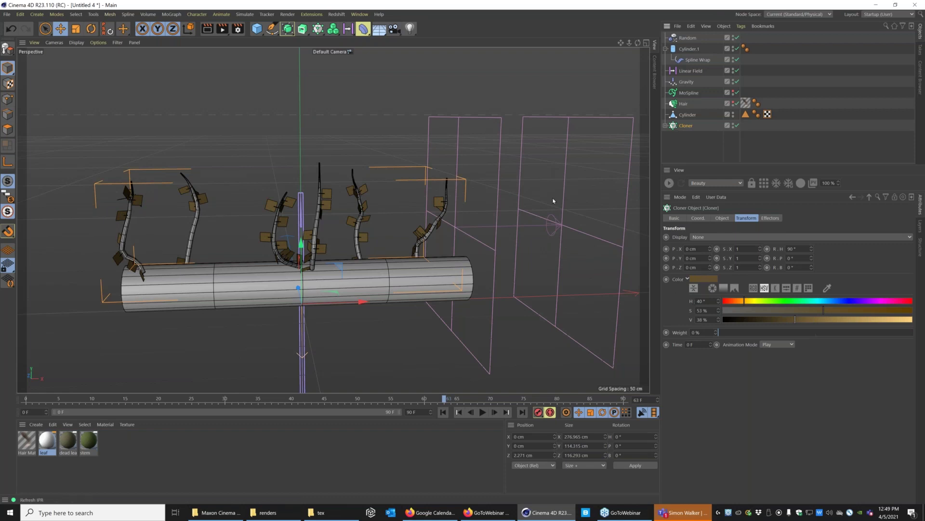
- Add a Plain effector from the MoGraph menu to act on the leaves
{"action": "left_click", "coordinate": [318, 29]}
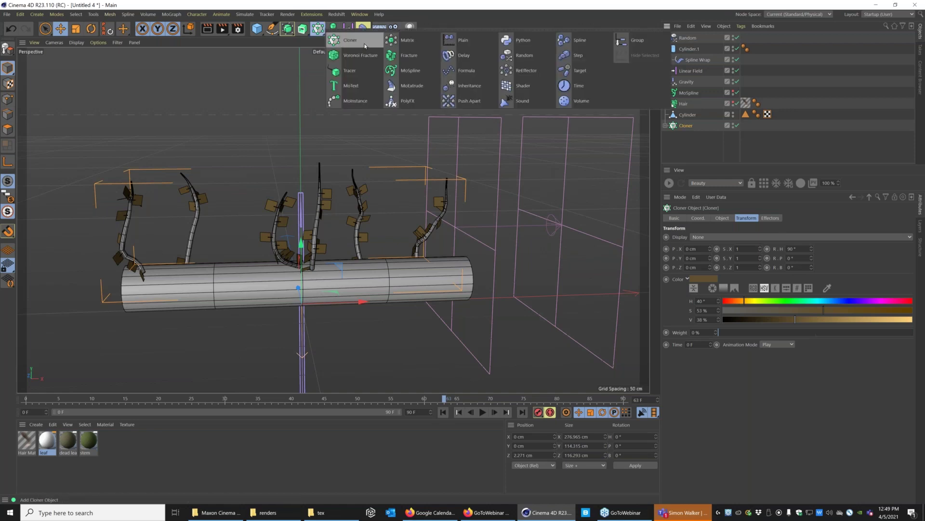
{"action": "left_click", "coordinate": [475, 42]}
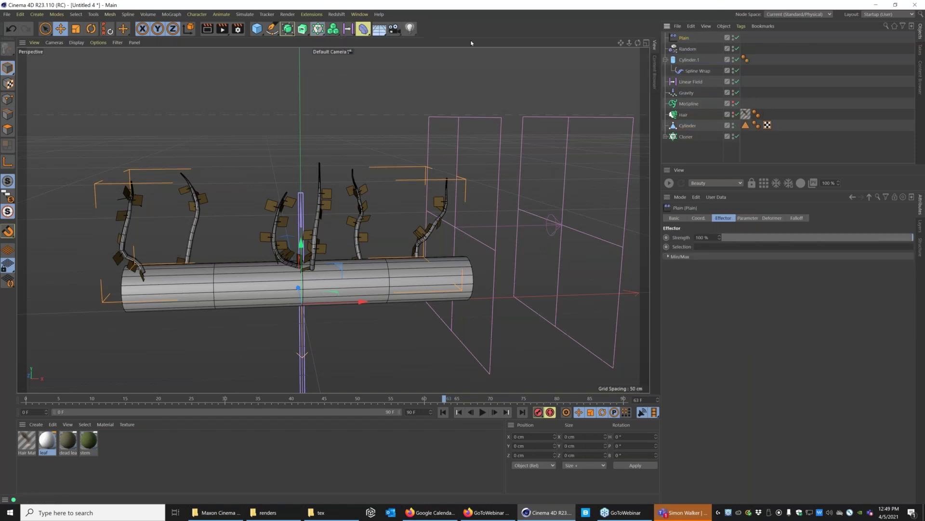
{"action": "left_click", "coordinate": [747, 218]}
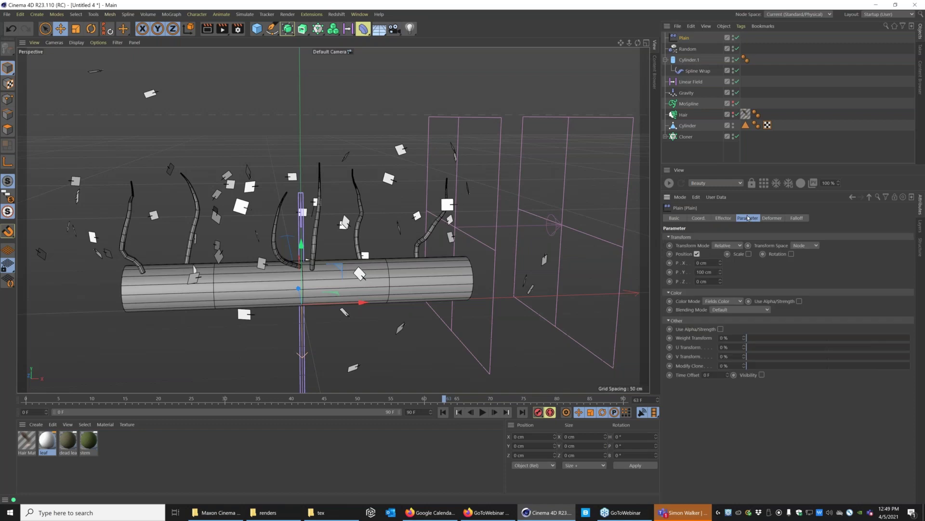
- Disable position on the Plain effector and apply absolute uniform scale 0.72
{"action": "left_click", "coordinate": [697, 254]}
{"action": "left_click", "coordinate": [749, 254]}
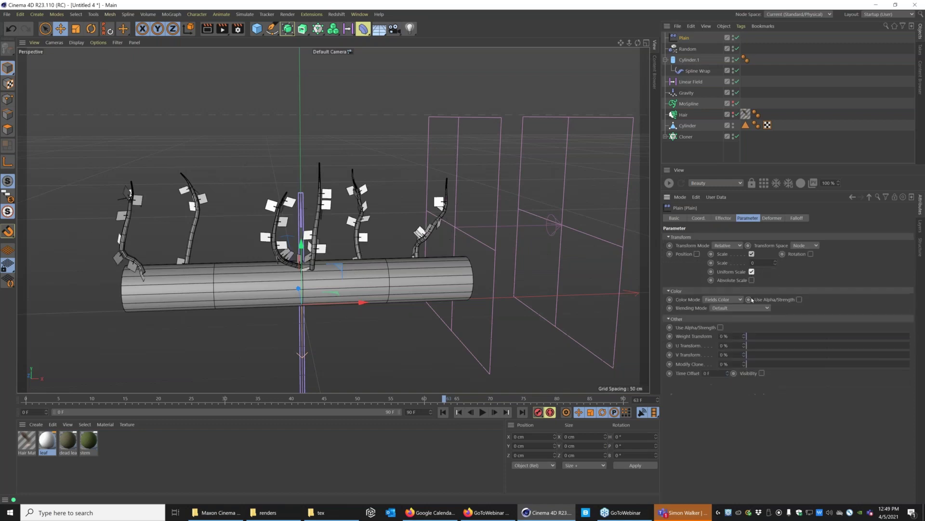
{"action": "left_click", "coordinate": [751, 280]}
{"action": "left_click_drag", "start_coordinate": [776, 262], "coordinate": [841, 230]}
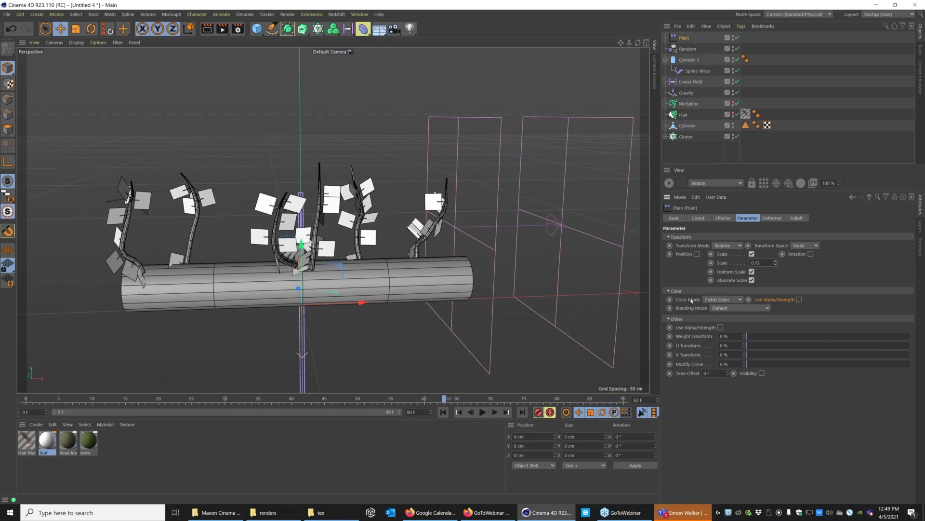
{"action": "left_click", "coordinate": [798, 219]}
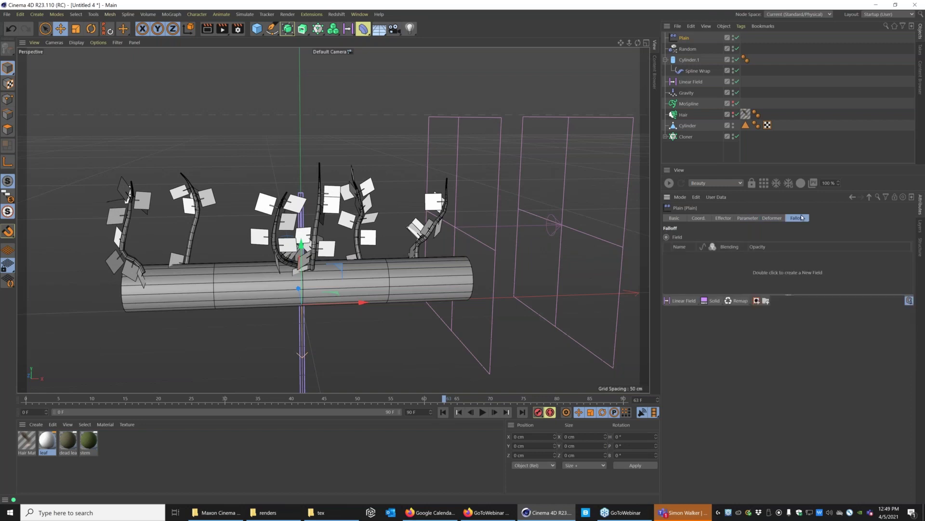
- Rename the Linear Field to 'Linear gravity'
{"action": "left_click", "coordinate": [690, 82]}
{"action": "double_click", "coordinate": [690, 82]}
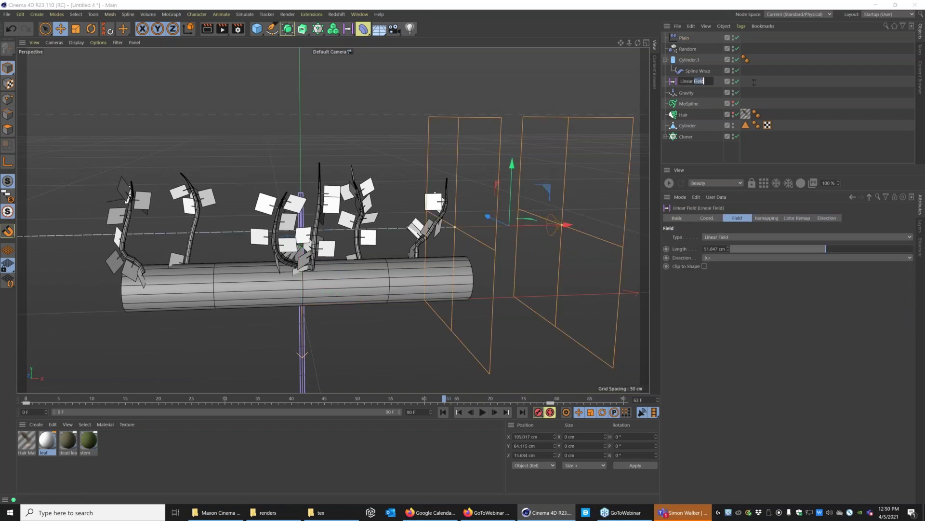
{"action": "type", "text": "gravity"}
{"action": "key", "text": "Return"}
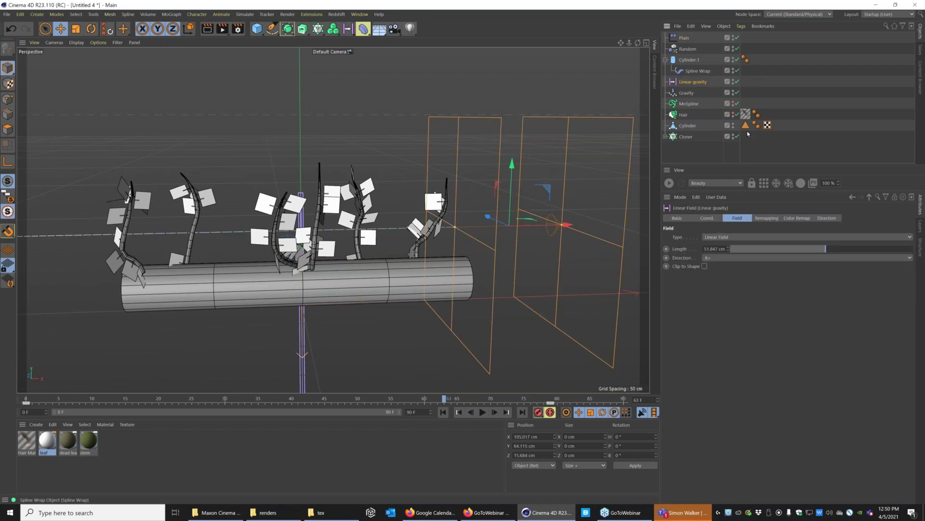
- Duplicate Linear gravity and name the copy 'Linear life'
{"action": "left_click_drag", "start_coordinate": [683, 83], "coordinate": [689, 92]}
{"action": "double_click", "coordinate": [689, 93]}
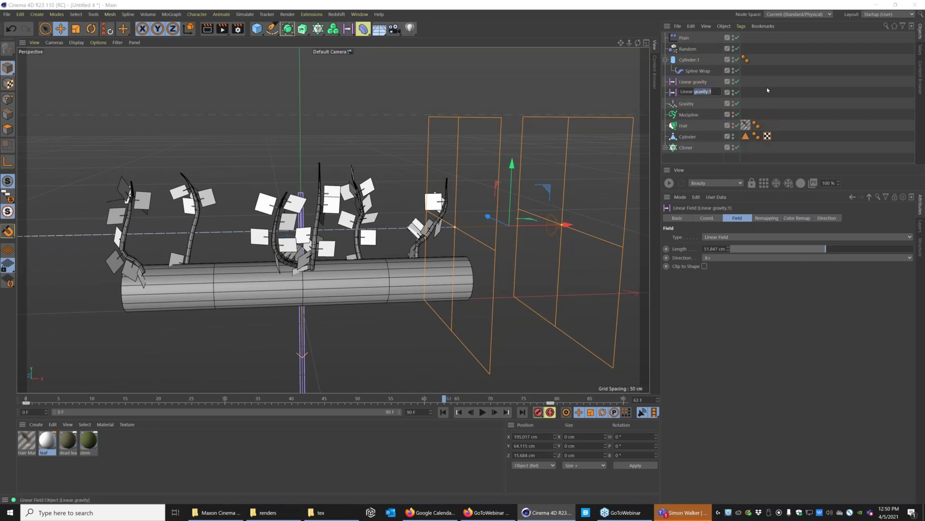
{"action": "type", "text": "life"}
{"action": "key", "text": "Return"}
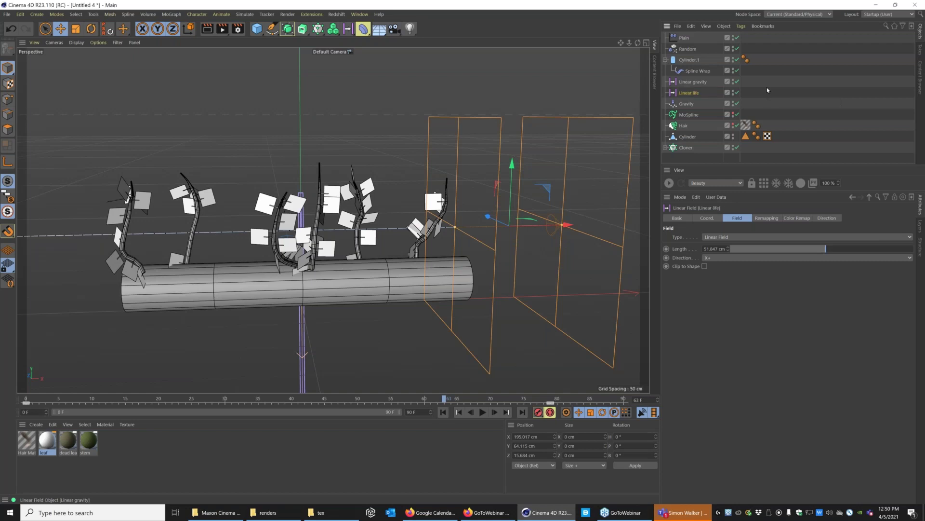
- Delete Linear life's position animation track and nest it under Linear gravity
{"action": "left_click", "coordinate": [709, 220]}
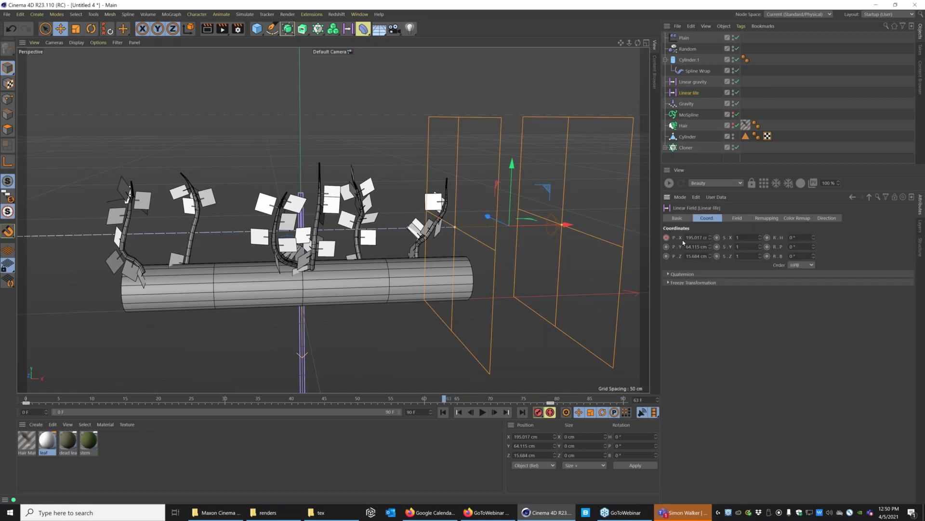
{"action": "right_click", "coordinate": [680, 237]}
{"action": "mouse_move", "coordinate": [718, 241]}
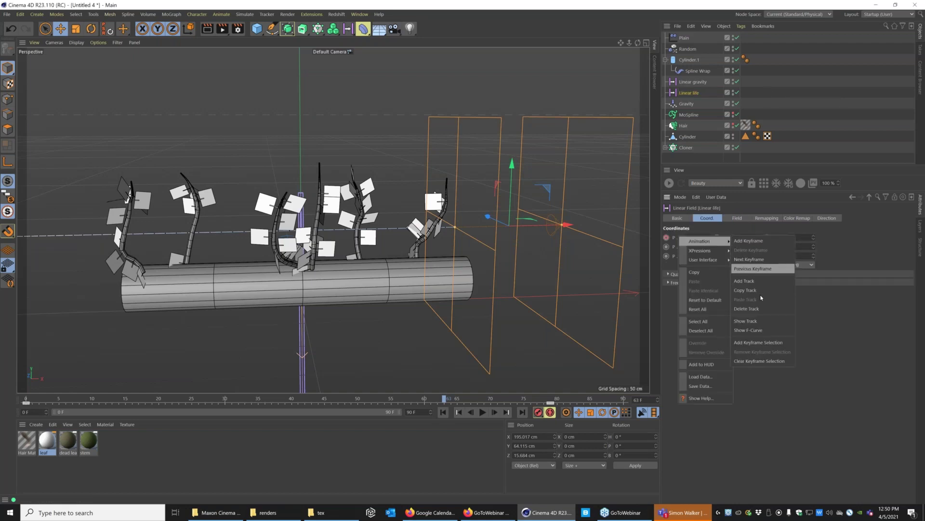
{"action": "left_click", "coordinate": [757, 310]}
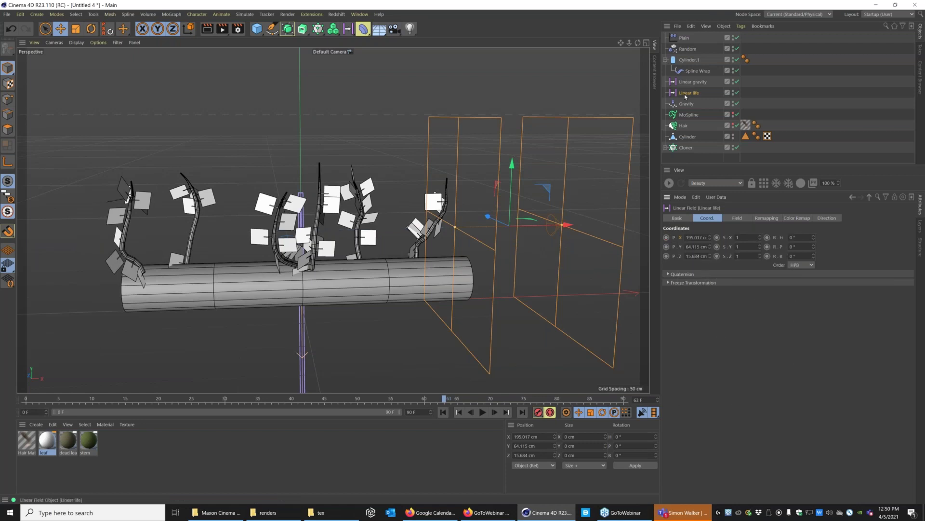
{"action": "mouse_move", "coordinate": [687, 92]}
{"action": "left_mouse_down"}
{"action": "mouse_move", "coordinate": [702, 84]}
{"action": "mouse_move", "coordinate": [689, 82]}
{"action": "left_mouse_up"}
- Test-move Linear gravity along X and undo it, then select Linear life and orbit the view
{"action": "left_click", "coordinate": [688, 82]}
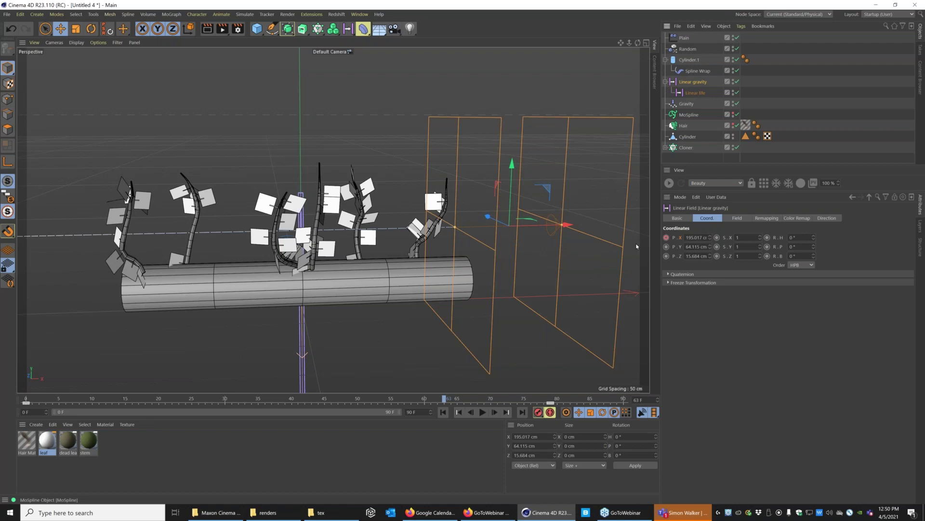
{"action": "mouse_move", "coordinate": [570, 227]}
{"action": "left_mouse_down"}
{"action": "mouse_move", "coordinate": [558, 230]}
{"action": "mouse_move", "coordinate": [572, 230]}
{"action": "left_mouse_up"}
{"action": "key", "text": "ctrl+z"}
{"action": "left_click", "coordinate": [693, 92]}
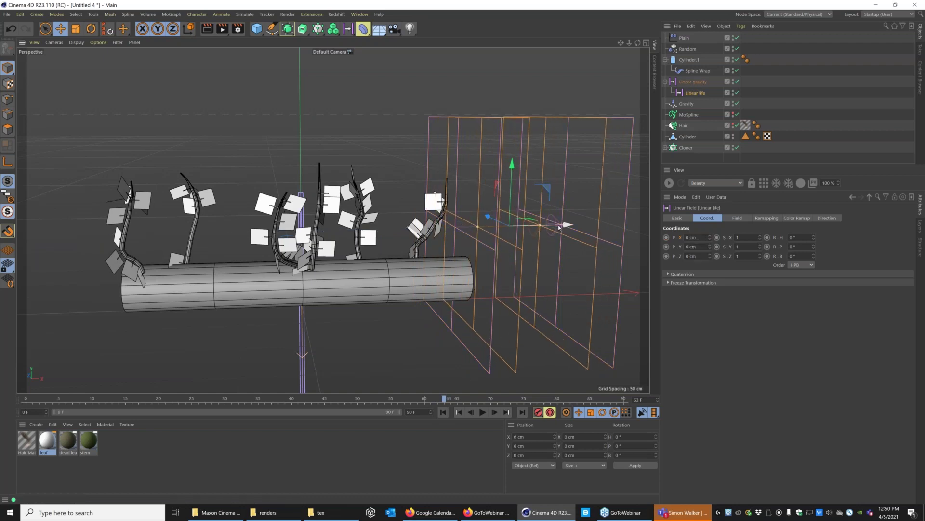
{"action": "left_click_drag", "start_coordinate": [559, 225], "coordinate": [513, 244], "text": "alt"}
{"action": "left_click_drag", "start_coordinate": [357, 272], "coordinate": [337, 276], "text": "alt"}
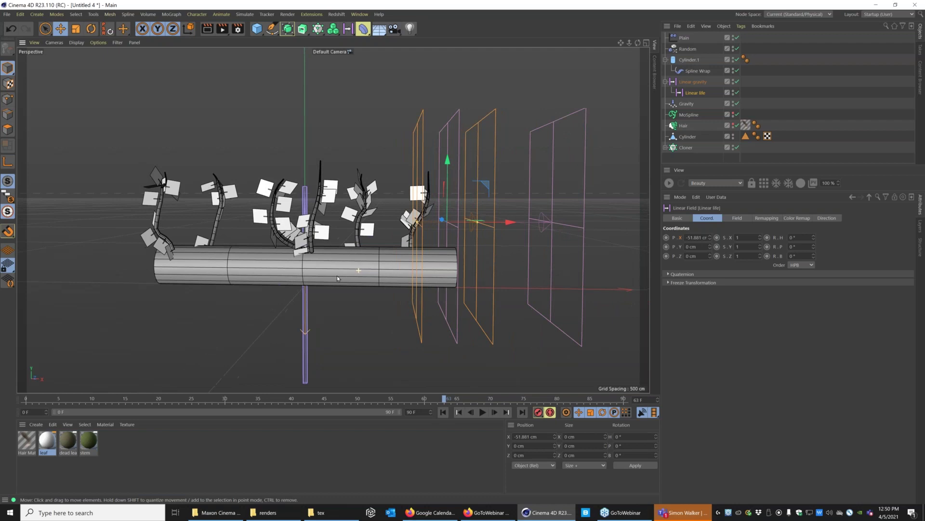
- At frame 0, add Linear life to Plain's falloff list with remap and colour remap enabled
{"action": "left_click", "coordinate": [444, 412]}
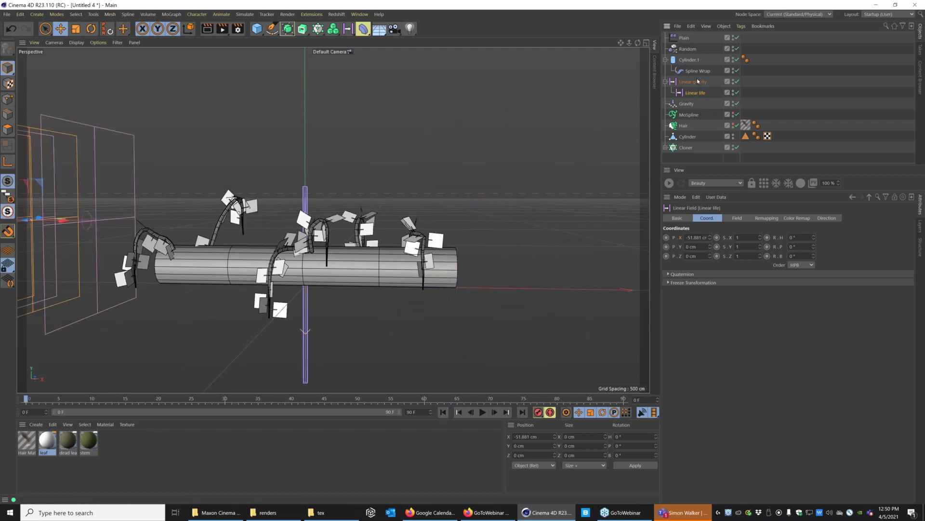
{"action": "left_click", "coordinate": [685, 38]}
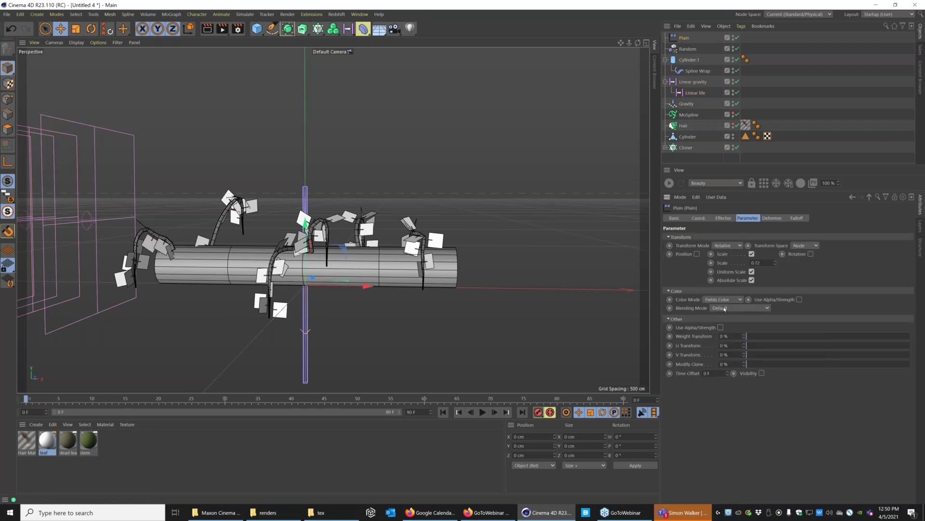
{"action": "left_click", "coordinate": [796, 218]}
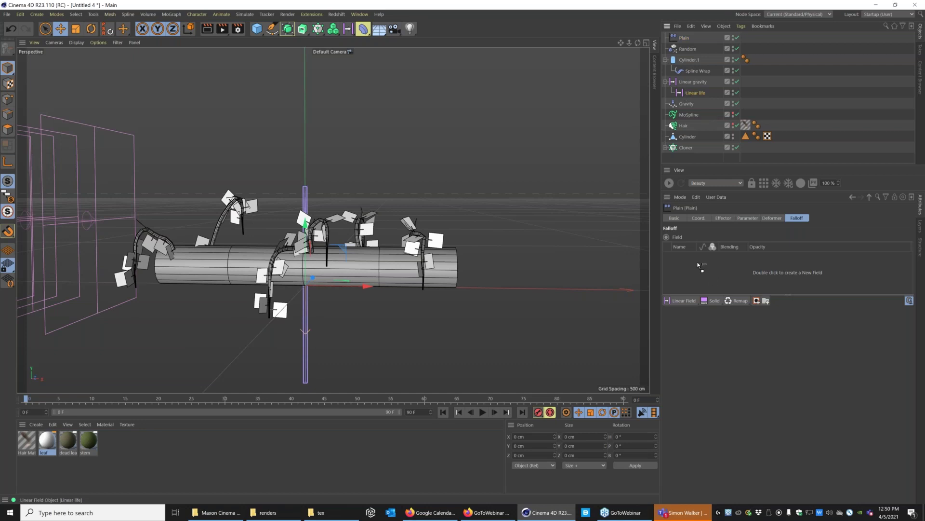
{"action": "left_click_drag", "start_coordinate": [696, 264], "coordinate": [696, 264]}
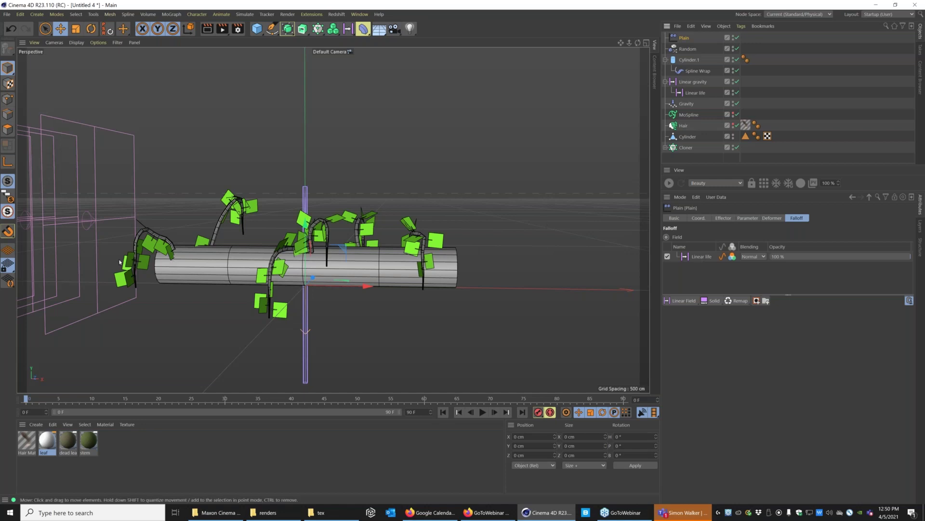
{"action": "left_click", "coordinate": [722, 256]}
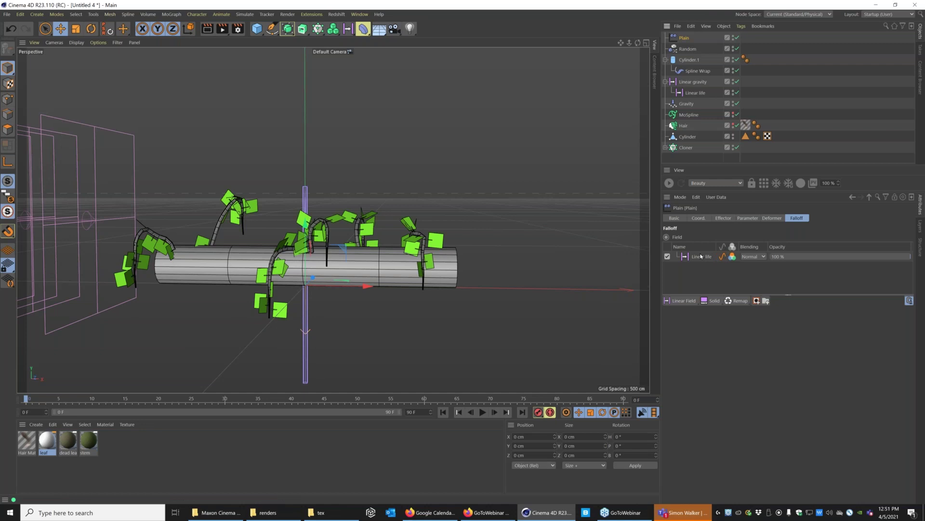
{"action": "left_click", "coordinate": [701, 257]}
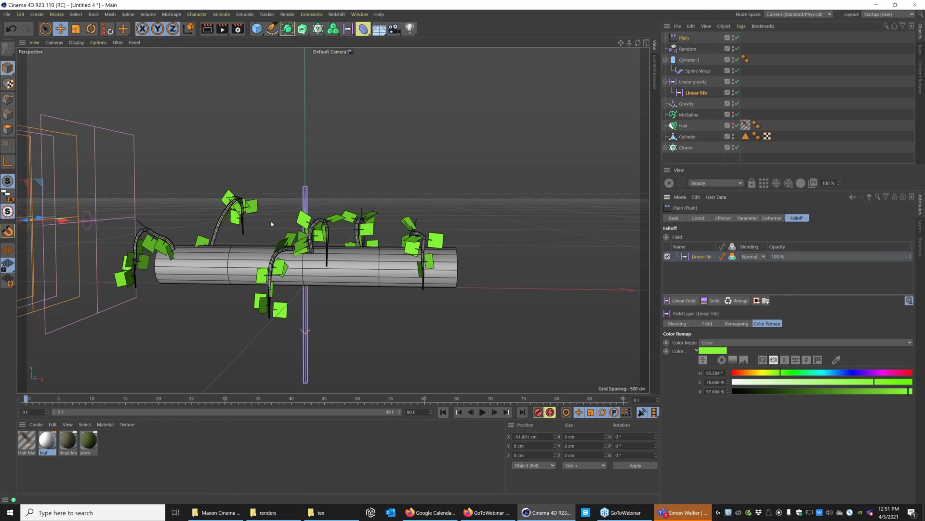
{"action": "left_click", "coordinate": [694, 93]}
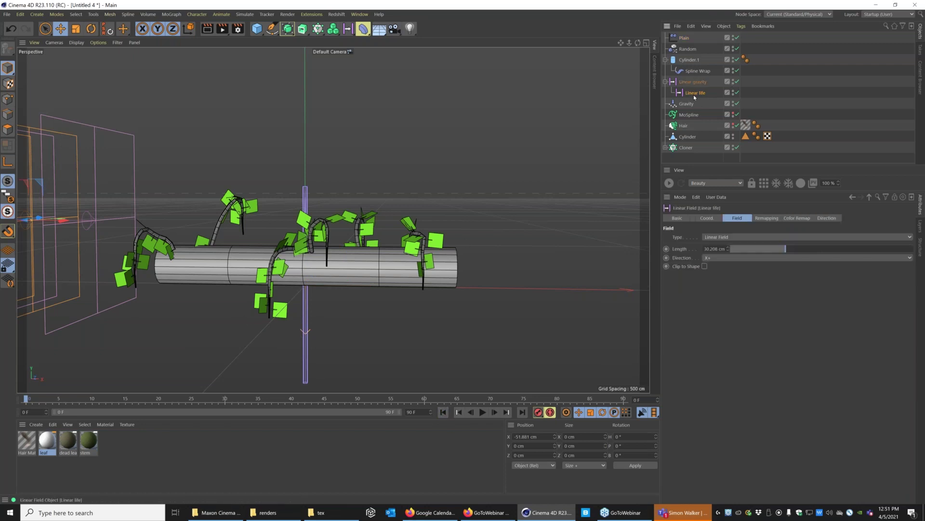
- Set Linear life's direction to X-, then play and scrub to watch leaves turn green
{"action": "left_click", "coordinate": [707, 257]}
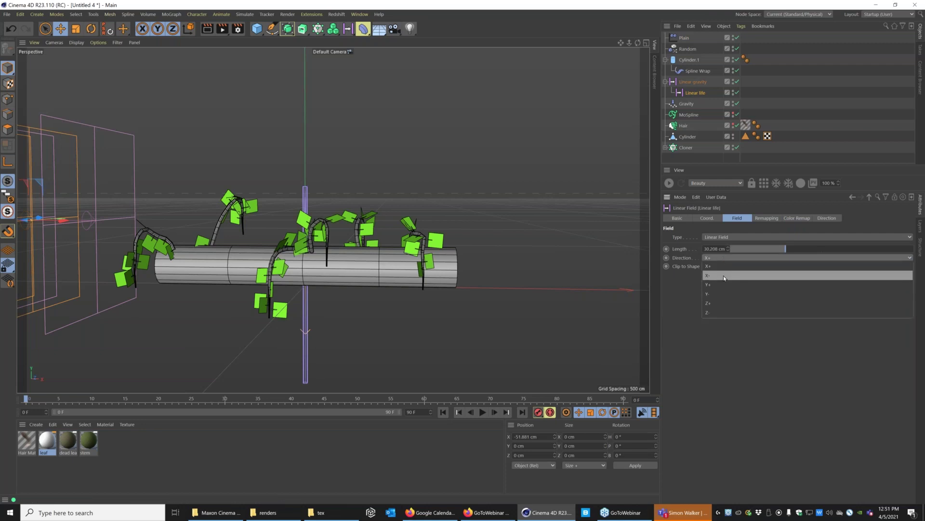
{"action": "left_click", "coordinate": [728, 276]}
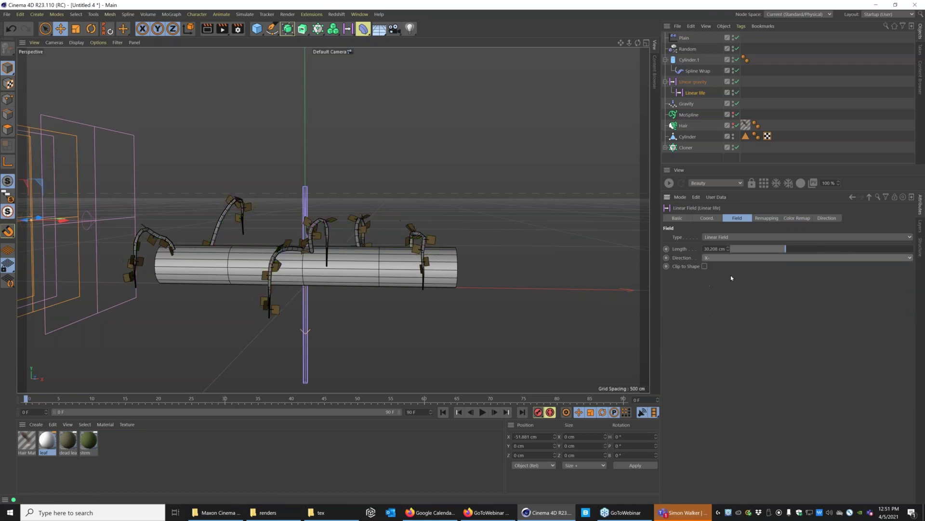
{"action": "left_click", "coordinate": [483, 412]}
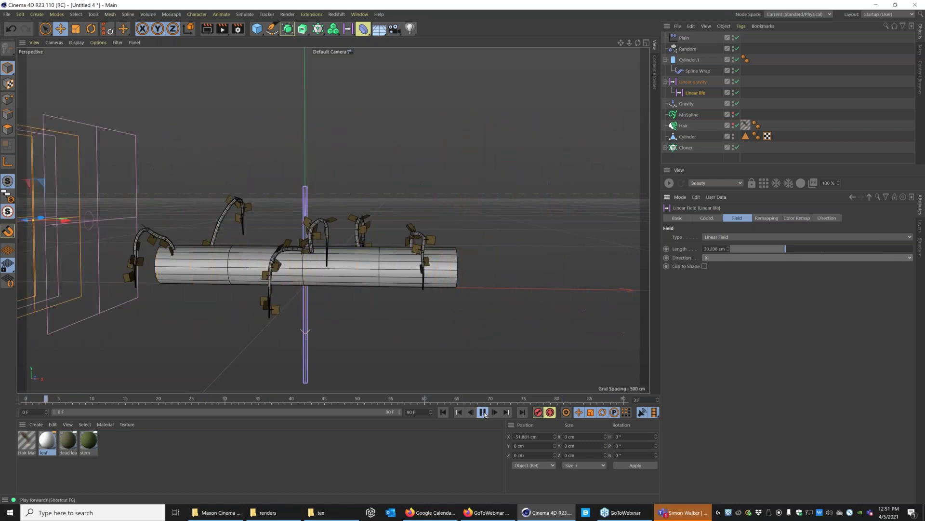
{"action": "left_click", "coordinate": [483, 412]}
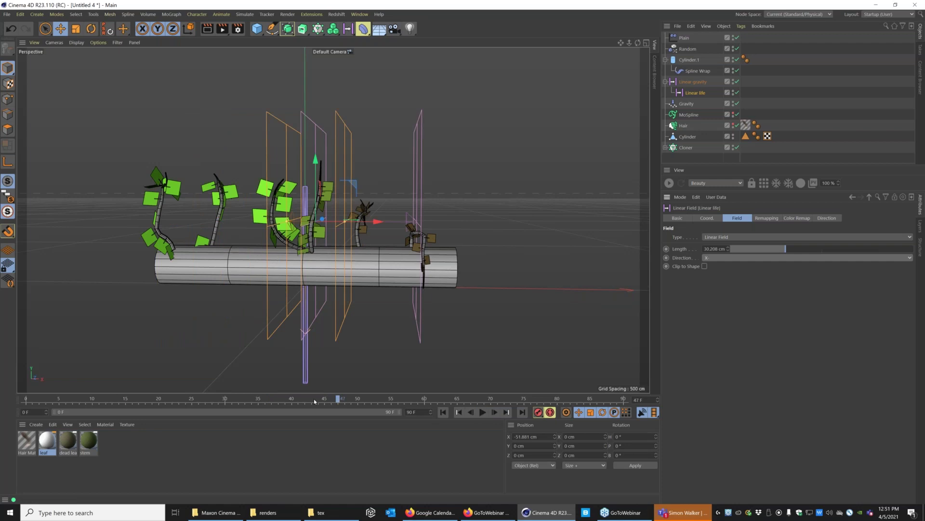
{"action": "left_click_drag", "start_coordinate": [301, 401], "coordinate": [325, 403]}
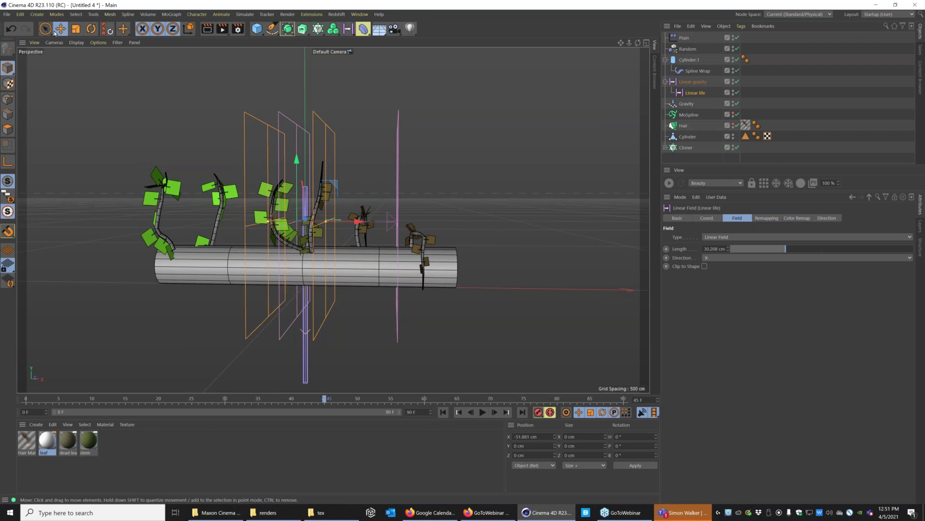
- Confirm the Cloner's Effectors list holds both Random and Plain at 100% strength
{"action": "left_click", "coordinate": [5, 15]}
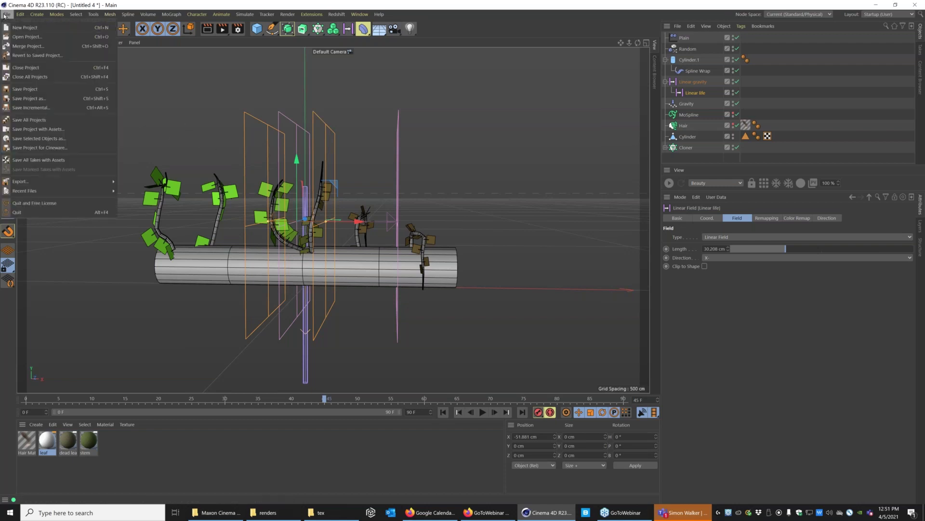
{"action": "left_click", "coordinate": [5, 15]}
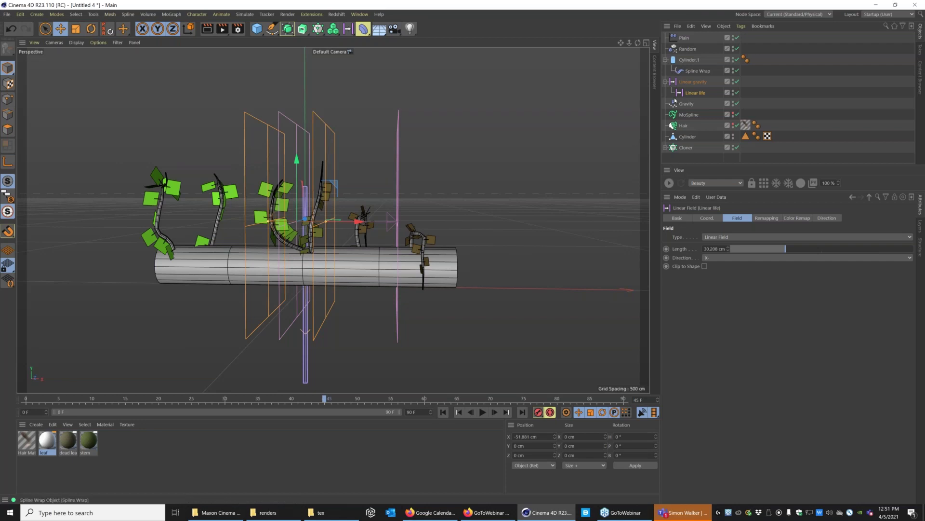
{"action": "left_click", "coordinate": [686, 147]}
{"action": "left_click", "coordinate": [770, 218]}
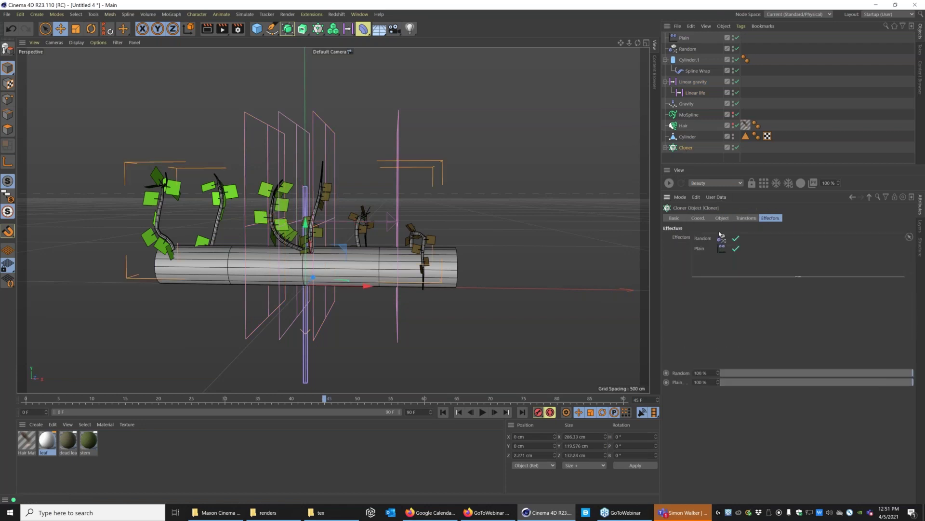
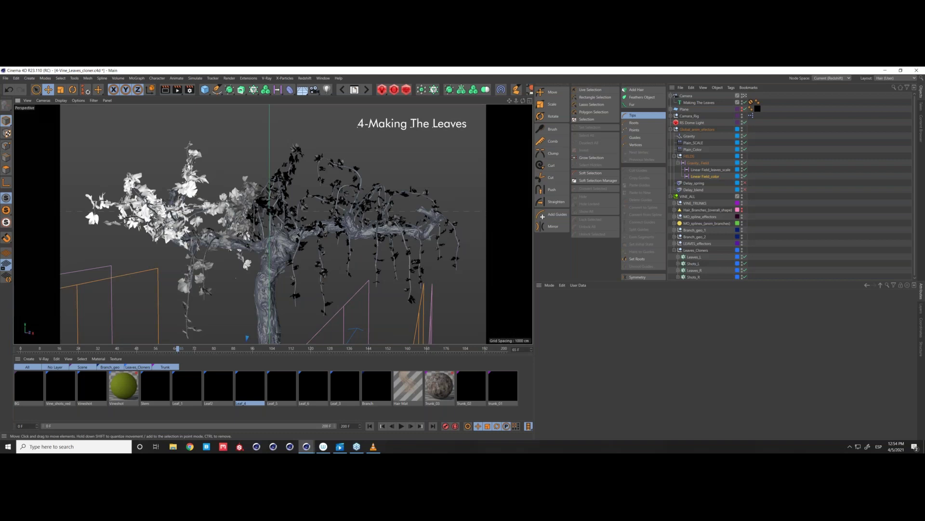
- Dolly and orbit the camera close to the vine to inspect its leaves and curling tendrils
{"action": "scroll", "coordinate": [280, 251], "scroll_direction": "up", "scroll_amount": 1}
{"action": "right_click_drag", "start_coordinate": [199, 239], "coordinate": [230, 228], "text": "alt"}
{"action": "left_click_drag", "start_coordinate": [229, 227], "coordinate": [256, 229], "text": "alt"}
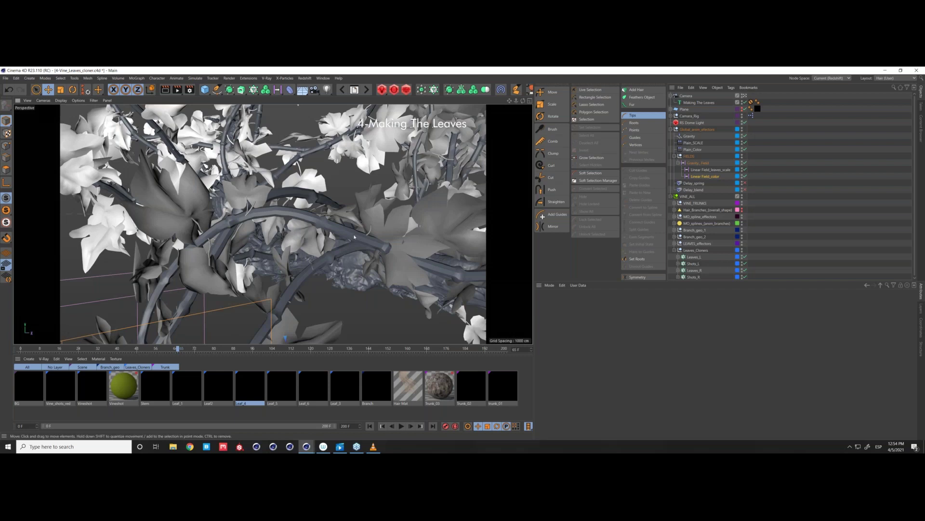
{"action": "right_click_drag", "start_coordinate": [353, 234], "coordinate": [339, 239], "text": "alt"}
- Orbit the view, then zoom out to frame the entire leafy vine tree and hanging tendrils
{"action": "left_click_drag", "start_coordinate": [340, 239], "coordinate": [328, 272], "text": "alt"}
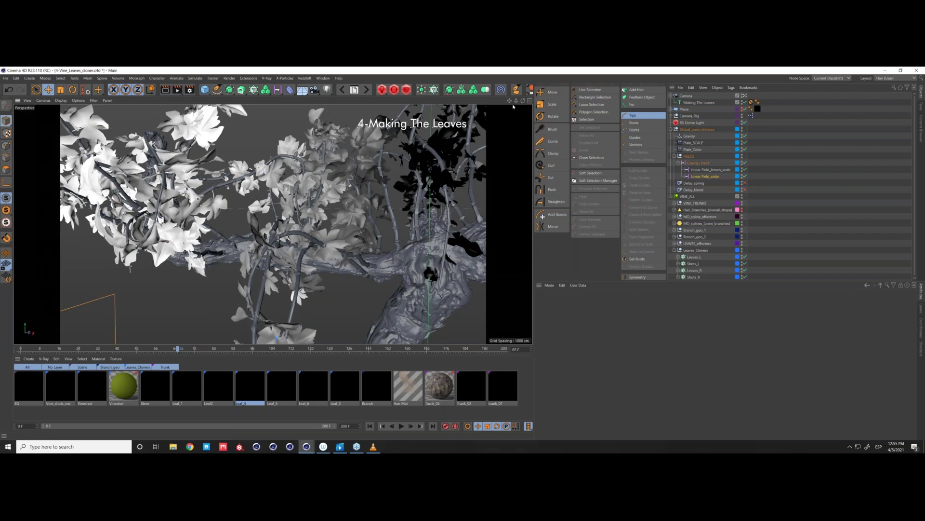
{"action": "mouse_move", "coordinate": [511, 103]}
{"action": "left_mouse_down"}
{"action": "mouse_move", "coordinate": [494, 102]}
{"action": "mouse_move", "coordinate": [510, 108]}
{"action": "left_mouse_up"}
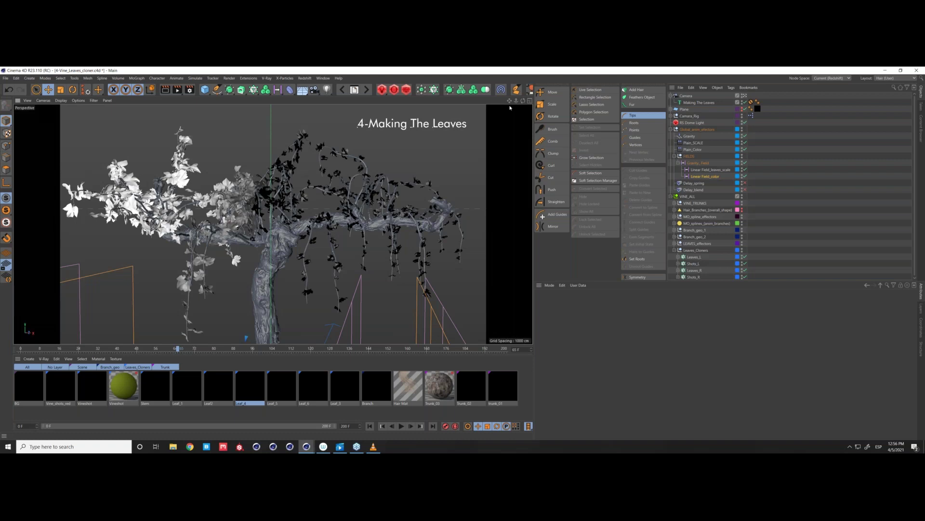
{"action": "left_click", "coordinate": [374, 450]}
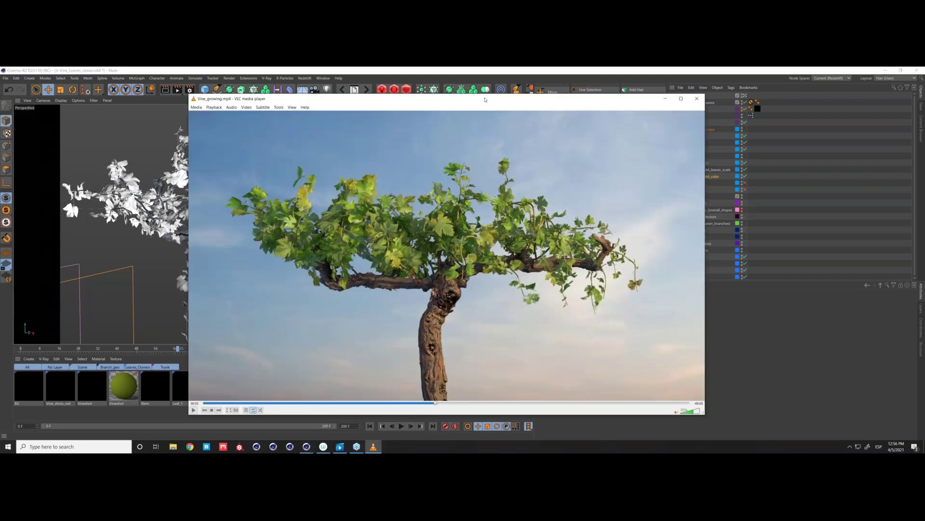
{"action": "left_click_drag", "start_coordinate": [366, 401], "coordinate": [182, 412]}
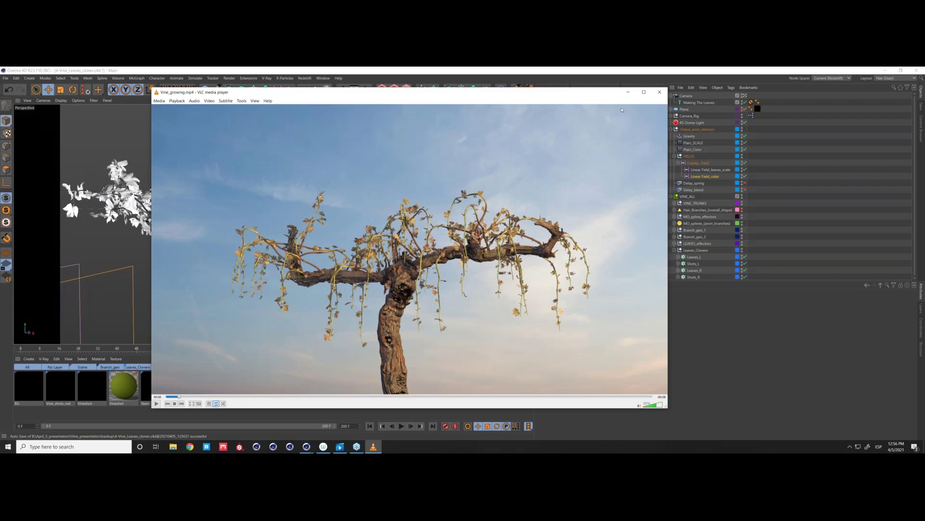
{"action": "left_click_drag", "start_coordinate": [607, 96], "coordinate": [520, 107]}
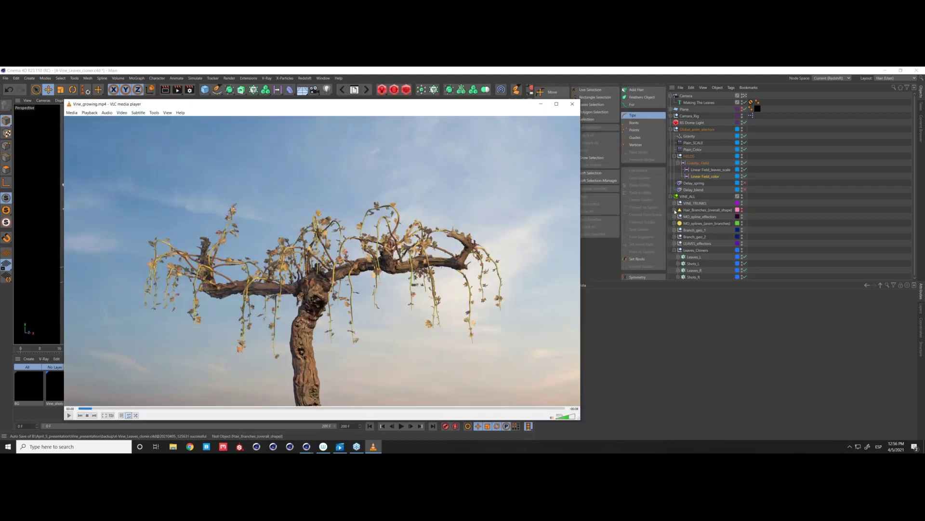
{"action": "left_click", "coordinate": [675, 211]}
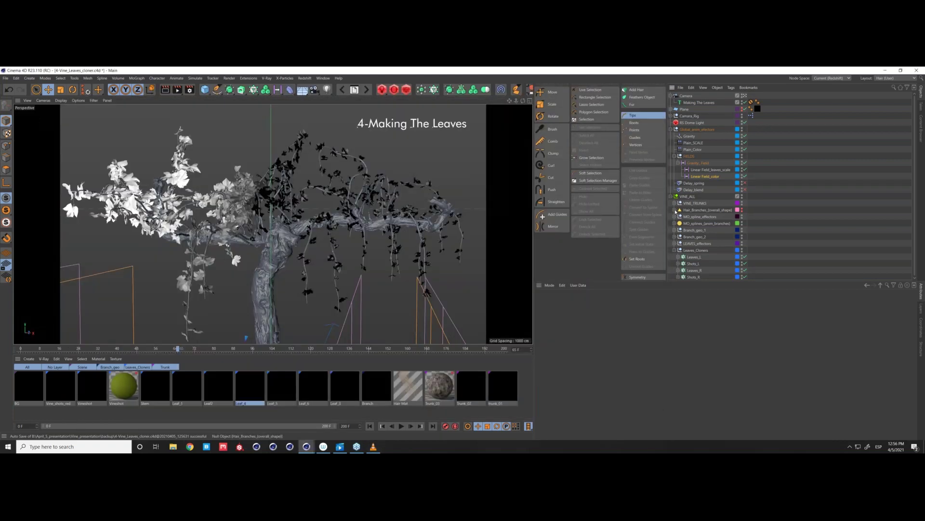
- Select Hair_ROOT_1 inside Hair_Branches and show its Guides settings in the Attribute Manager
{"action": "left_click", "coordinate": [675, 211]}
{"action": "left_click", "coordinate": [698, 217]}
{"action": "left_click", "coordinate": [582, 302]}
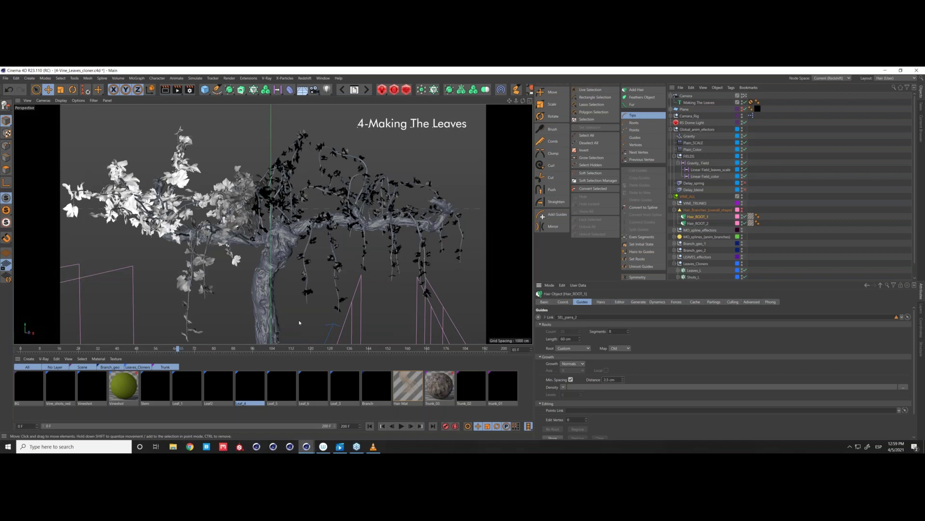
- Bring up the Original_shot vineyard clip in Movies & TV and rewind it to the start
{"action": "left_click", "coordinate": [341, 448]}
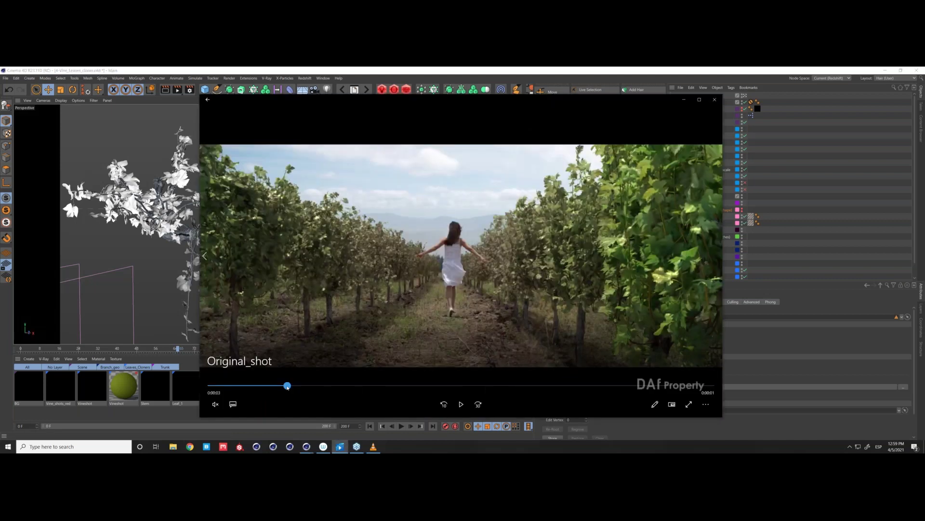
{"action": "left_click_drag", "start_coordinate": [287, 386], "coordinate": [210, 385]}
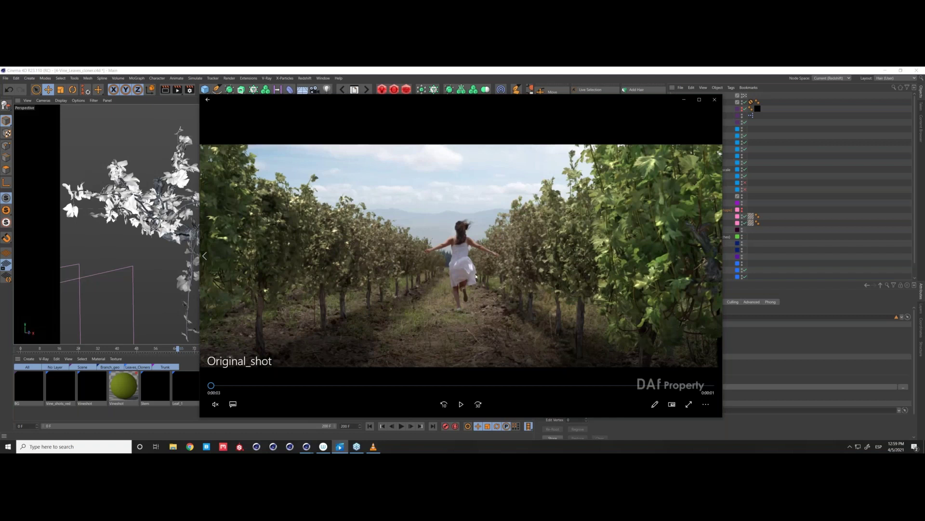
{"action": "left_click_drag", "start_coordinate": [296, 101], "coordinate": [391, 112]}
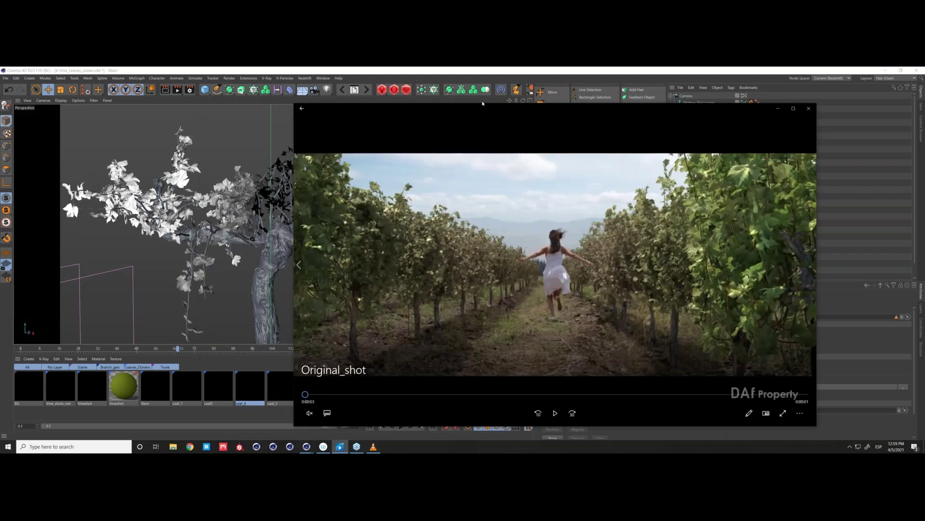
{"action": "left_click", "coordinate": [341, 446]}
{"action": "left_click", "coordinate": [343, 448]}
{"action": "left_click", "coordinate": [341, 447]}
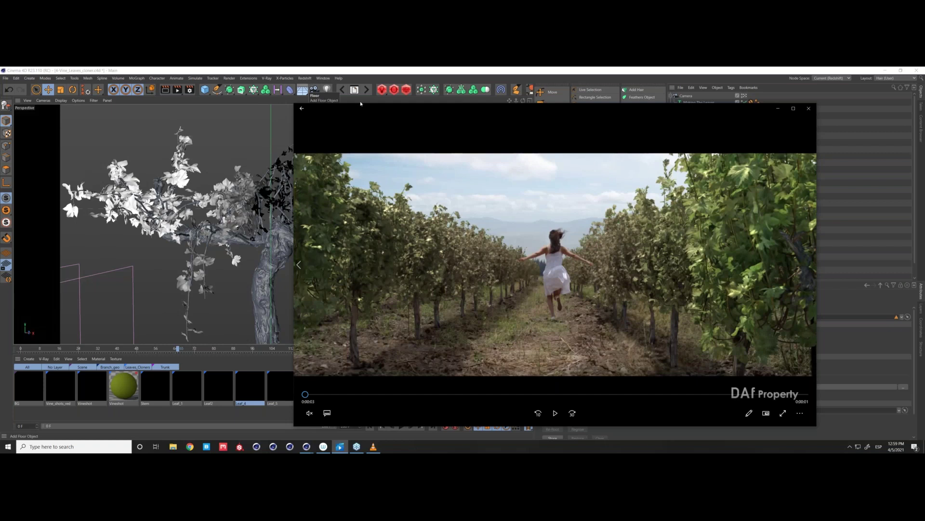
- Drag the Original_shot video window into position over the Cinema 4D scene
{"action": "left_click_drag", "start_coordinate": [332, 110], "coordinate": [528, 180]}
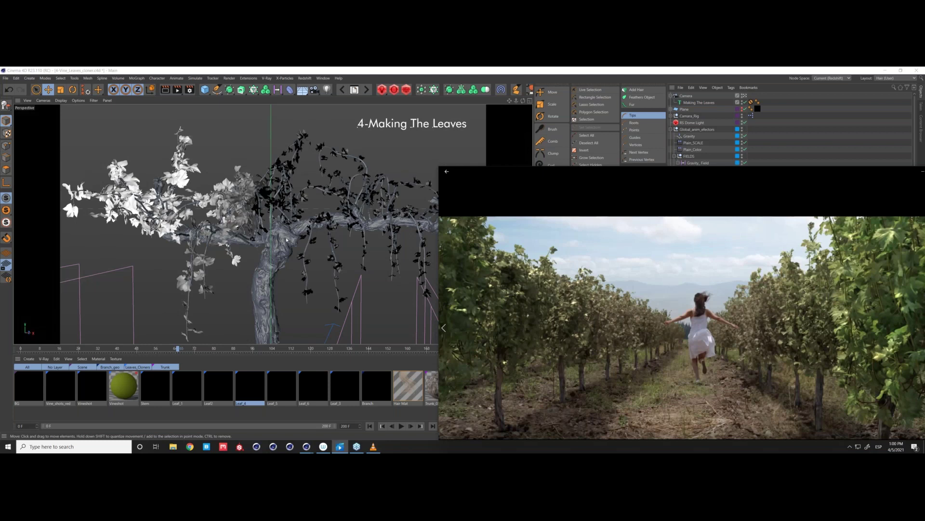
{"action": "left_click_drag", "start_coordinate": [533, 173], "coordinate": [405, 166]}
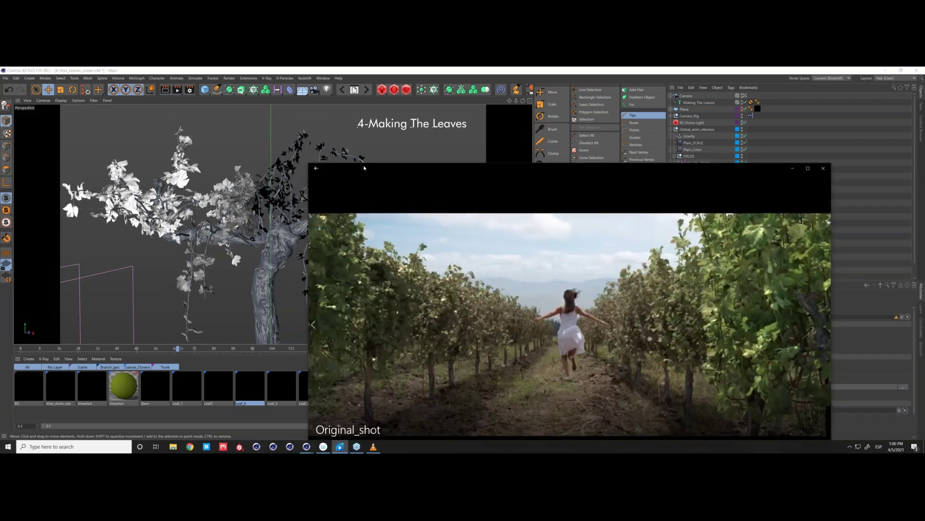
{"action": "left_click_drag", "start_coordinate": [796, 170], "coordinate": [719, 145]}
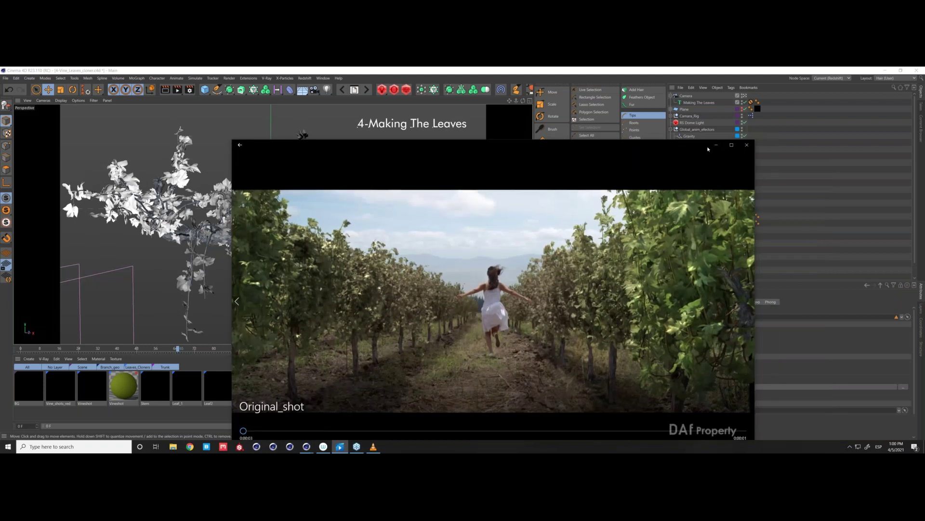
{"action": "left_click_drag", "start_coordinate": [297, 154], "coordinate": [395, 150]}
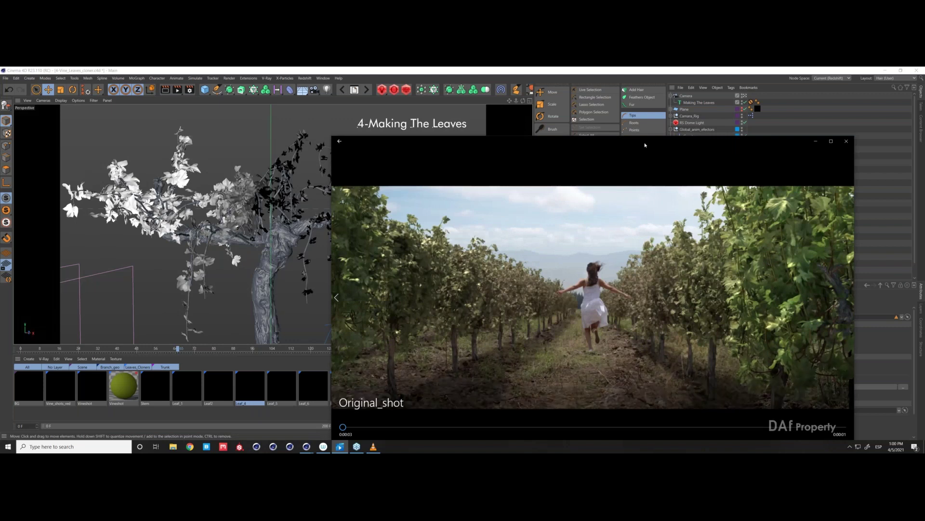
{"action": "left_click_drag", "start_coordinate": [638, 141], "coordinate": [542, 128]}
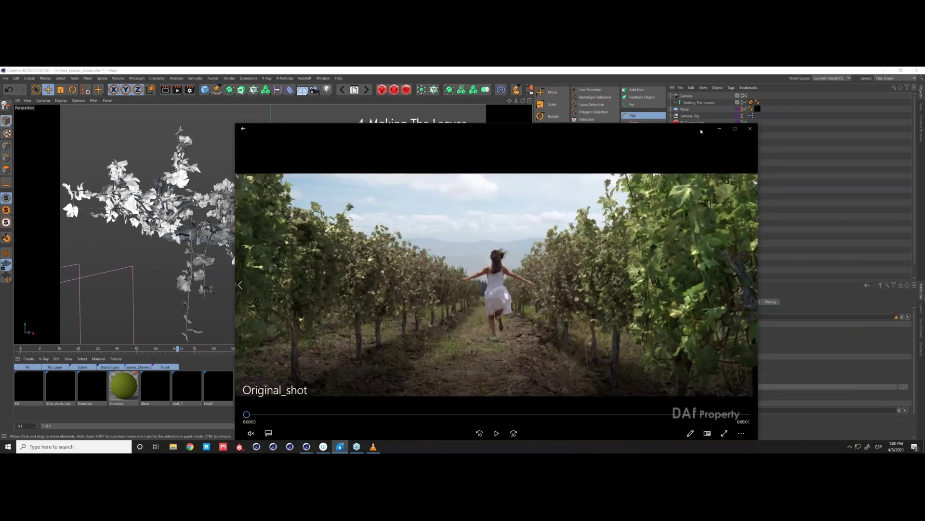
{"action": "left_click_drag", "start_coordinate": [701, 129], "coordinate": [669, 125]}
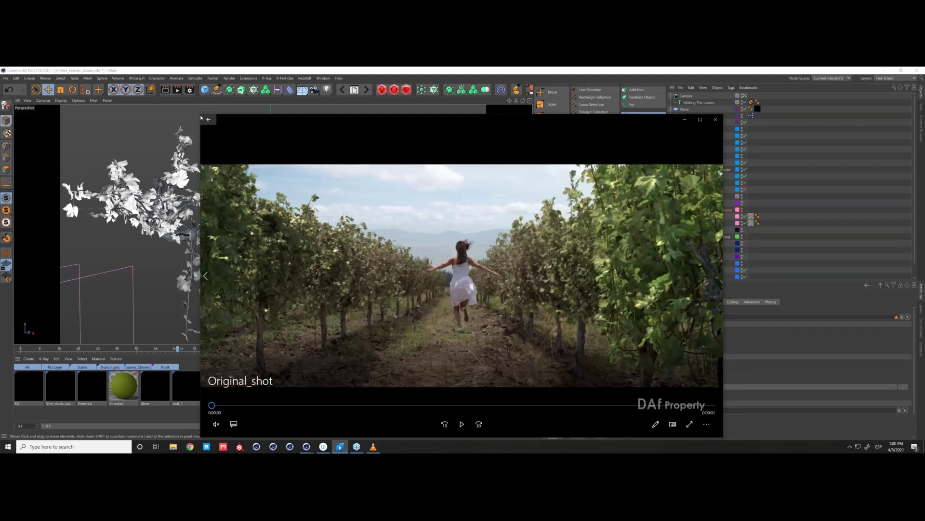
{"action": "left_click_drag", "start_coordinate": [273, 122], "coordinate": [313, 125]}
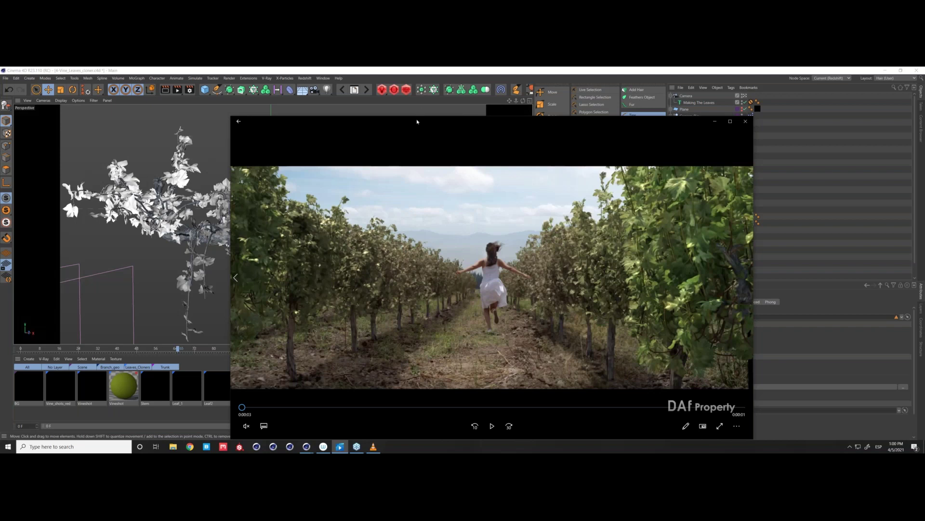
{"action": "mouse_move", "coordinate": [417, 121]}
{"action": "left_mouse_down"}
{"action": "mouse_move", "coordinate": [434, 108]}
{"action": "mouse_move", "coordinate": [428, 113]}
{"action": "left_mouse_up"}
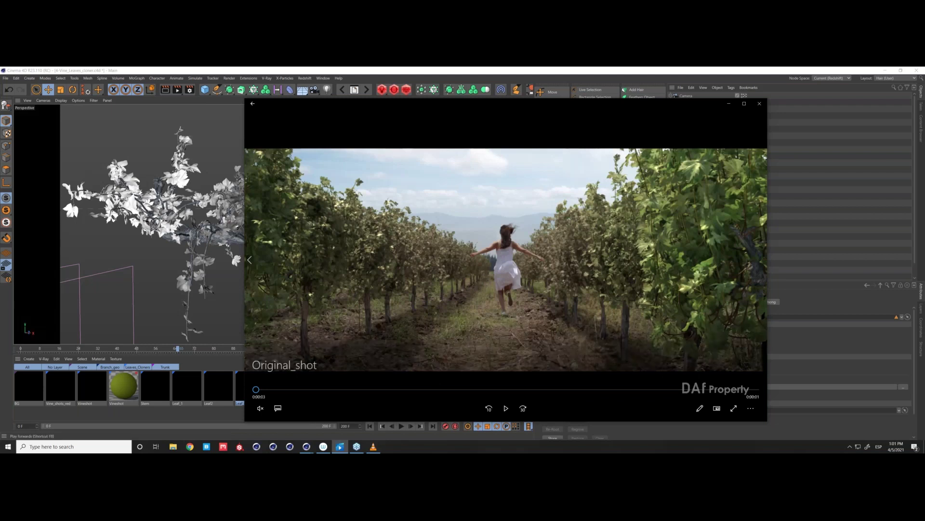
- Bring up Vine_growing.mp4 in VLC, minimise the Movies & TV player, and dock VLC at the right
{"action": "left_click", "coordinate": [374, 447]}
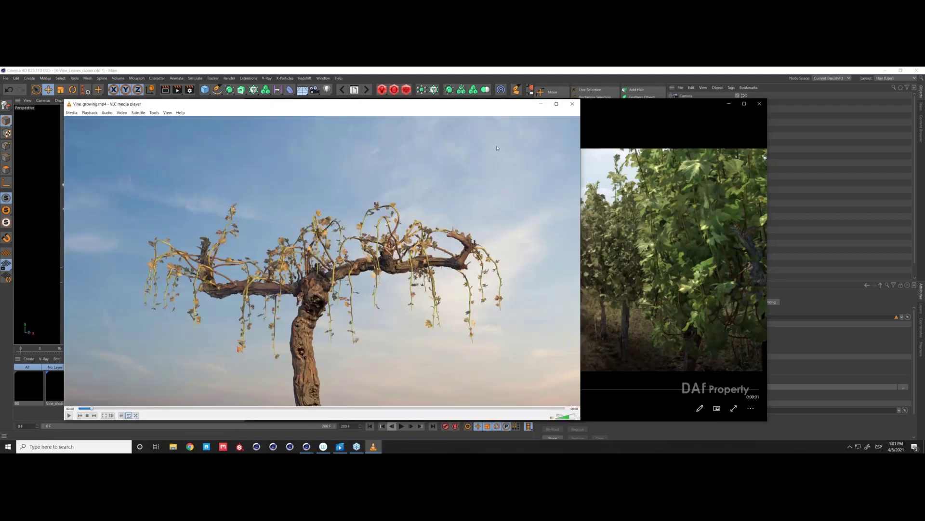
{"action": "left_click_drag", "start_coordinate": [582, 102], "coordinate": [625, 103]}
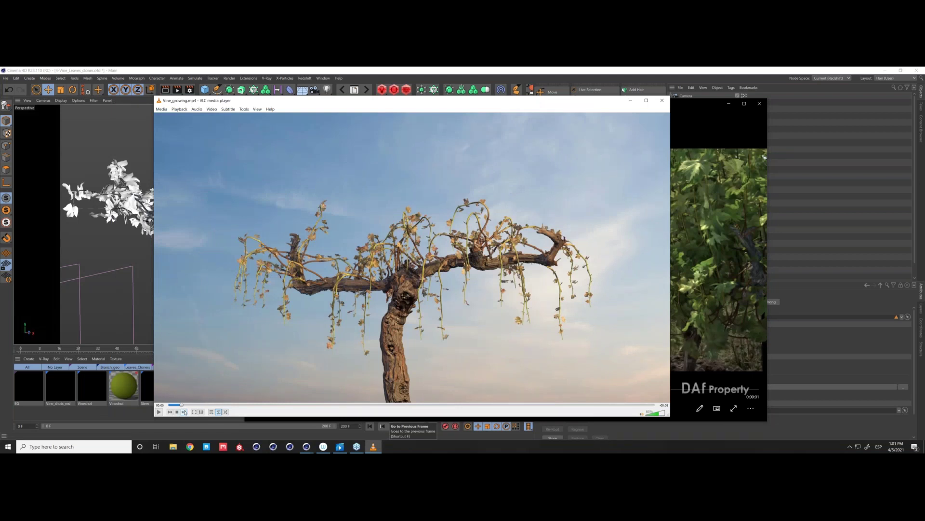
{"action": "left_click", "coordinate": [730, 105]}
{"action": "left_click", "coordinate": [731, 105]}
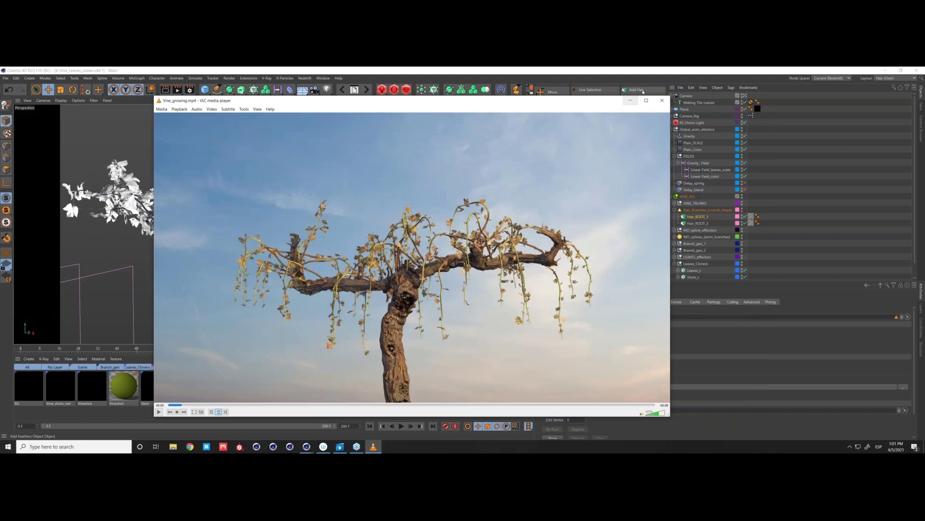
{"action": "left_click_drag", "start_coordinate": [595, 102], "coordinate": [748, 112]}
{"action": "left_click_drag", "start_coordinate": [307, 106], "coordinate": [501, 112]}
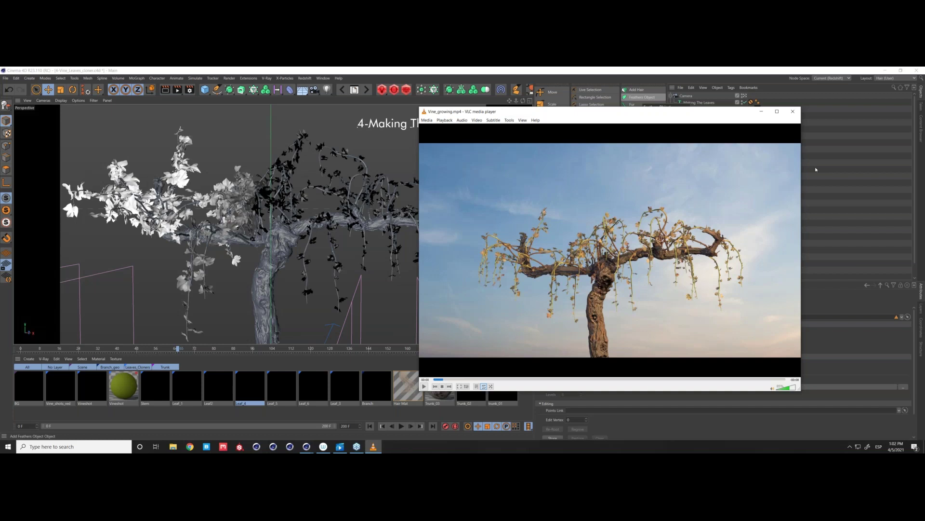
{"action": "left_click", "coordinate": [817, 183]}
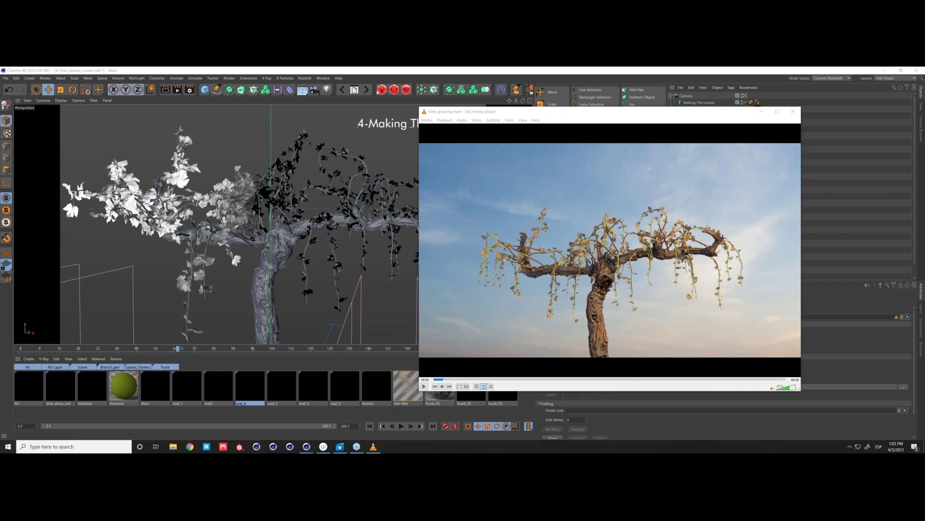
- Switch to the Vine_Spline_wrap project and disable both Spline Wrap objects
{"action": "left_click", "coordinate": [355, 90]}
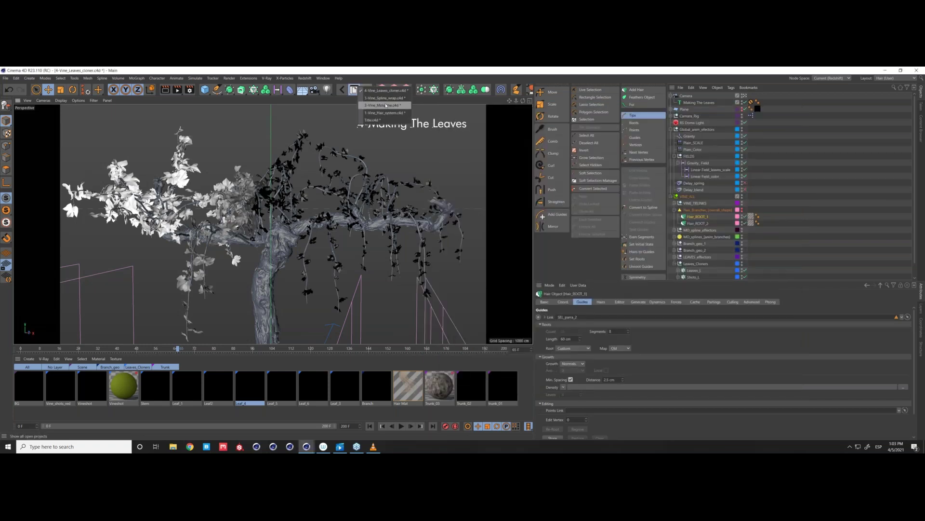
{"action": "left_click", "coordinate": [393, 110]}
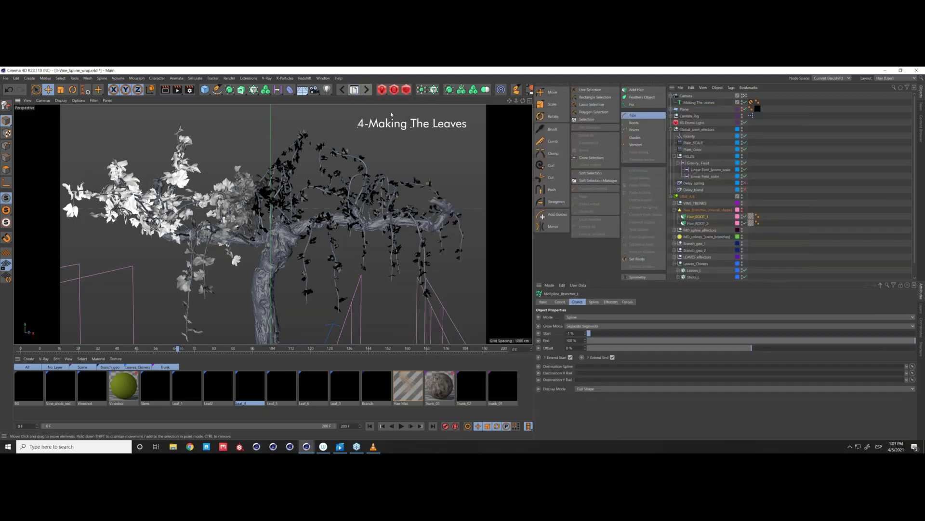
{"action": "left_click_drag", "start_coordinate": [746, 177], "coordinate": [746, 196]}
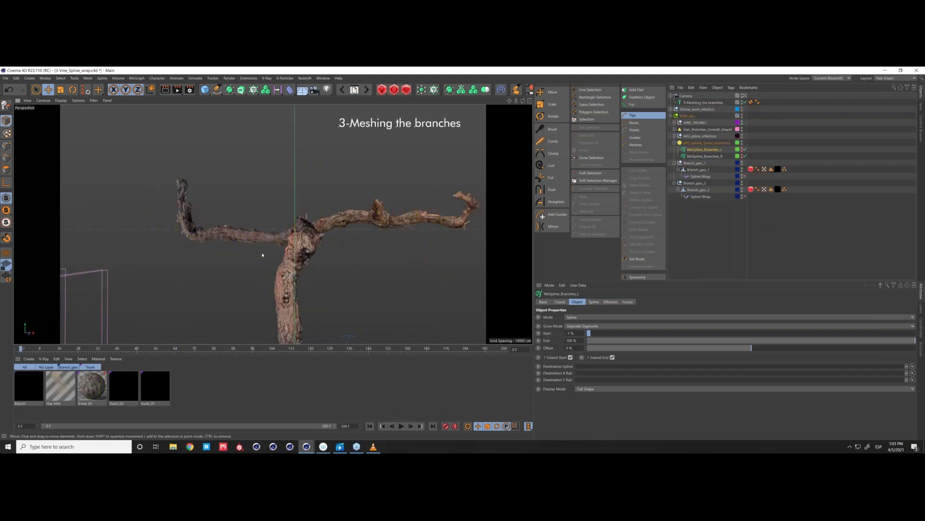
{"action": "middle_click_drag", "start_coordinate": [263, 254], "coordinate": [264, 155], "text": "alt"}
{"action": "middle_click_drag", "start_coordinate": [322, 325], "coordinate": [316, 255], "text": "alt"}
{"action": "scroll", "coordinate": [316, 255], "scroll_direction": "up", "scroll_amount": 3}
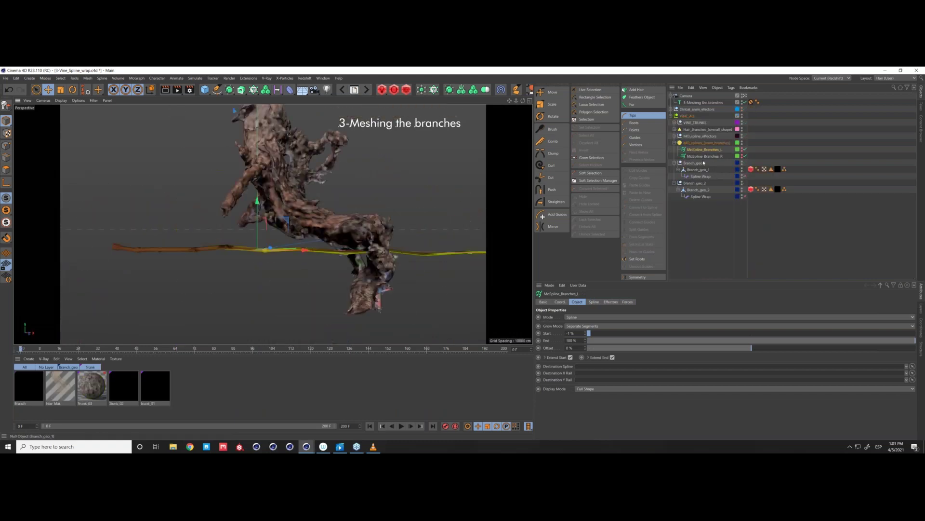
- Hide VINE_TRUNKS and set the viewport to Gouraud Shading (Lines) to inspect the branch mesh
{"action": "left_click", "coordinate": [742, 122]}
{"action": "scroll", "coordinate": [278, 252], "scroll_direction": "up", "scroll_amount": 1}
{"action": "left_click_drag", "start_coordinate": [278, 251], "coordinate": [332, 258], "text": "alt"}
{"action": "left_click", "coordinate": [60, 101]}
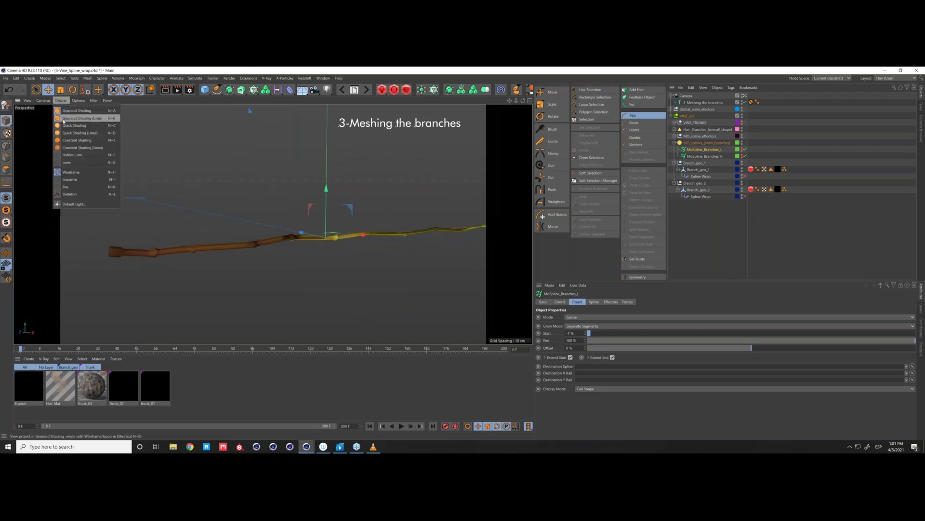
{"action": "left_click", "coordinate": [64, 119]}
{"action": "left_click_drag", "start_coordinate": [186, 241], "coordinate": [204, 249], "text": "alt"}
{"action": "right_click_drag", "start_coordinate": [204, 249], "coordinate": [247, 246], "text": "alt"}
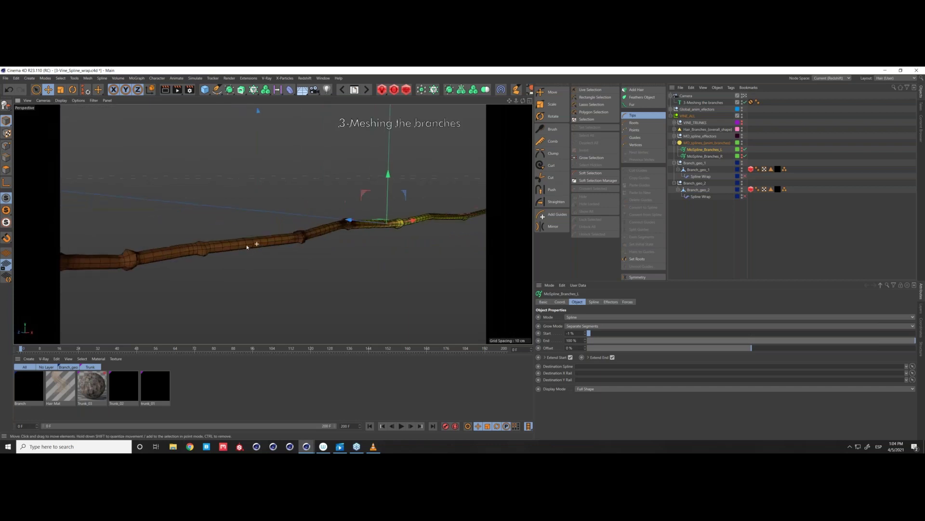
{"action": "left_click_drag", "start_coordinate": [247, 246], "coordinate": [244, 235], "text": "alt"}
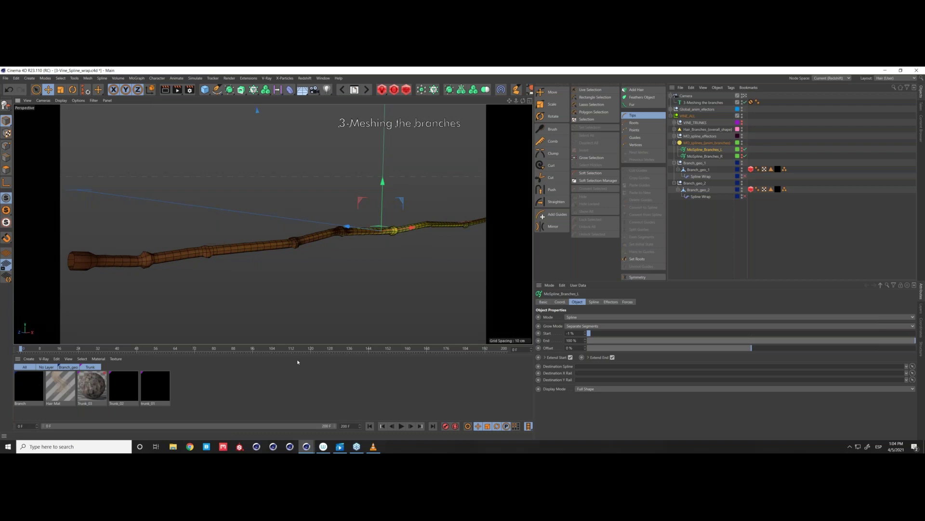
{"action": "left_click", "coordinate": [707, 179]}
{"action": "left_click", "coordinate": [745, 176]}
{"action": "right_click_drag", "start_coordinate": [323, 222], "coordinate": [221, 274], "text": "alt"}
{"action": "middle_click_drag", "start_coordinate": [221, 273], "coordinate": [256, 219], "text": "alt"}
{"action": "scroll", "coordinate": [255, 218], "scroll_direction": "up", "scroll_amount": 8}
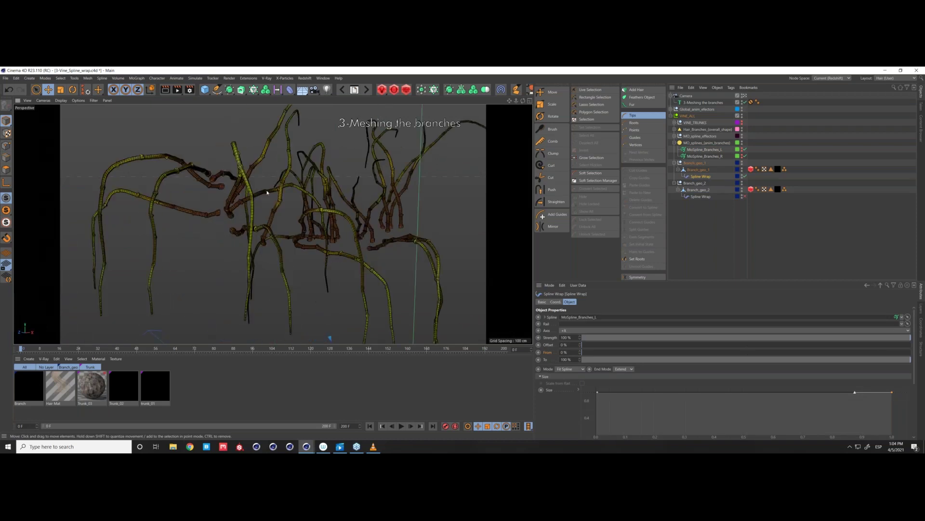
{"action": "scroll", "coordinate": [267, 193], "scroll_direction": "up", "scroll_amount": 5}
{"action": "mouse_move", "coordinate": [271, 189]}
{"action": "left_mouse_down", "text": "alt"}
{"action": "mouse_move", "coordinate": [272, 223]}
{"action": "mouse_move", "coordinate": [252, 187]}
{"action": "mouse_move", "coordinate": [275, 188]}
{"action": "left_mouse_up", "text": "alt"}
{"action": "scroll", "coordinate": [274, 188], "scroll_direction": "up", "scroll_amount": 3}
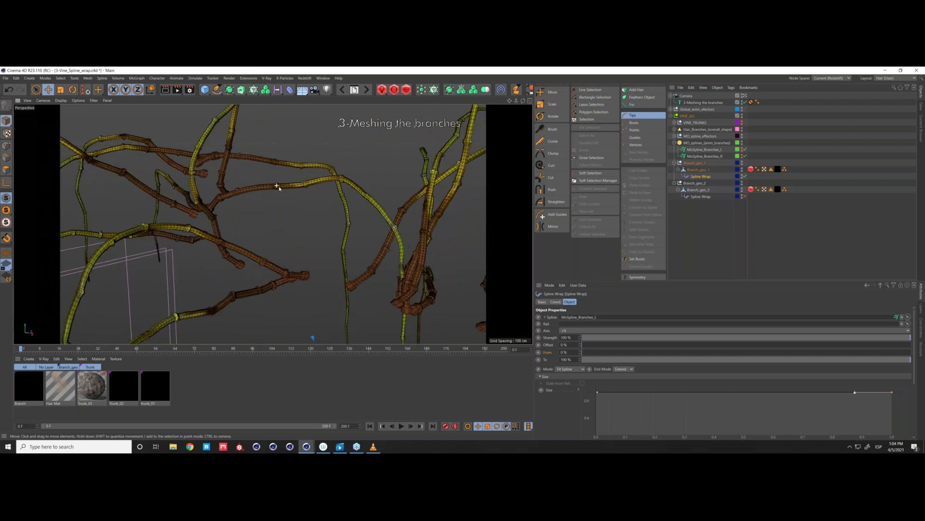
{"action": "left_click_drag", "start_coordinate": [281, 188], "coordinate": [305, 182], "text": "alt"}
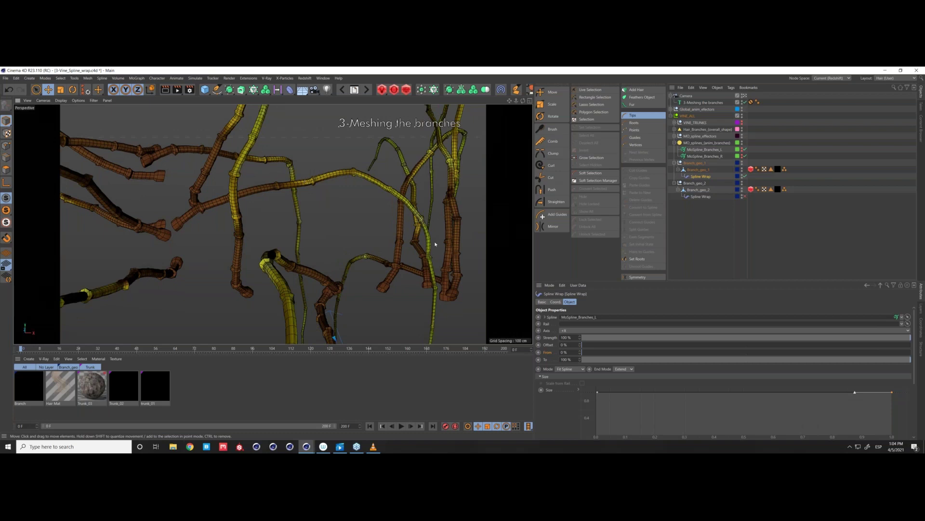
{"action": "left_click_drag", "start_coordinate": [302, 184], "coordinate": [273, 170], "text": "alt"}
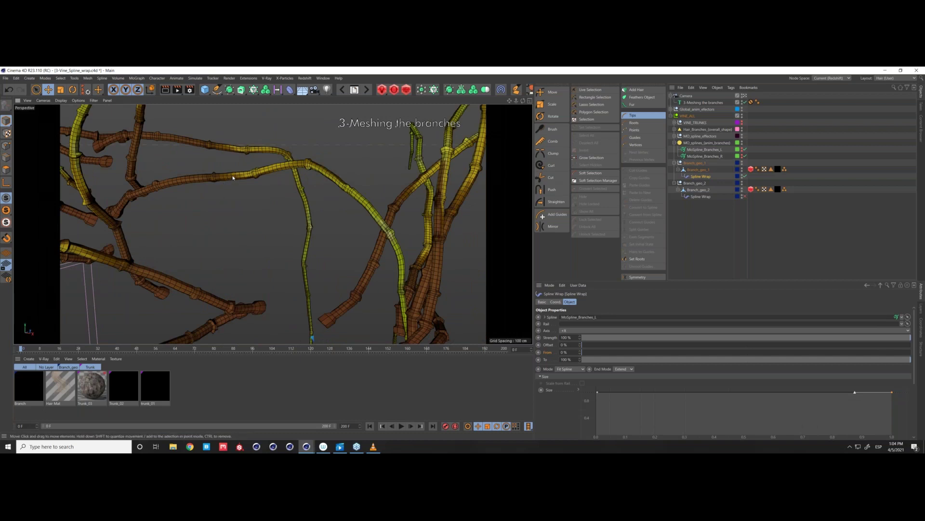
{"action": "left_click_drag", "start_coordinate": [233, 181], "coordinate": [254, 176], "text": "alt"}
{"action": "scroll", "coordinate": [233, 164], "scroll_direction": "up", "scroll_amount": 5}
{"action": "scroll", "coordinate": [248, 182], "scroll_direction": "up", "scroll_amount": 4}
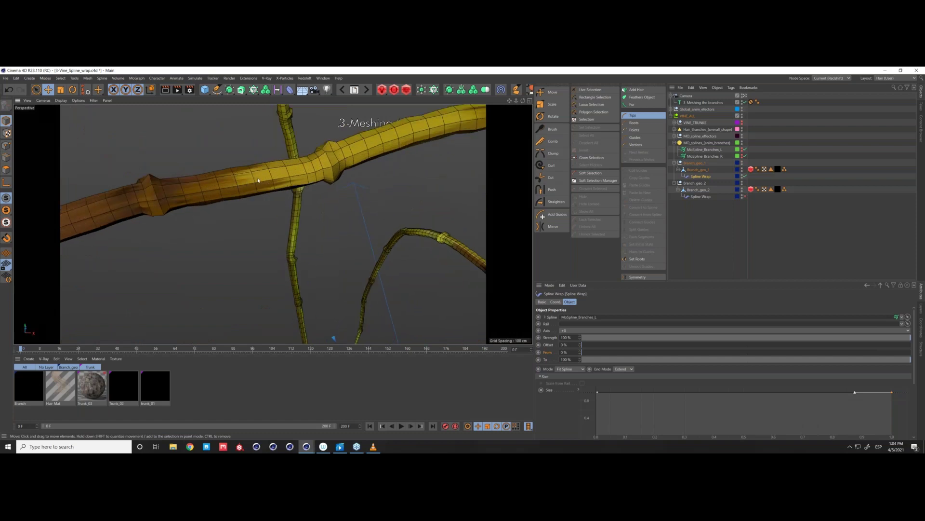
{"action": "left_click_drag", "start_coordinate": [251, 182], "coordinate": [213, 180], "text": "alt"}
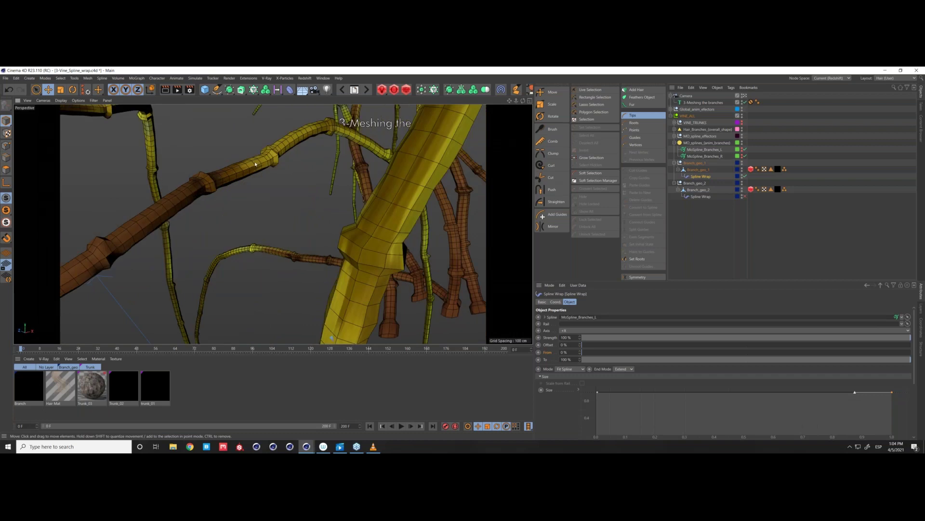
{"action": "left_click_drag", "start_coordinate": [258, 163], "coordinate": [119, 188], "text": "alt"}
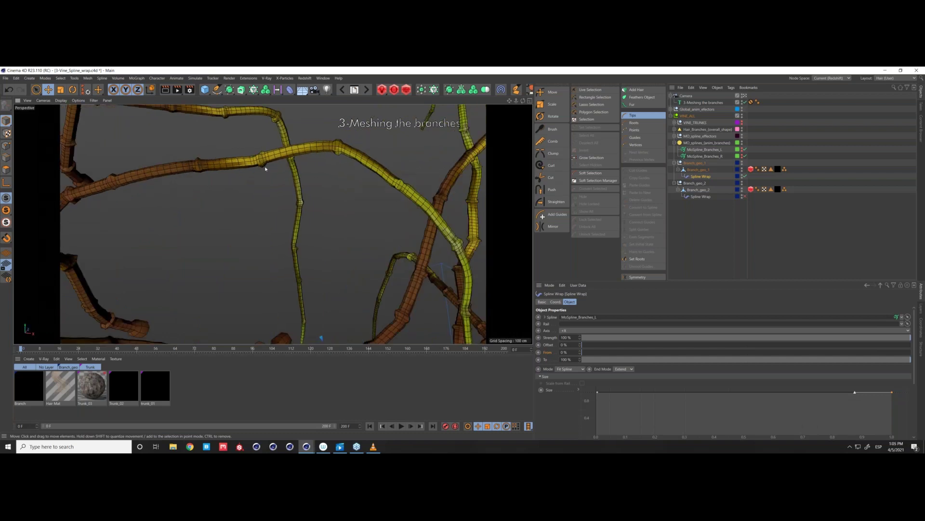
{"action": "scroll", "coordinate": [260, 169], "scroll_direction": "down", "scroll_amount": 5}
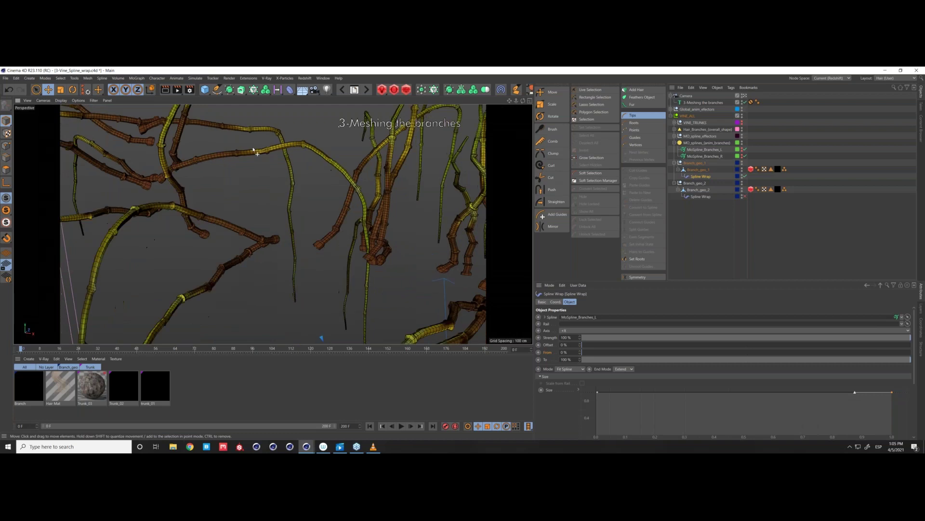
{"action": "scroll", "coordinate": [250, 169], "scroll_direction": "down", "scroll_amount": 3}
{"action": "left_click_drag", "start_coordinate": [250, 172], "coordinate": [286, 184], "text": "alt"}
{"action": "scroll", "coordinate": [258, 204], "scroll_direction": "down", "scroll_amount": 4}
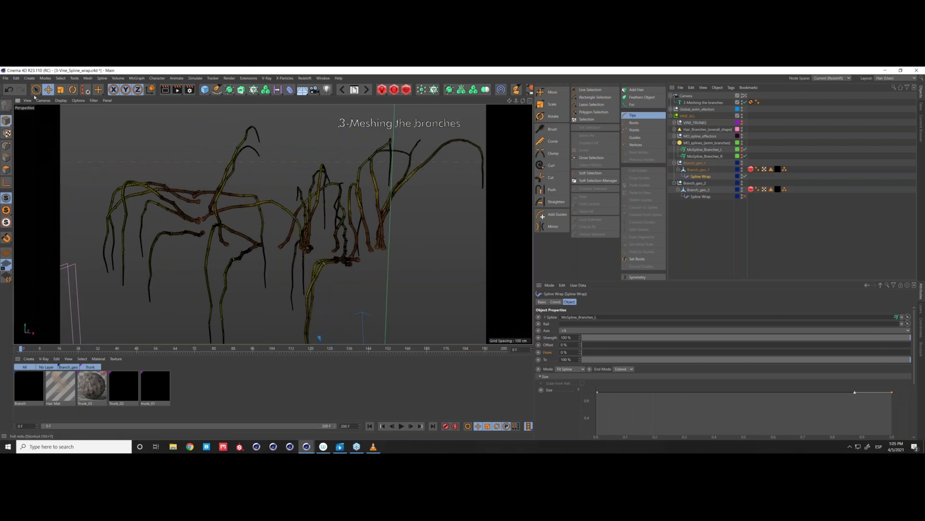
- Set the viewport to plain Gouraud Shading and zoom out to view the whole vine
{"action": "left_click", "coordinate": [62, 101]}
{"action": "left_click", "coordinate": [64, 111]}
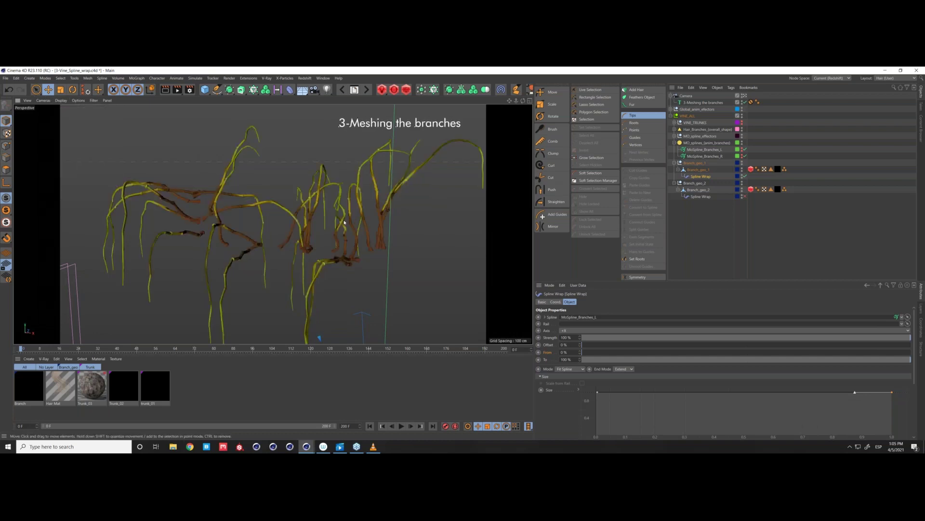
{"action": "scroll", "coordinate": [344, 222], "scroll_direction": "down", "scroll_amount": 4}
{"action": "mouse_move", "coordinate": [353, 212]}
{"action": "left_mouse_down", "text": "alt"}
{"action": "mouse_move", "coordinate": [343, 220]}
{"action": "mouse_move", "coordinate": [339, 206]}
{"action": "left_mouse_up", "text": "alt"}
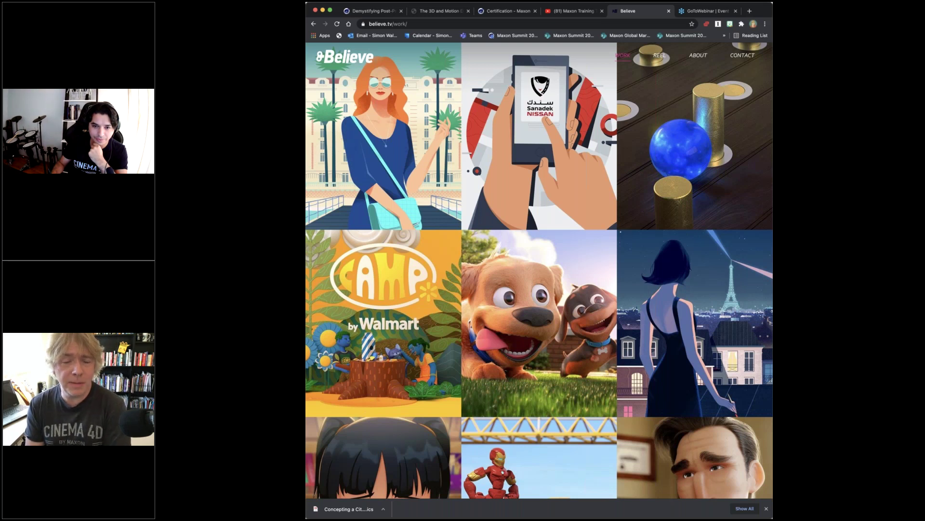
- Switch to the Maxon Training Team YouTube channel tab in the browser
{"action": "left_click", "coordinate": [568, 10]}
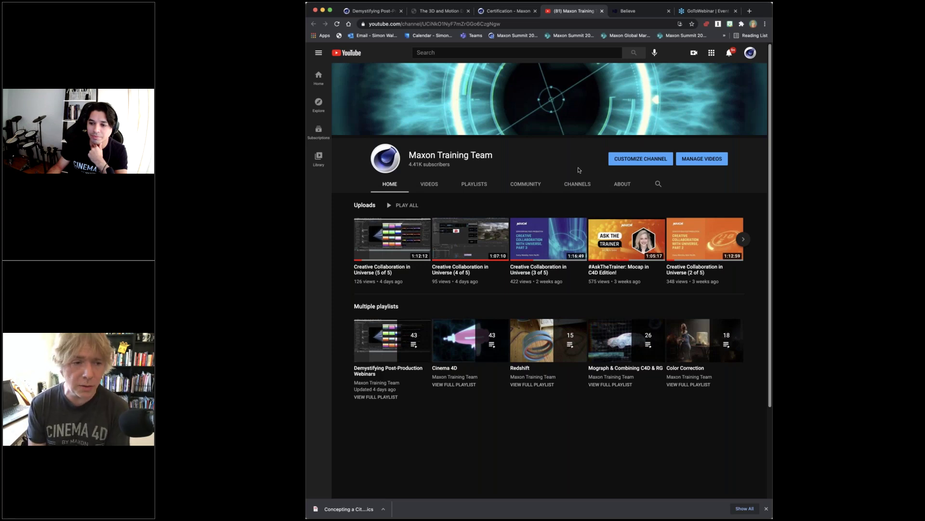
- From the Maxon Events list, open Demystifying Post-Production Part 2 and scroll to its April schedule
{"action": "left_click", "coordinate": [370, 11]}
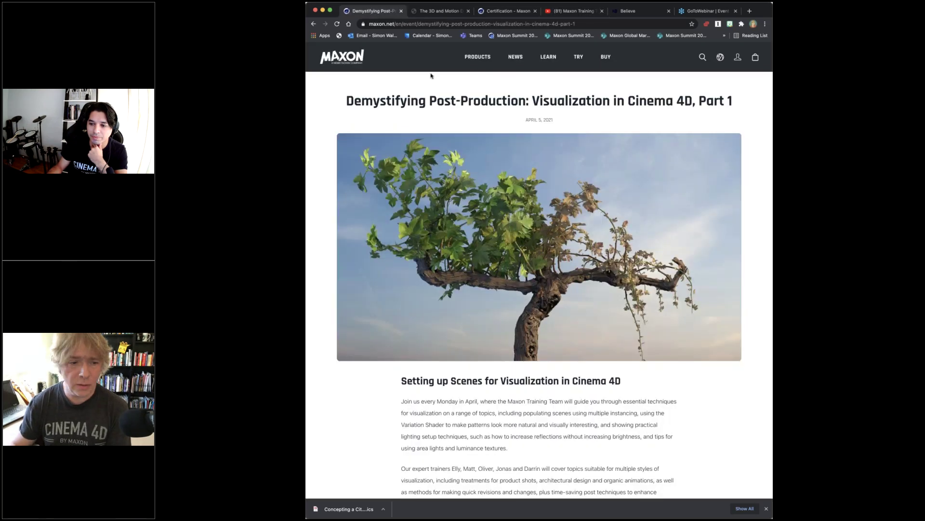
{"action": "left_click", "coordinate": [314, 24]}
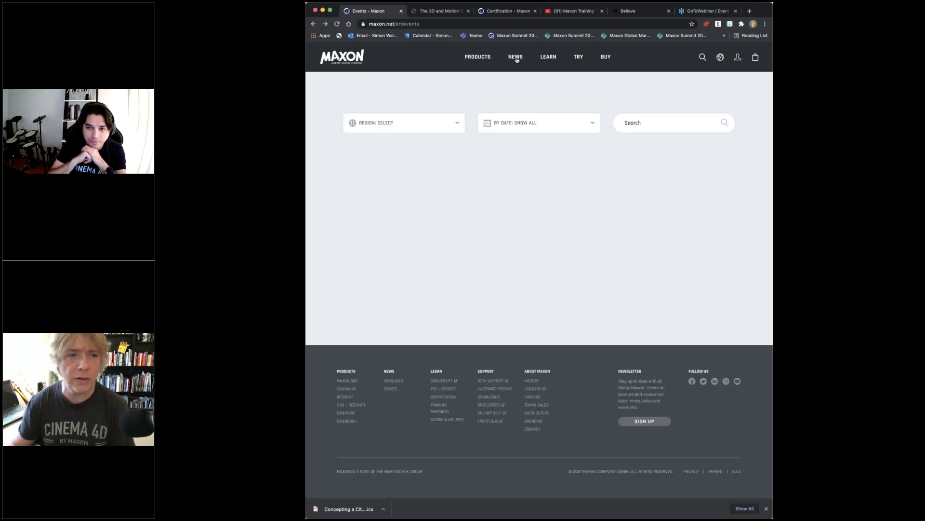
{"action": "mouse_move", "coordinate": [516, 58]}
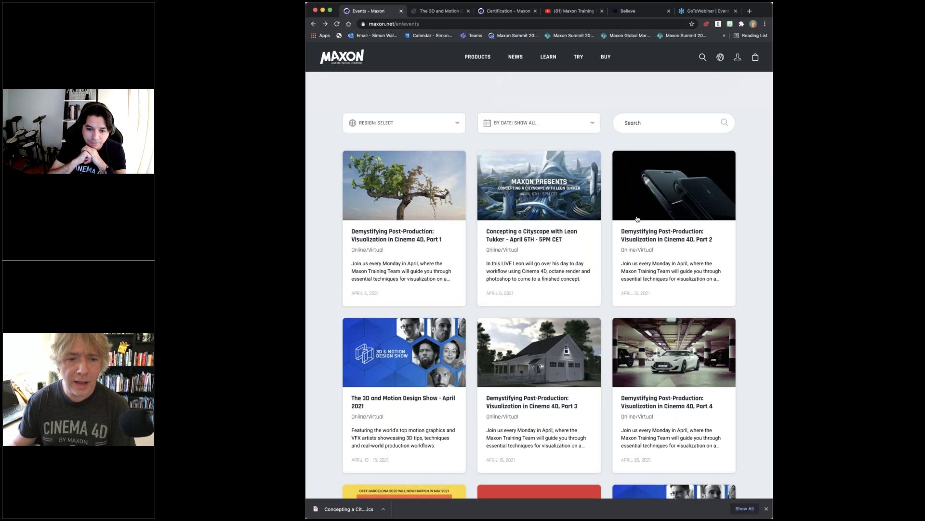
{"action": "scroll", "coordinate": [760, 221], "scroll_direction": "down", "scroll_amount": 2}
{"action": "left_click", "coordinate": [694, 198]}
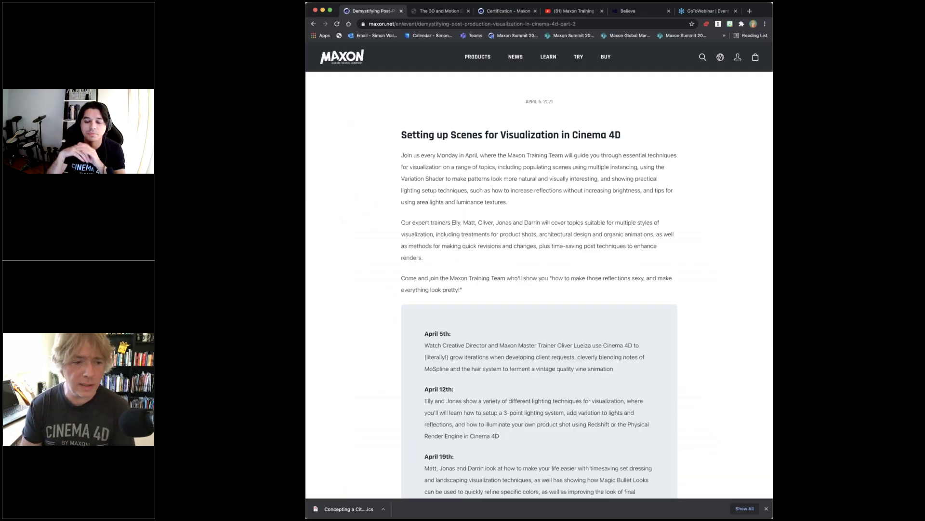
{"action": "scroll", "coordinate": [670, 163], "scroll_direction": "down", "scroll_amount": 1}
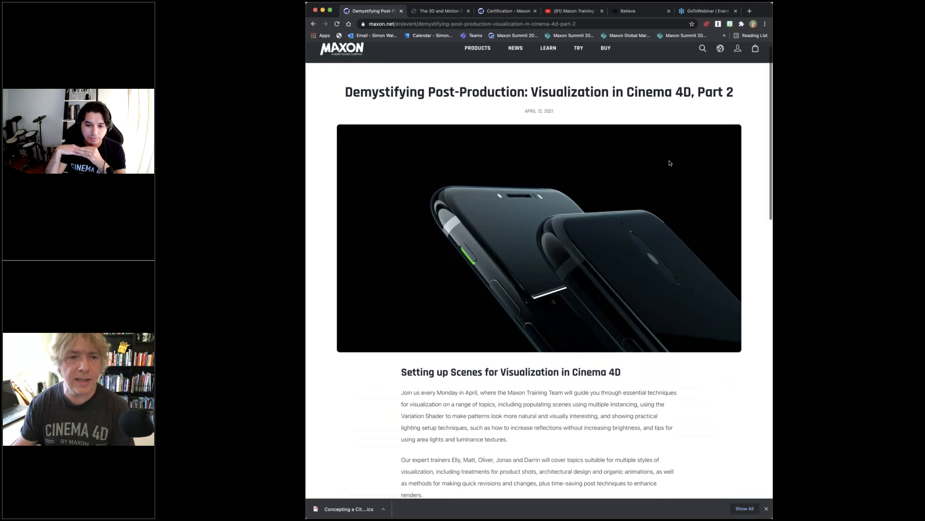
{"action": "scroll", "coordinate": [670, 163], "scroll_direction": "down", "scroll_amount": 3}
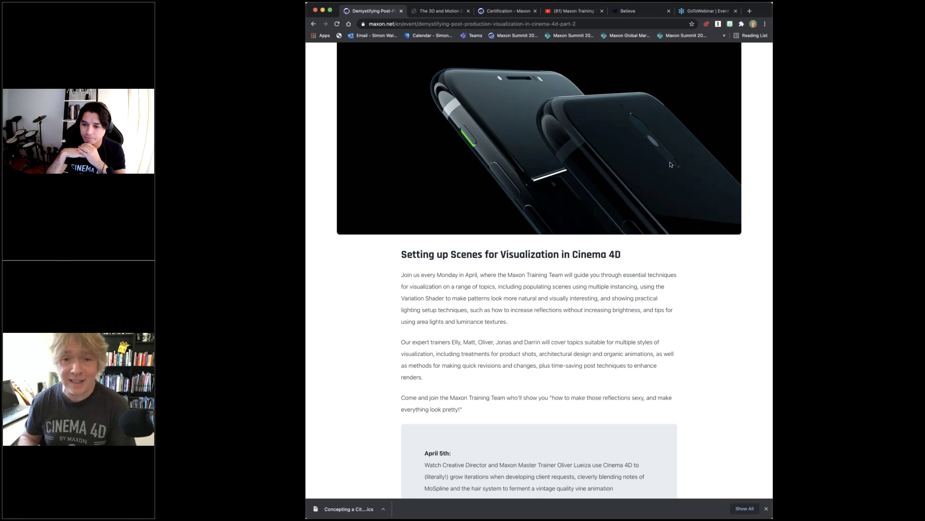
{"action": "scroll", "coordinate": [633, 187], "scroll_direction": "down", "scroll_amount": 5}
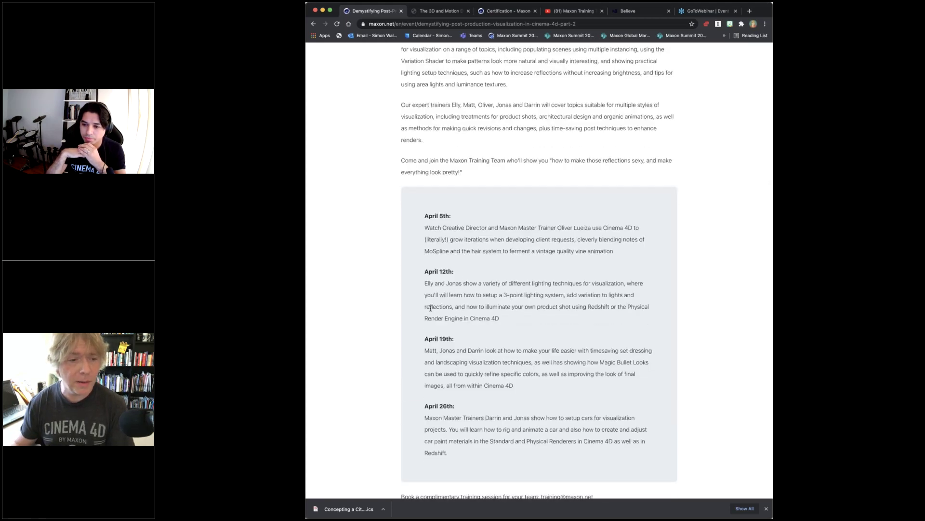